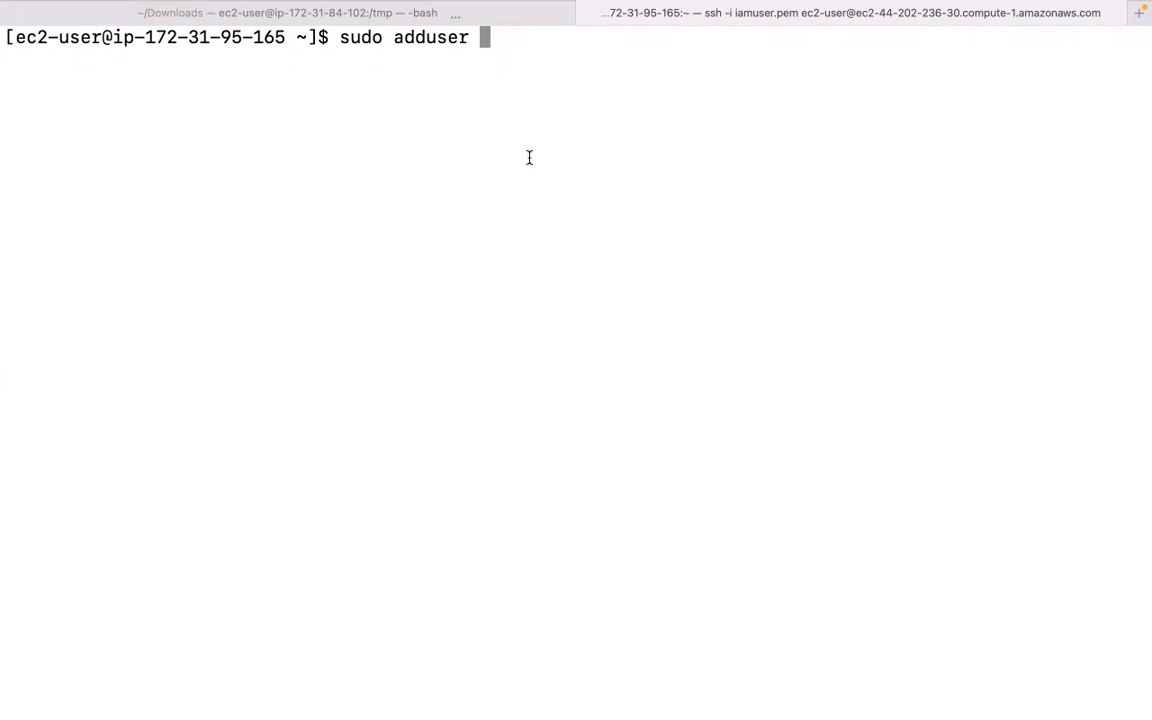
Create the devops user with sudo adduser and set a new root password, entered twice.
{"action": "type", "text": "devops"}
{"action": "key", "text": "Return"}
{"action": "type", "text": "sudo pas"}
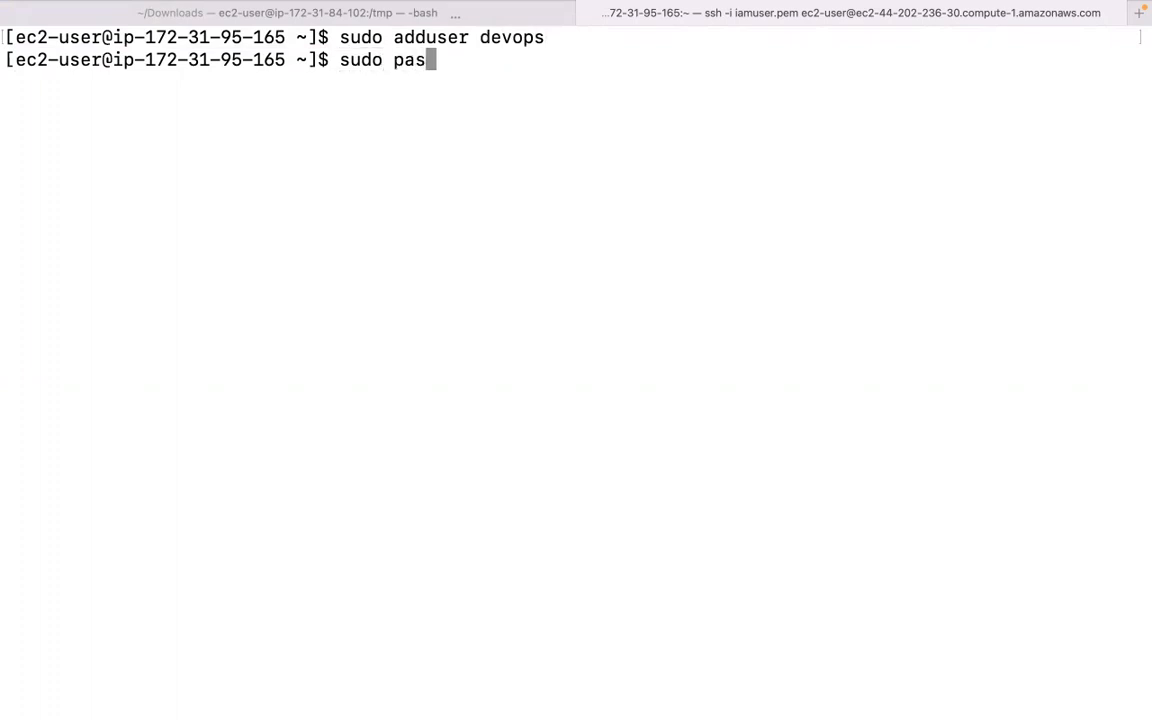
{"action": "type", "text": "swd 12345"}
{"action": "key", "text": "BackSpace"}
{"action": "key", "text": "BackSpace"}
{"action": "key", "text": "BackSpace"}
{"action": "key", "text": "BackSpace"}
{"action": "key", "text": "BackSpace"}
{"action": "key", "text": "Return"}
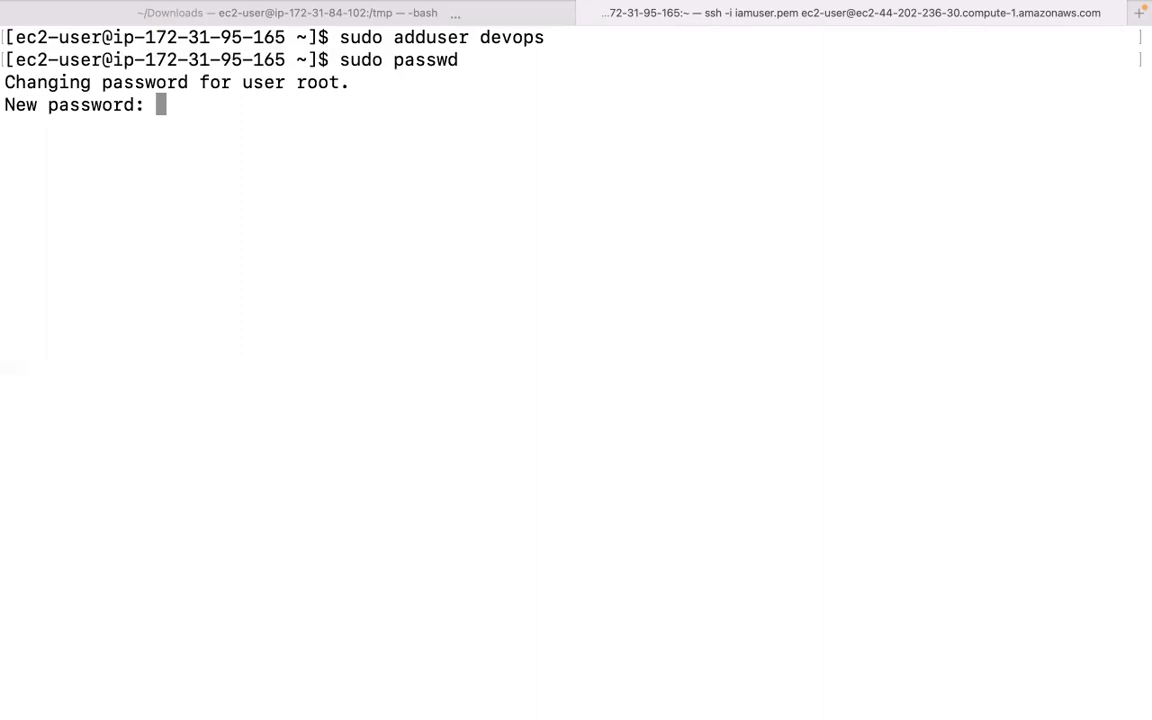
{"action": "key", "text": "Return"}
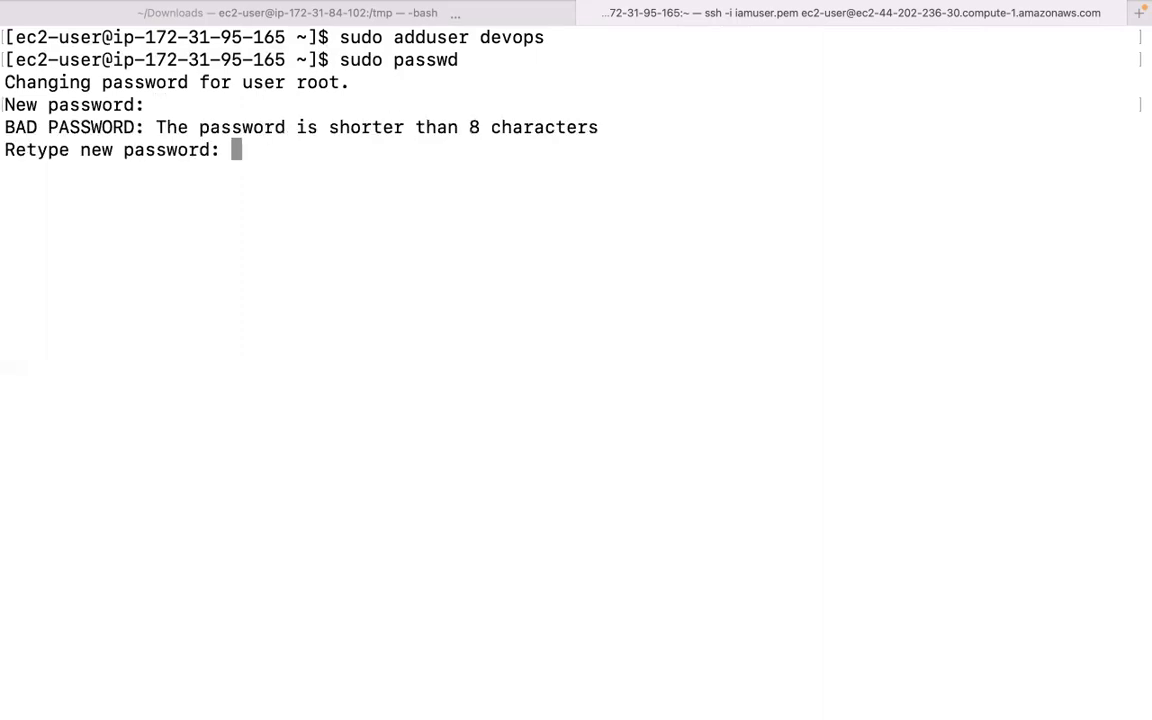
{"action": "key", "text": "Return"}
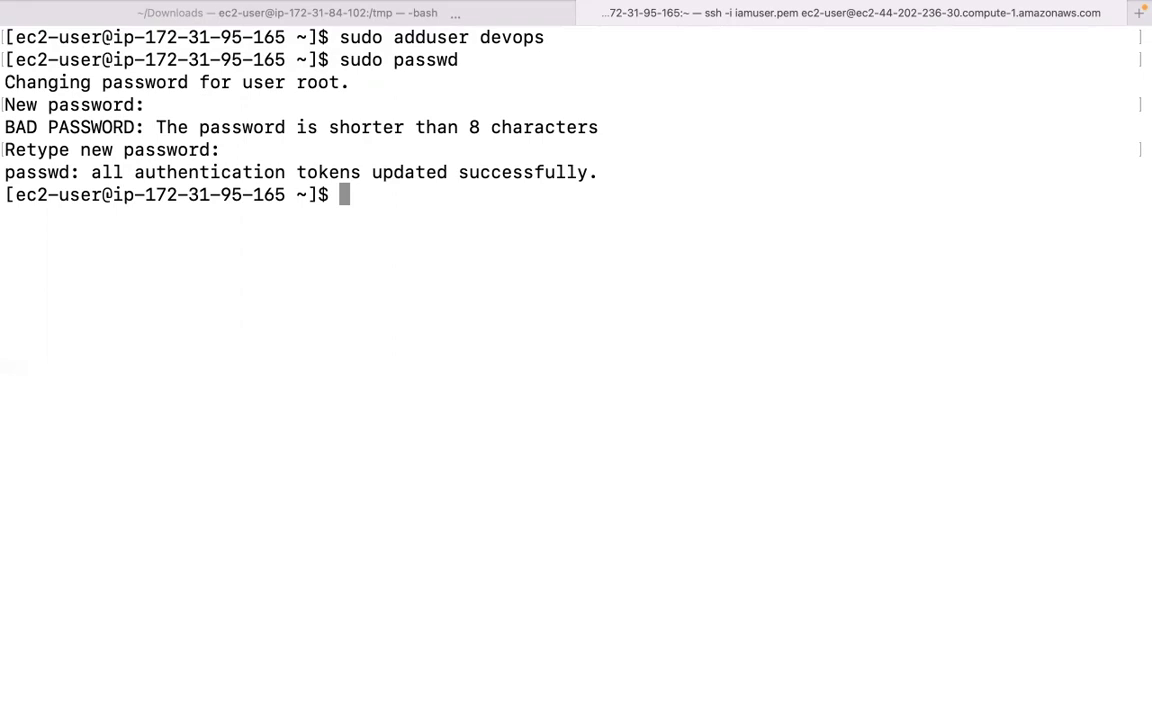
{"action": "type", "text": "sudo usermod"}
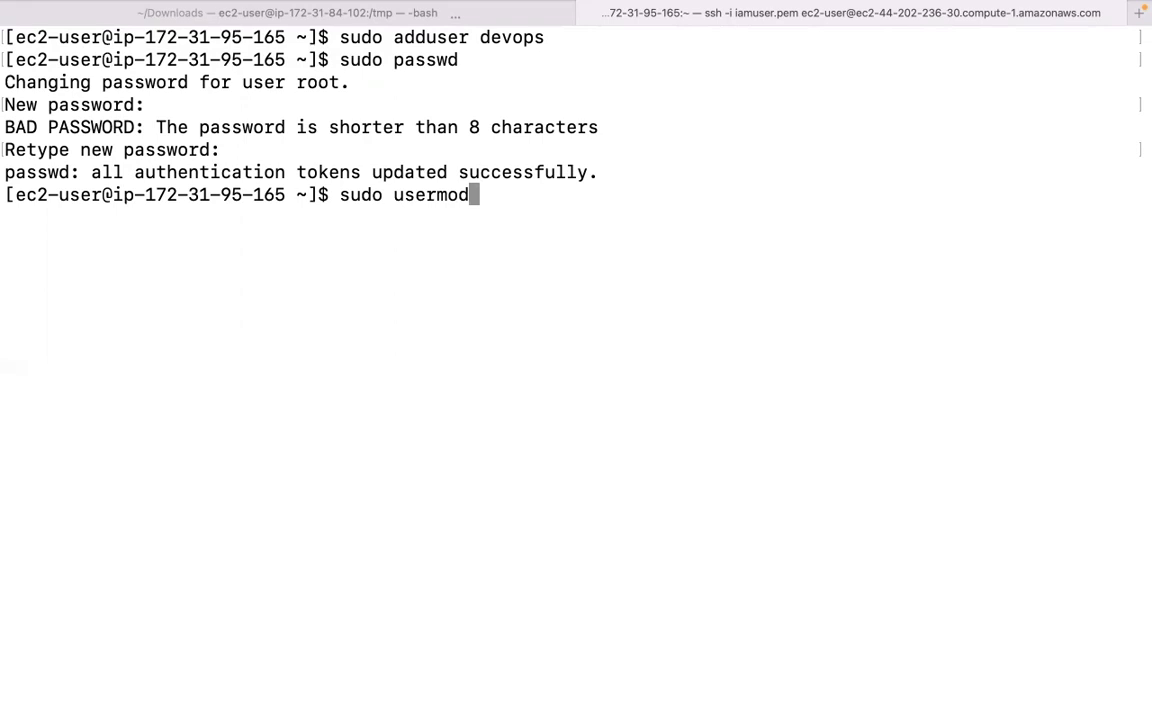
{"action": "type", "text": " -a"}
Run bare sudo usermod to print its usage and options list.
{"action": "key", "text": "BackSpace"}
{"action": "key", "text": "BackSpace"}
{"action": "key", "text": "Return"}
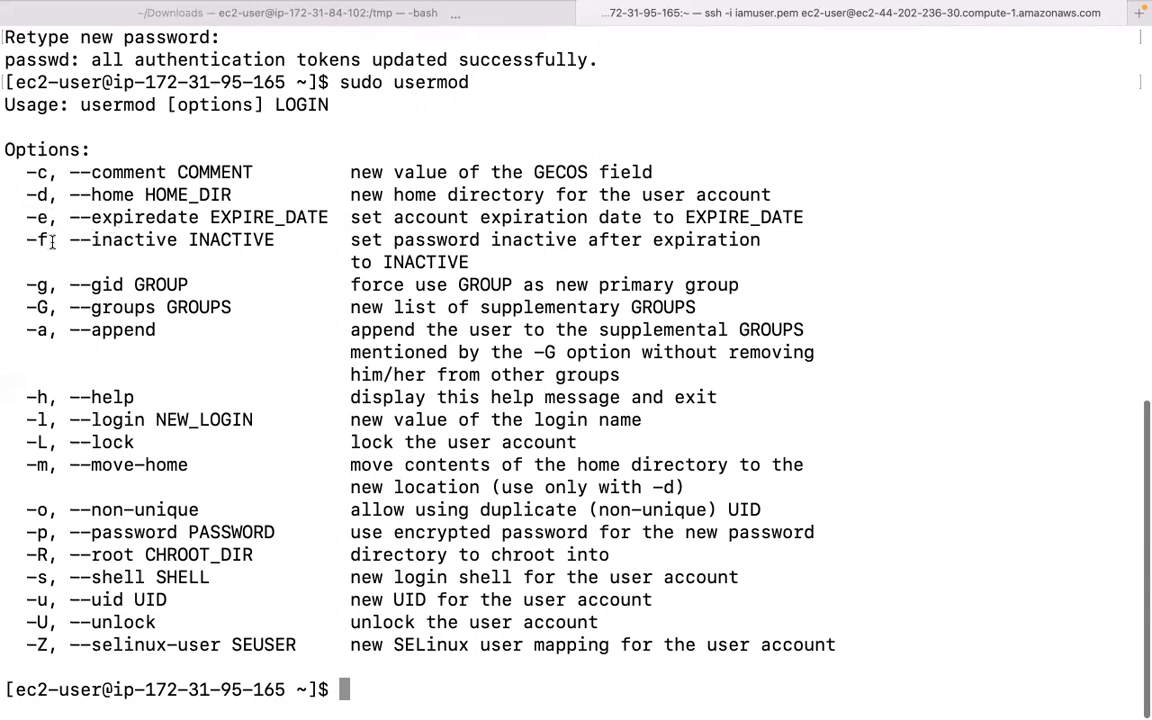
{"action": "scroll", "coordinate": [199, 283], "scroll_direction": "up", "scroll_amount": 5}
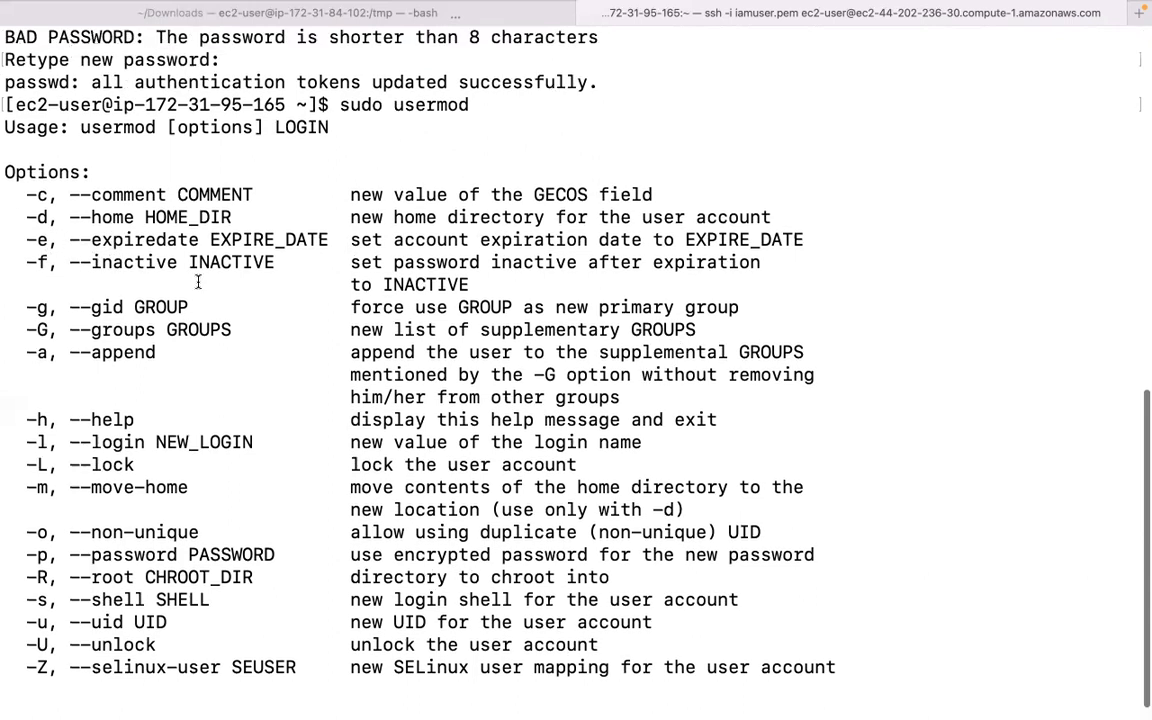
{"action": "scroll", "coordinate": [180, 285], "scroll_direction": "down", "scroll_amount": 5}
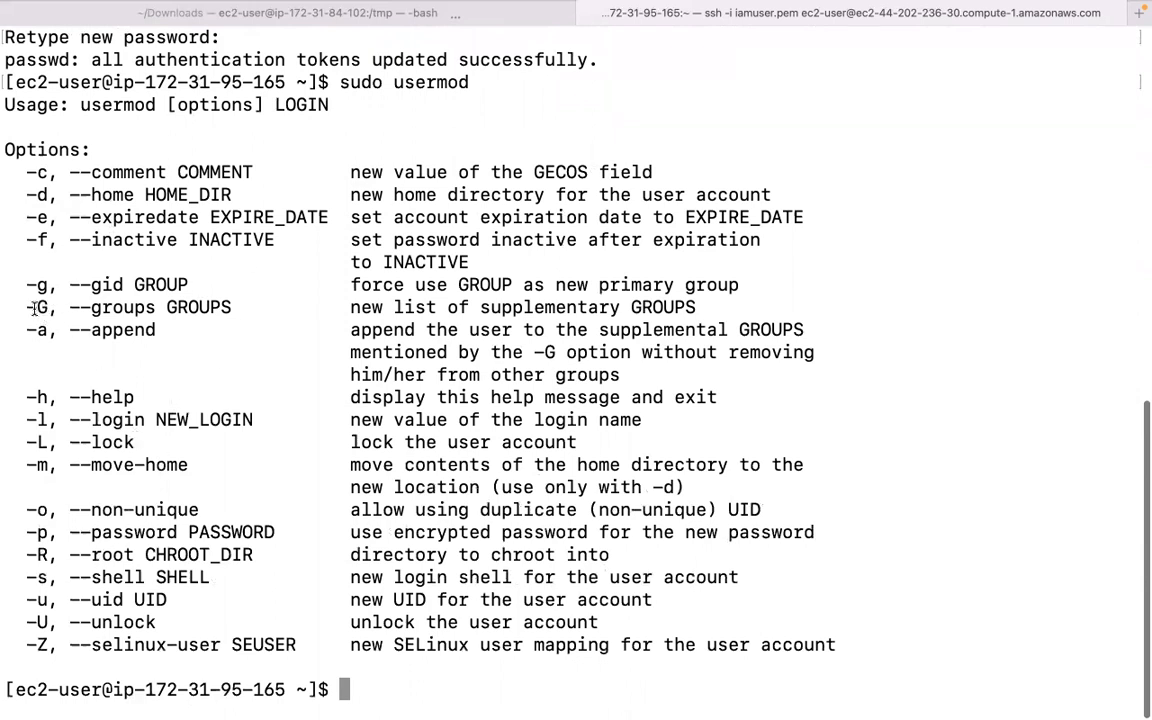
Highlight the -G (--groups) and -a (--append) option lines in the usermod help.
{"action": "left_click_drag", "start_coordinate": [22, 307], "coordinate": [159, 309]}
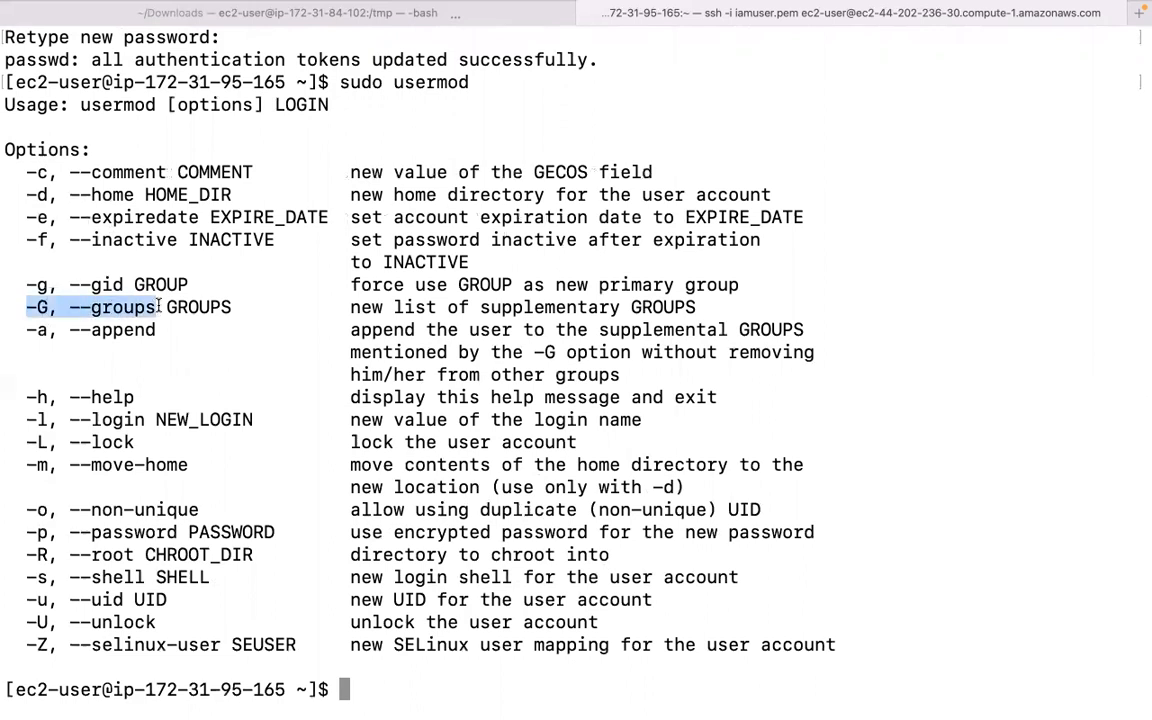
{"action": "left_click_drag", "start_coordinate": [24, 330], "coordinate": [162, 333]}
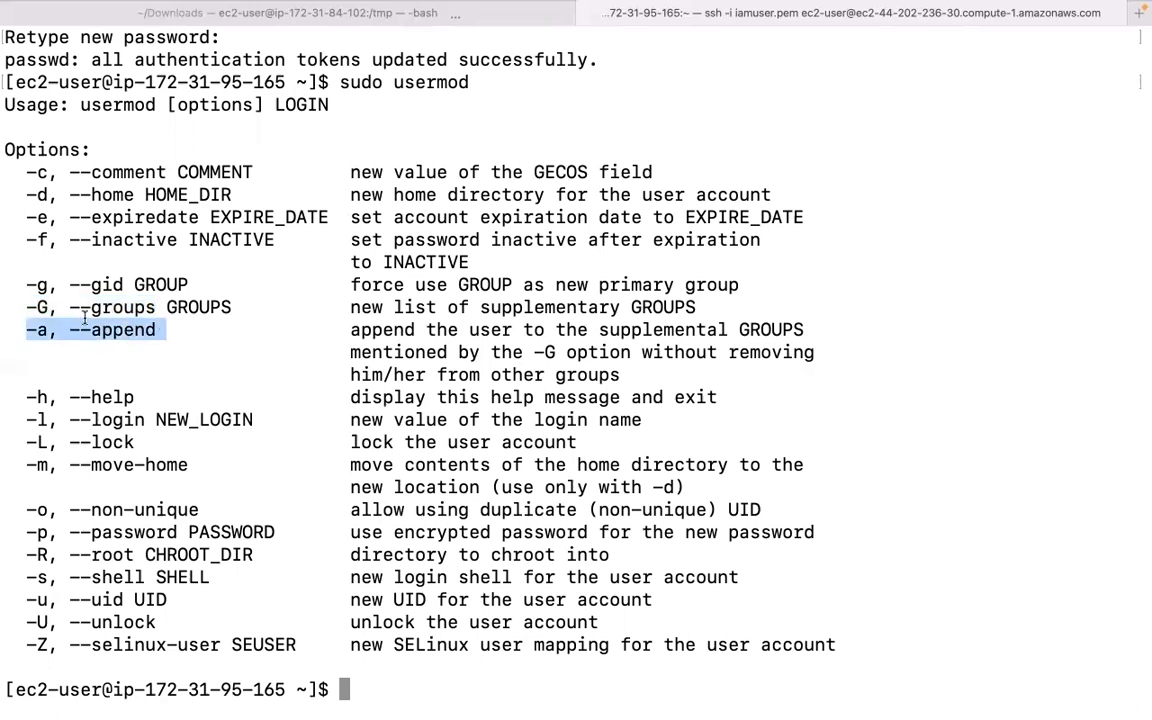
{"action": "left_click", "coordinate": [54, 308]}
{"action": "left_click_drag", "start_coordinate": [26, 308], "coordinate": [145, 311]}
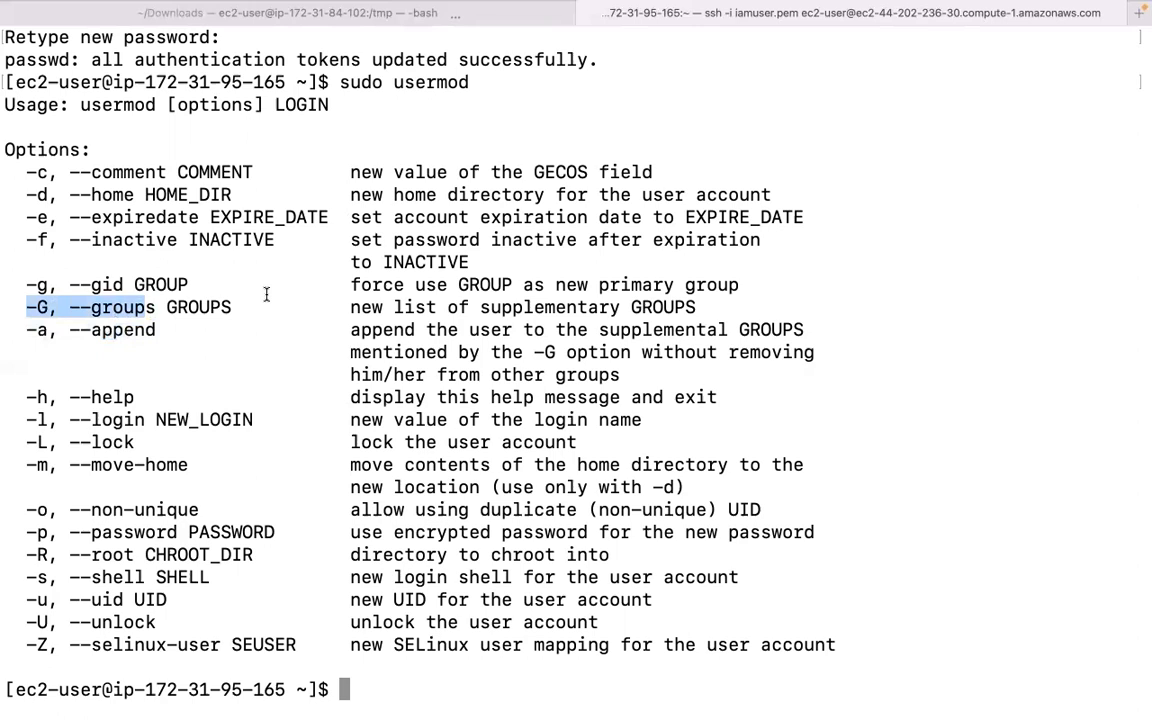
{"action": "left_click_drag", "start_coordinate": [15, 160], "coordinate": [68, 218]}
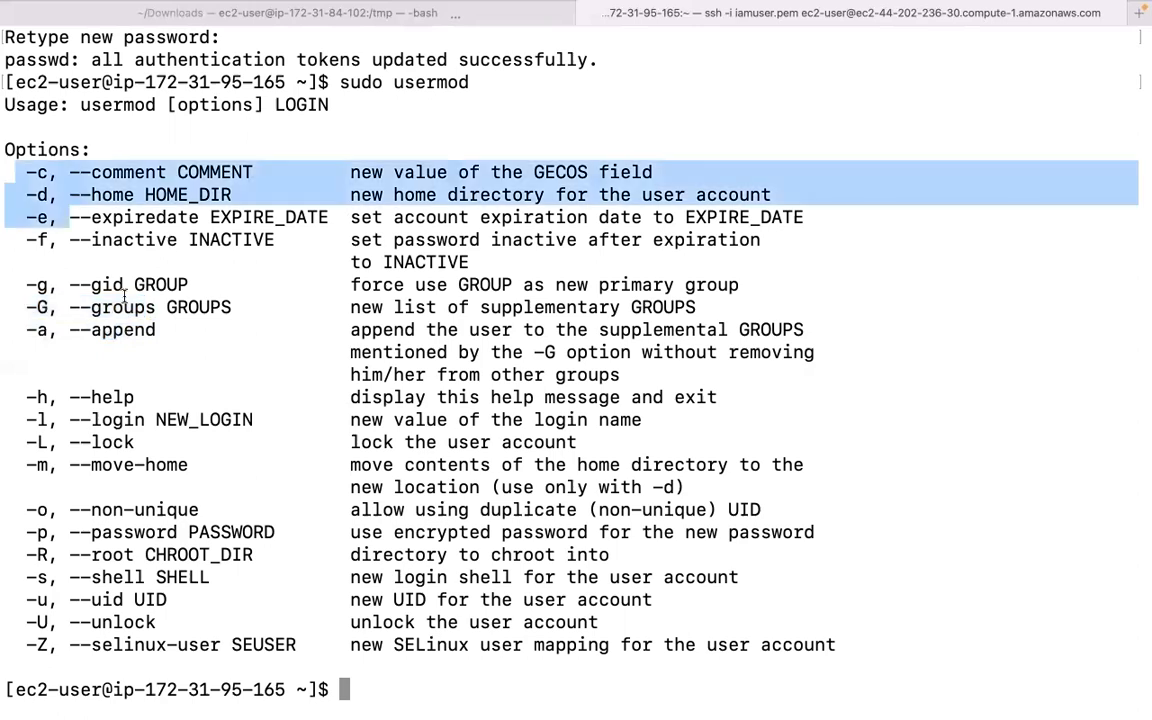
{"action": "left_click_drag", "start_coordinate": [124, 296], "coordinate": [126, 300]}
{"action": "scroll", "coordinate": [250, 250], "scroll_direction": "up", "scroll_amount": 5}
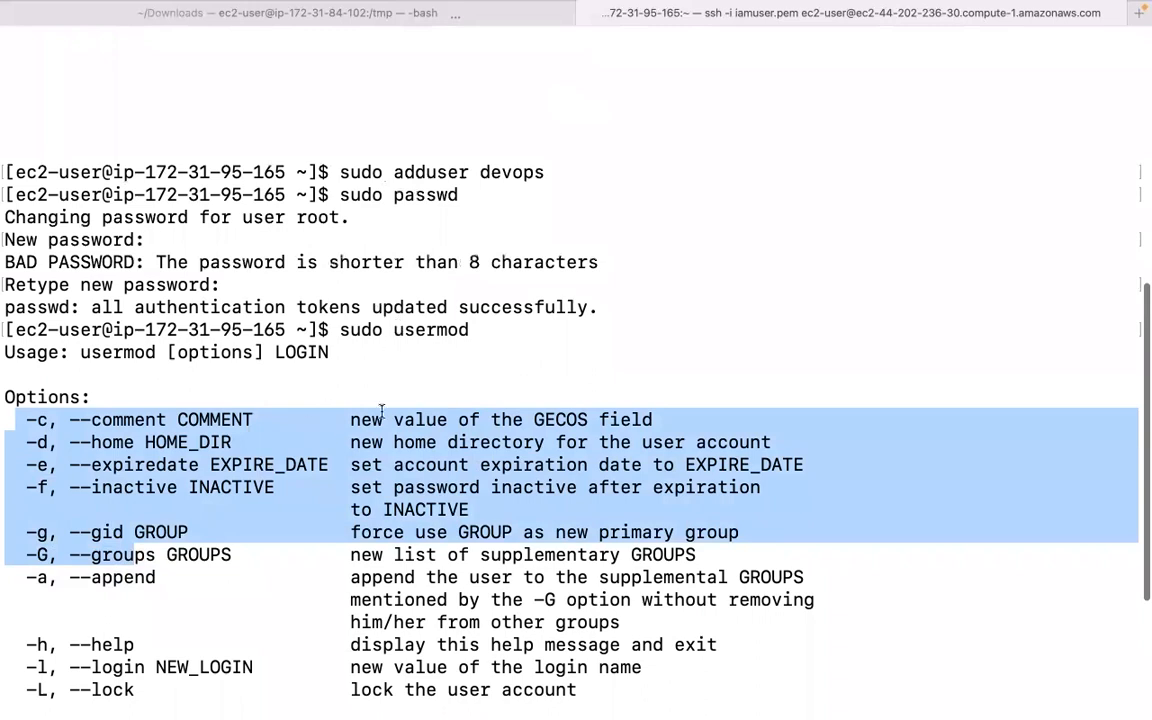
{"action": "scroll", "coordinate": [309, 488], "scroll_direction": "down", "scroll_amount": 5}
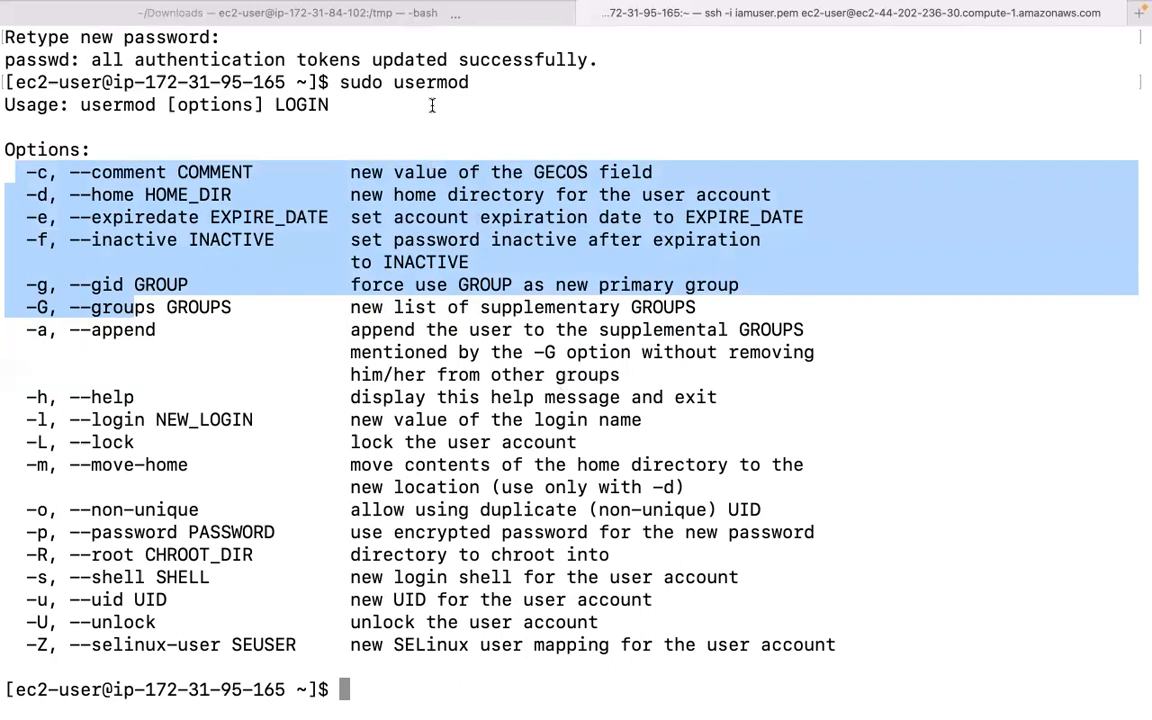
{"action": "scroll", "coordinate": [396, 95], "scroll_direction": "up", "scroll_amount": 5}
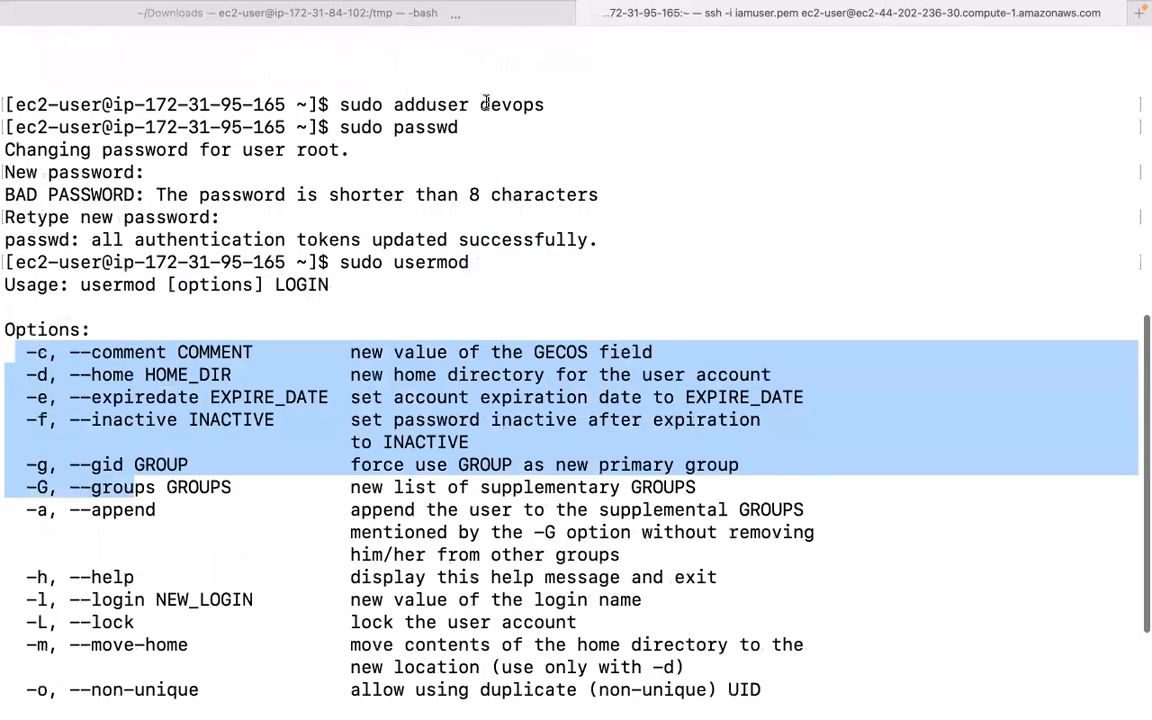
{"action": "scroll", "coordinate": [226, 236], "scroll_direction": "down", "scroll_amount": 5}
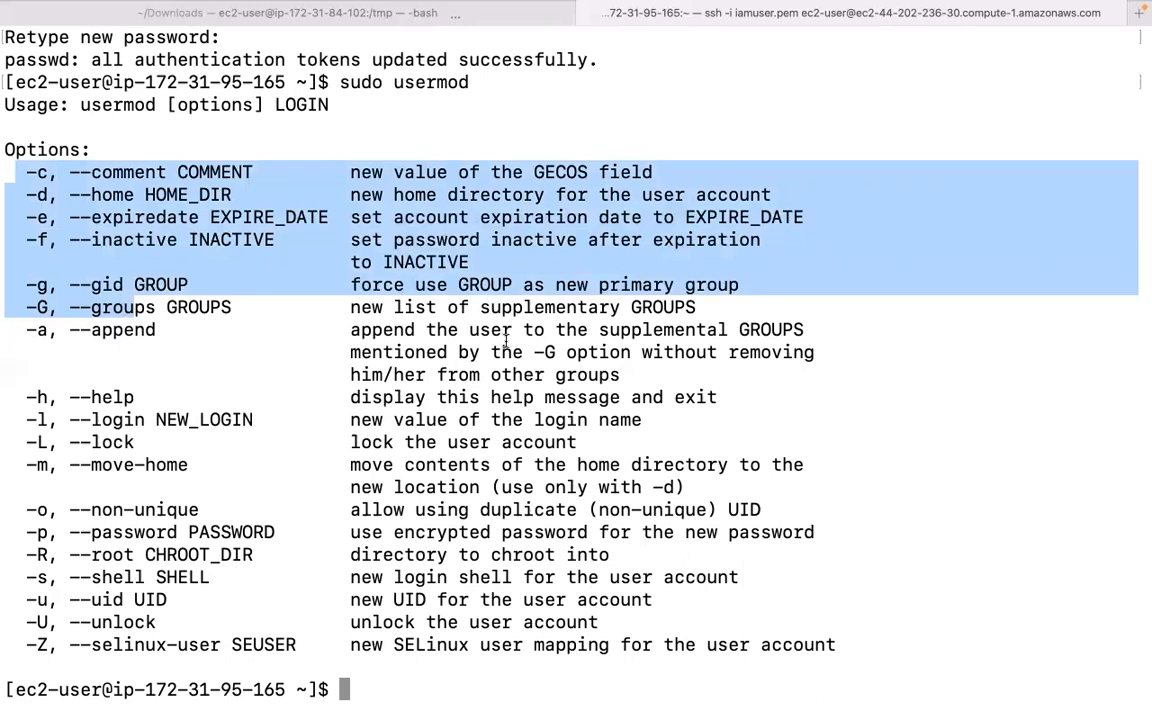
{"action": "type", "text": "sudo us"}
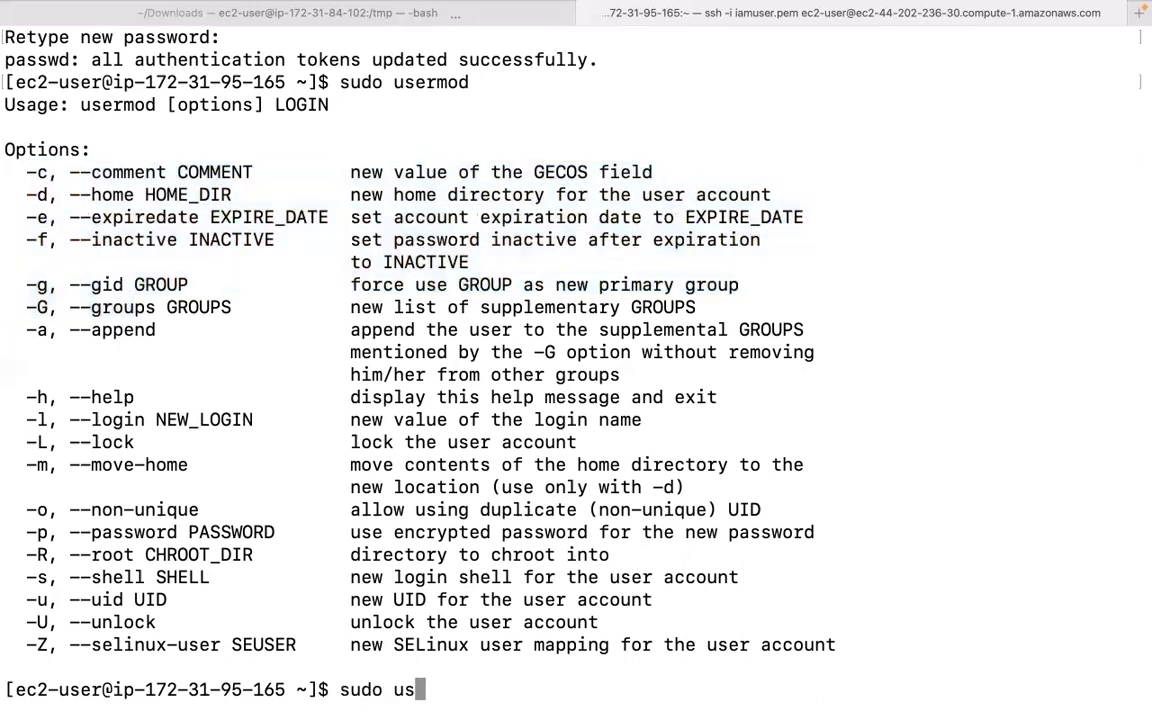
{"action": "type", "text": "ermod -a -G wheel"}
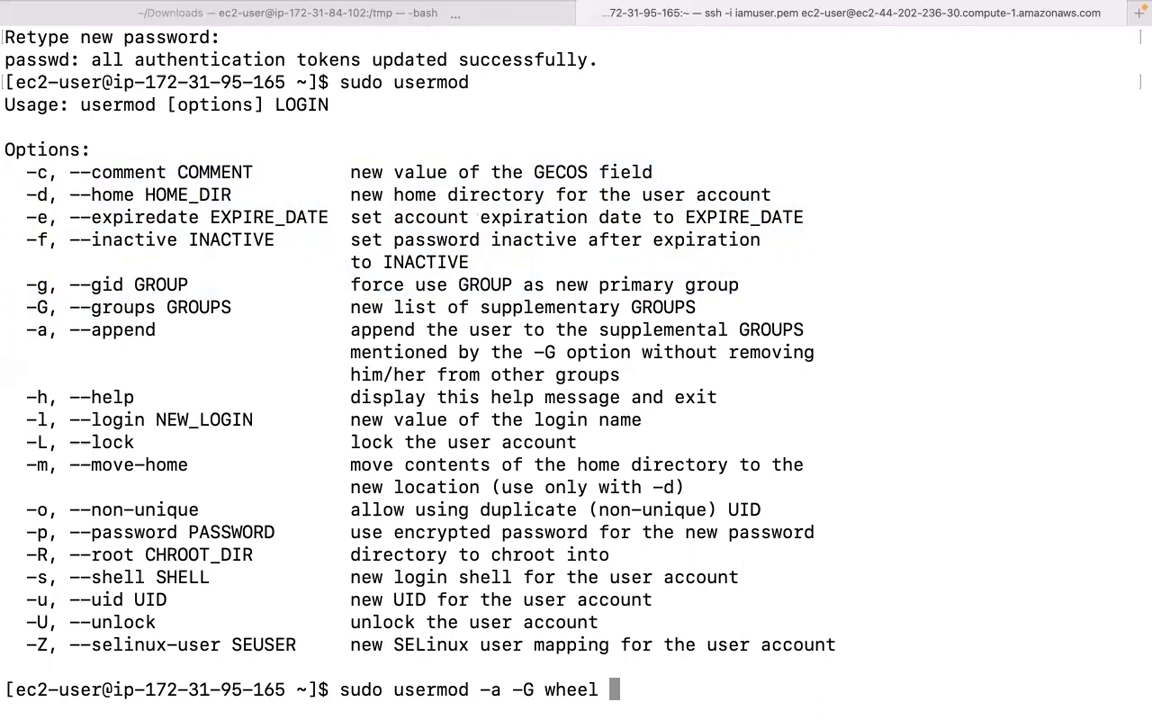
Run sudo usermod -a -G wheel devops to put devops in the wheel group.
{"action": "type", "text": "devops"}
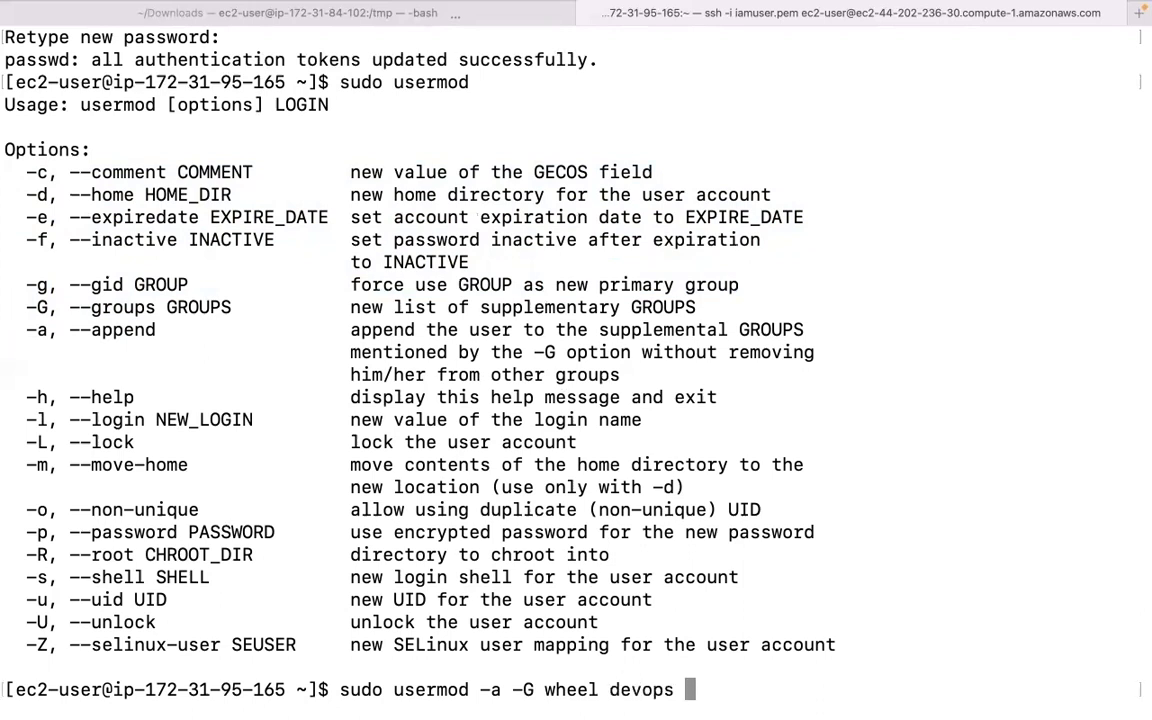
{"action": "key", "text": "Return"}
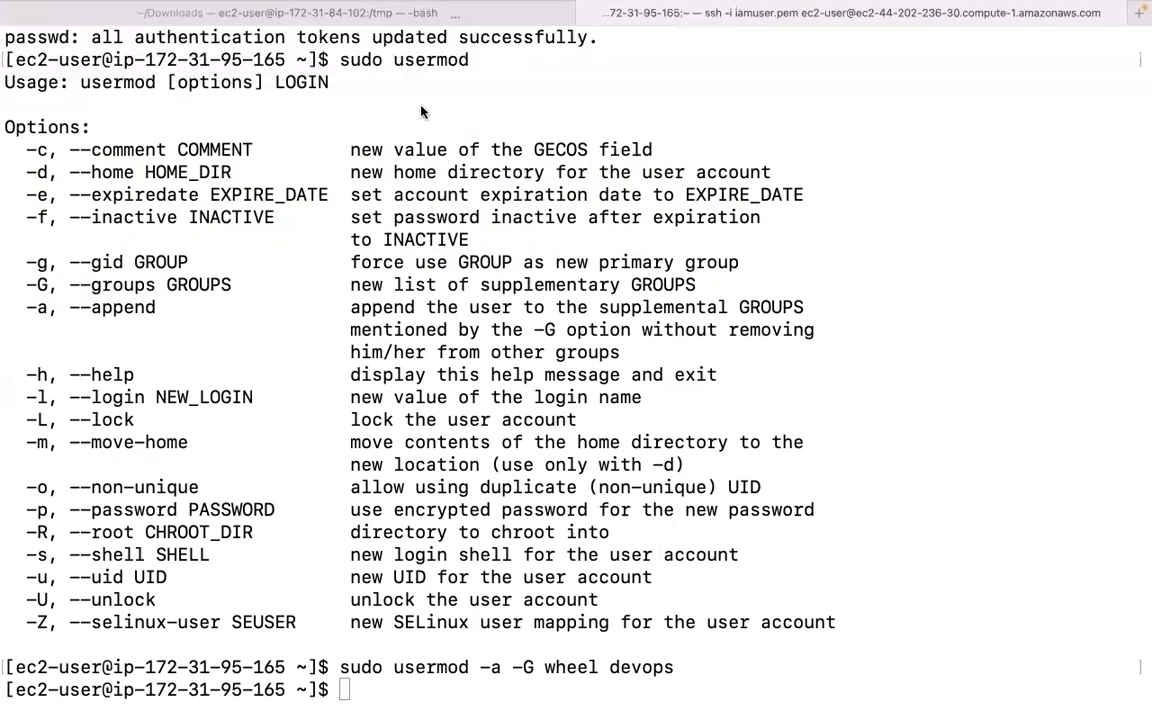
{"action": "left_click", "coordinate": [370, 693]}
Attempt su - devops and enter the password, which fails with an authentication error.
{"action": "type", "text": "s"}
{"action": "left_click", "coordinate": [418, 692]}
{"action": "type", "text": "u - devops"}
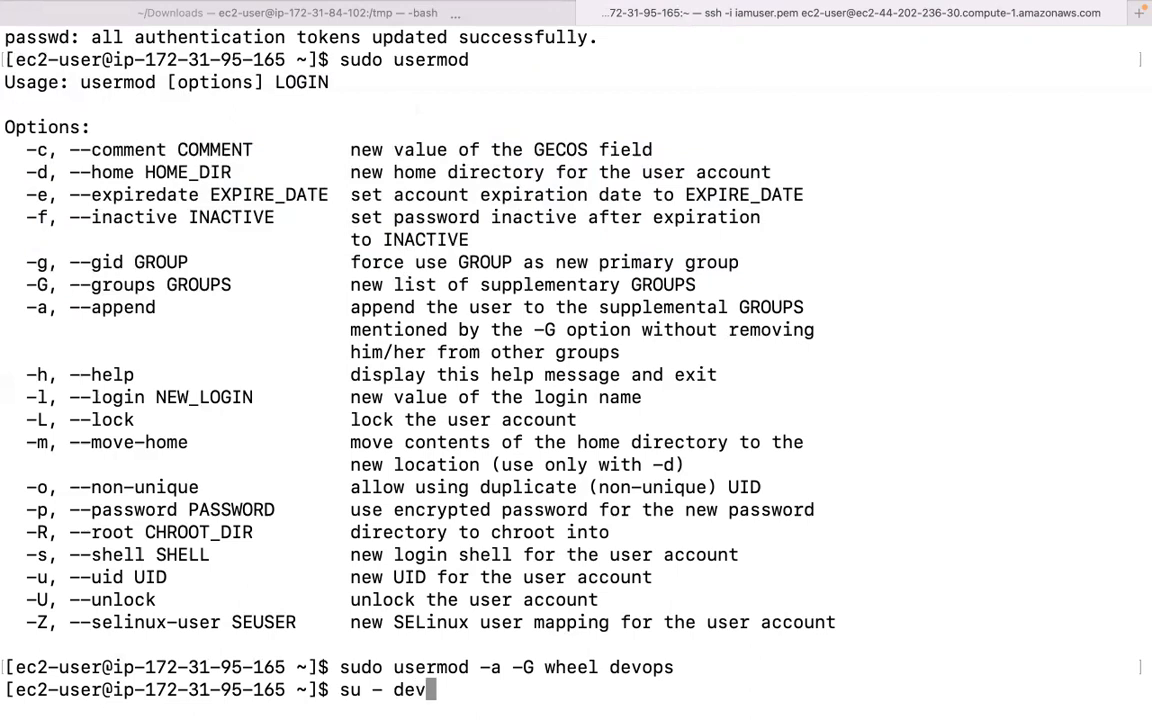
{"action": "key", "text": "Return"}
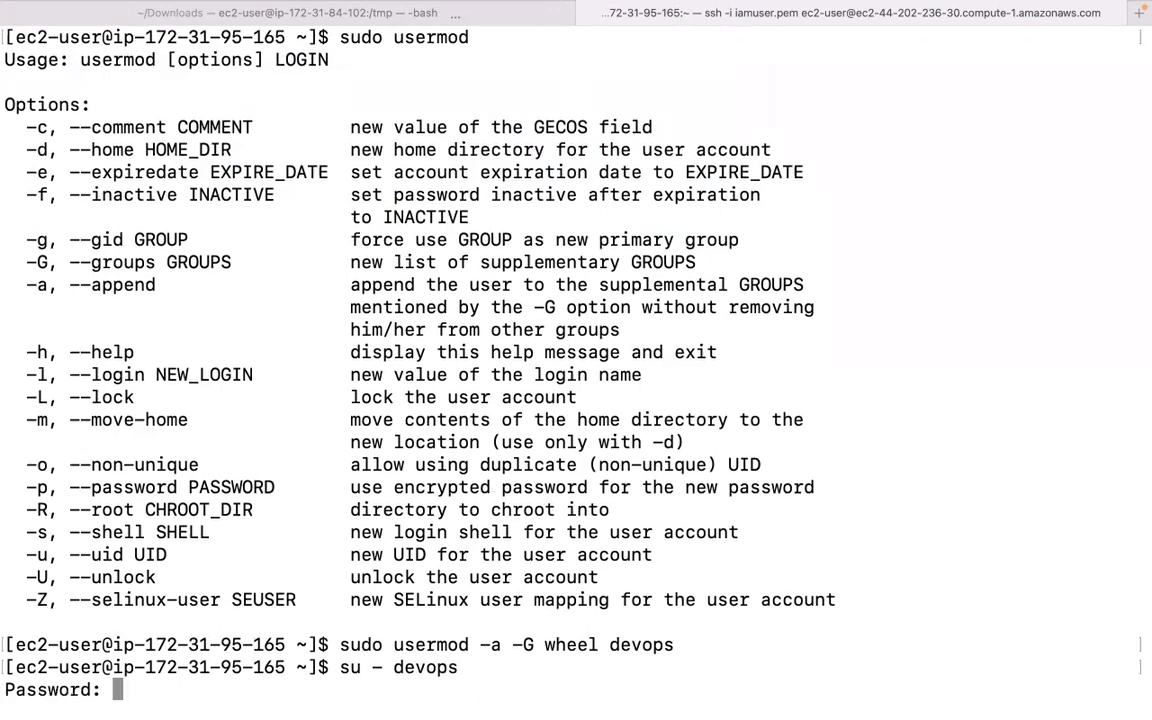
{"action": "key", "text": "Return"}
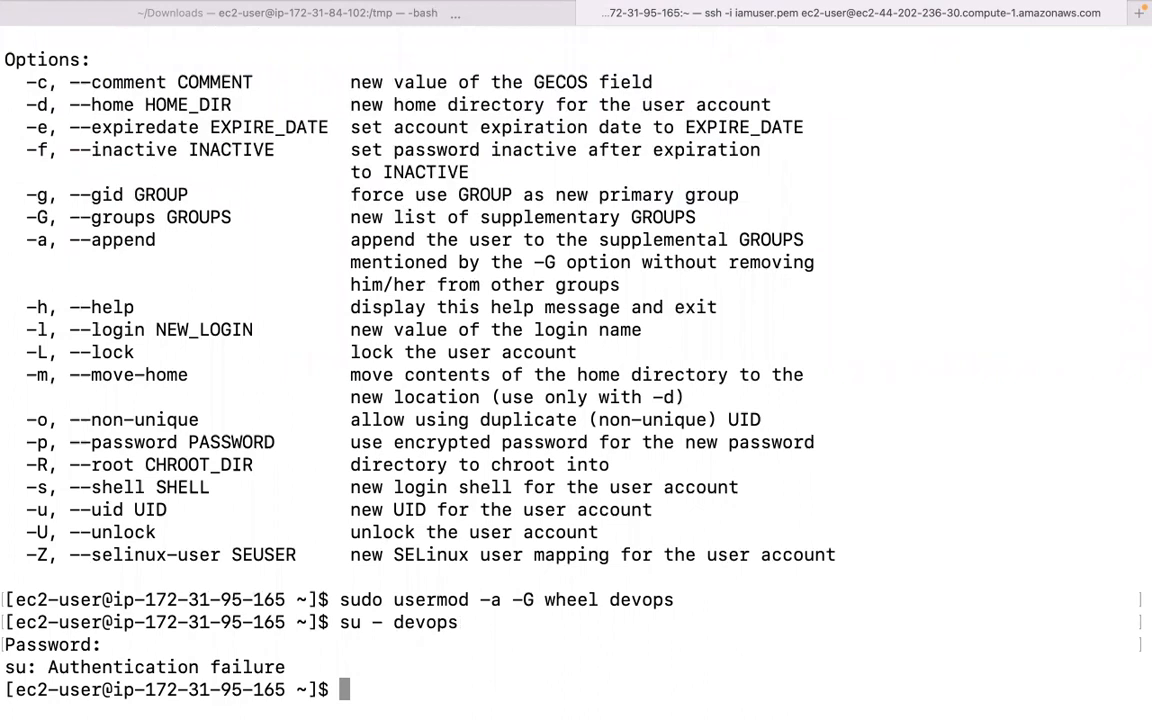
Retry su - devops with the password, again getting 'su: Authentication failure'.
{"action": "type", "text": "su - d"}
{"action": "type", "text": "eb"}
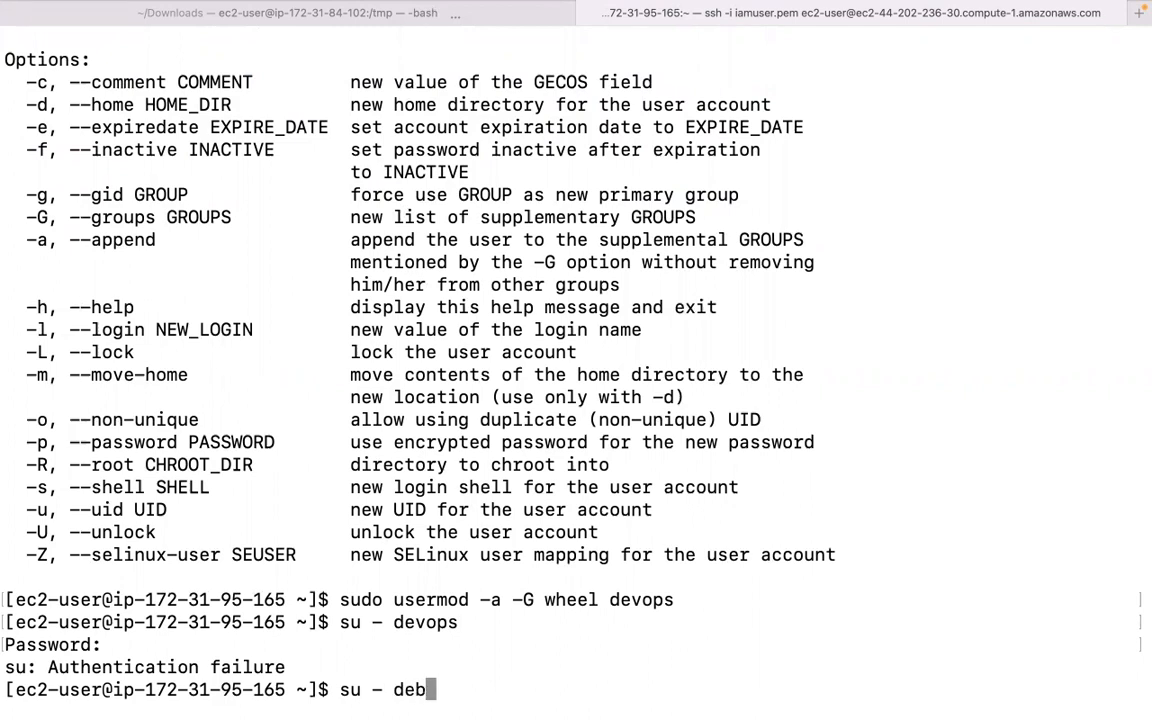
{"action": "key", "text": "BackSpace"}
{"action": "type", "text": "vops"}
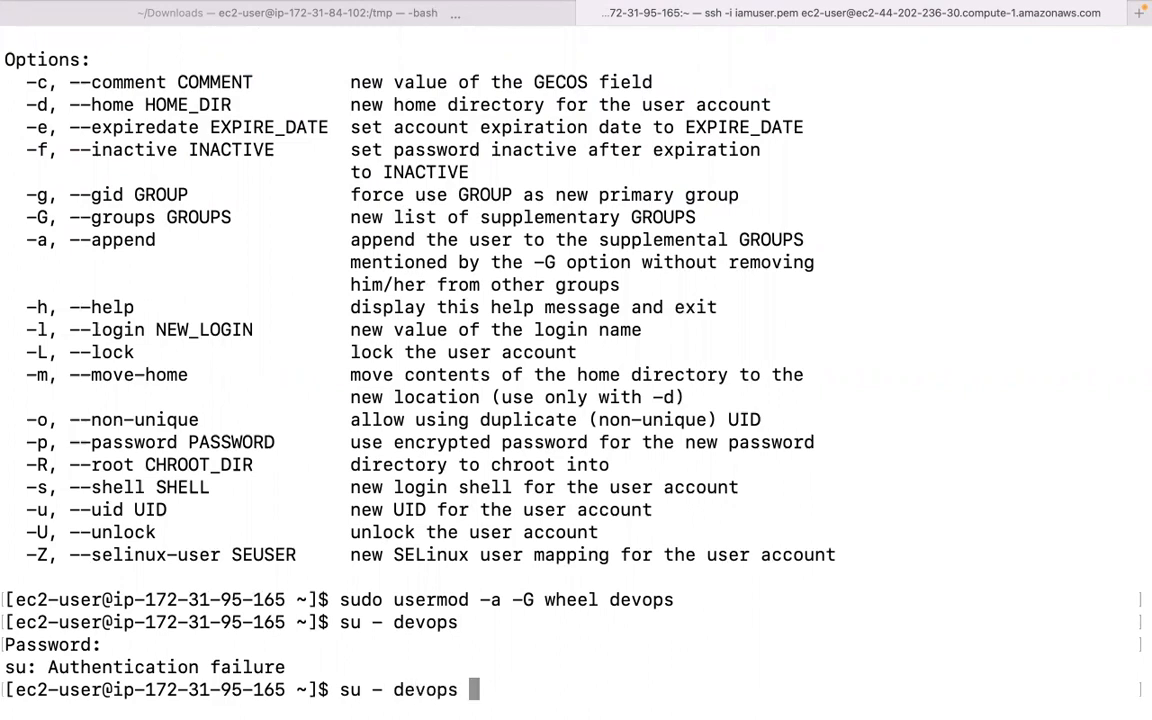
{"action": "key", "text": "Return"}
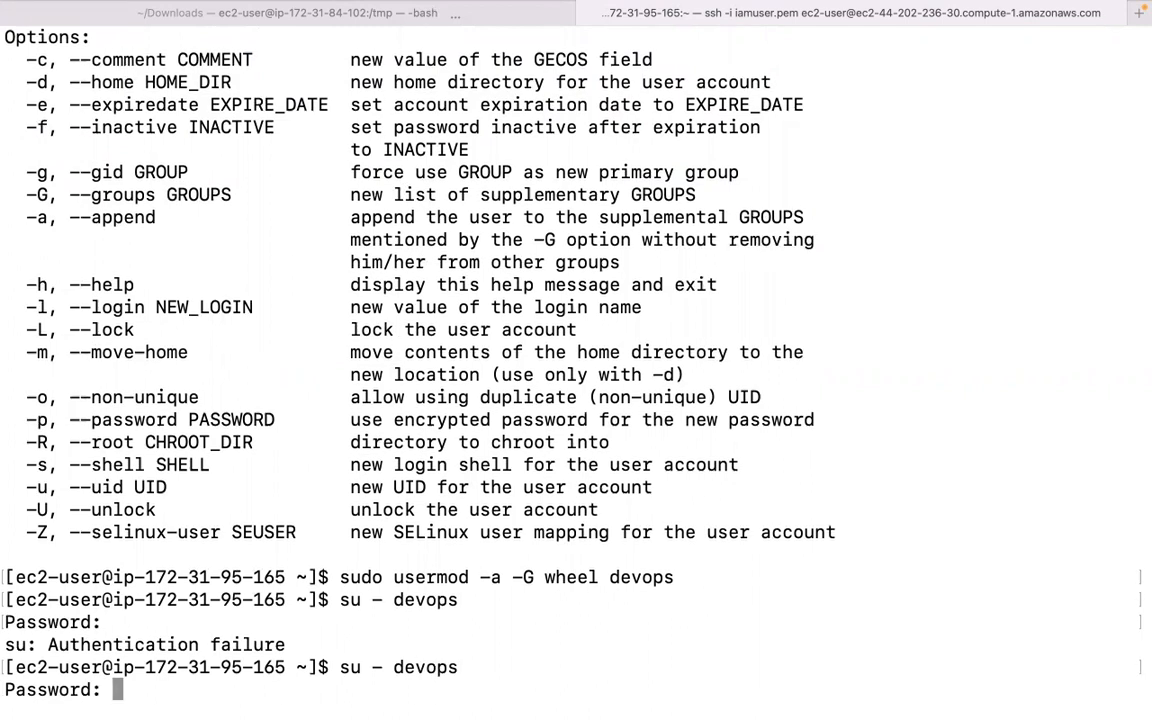
{"action": "key", "text": "Return"}
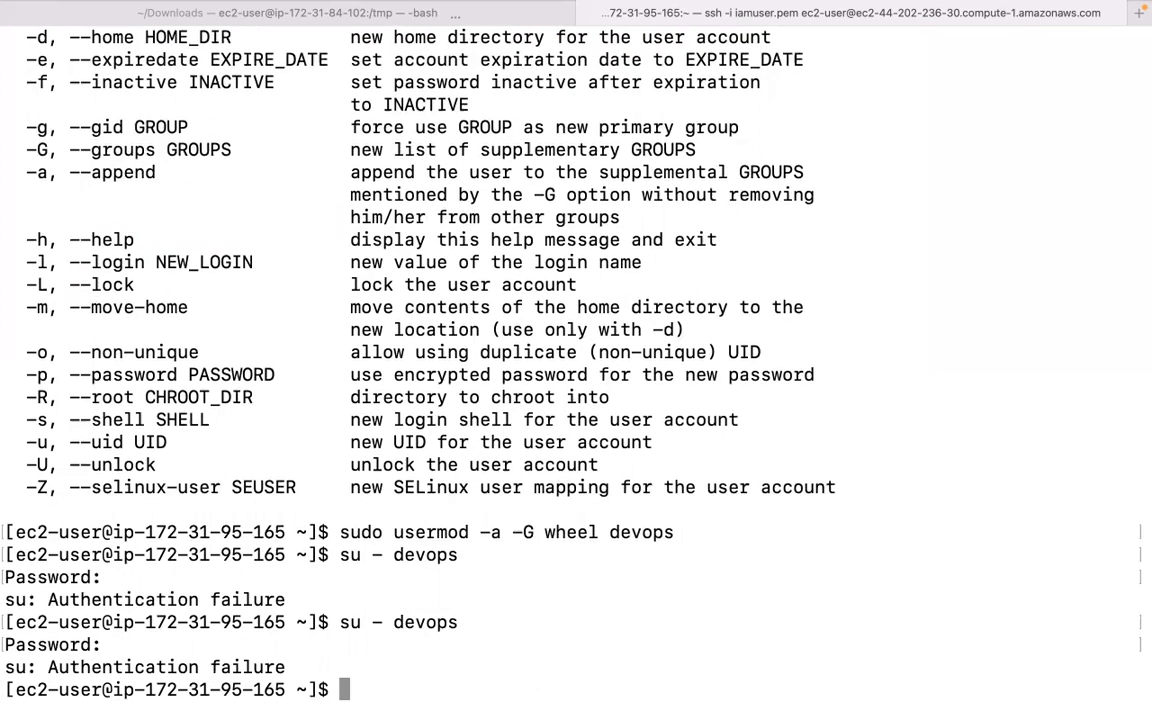
Set a new password for devops with sudo passwd devops, entered twice.
{"action": "type", "text": "sudo"}
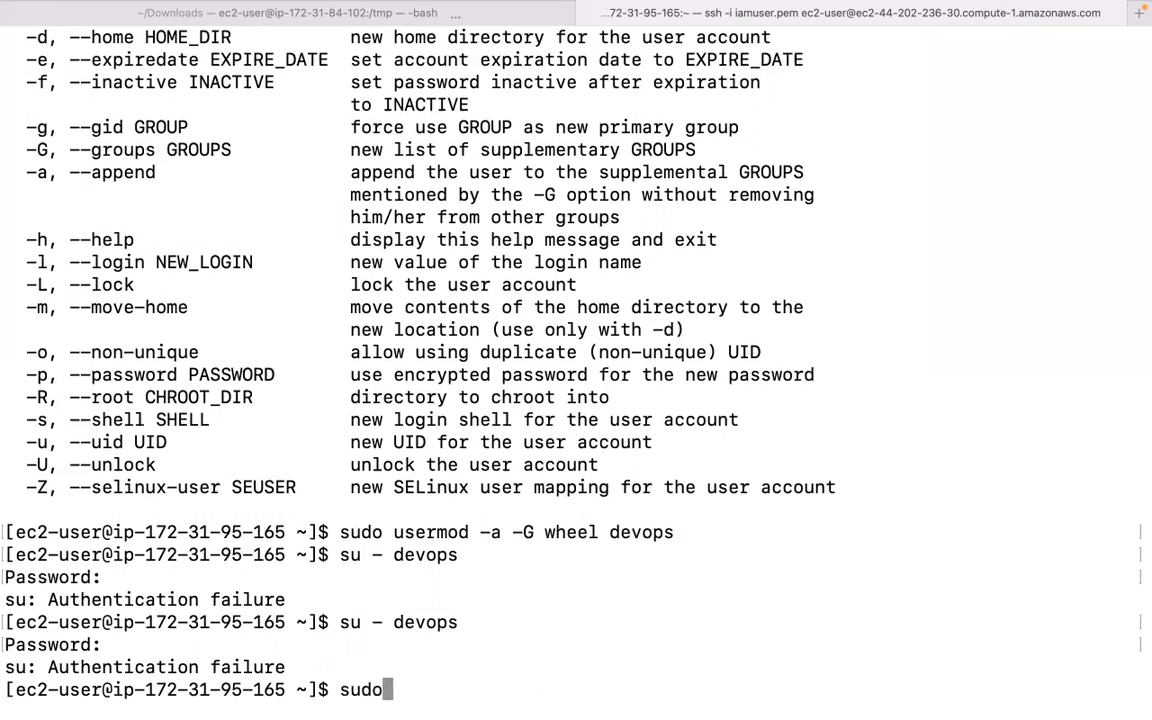
{"action": "type", "text": " devops"}
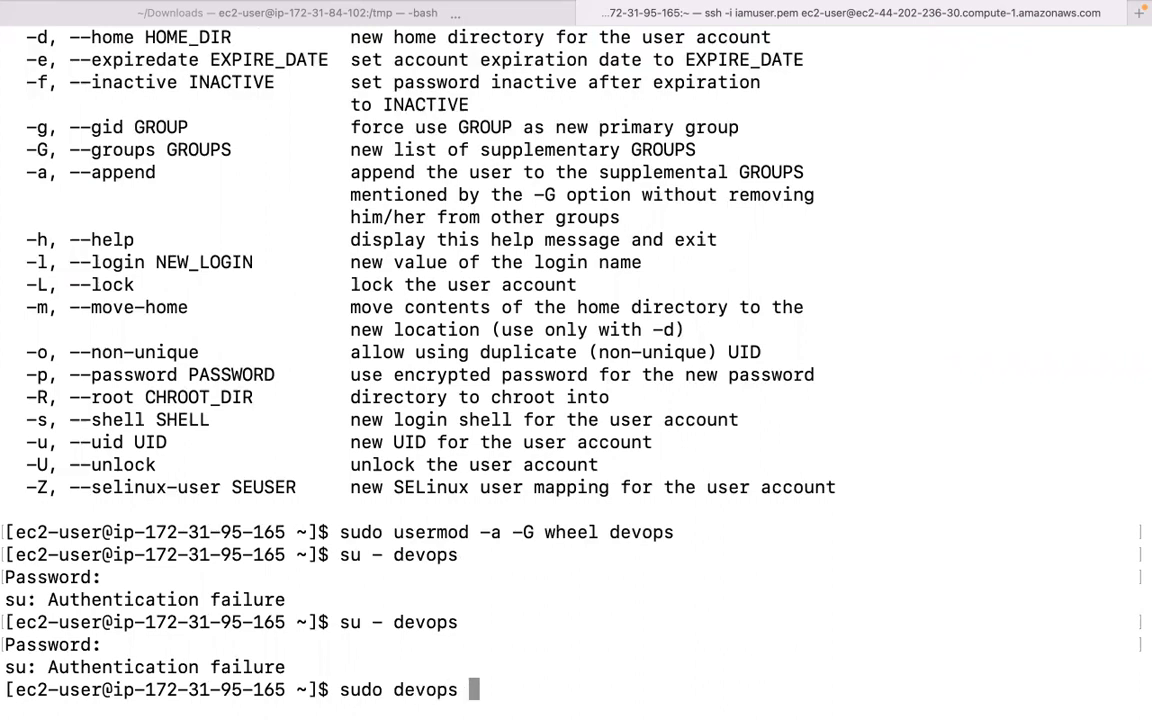
{"action": "key", "text": "BackSpace"}
{"action": "key", "text": "BackSpace"}
{"action": "key", "text": "BackSpace"}
{"action": "key", "text": "BackSpace"}
{"action": "key", "text": "BackSpace"}
{"action": "key", "text": "BackSpace"}
{"action": "key", "text": "BackSpace"}
{"action": "key", "text": "BackSpace"}
{"action": "type", "text": "passwd devops"}
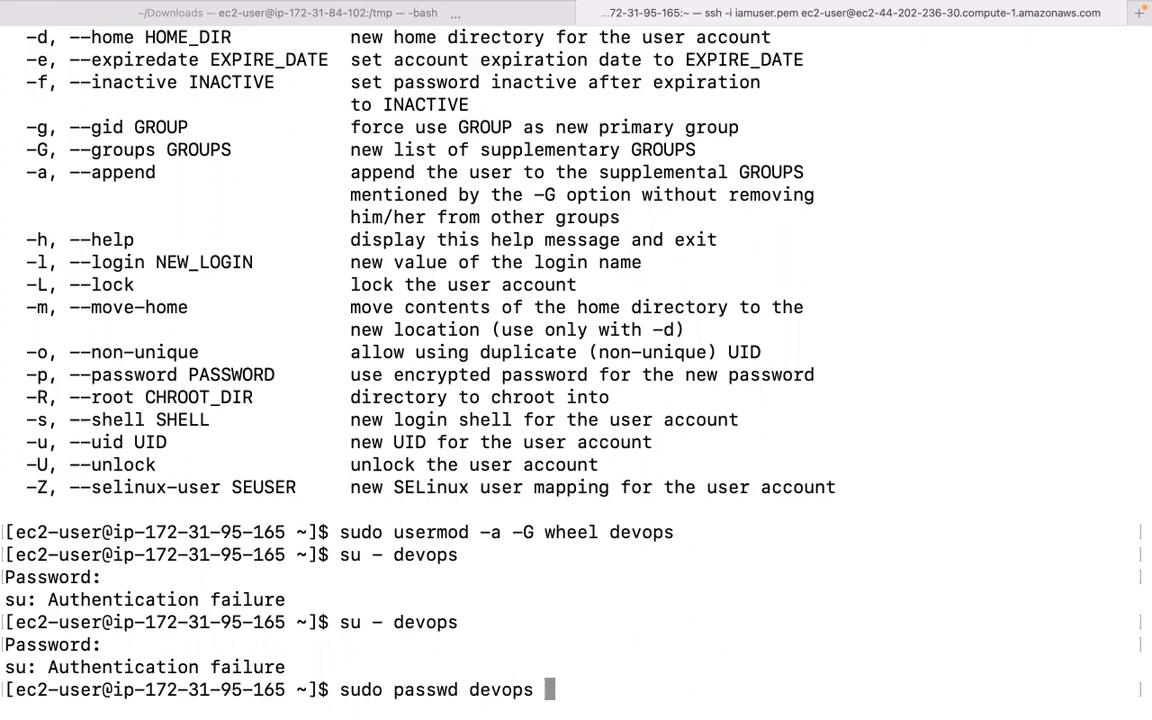
{"action": "key", "text": "Return"}
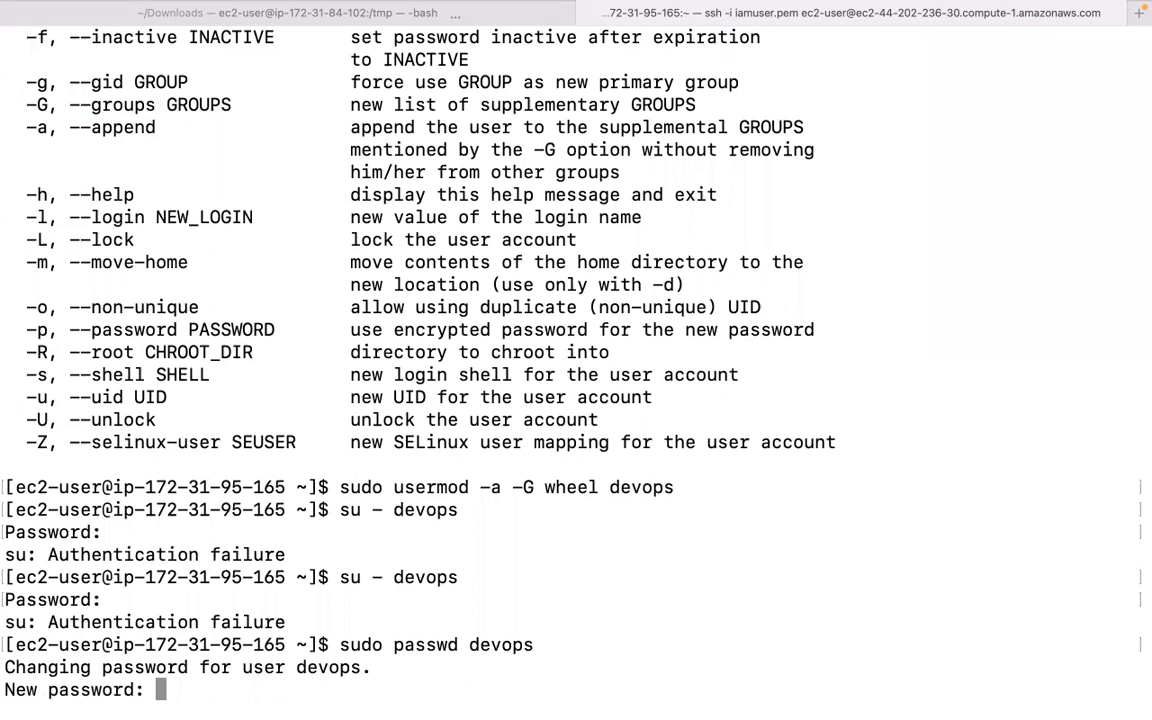
{"action": "key", "text": "Return"}
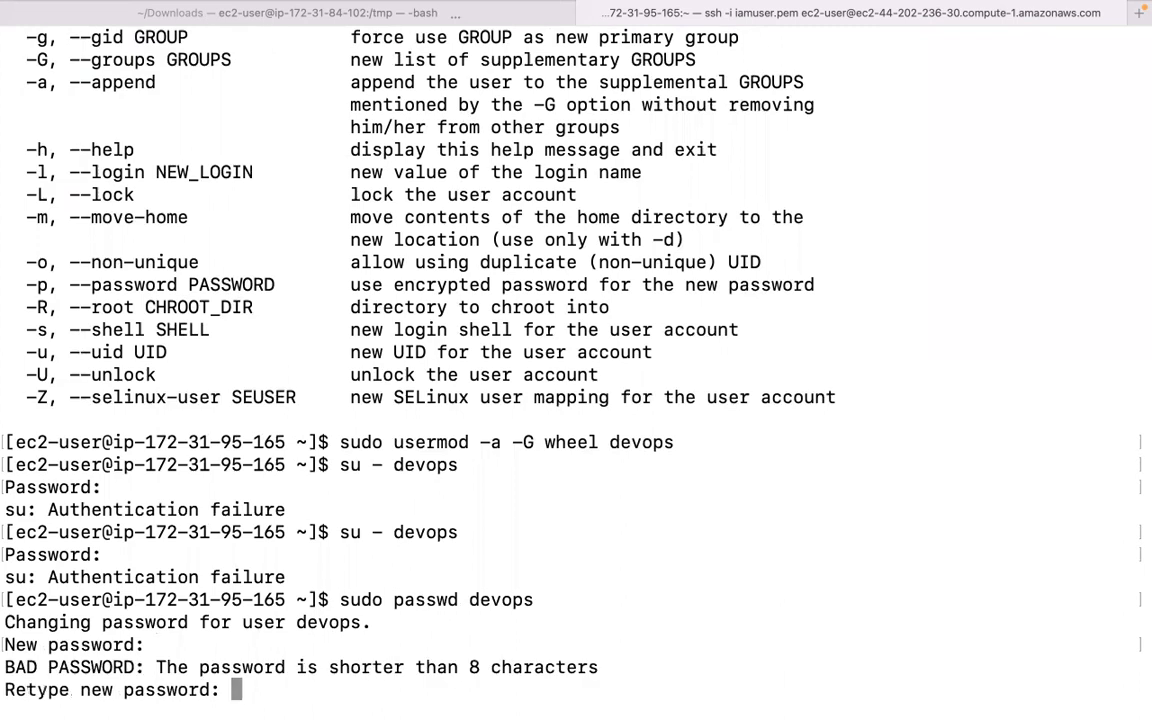
{"action": "key", "text": "Return"}
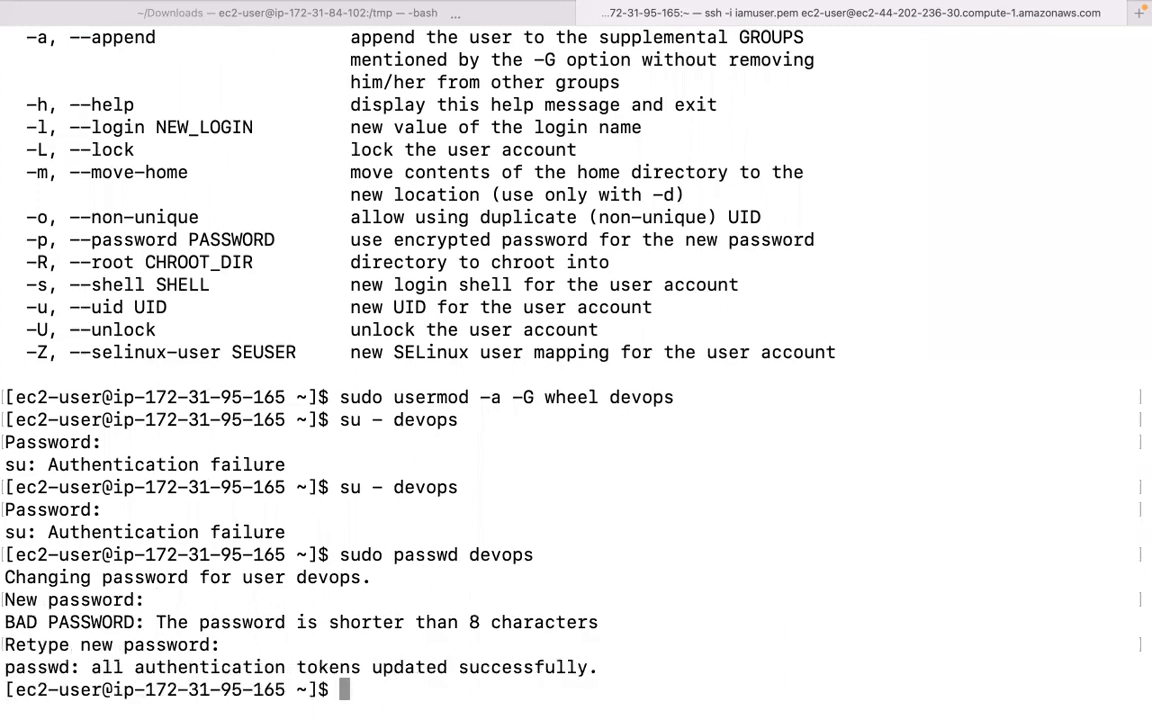
Log in as devops with su - devops and clear the screen.
{"action": "type", "text": "su - e"}
{"action": "key", "text": "BackSpace"}
{"action": "type", "text": "devops"}
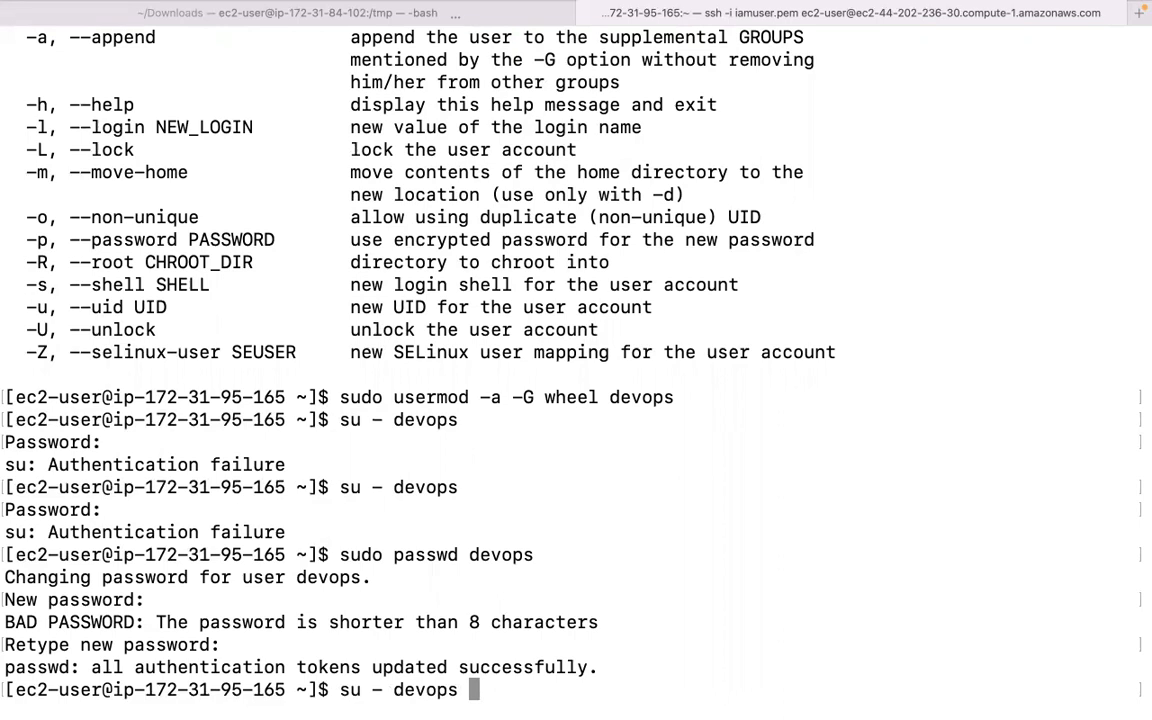
{"action": "key", "text": "Return"}
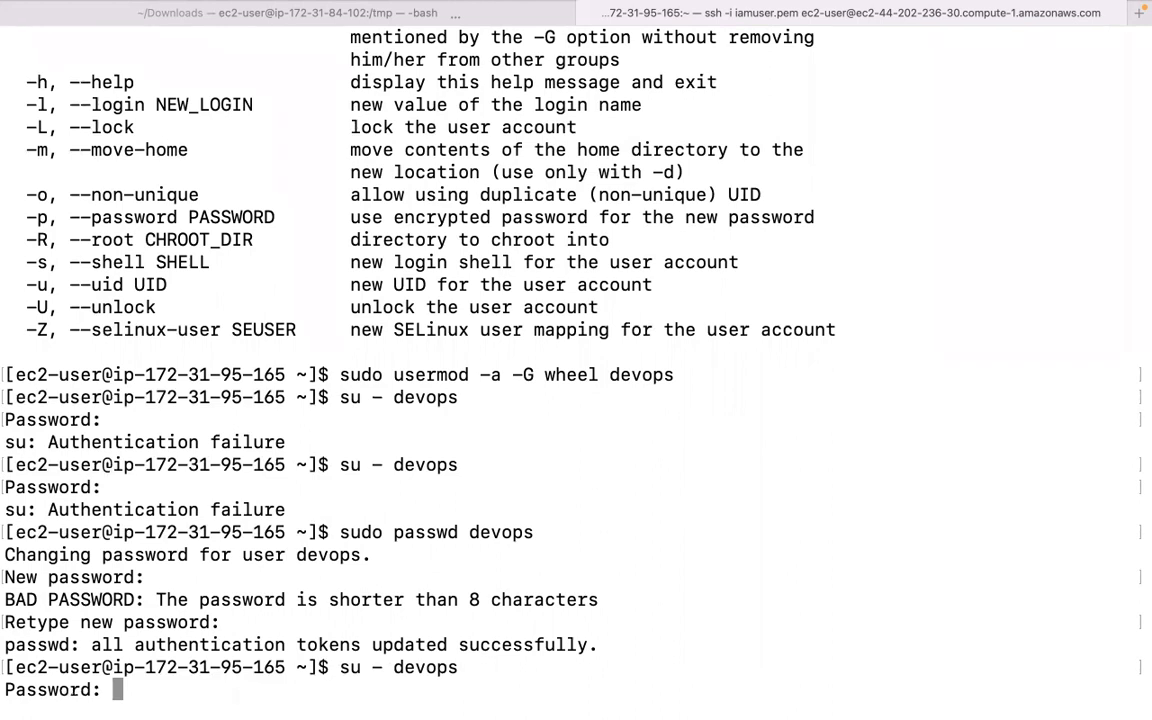
{"action": "key", "text": "Return"}
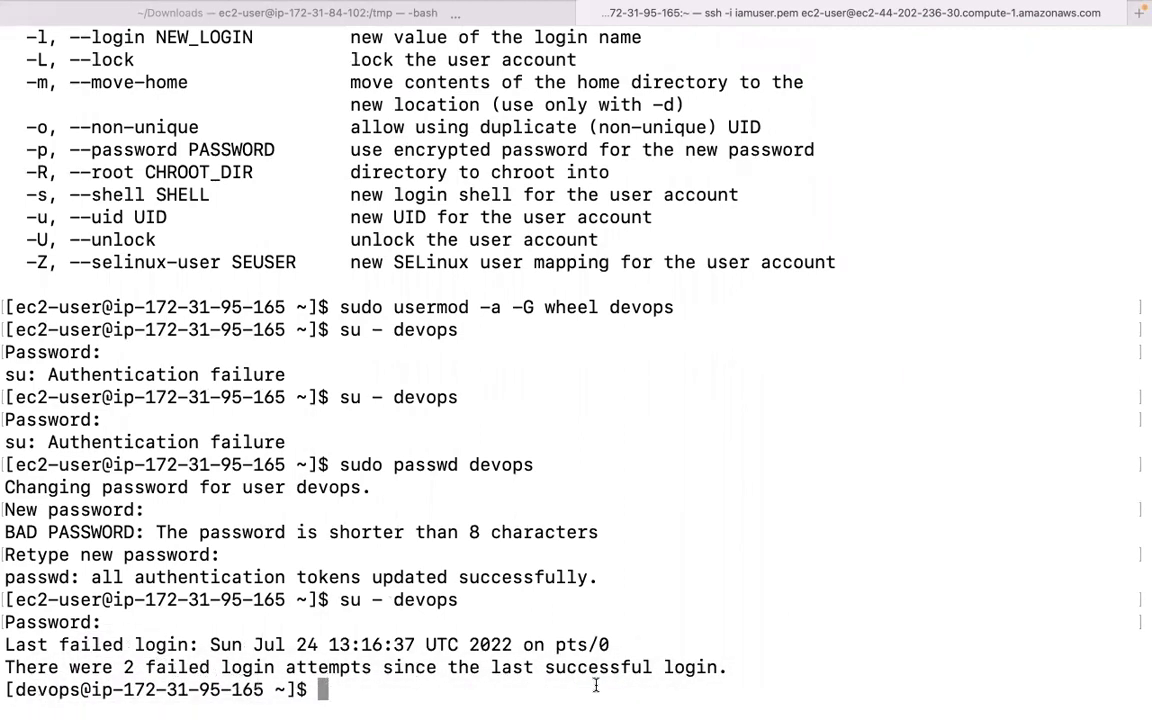
{"action": "left_click_drag", "start_coordinate": [16, 690], "coordinate": [82, 690]}
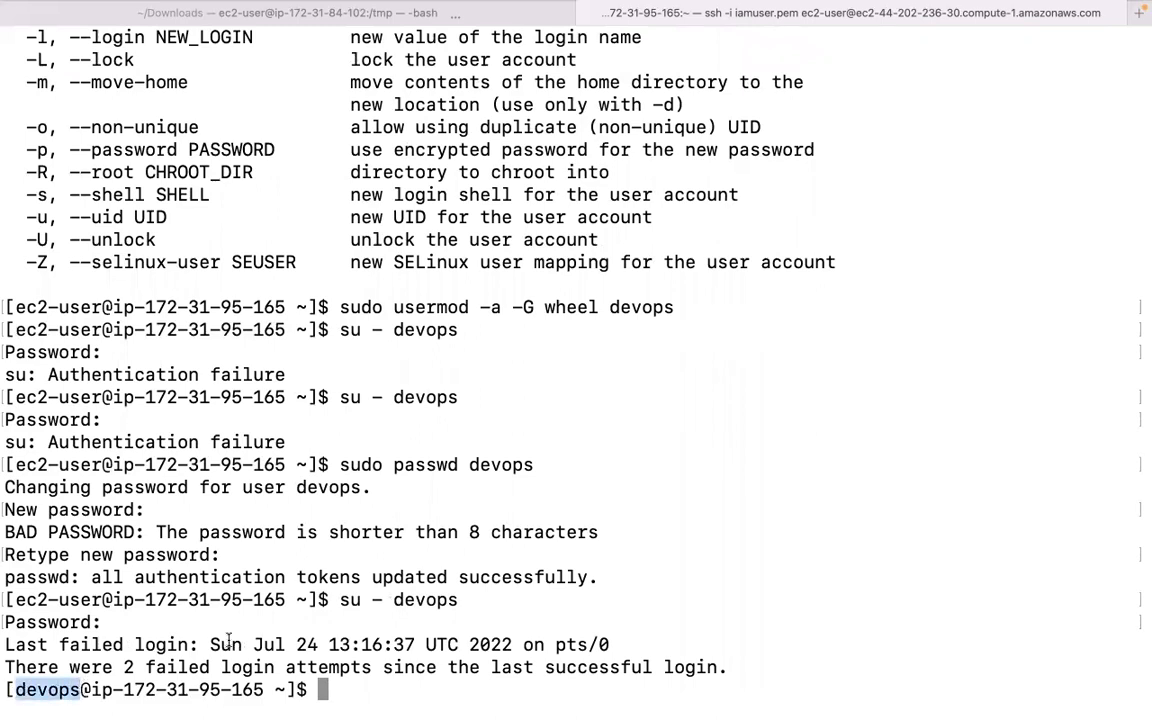
{"action": "type", "text": "clear"}
{"action": "key", "text": "Return"}
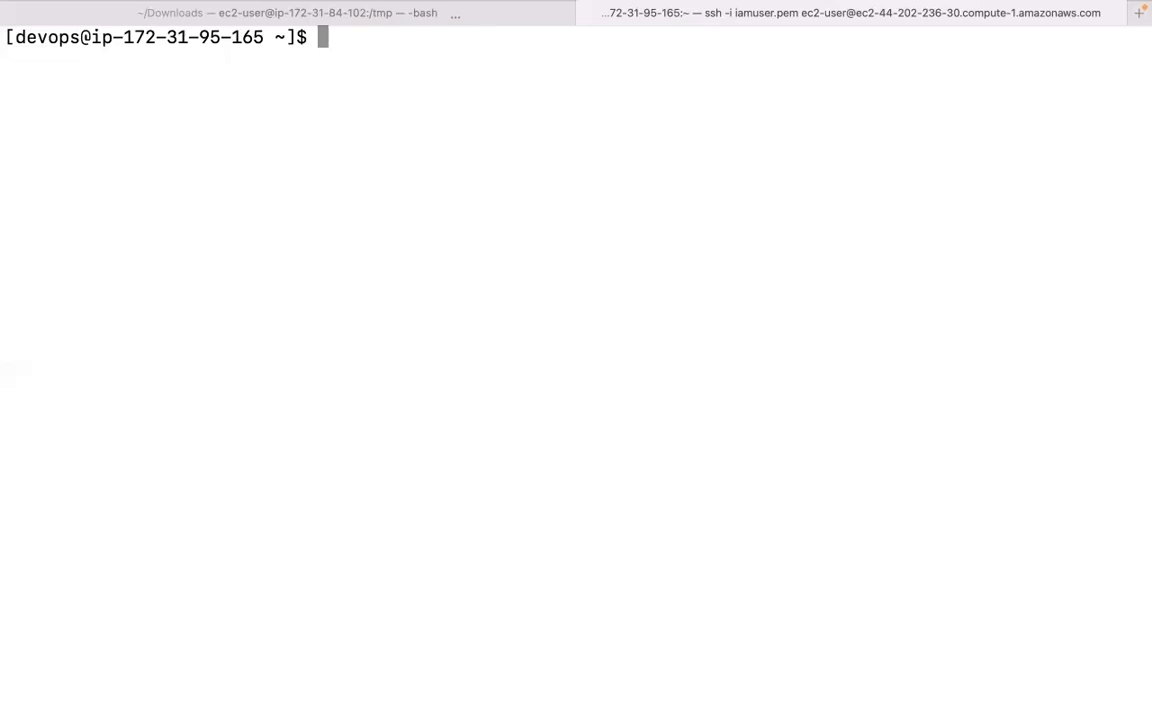
Open a new Chrome tab and load wellsfargo.com.
{"action": "mouse_move", "coordinate": [432, 707]}
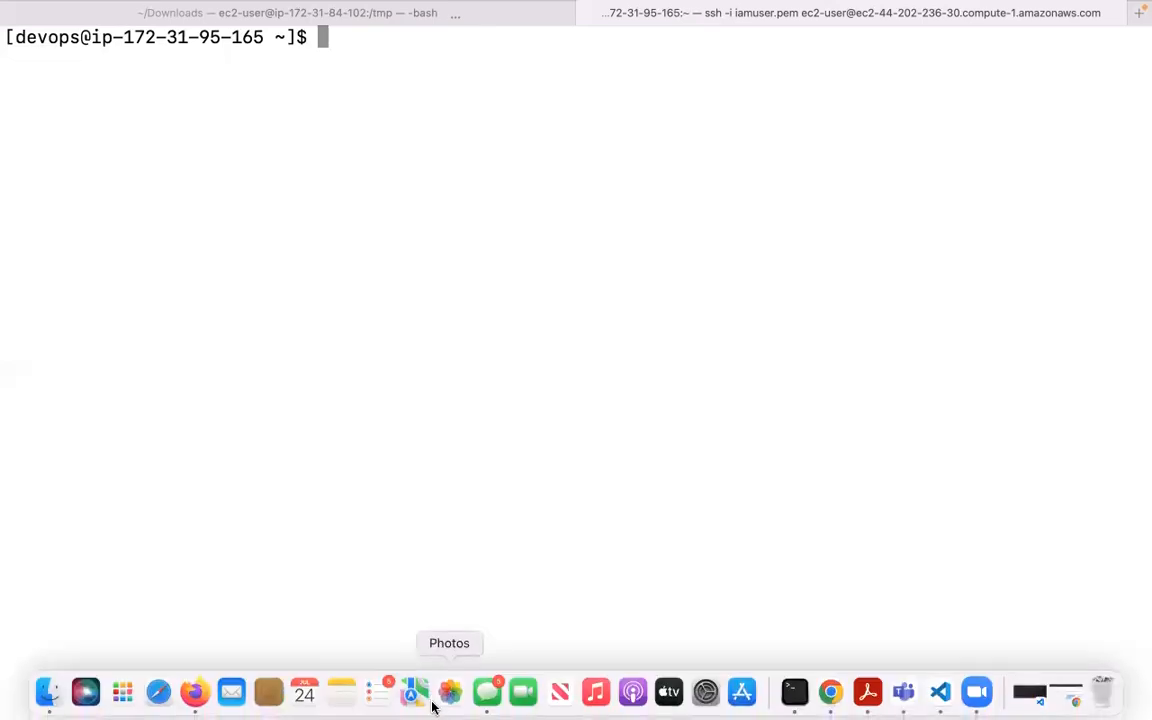
{"action": "left_click", "coordinate": [830, 692]}
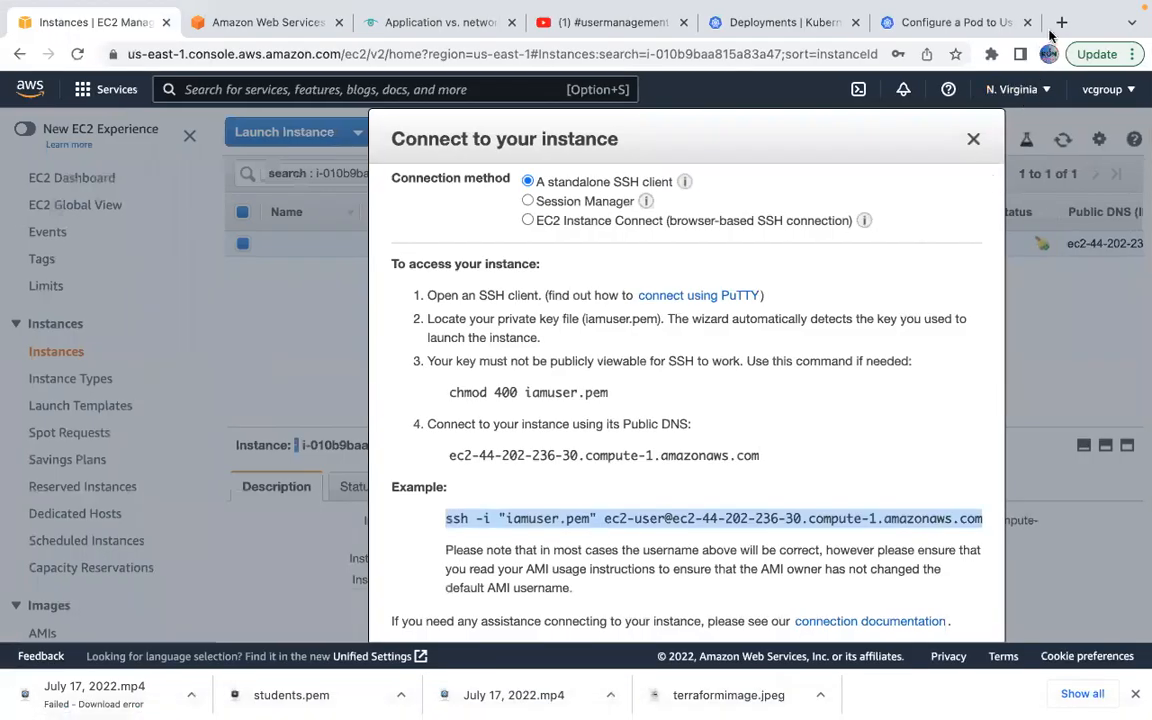
{"action": "left_click", "coordinate": [1060, 22]}
{"action": "type", "text": "w"}
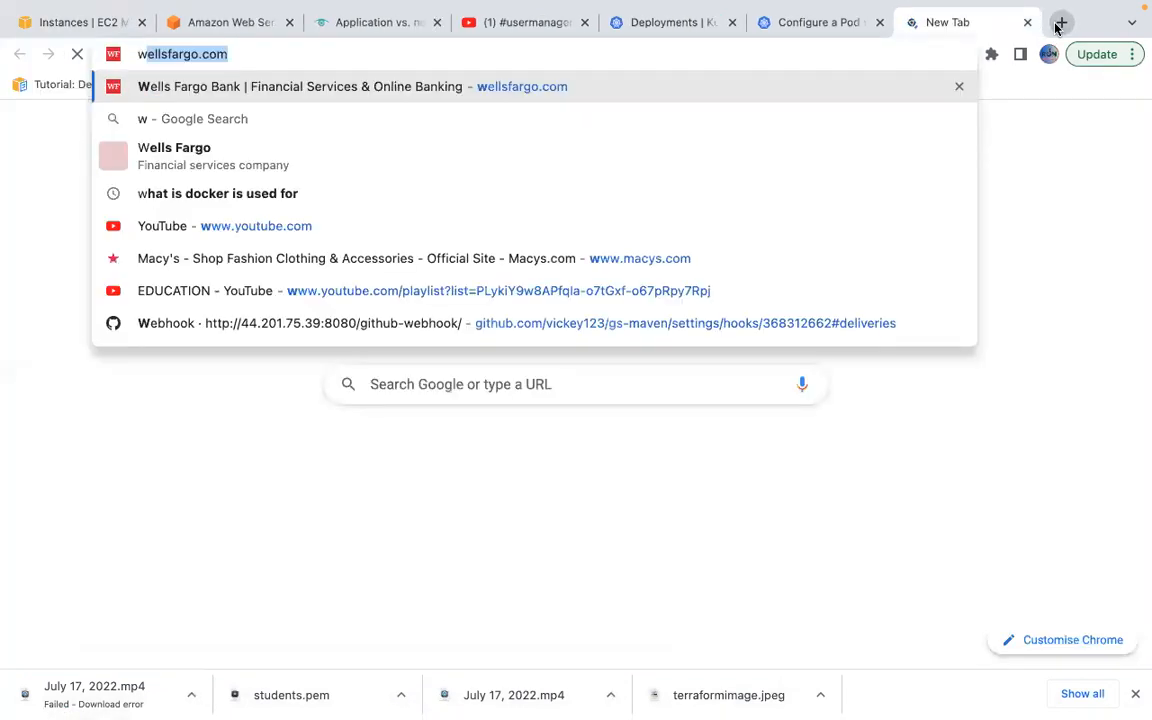
{"action": "type", "text": "elsl"}
{"action": "key", "text": "BackSpace"}
{"action": "key", "text": "BackSpace"}
{"action": "key", "text": "BackSpace"}
{"action": "type", "text": "l"}
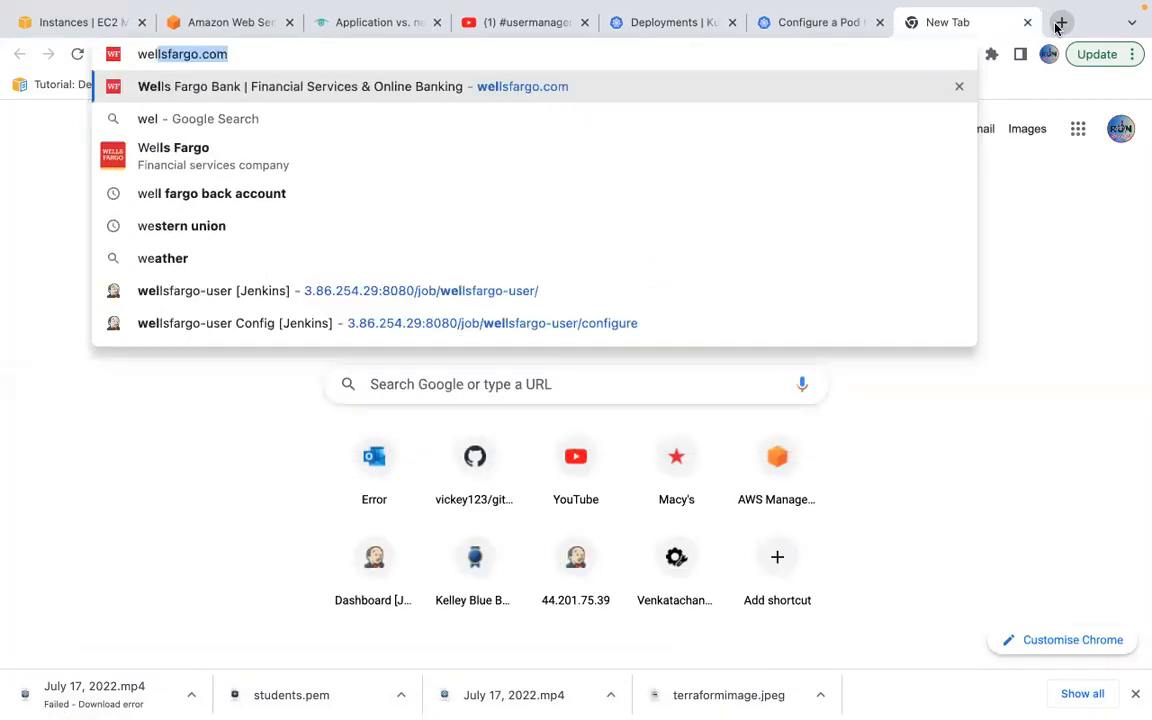
{"action": "key", "text": "BackSpace"}
{"action": "type", "text": "lsfo"}
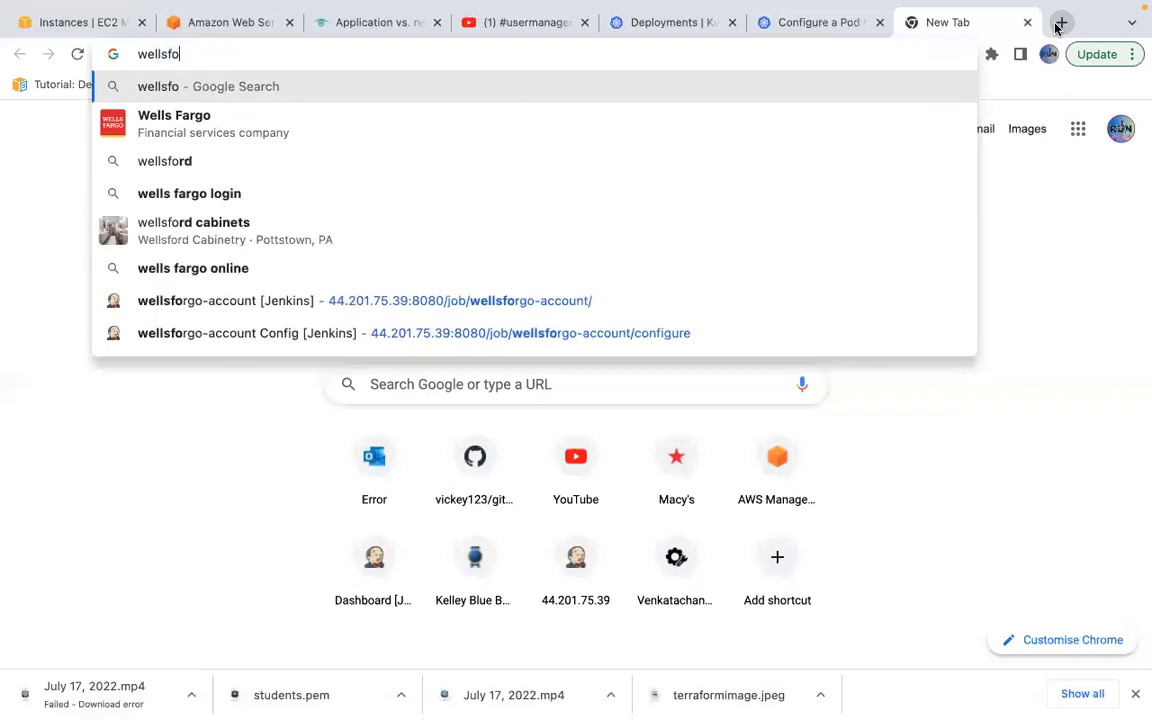
{"action": "type", "text": "arg"}
{"action": "key", "text": "Return"}
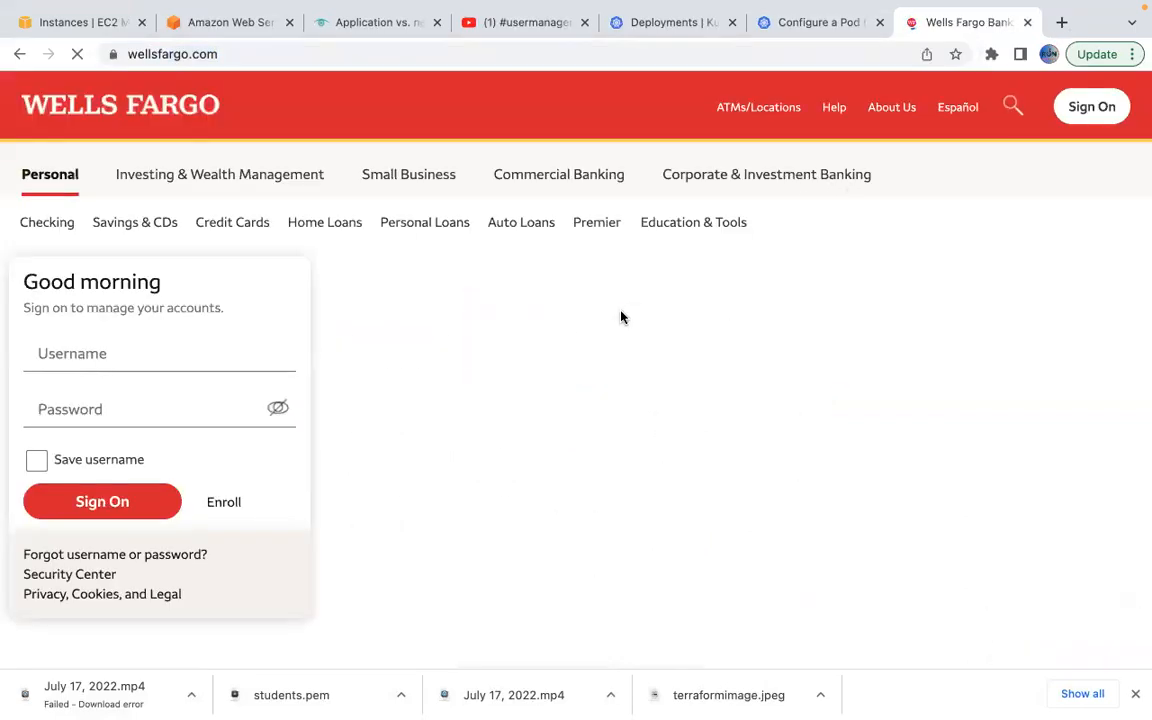
Inspect the banner image and show the site's file tree in the Sources panel.
{"action": "right_click", "coordinate": [621, 317]}
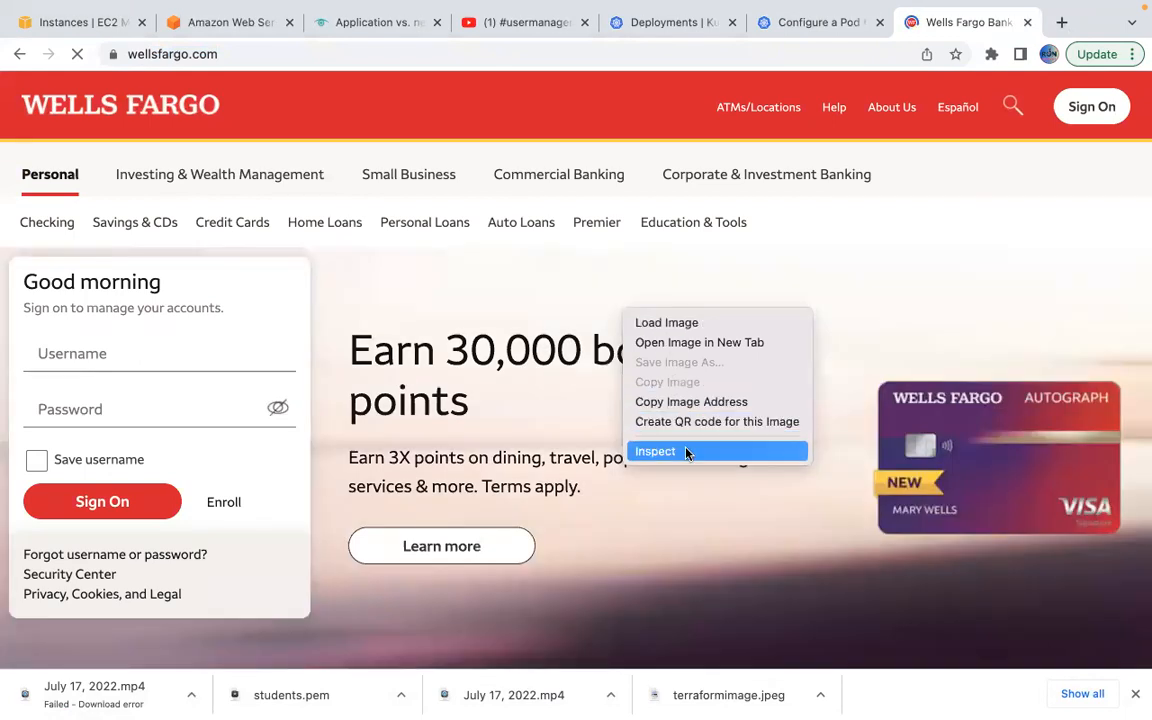
{"action": "left_click", "coordinate": [675, 449]}
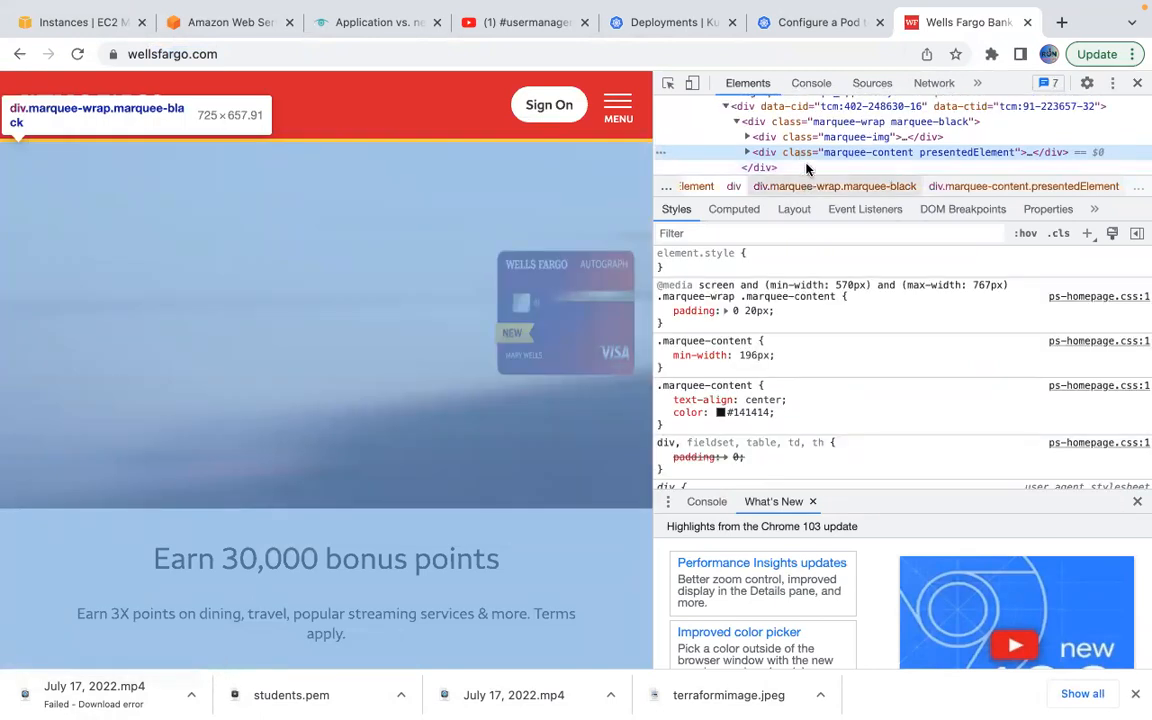
{"action": "scroll", "coordinate": [808, 151], "scroll_direction": "up", "scroll_amount": 3}
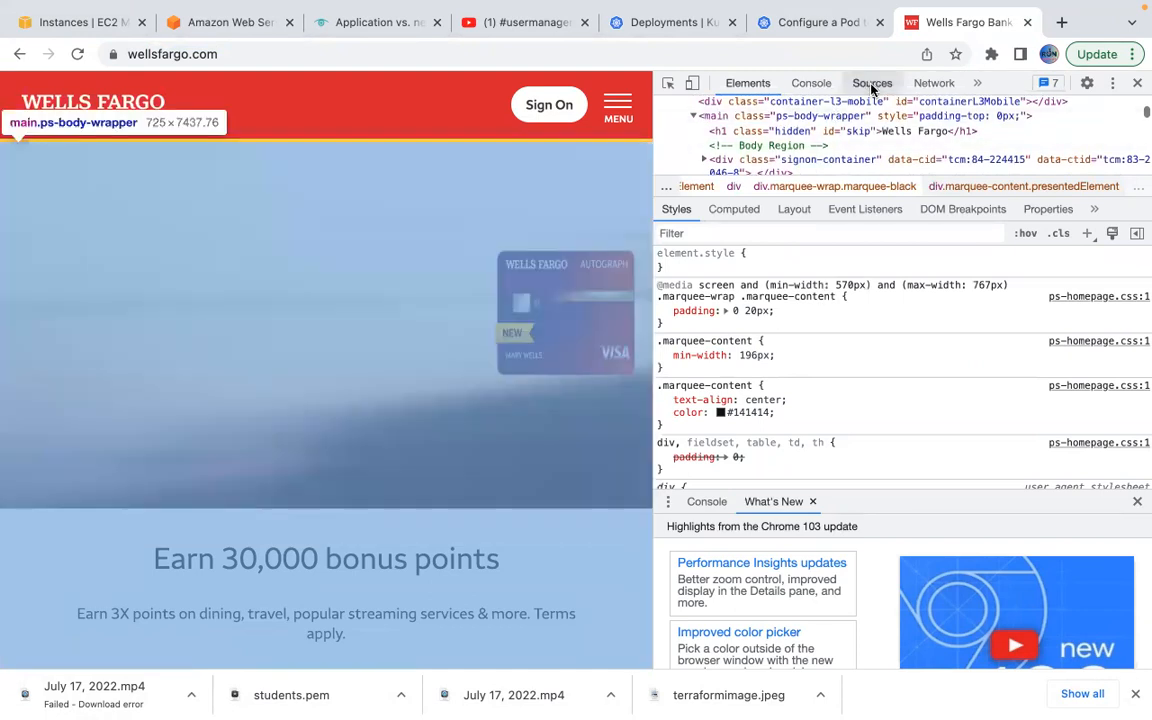
{"action": "left_click", "coordinate": [871, 84]}
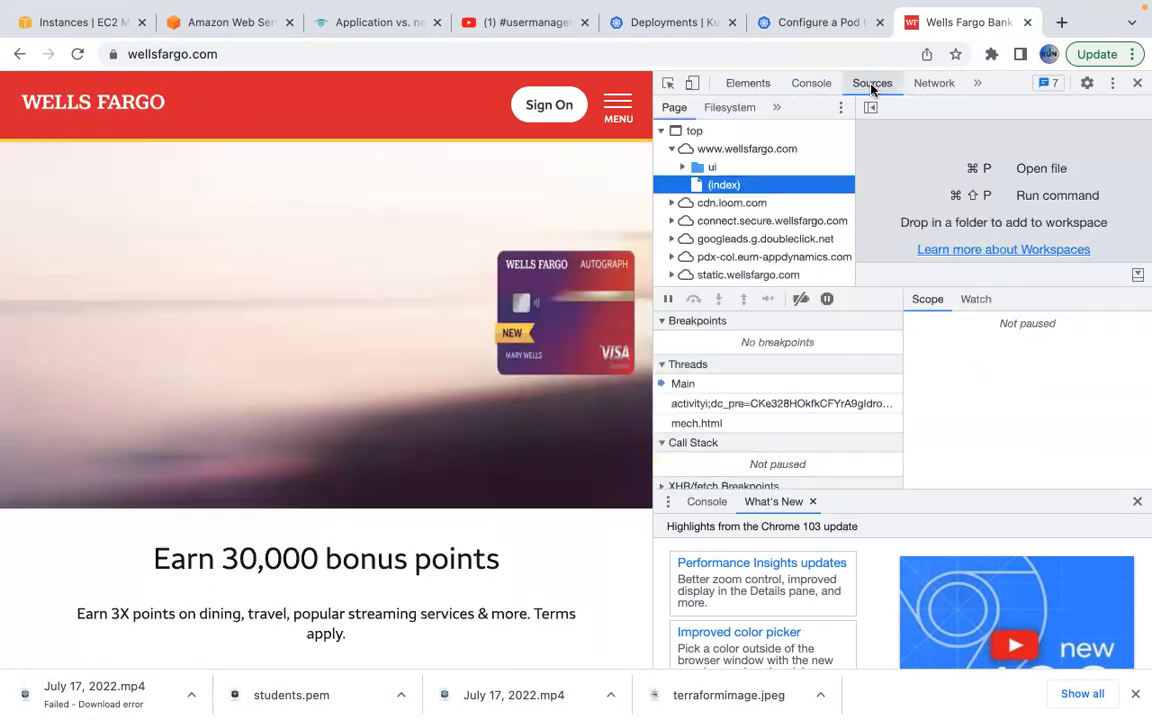
{"action": "scroll", "coordinate": [537, 345], "scroll_direction": "down", "scroll_amount": 2}
{"action": "scroll", "coordinate": [537, 345], "scroll_direction": "up", "scroll_amount": 2}
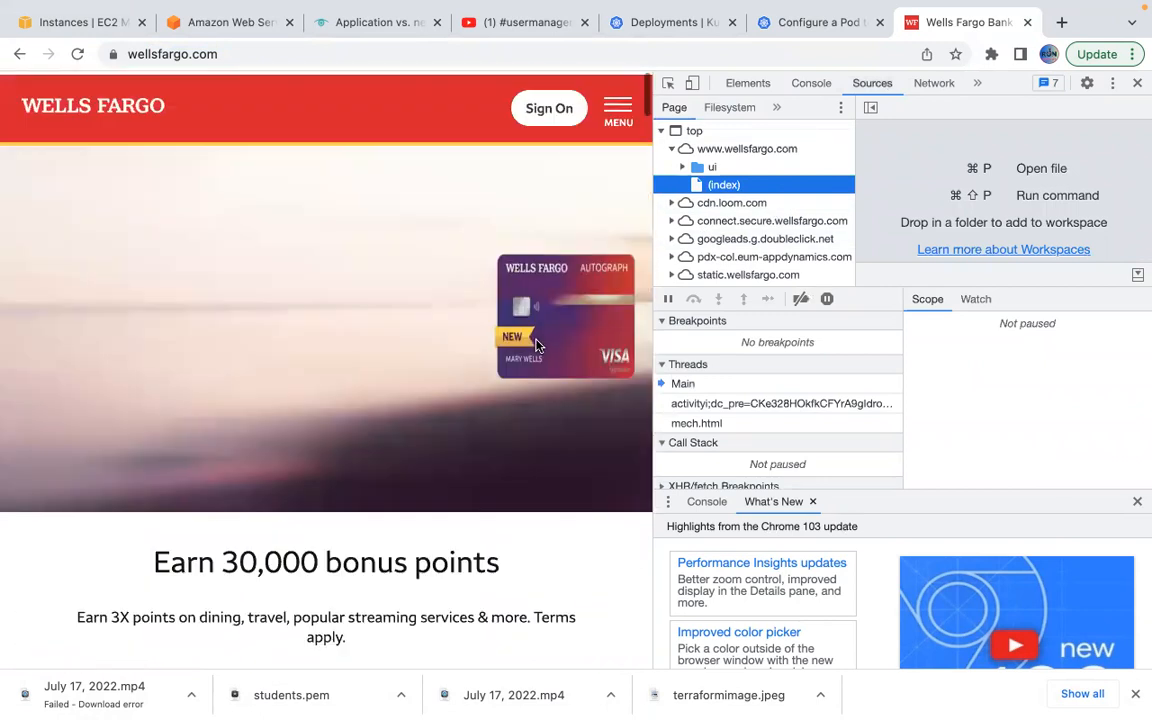
{"action": "left_click", "coordinate": [563, 57]}
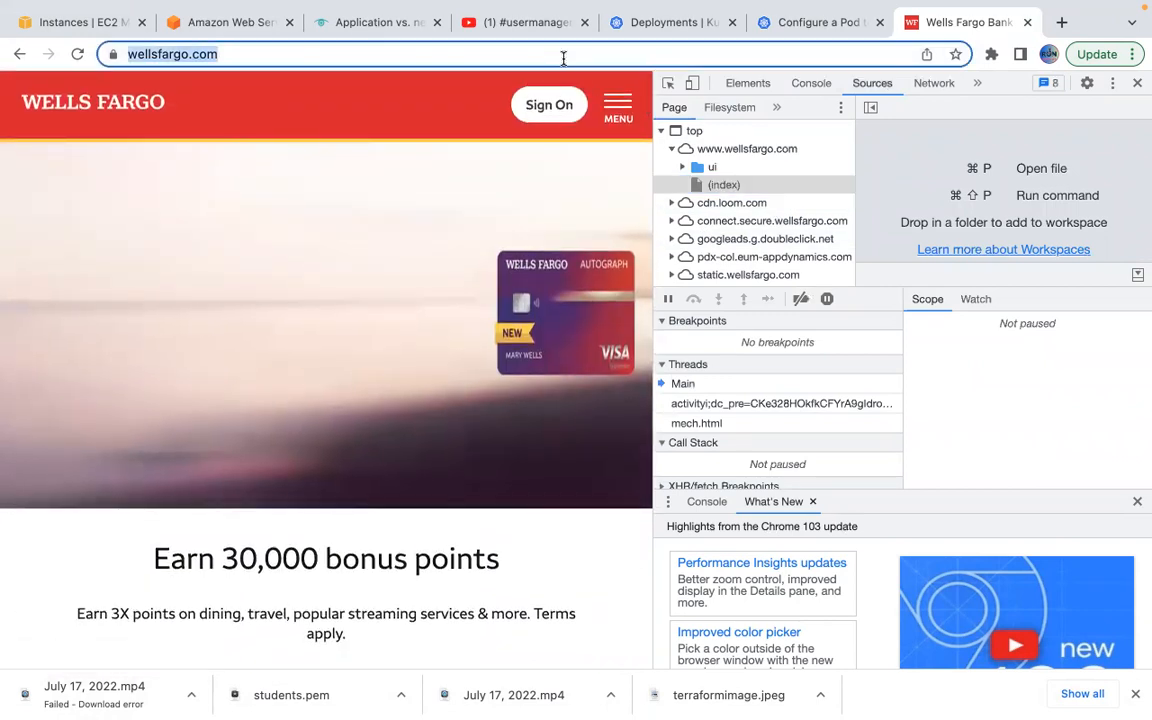
Load macys.com in the same tab and close the developer tools panel.
{"action": "type", "text": "ma"}
{"action": "key", "text": "Return"}
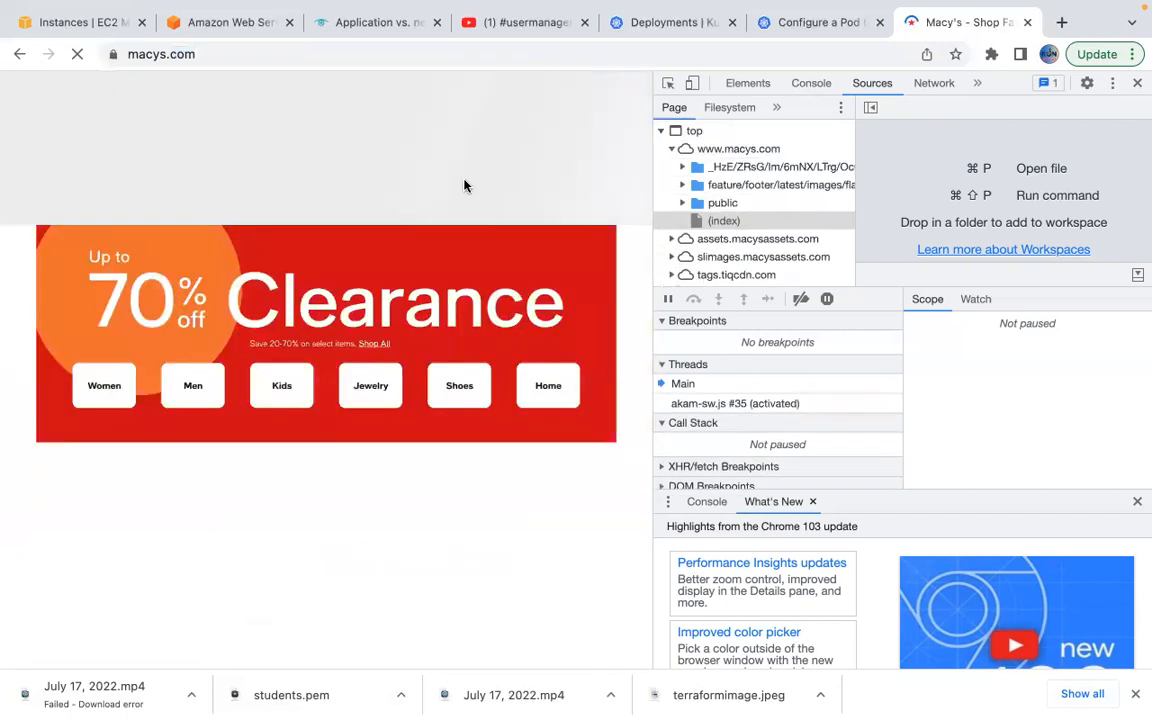
{"action": "left_click", "coordinate": [1137, 83]}
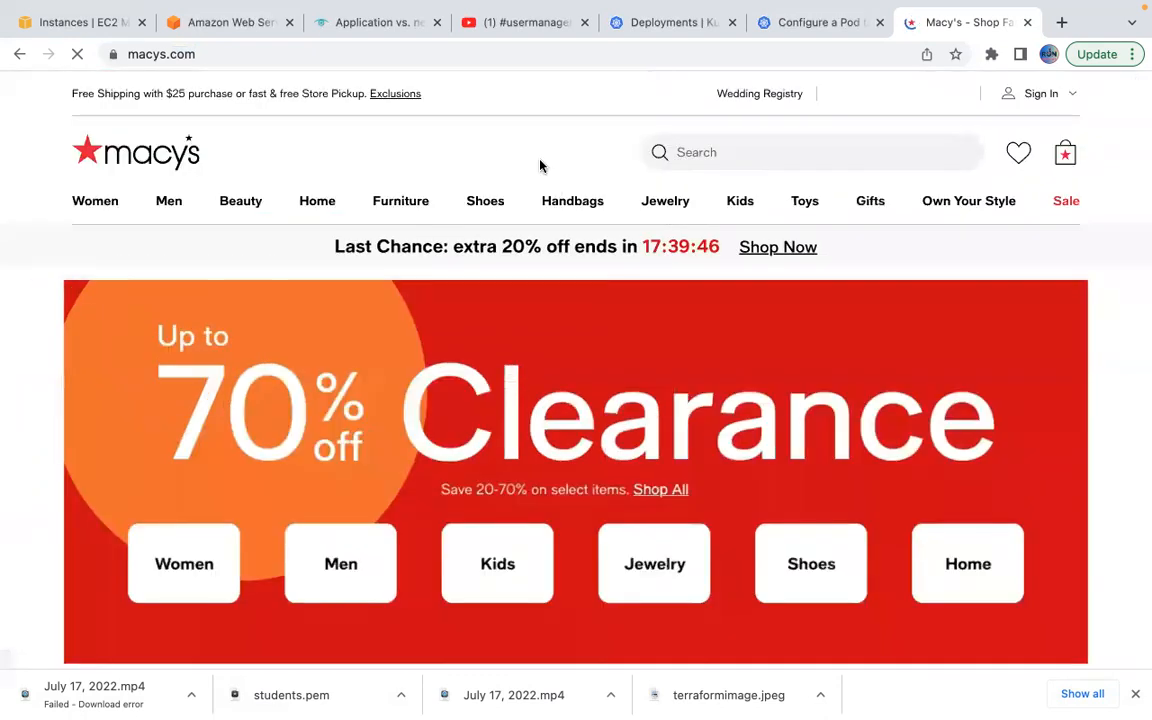
{"action": "right_click", "coordinate": [531, 146]}
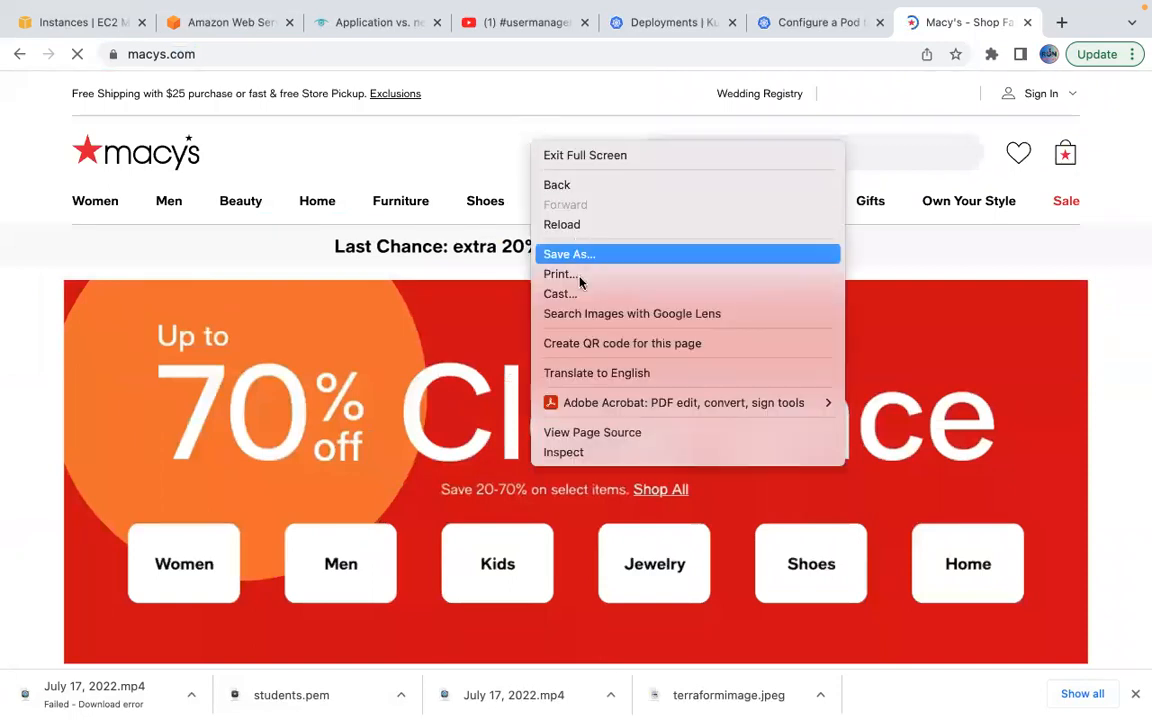
{"action": "left_click", "coordinate": [590, 435]}
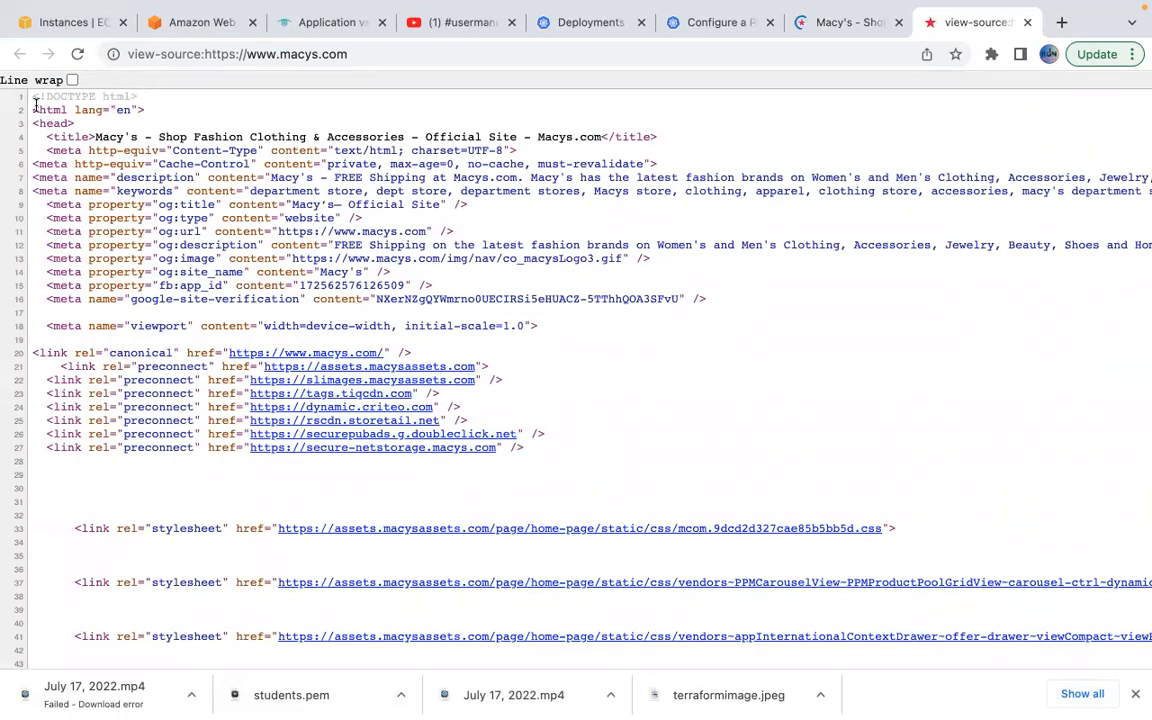
{"action": "left_click_drag", "start_coordinate": [33, 108], "coordinate": [509, 293]}
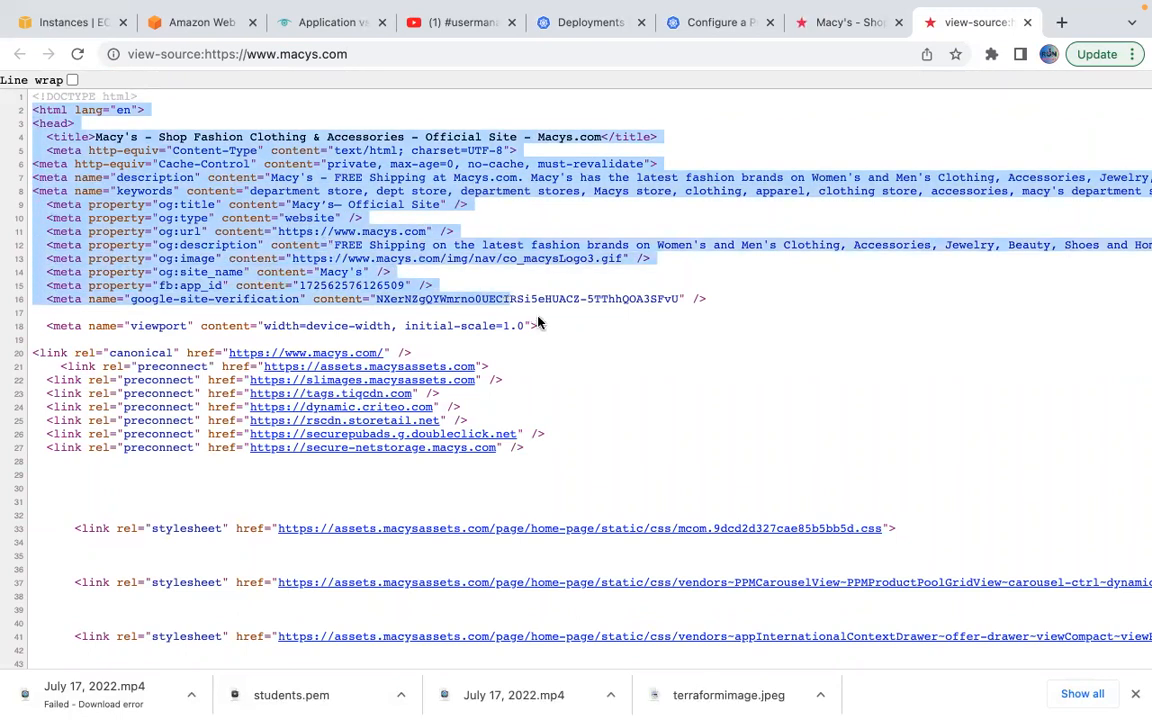
{"action": "scroll", "coordinate": [540, 316], "scroll_direction": "down", "scroll_amount": 3}
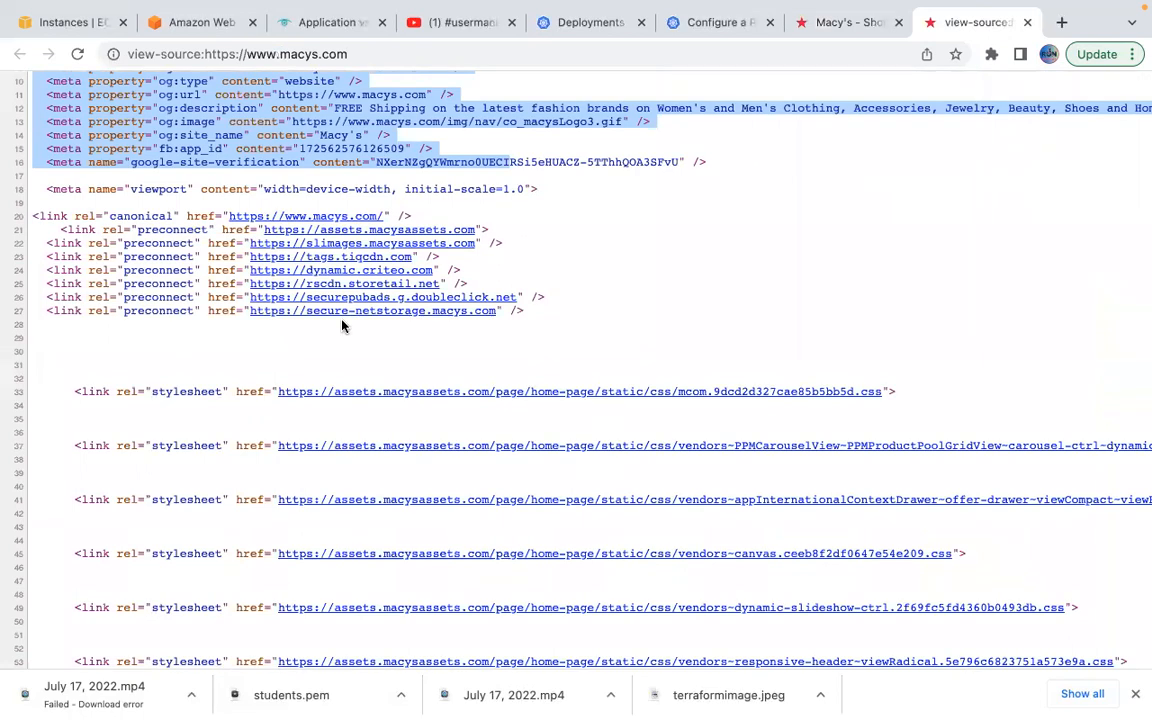
{"action": "scroll", "coordinate": [342, 322], "scroll_direction": "down", "scroll_amount": 3}
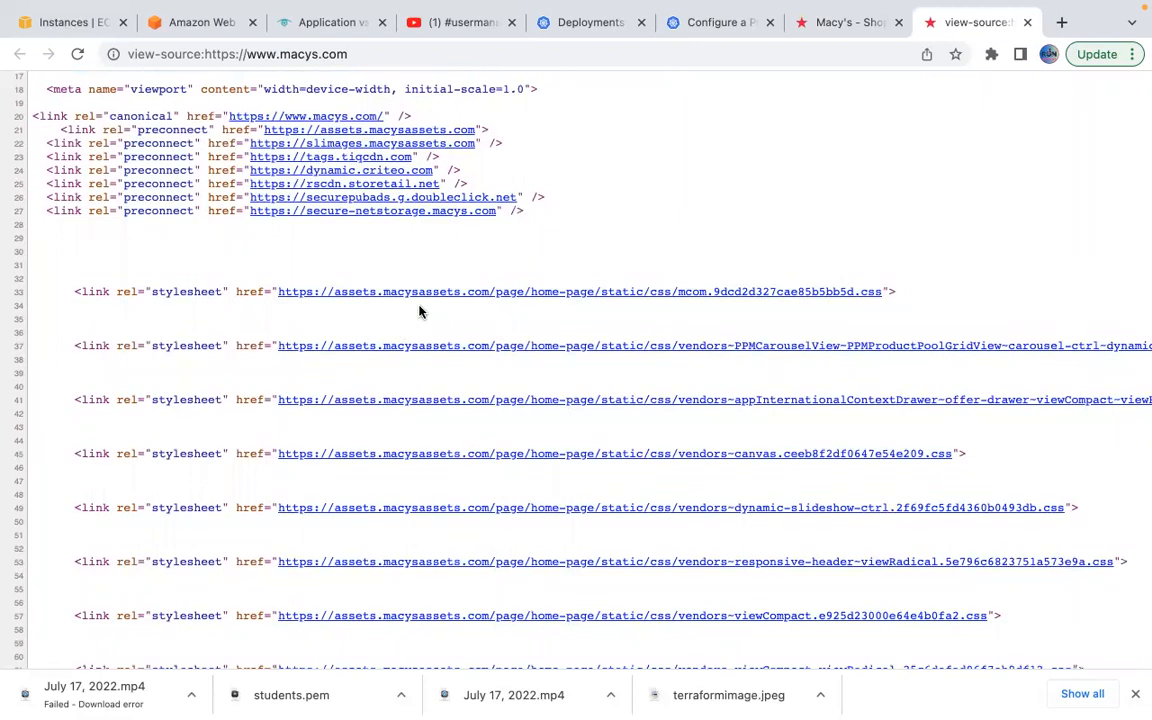
{"action": "left_click", "coordinate": [849, 24]}
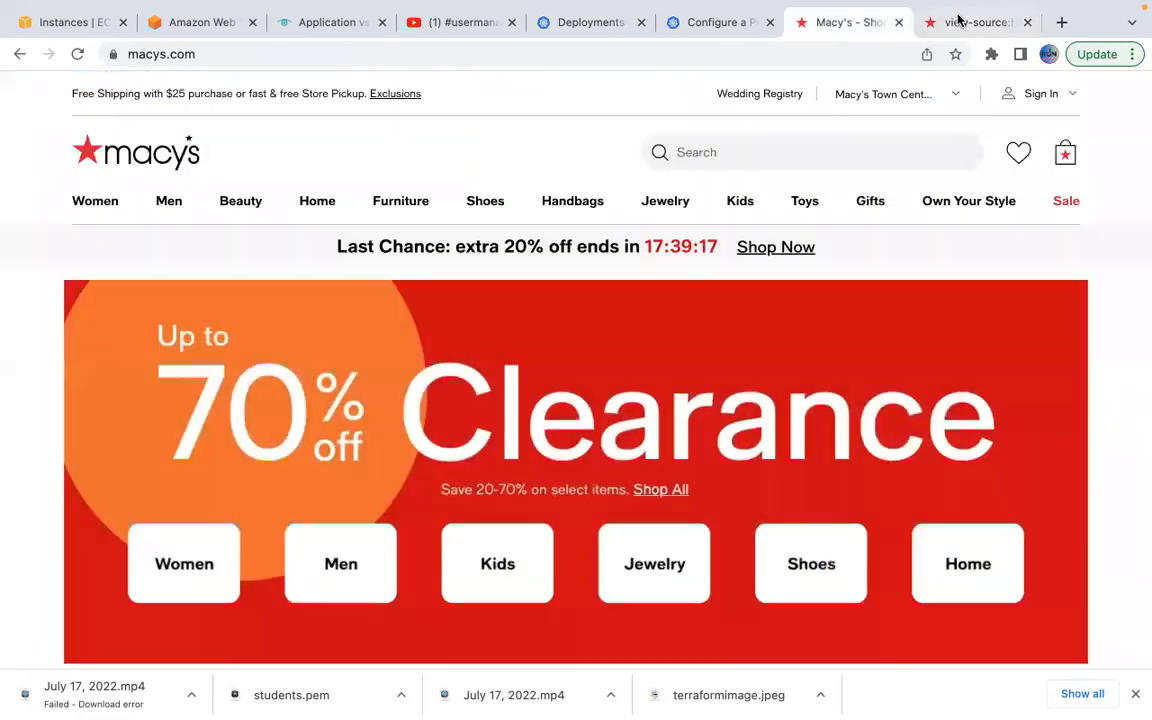
{"action": "left_click", "coordinate": [957, 22]}
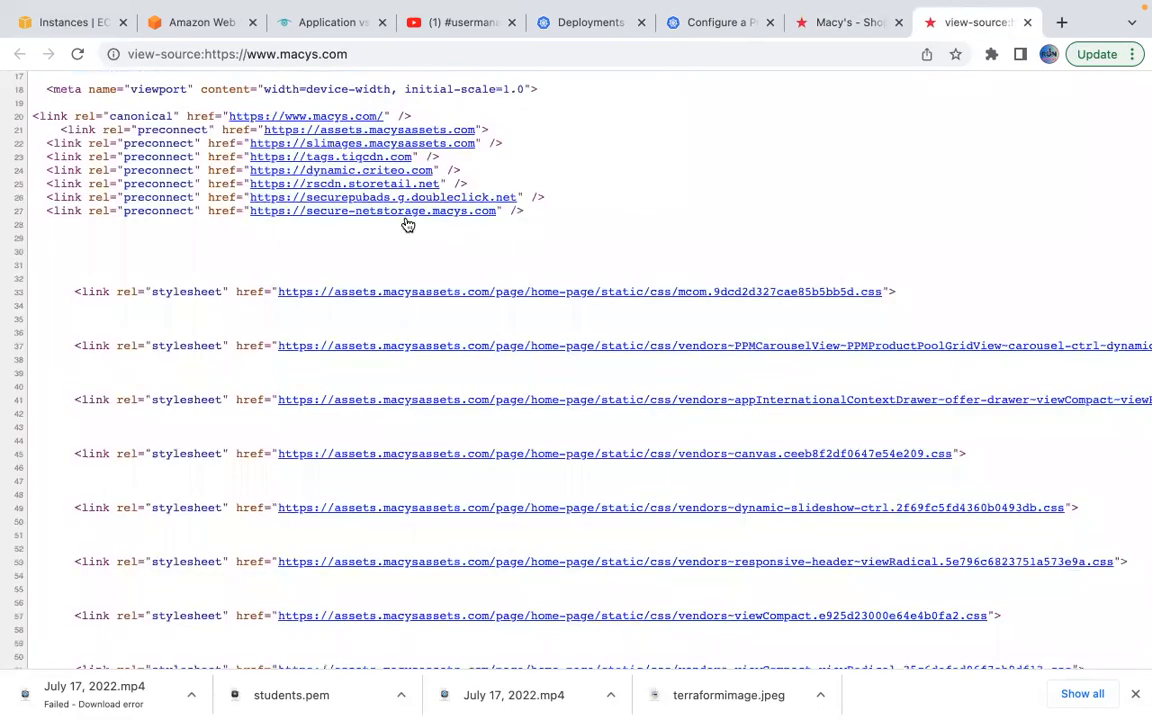
{"action": "left_click", "coordinate": [857, 28]}
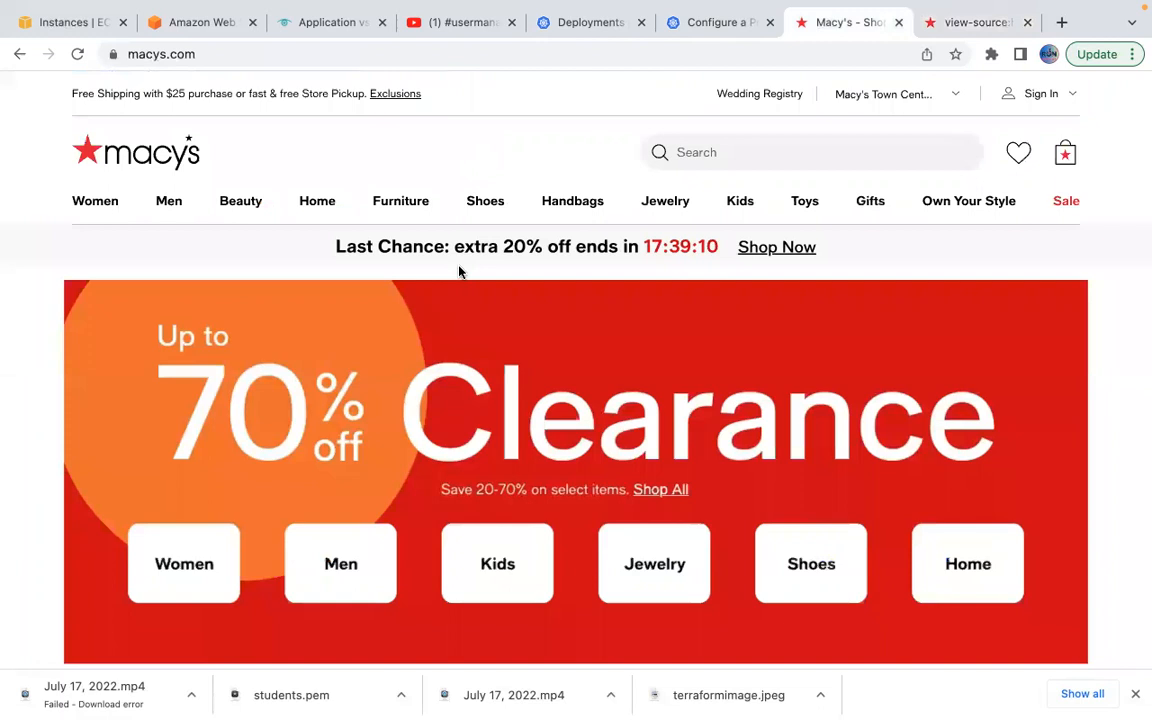
{"action": "left_click", "coordinate": [956, 32]}
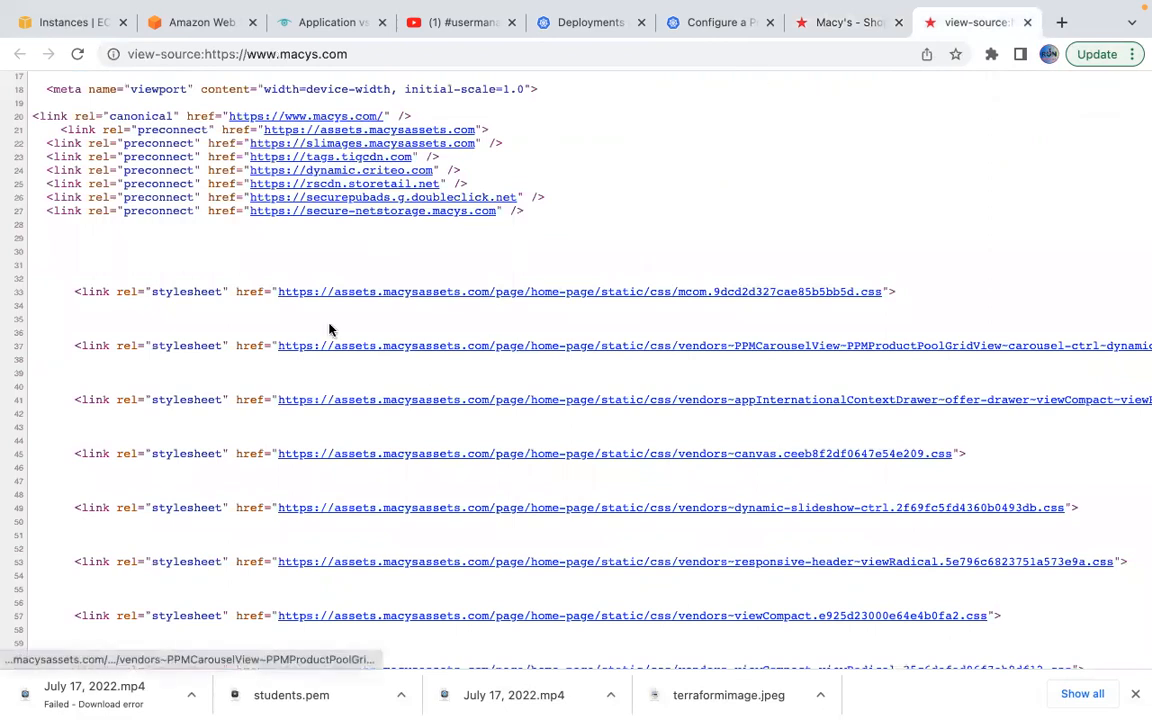
{"action": "left_click", "coordinate": [805, 28]}
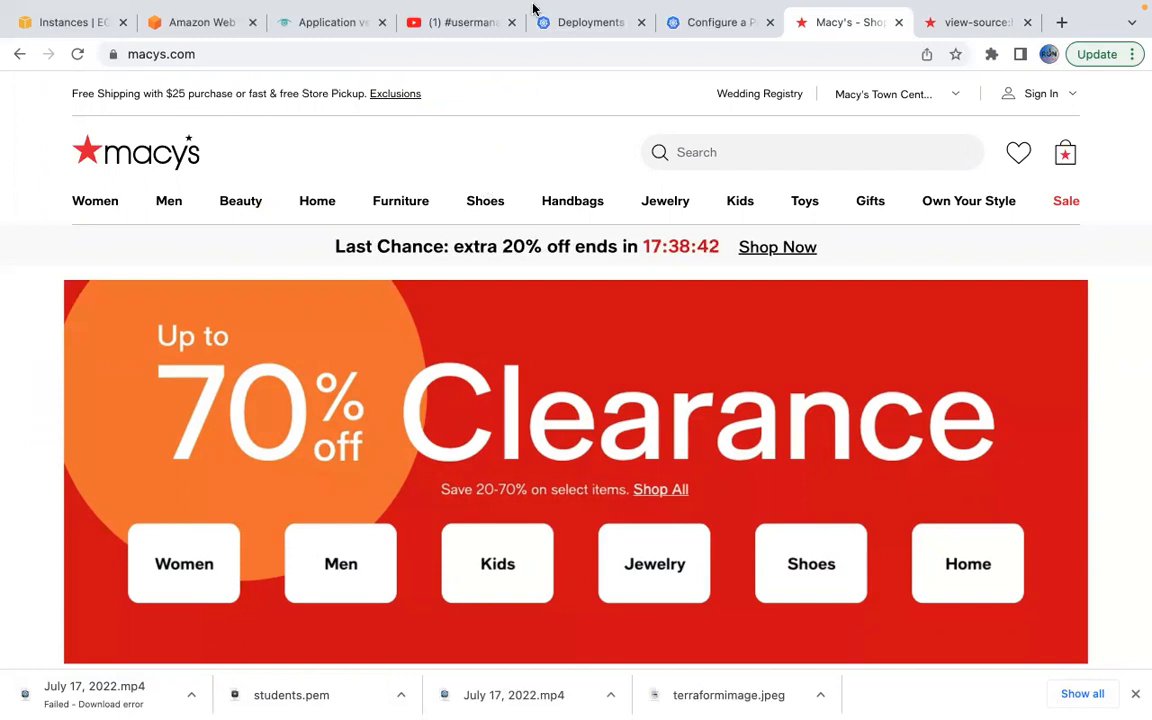
{"action": "mouse_move", "coordinate": [476, 5]}
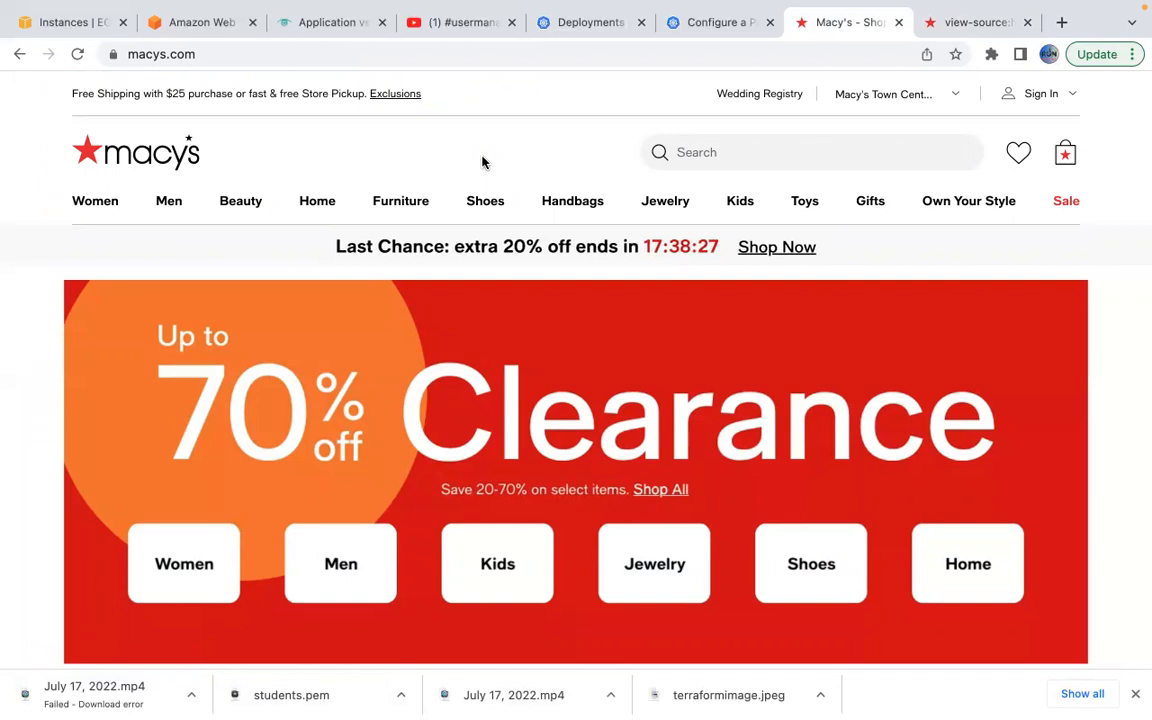
{"action": "mouse_move", "coordinate": [666, 705]}
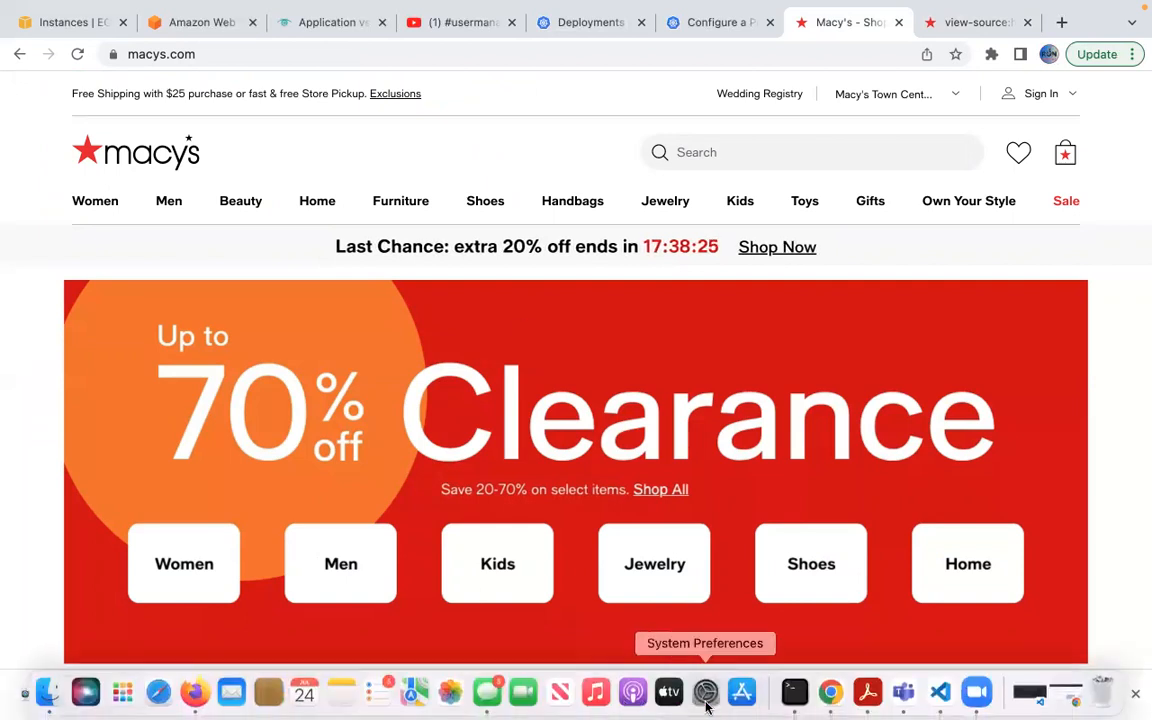
Return to Terminal at the devops prompt, clear the screen and begin a sudo yum command.
{"action": "left_click", "coordinate": [792, 692]}
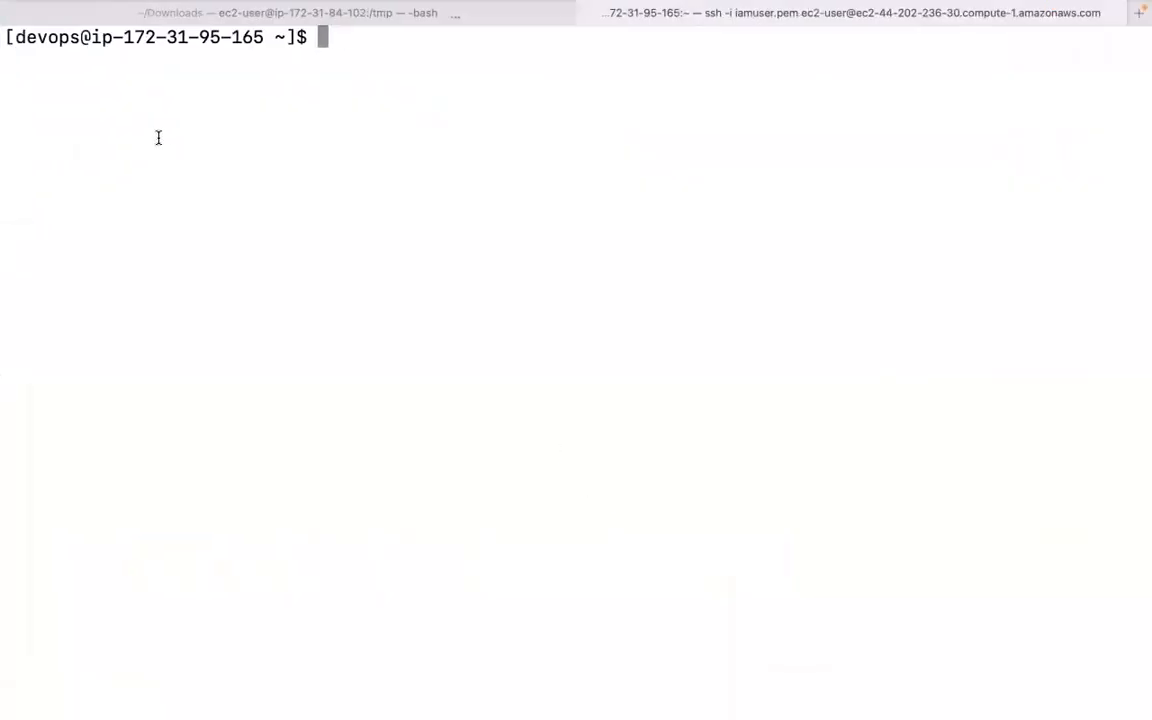
{"action": "left_click_drag", "start_coordinate": [20, 36], "coordinate": [68, 40]}
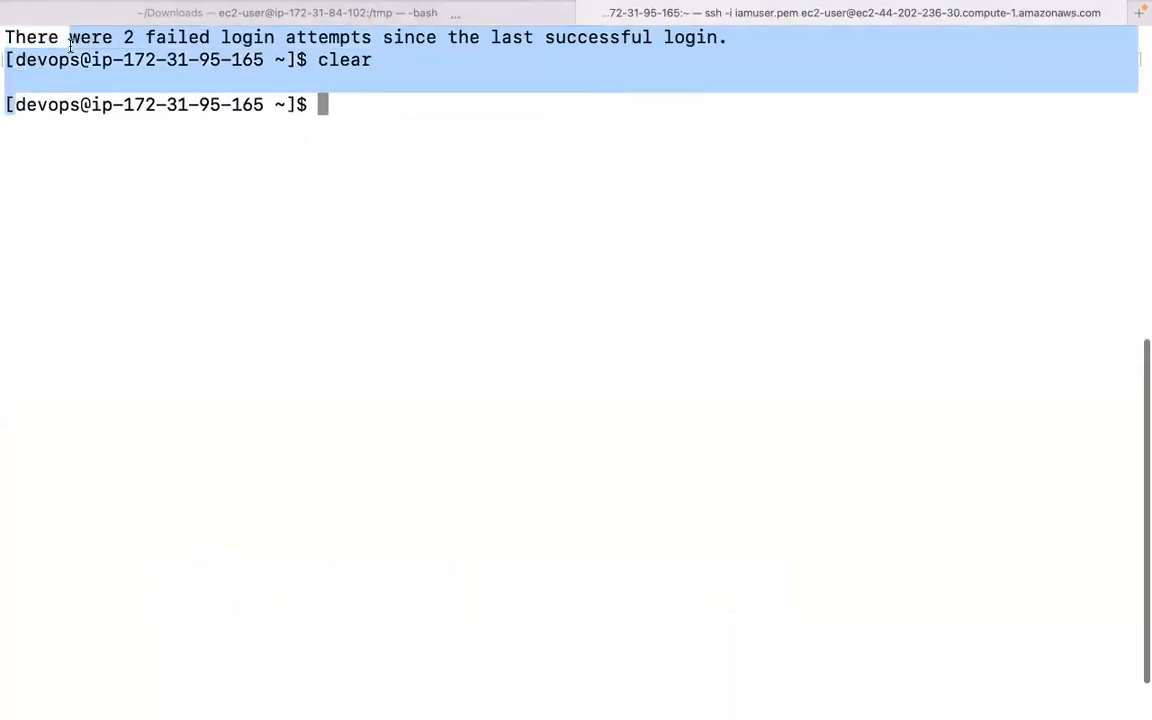
{"action": "left_click_drag", "start_coordinate": [58, 104], "coordinate": [80, 104]}
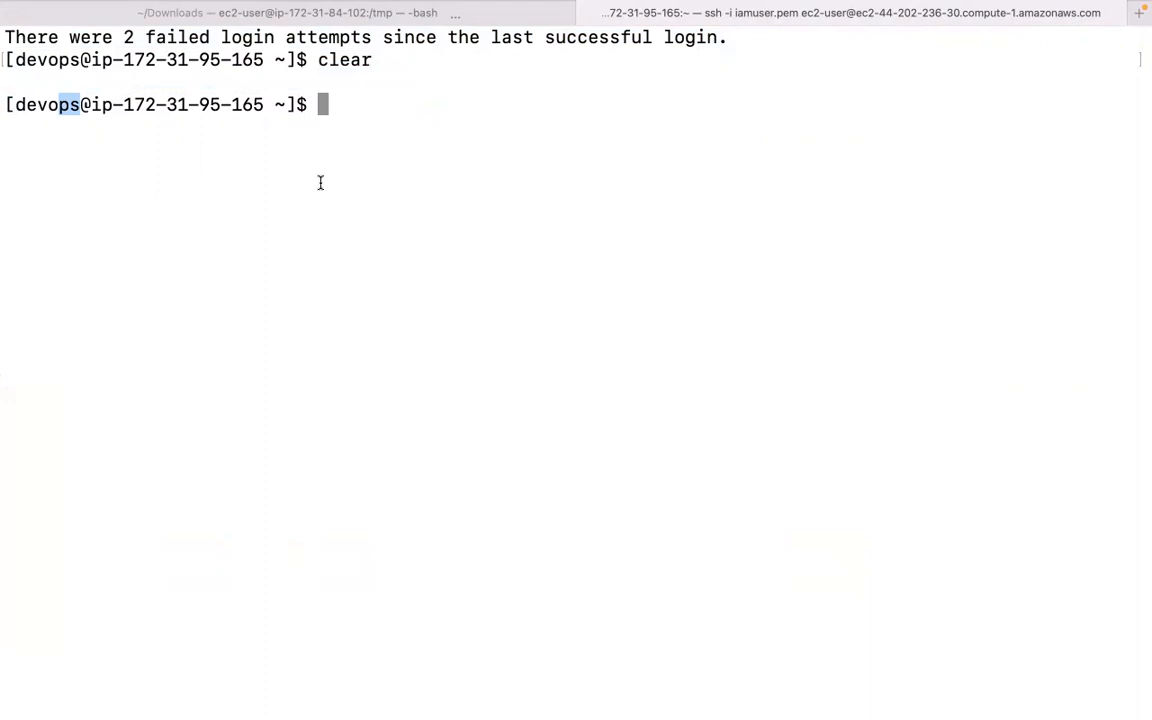
{"action": "key", "text": "ctrl+l"}
{"action": "type", "text": "sudo yum"}
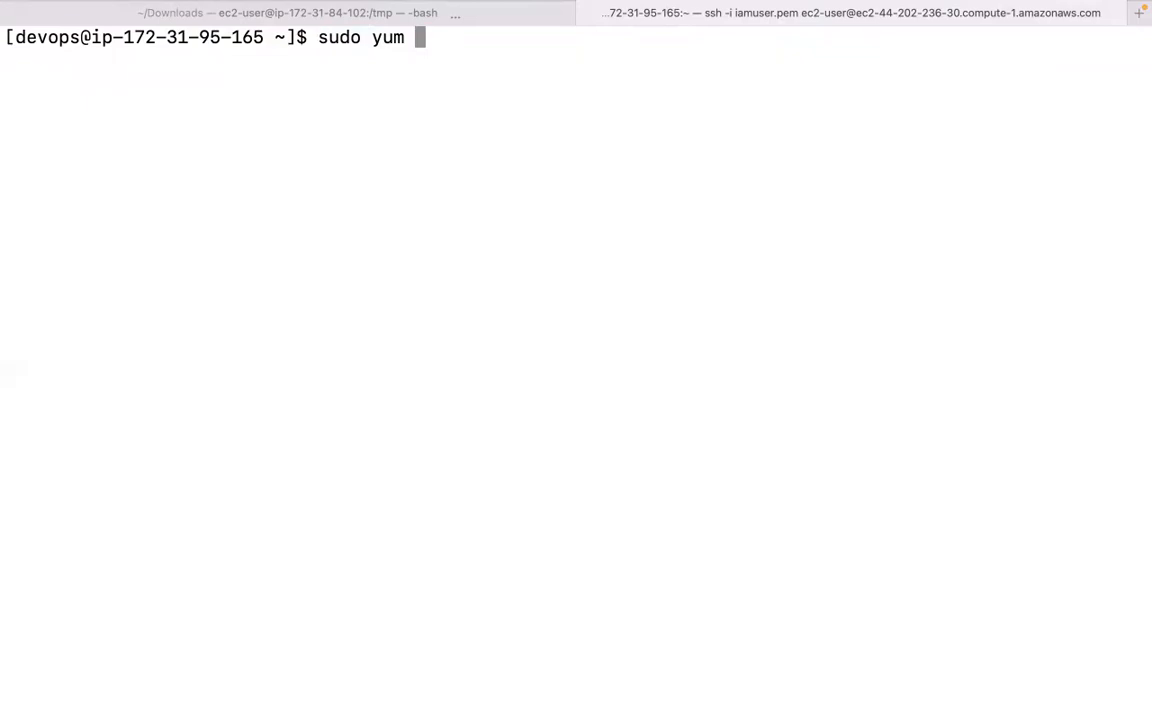
Install httpd via sudo yum install httpd, entering the sudo password and confirming with y.
{"action": "type", "text": "inst"}
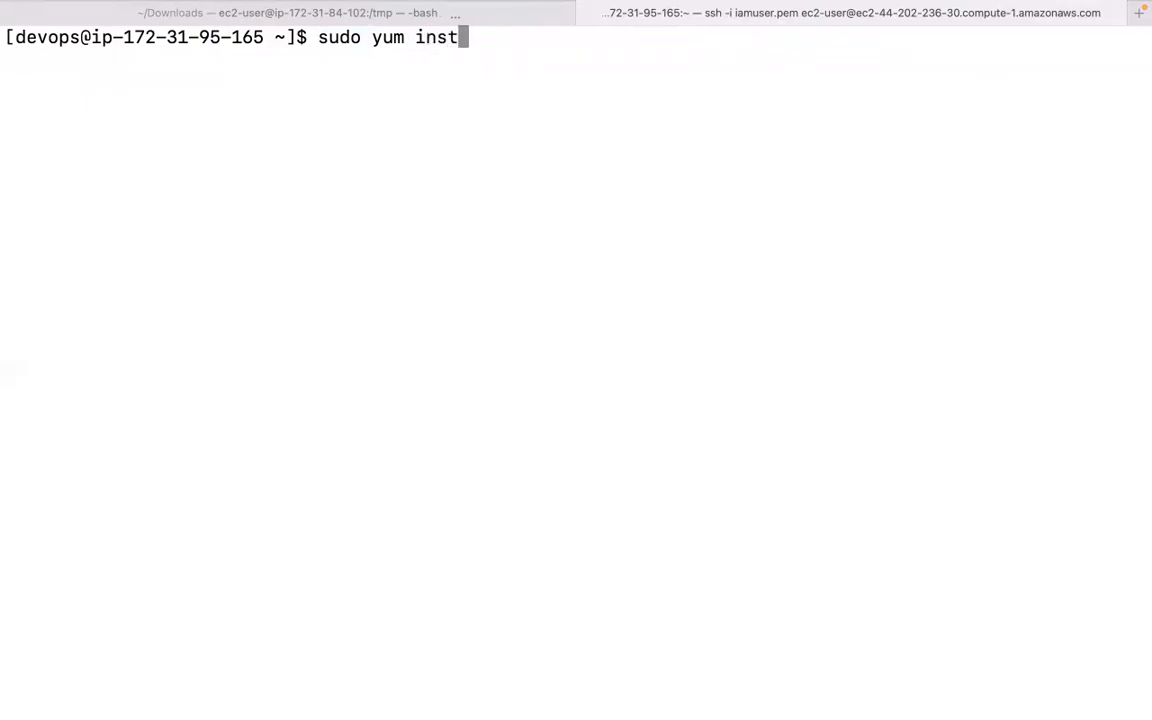
{"action": "type", "text": "all httpd"}
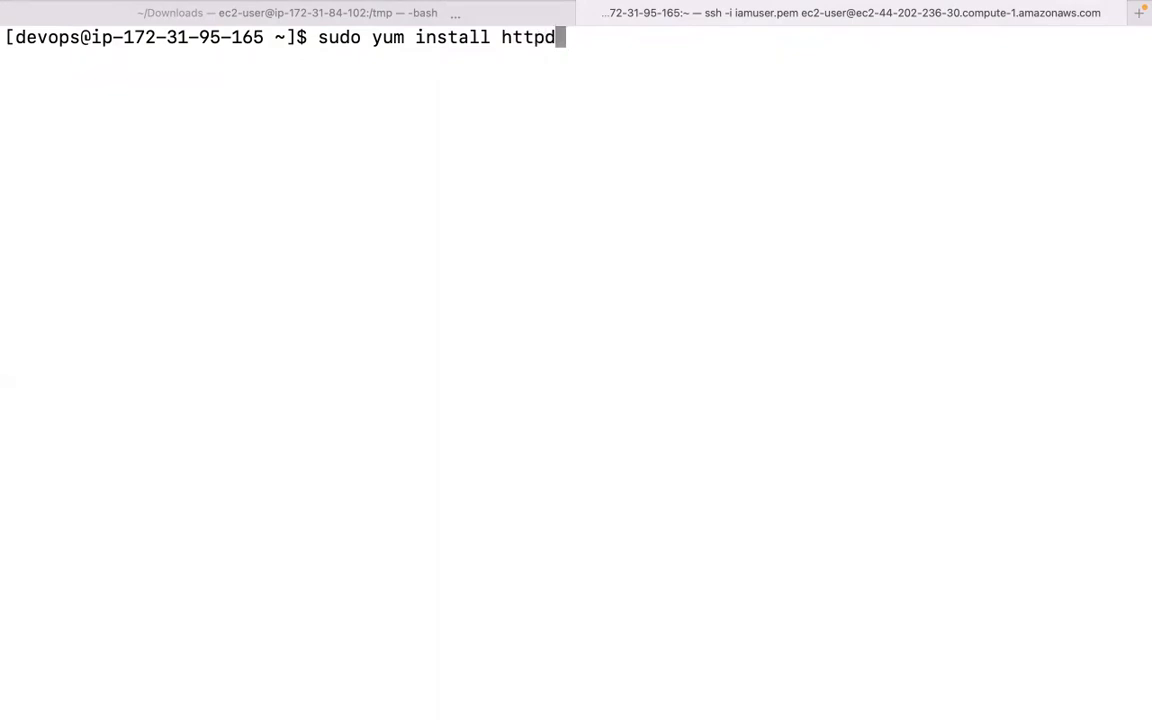
{"action": "key", "text": "Return"}
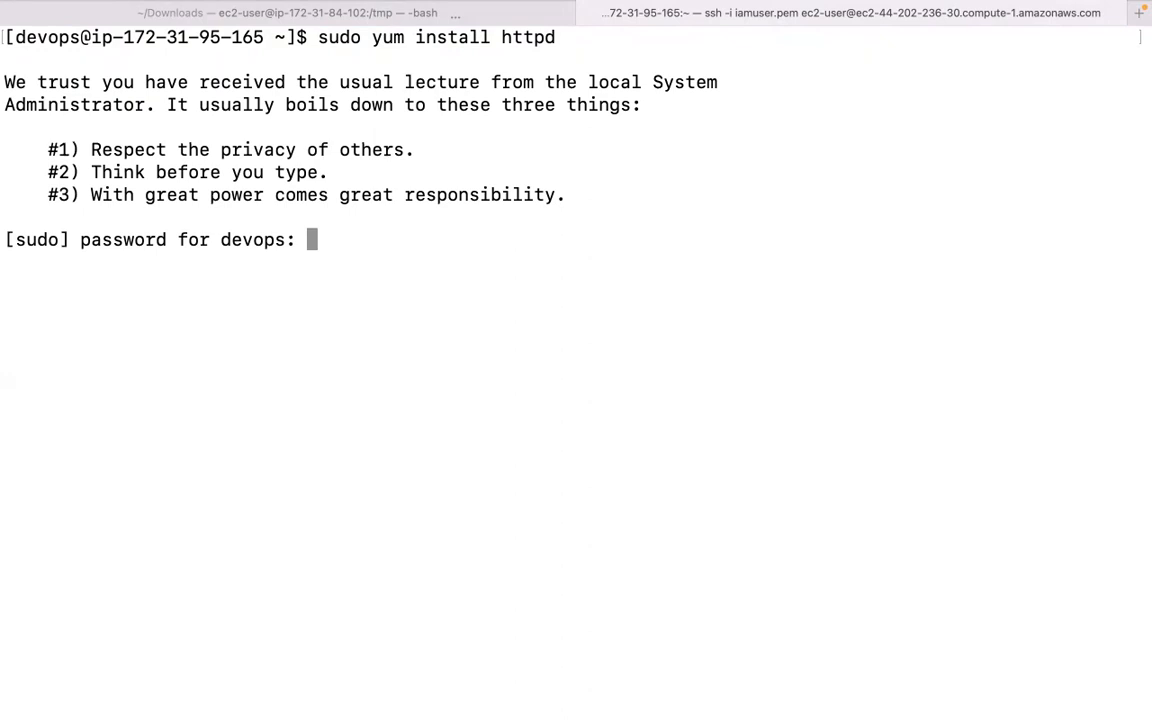
{"action": "key", "text": "Return"}
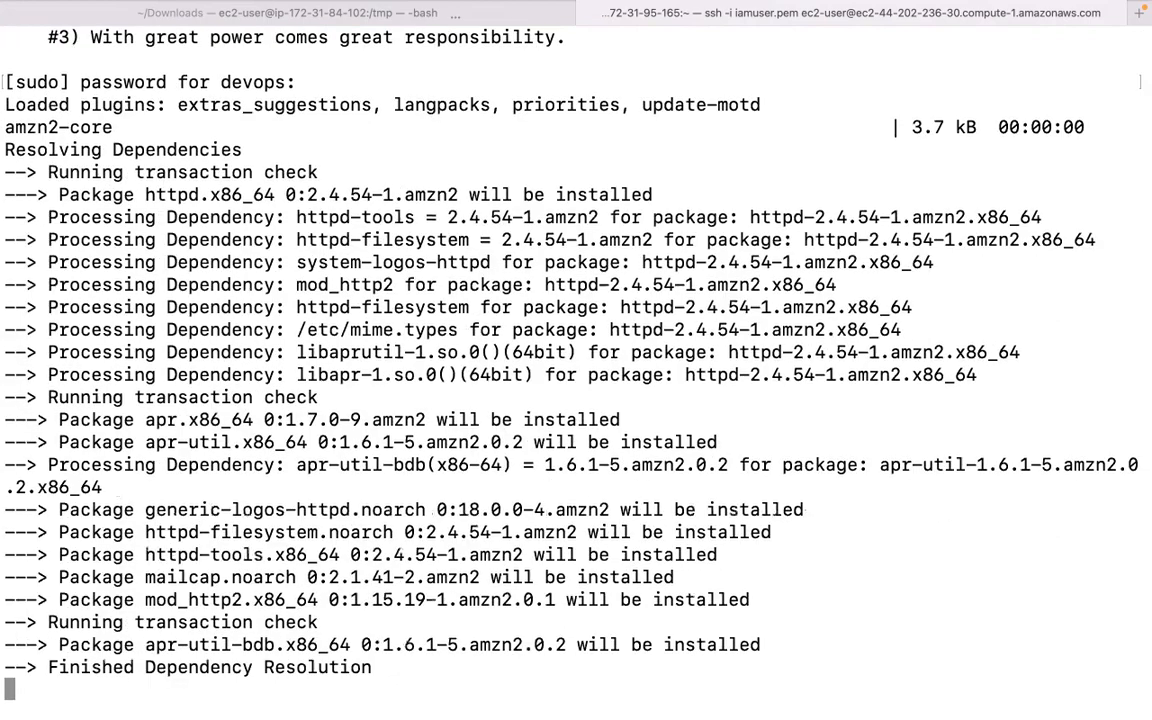
{"action": "type", "text": "y"}
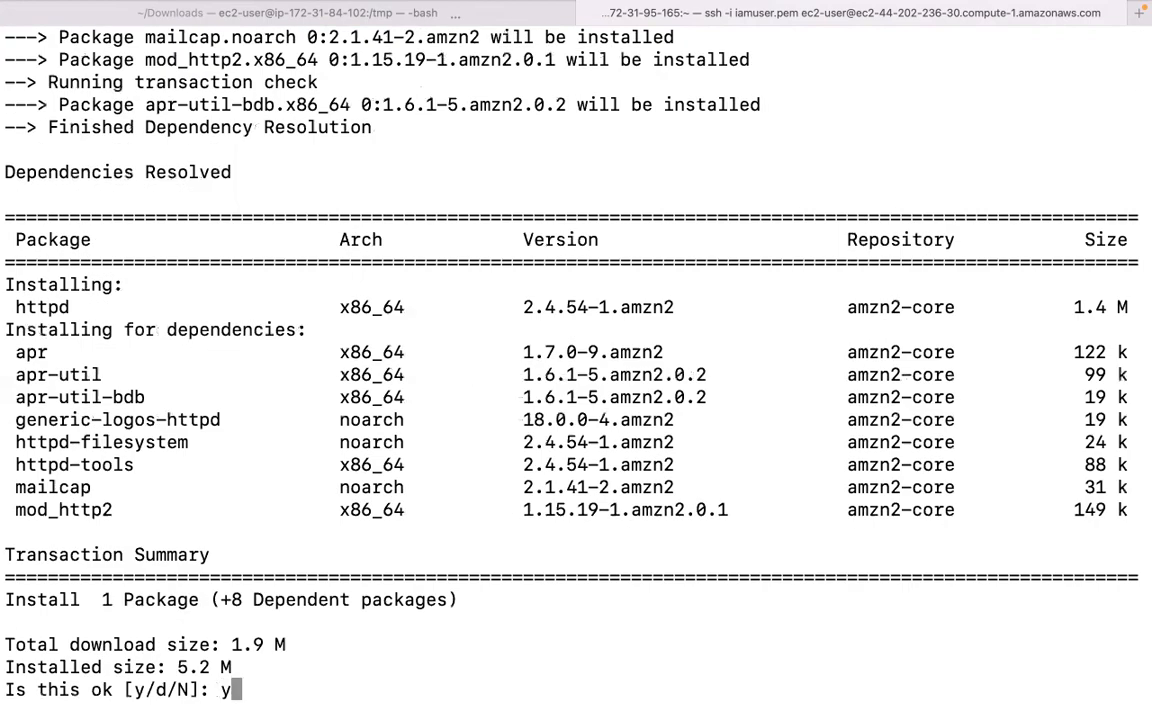
{"action": "key", "text": "Return"}
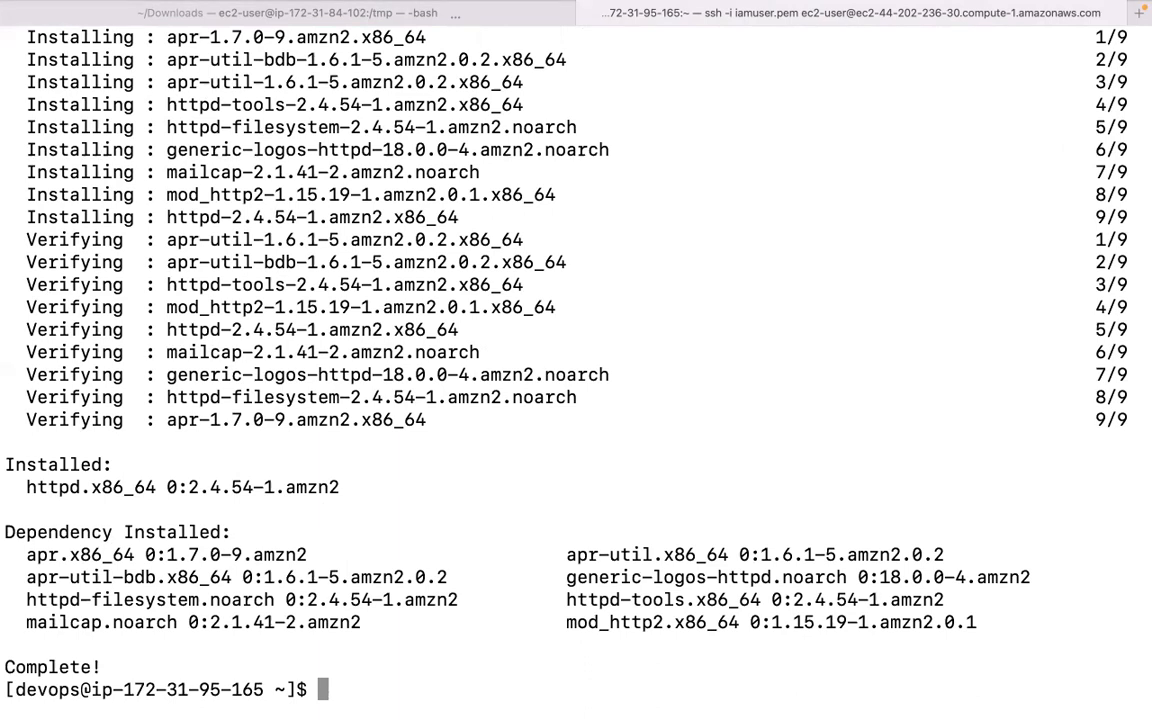
Start httpd with sudo systemctl start httpd and check its status.
{"action": "type", "text": "sudo sy"}
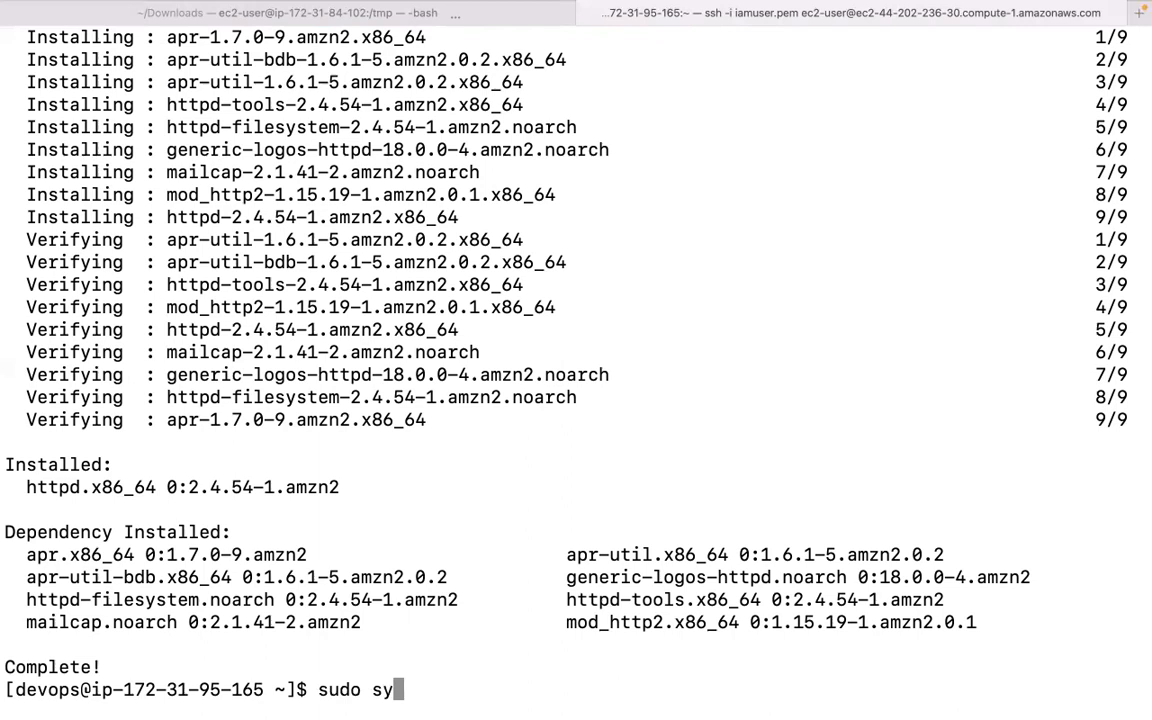
{"action": "key", "text": "BackSpace"}
{"action": "type", "text": "s"}
{"action": "key", "text": "BackSpace"}
{"action": "type", "text": "ystemctl s"}
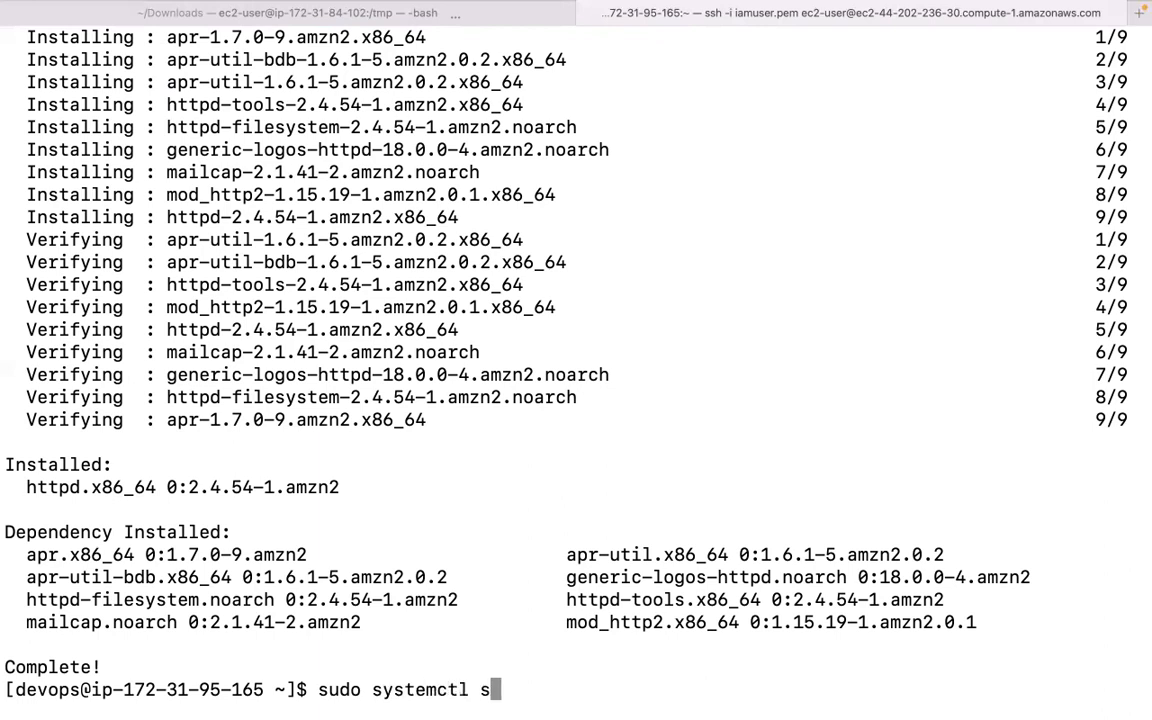
{"action": "type", "text": "tart httpd"}
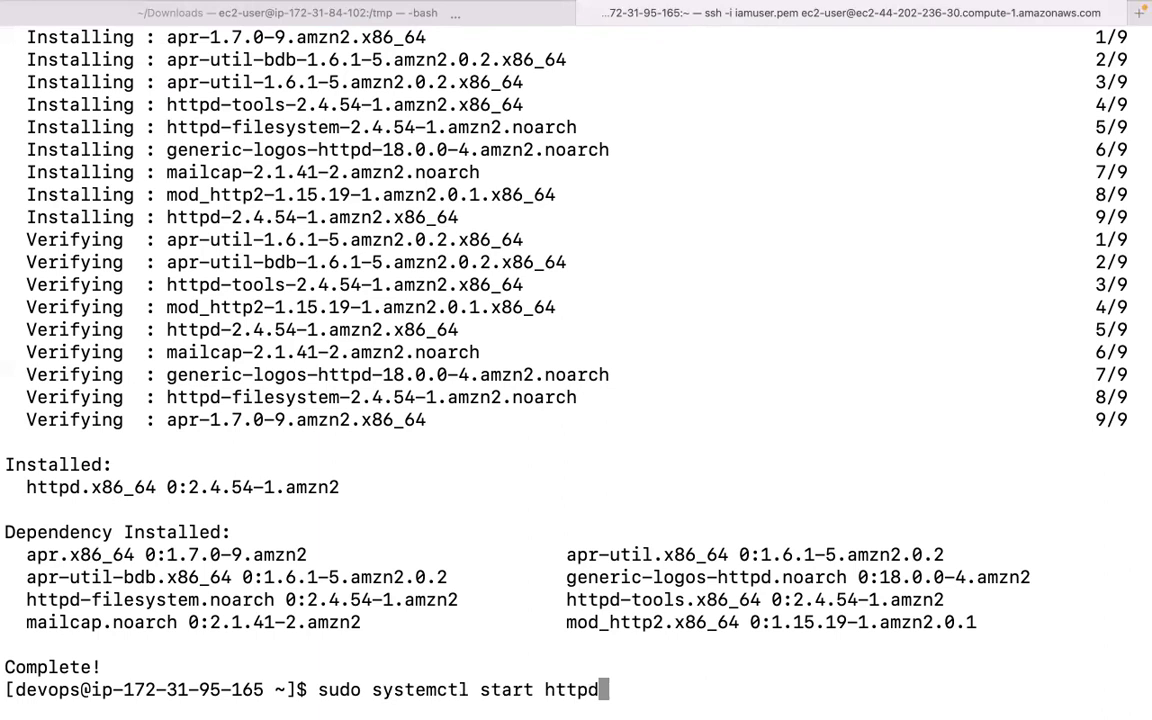
{"action": "key", "text": "Return"}
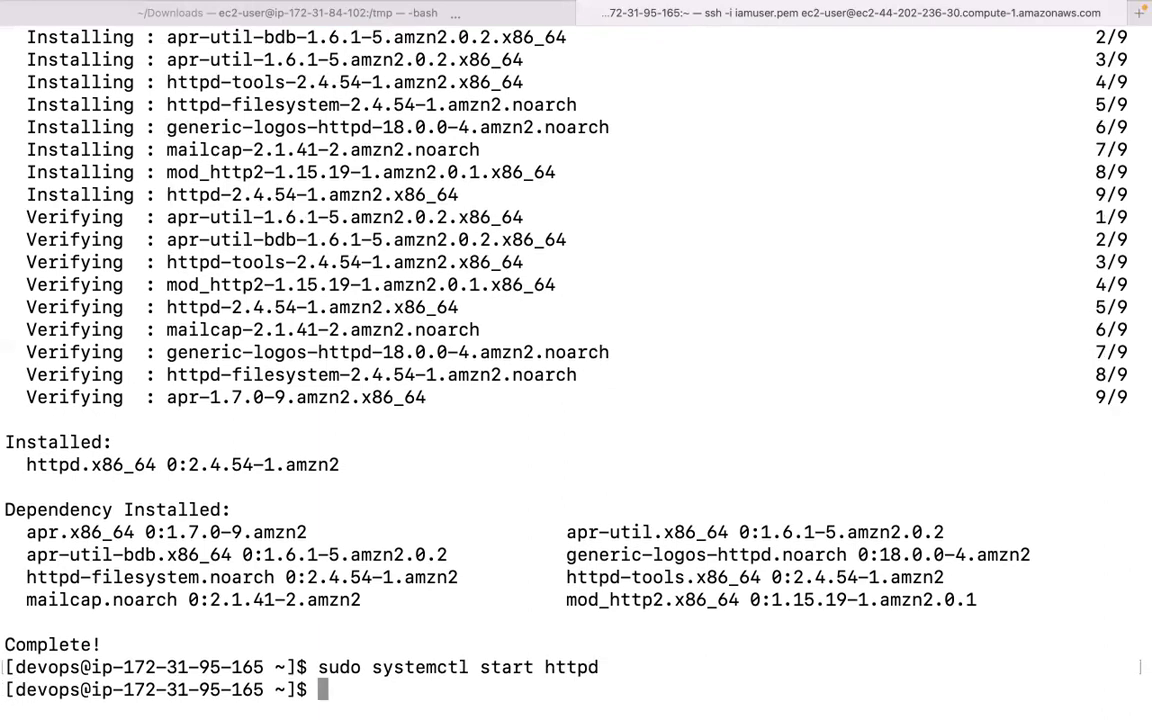
{"action": "key", "text": "Up"}
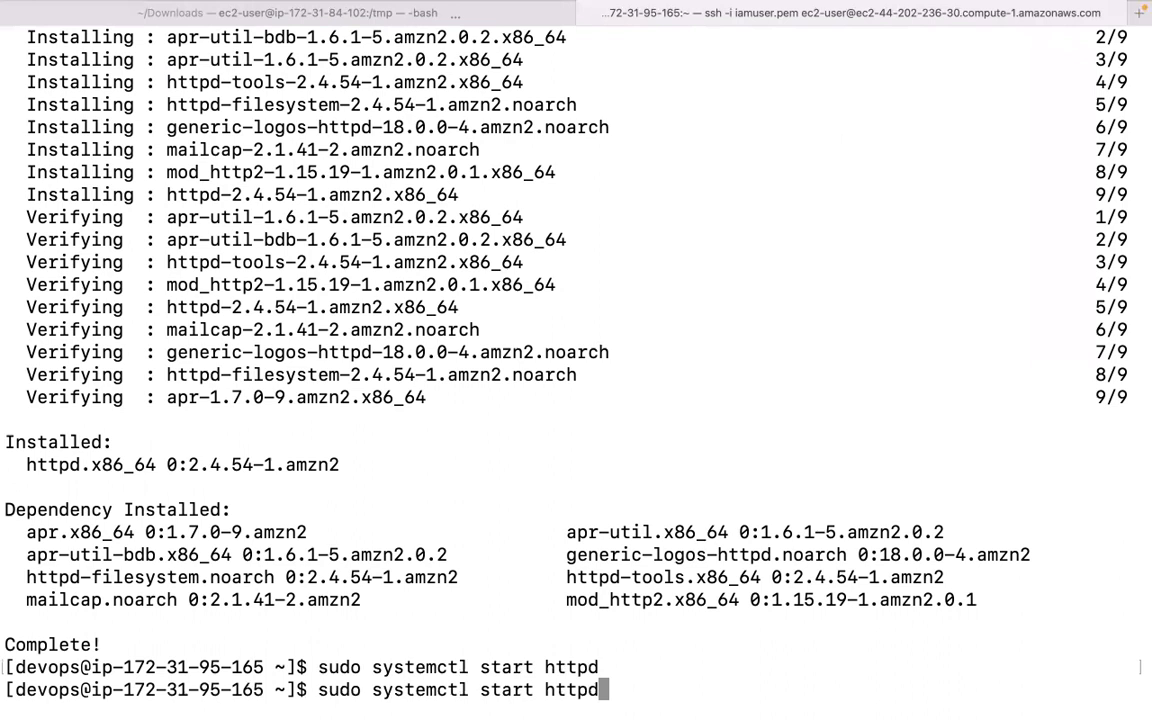
{"action": "key", "text": "Left"}
{"action": "key", "text": "Left"}
{"action": "key", "text": "Left"}
{"action": "key", "text": "Left"}
{"action": "key", "text": "Left"}
{"action": "key", "text": "Left"}
{"action": "key", "text": "BackSpace"}
{"action": "key", "text": "BackSpace"}
{"action": "key", "text": "BackSpace"}
{"action": "key", "text": "BackSpace"}
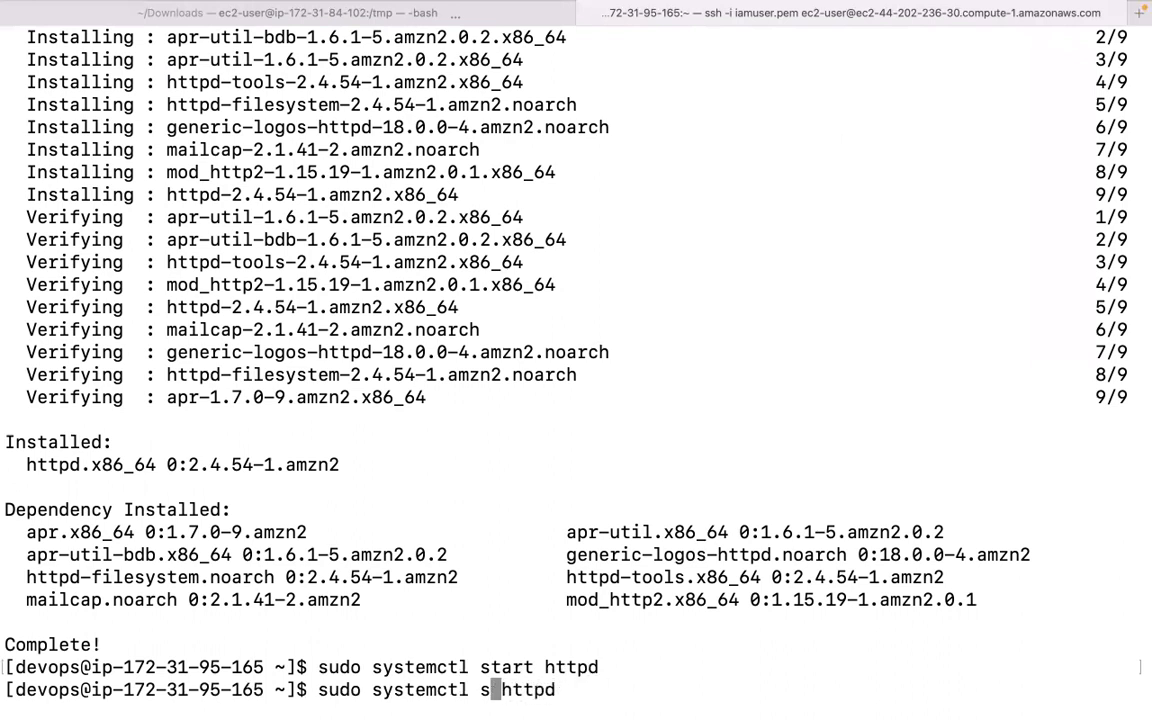
{"action": "type", "text": "tatus"}
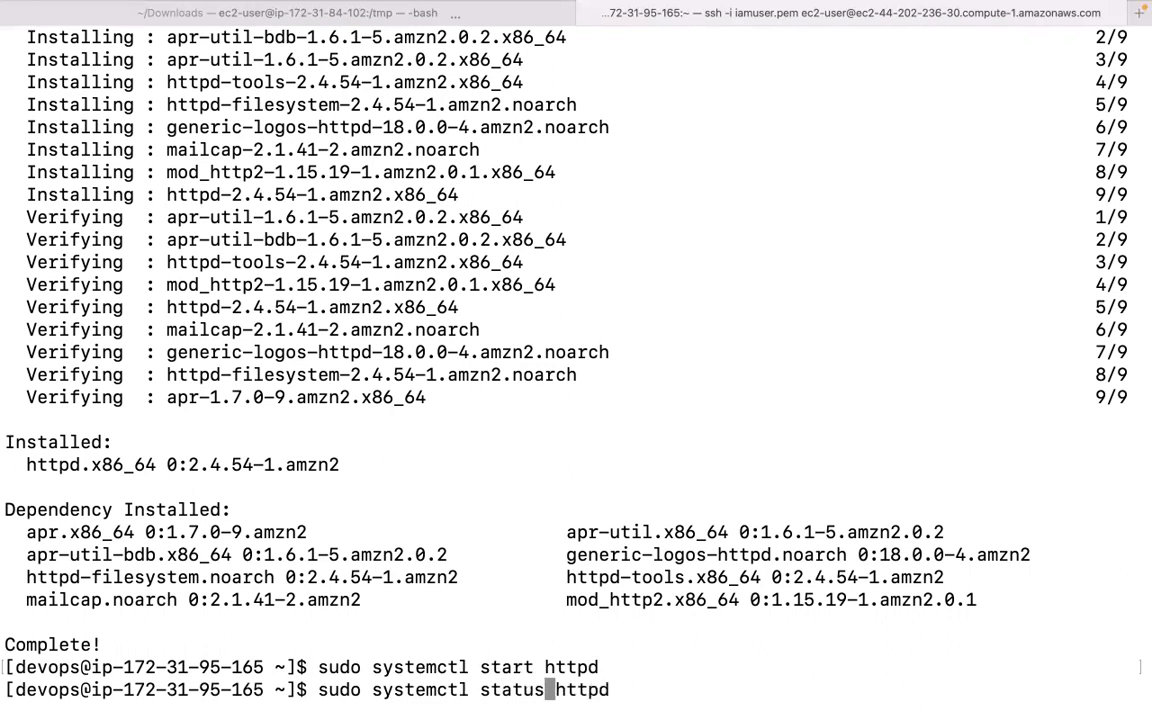
{"action": "key", "text": "Return"}
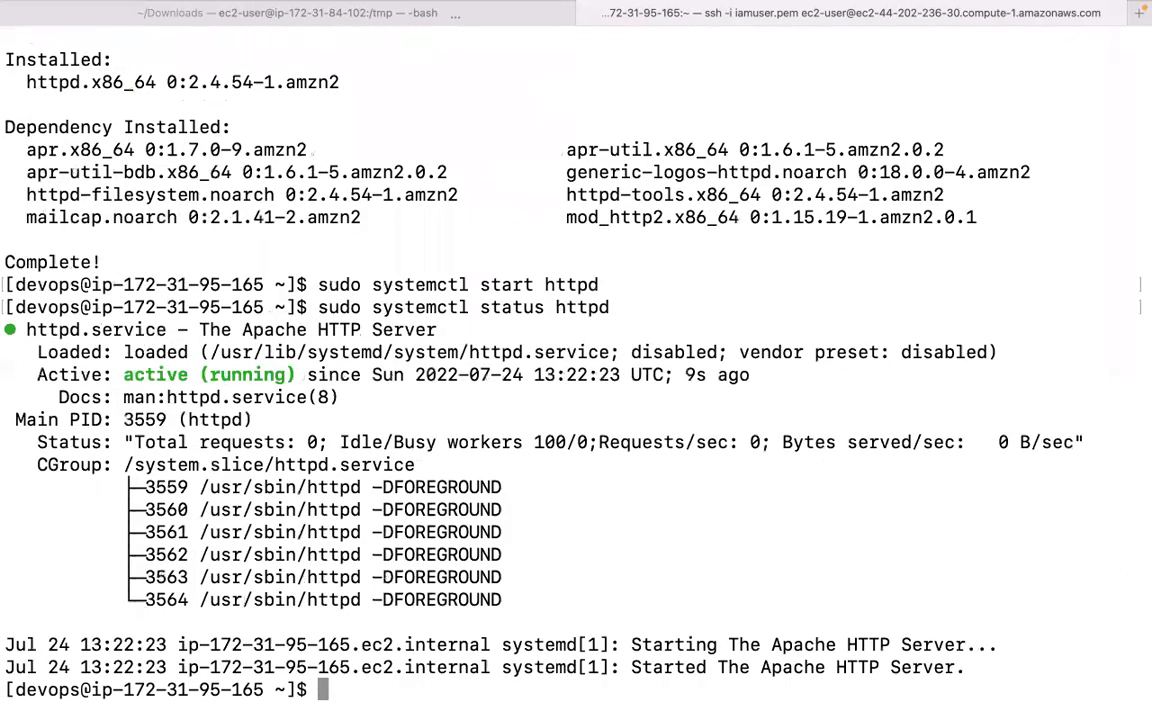
Enable httpd at boot with systemctl enable and recheck its status.
{"action": "key", "text": "Up"}
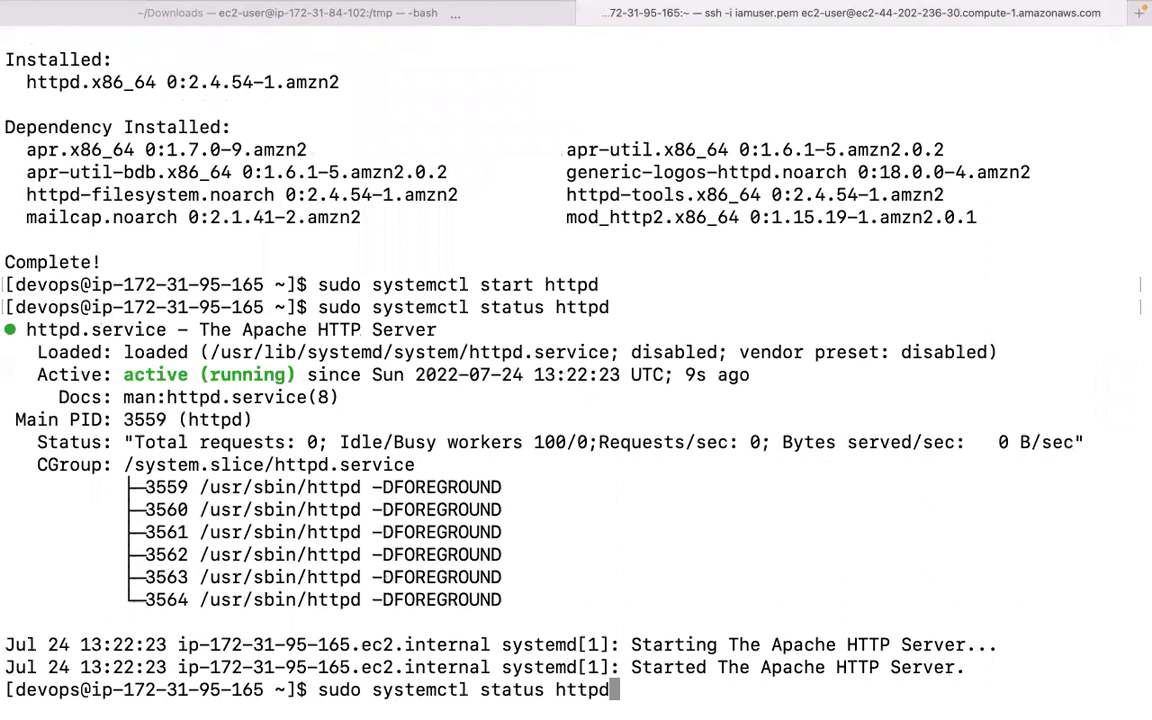
{"action": "key", "text": "Left"}
{"action": "key", "text": "Left"}
{"action": "key", "text": "Left"}
{"action": "key", "text": "Left"}
{"action": "key", "text": "Left"}
{"action": "key", "text": "Left"}
{"action": "key", "text": "BackSpace"}
{"action": "key", "text": "BackSpace"}
{"action": "key", "text": "BackSpace"}
{"action": "key", "text": "BackSpace"}
{"action": "key", "text": "BackSpace"}
{"action": "key", "text": "BackSpace"}
{"action": "type", "text": "enab"}
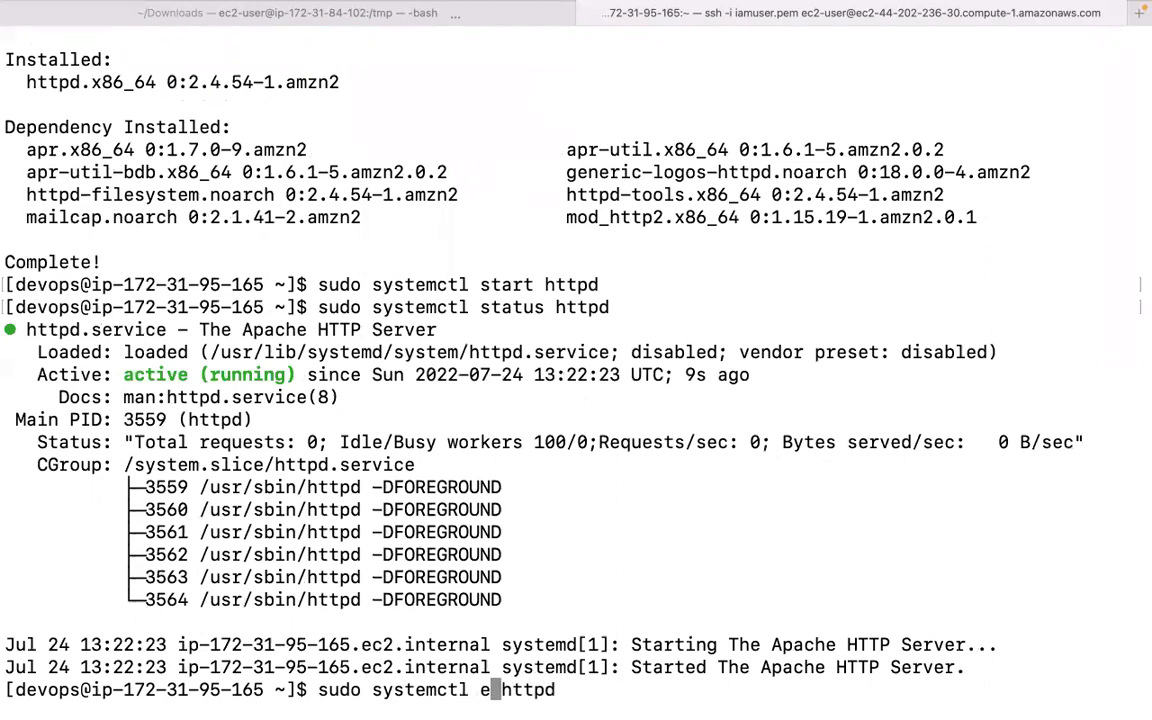
{"action": "type", "text": "le"}
{"action": "key", "text": "Return"}
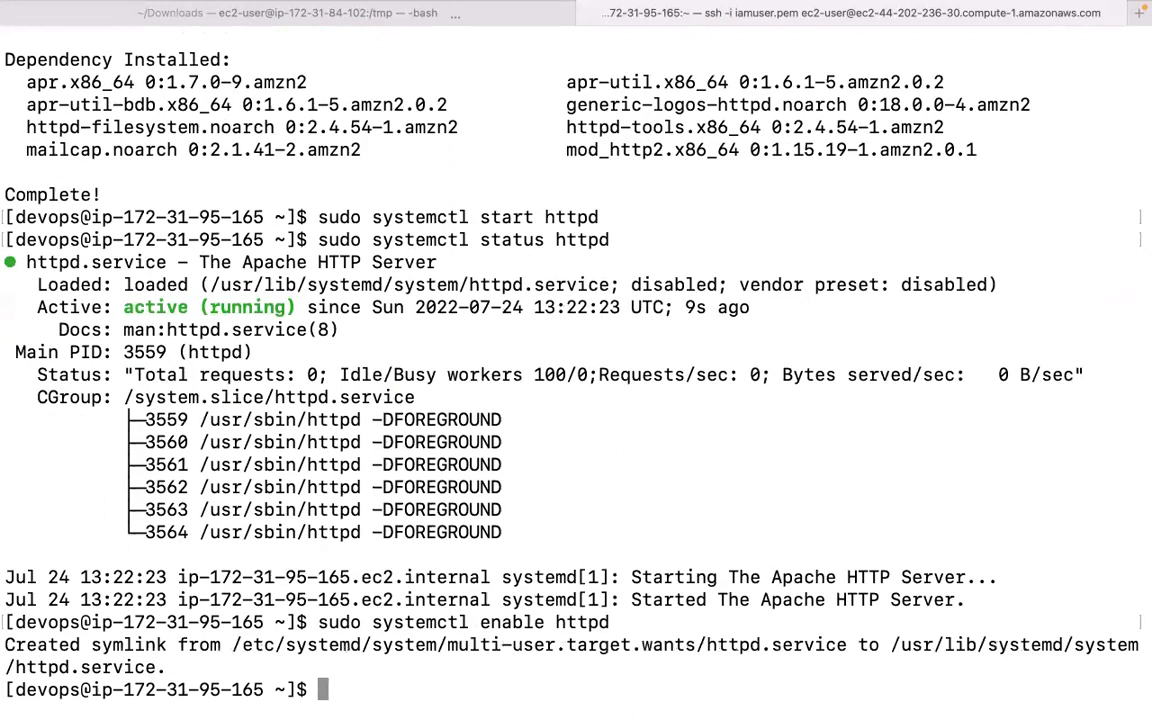
{"action": "key", "text": "Up"}
{"action": "key", "text": "Up"}
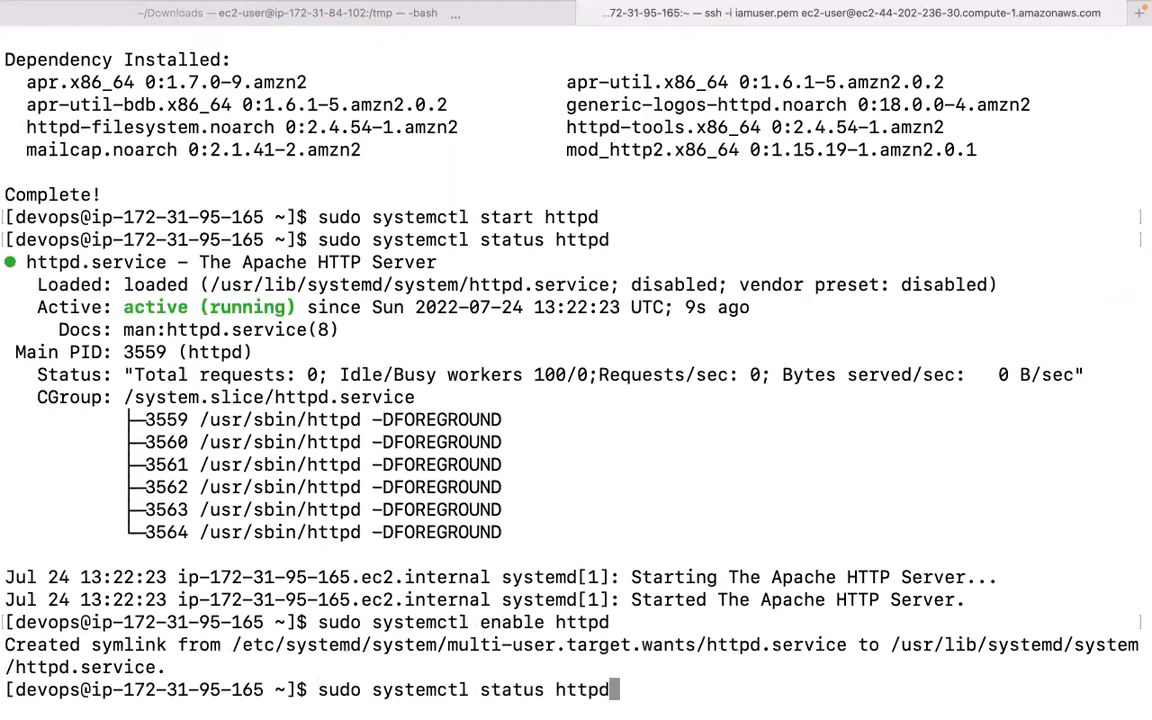
{"action": "key", "text": "Return"}
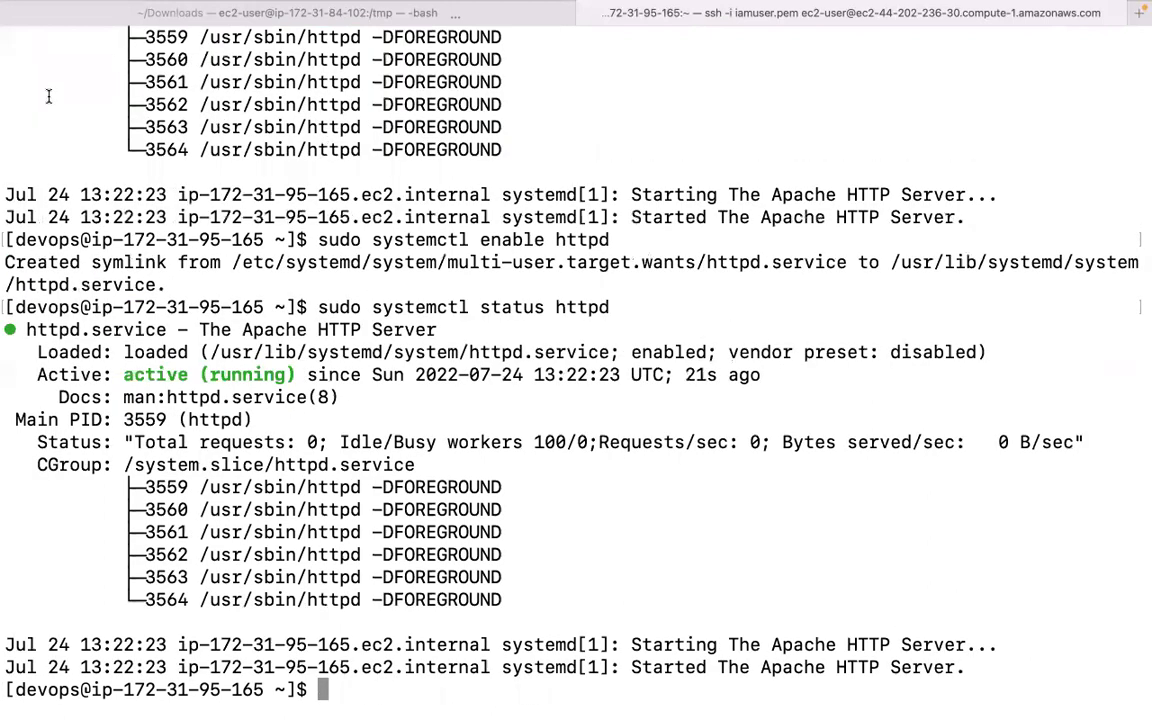
Highlight 'active (running)' in the status output, then bring Chrome's macys.com tab forward.
{"action": "double_click", "coordinate": [128, 375]}
{"action": "left_click_drag", "start_coordinate": [236, 378], "coordinate": [293, 375]}
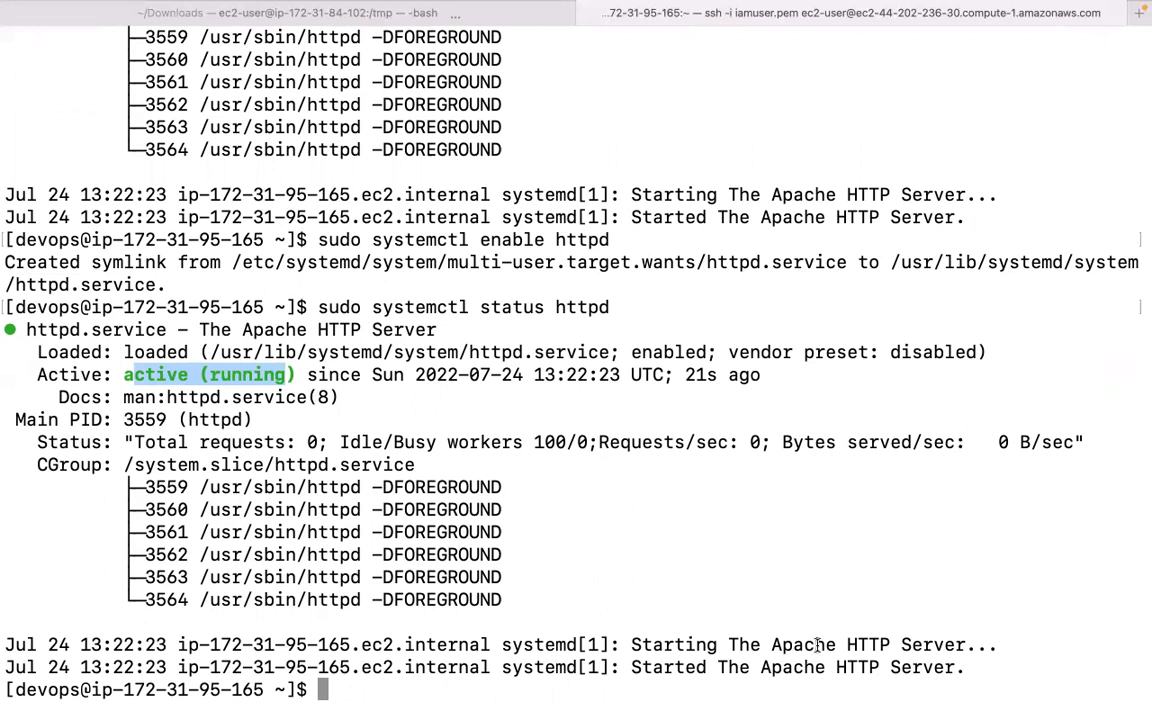
{"action": "left_click_drag", "start_coordinate": [845, 646], "coordinate": [891, 646]}
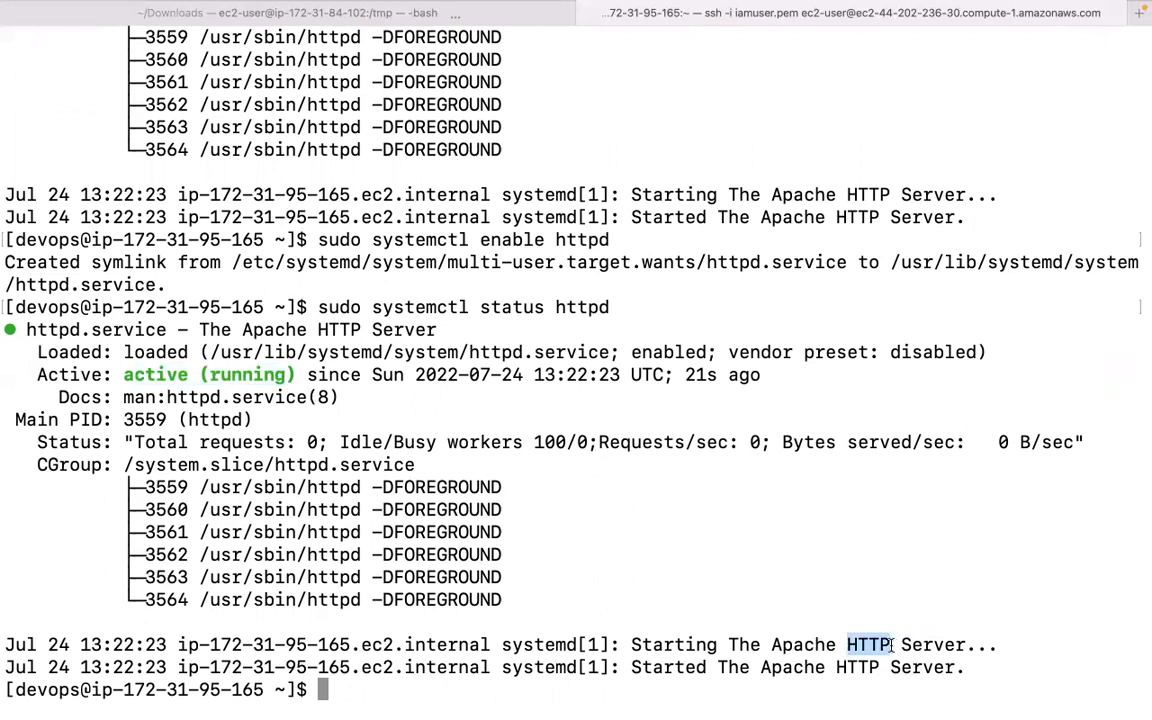
{"action": "mouse_move", "coordinate": [547, 706]}
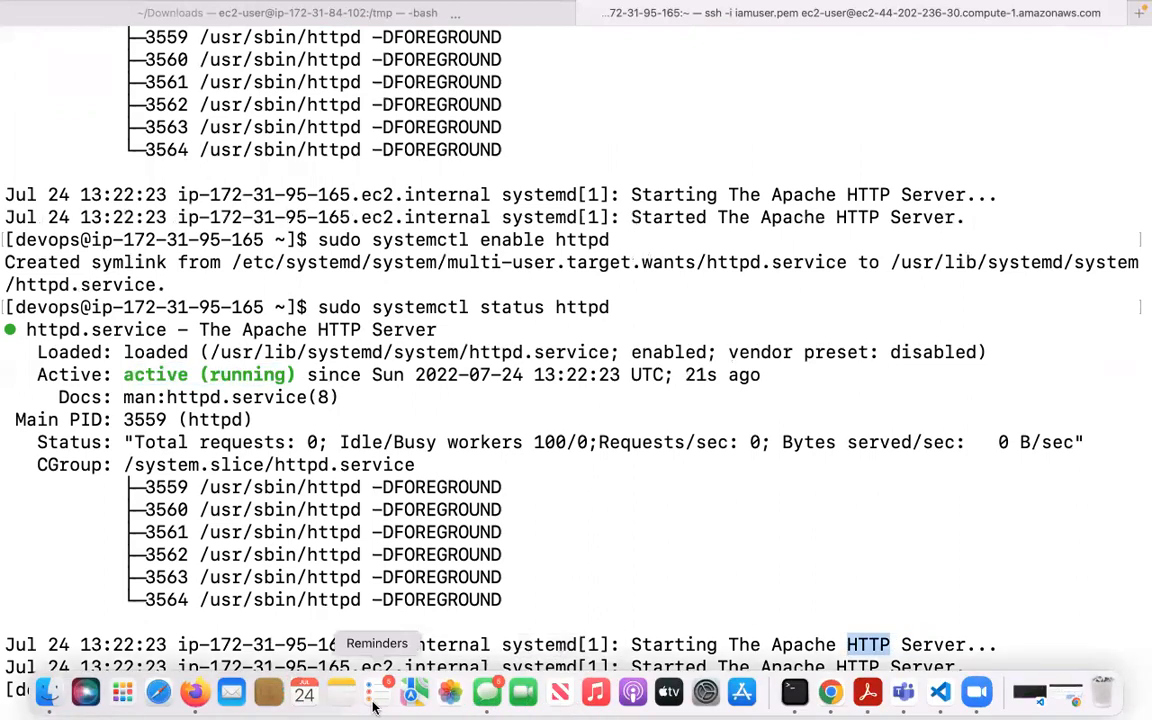
{"action": "left_click", "coordinate": [200, 698]}
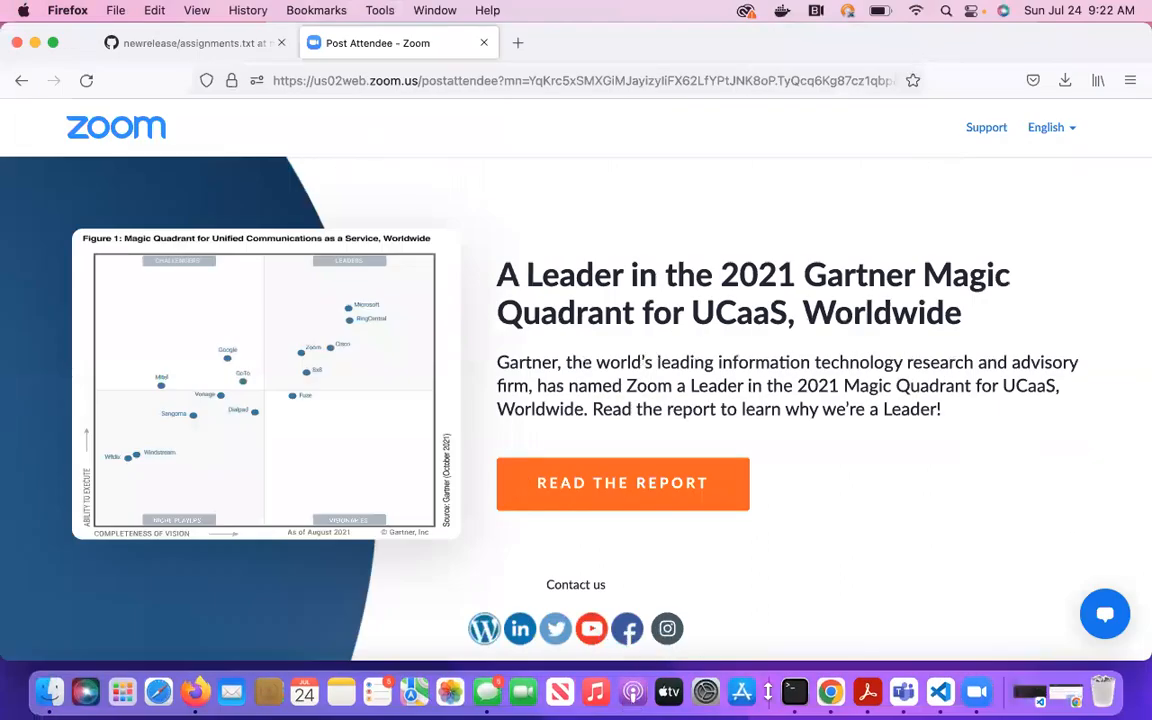
{"action": "left_click", "coordinate": [828, 697]}
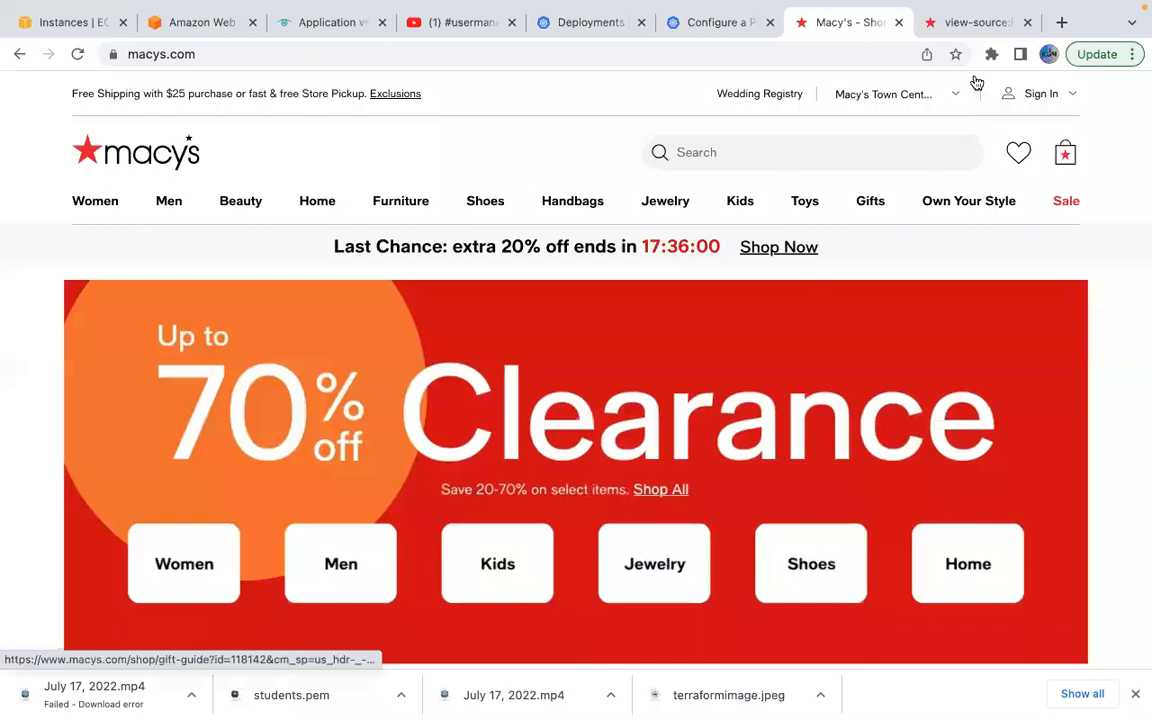
Open a new Chrome tab showing the Google start page next to the Macy's and view-source tabs.
{"action": "left_click", "coordinate": [1058, 21]}
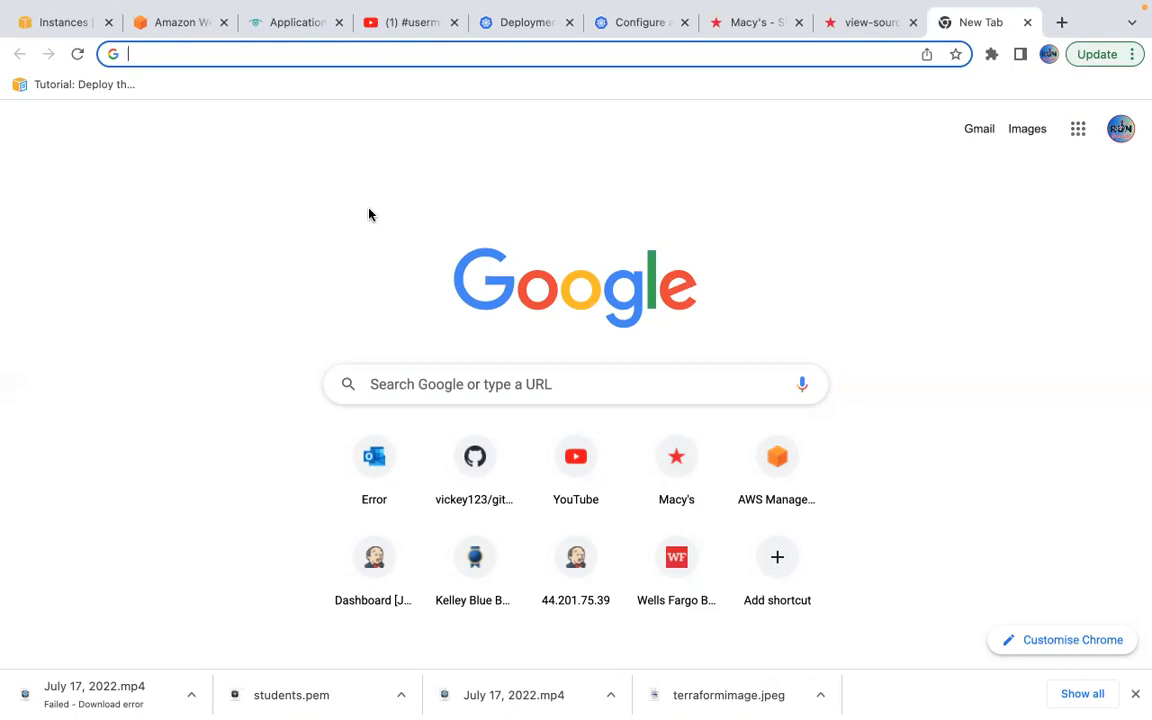
{"action": "mouse_move", "coordinate": [758, 707]}
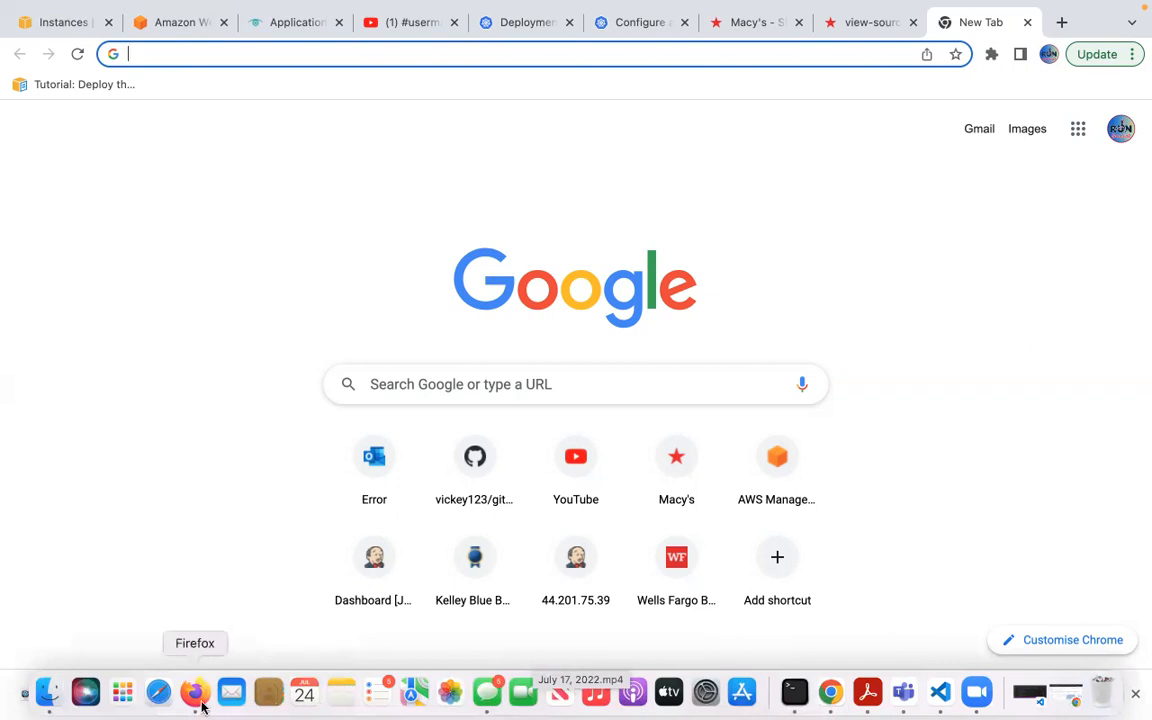
Back in Terminal, launch Vim with no file using sudo vim.
{"action": "left_click", "coordinate": [797, 703]}
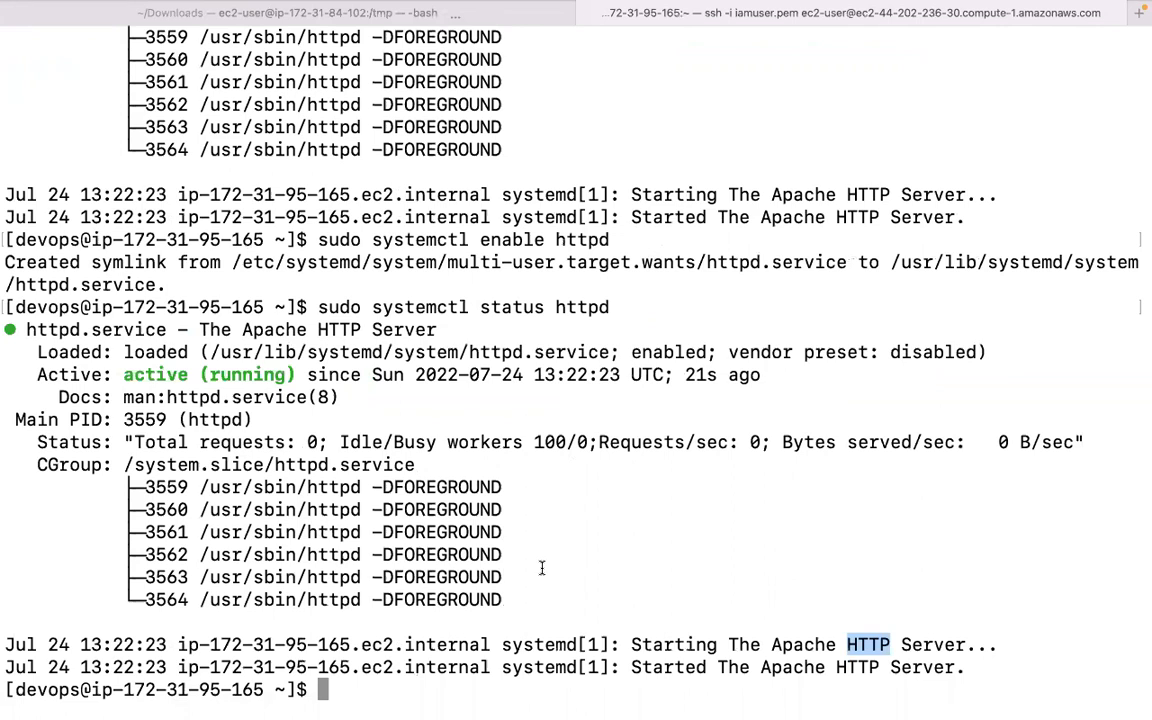
{"action": "type", "text": "sudo "}
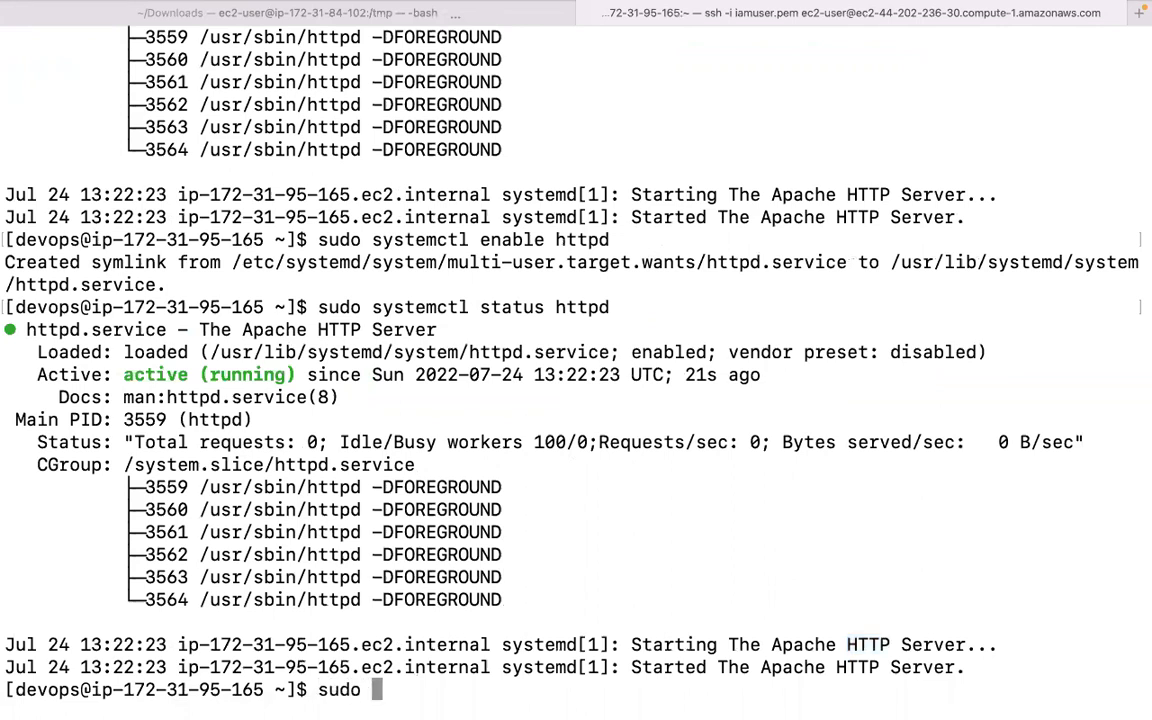
{"action": "type", "text": "/"}
{"action": "key", "text": "BackSpace"}
{"action": "type", "text": "vim /"}
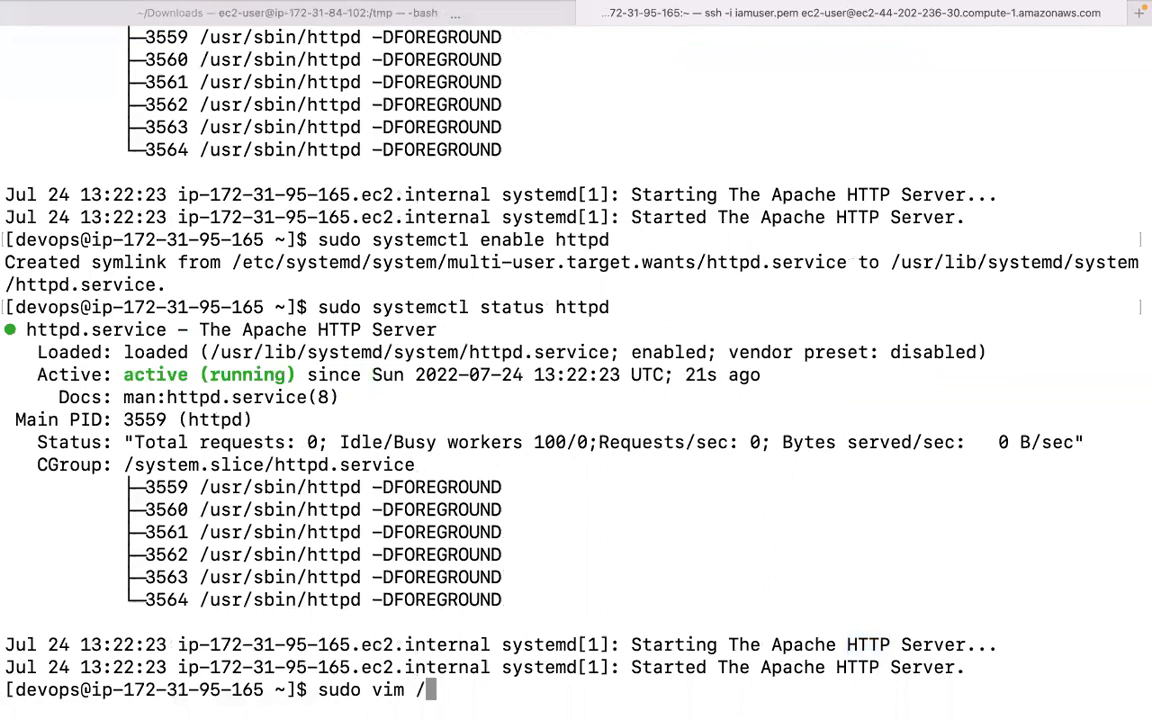
{"action": "type", "text": "etc/w"}
{"action": "key", "text": "Tab"}
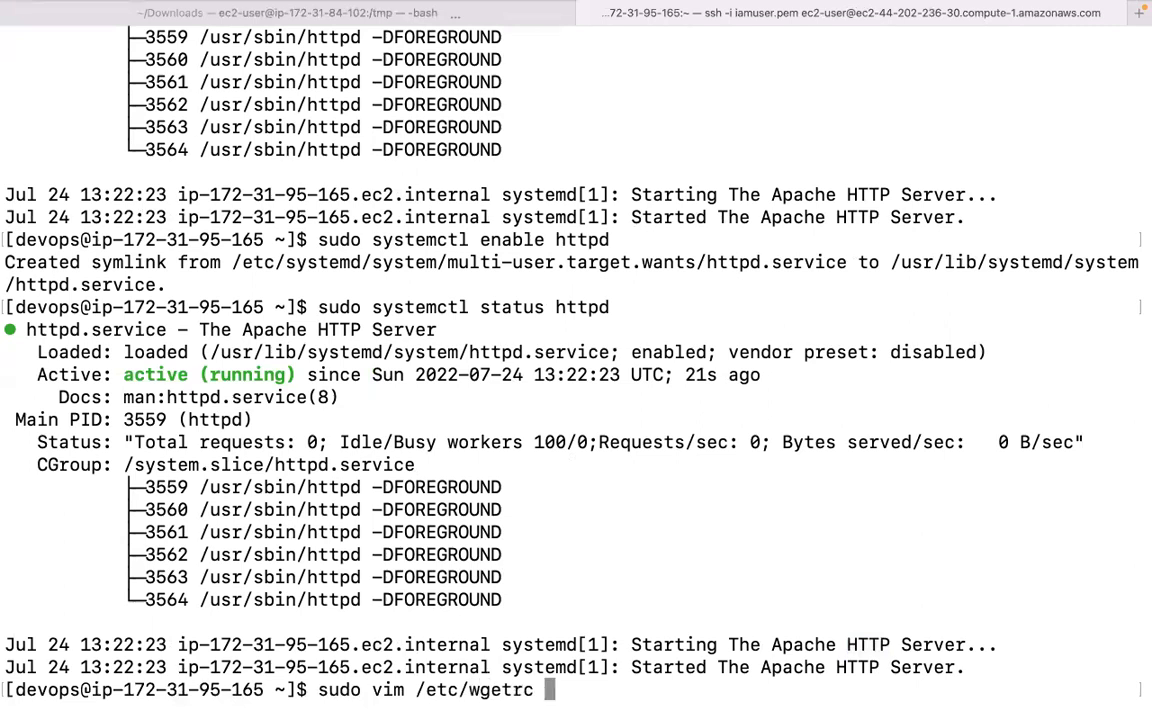
{"action": "key", "text": "BackSpace"}
{"action": "key", "text": "BackSpace"}
{"action": "key", "text": "BackSpace"}
{"action": "key", "text": "BackSpace"}
{"action": "key", "text": "BackSpace"}
{"action": "key", "text": "BackSpace"}
{"action": "key", "text": "BackSpace"}
{"action": "key", "text": "BackSpace"}
{"action": "key", "text": "BackSpace"}
{"action": "key", "text": "BackSpace"}
{"action": "key", "text": "BackSpace"}
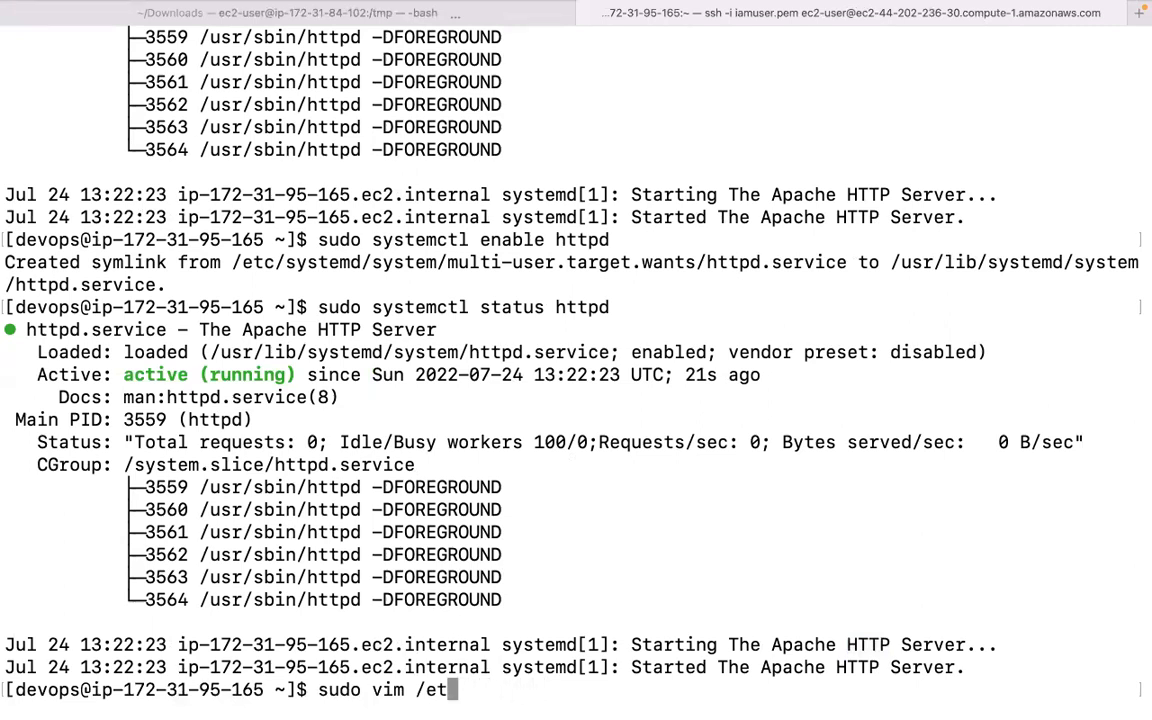
{"action": "type", "text": "usr/"}
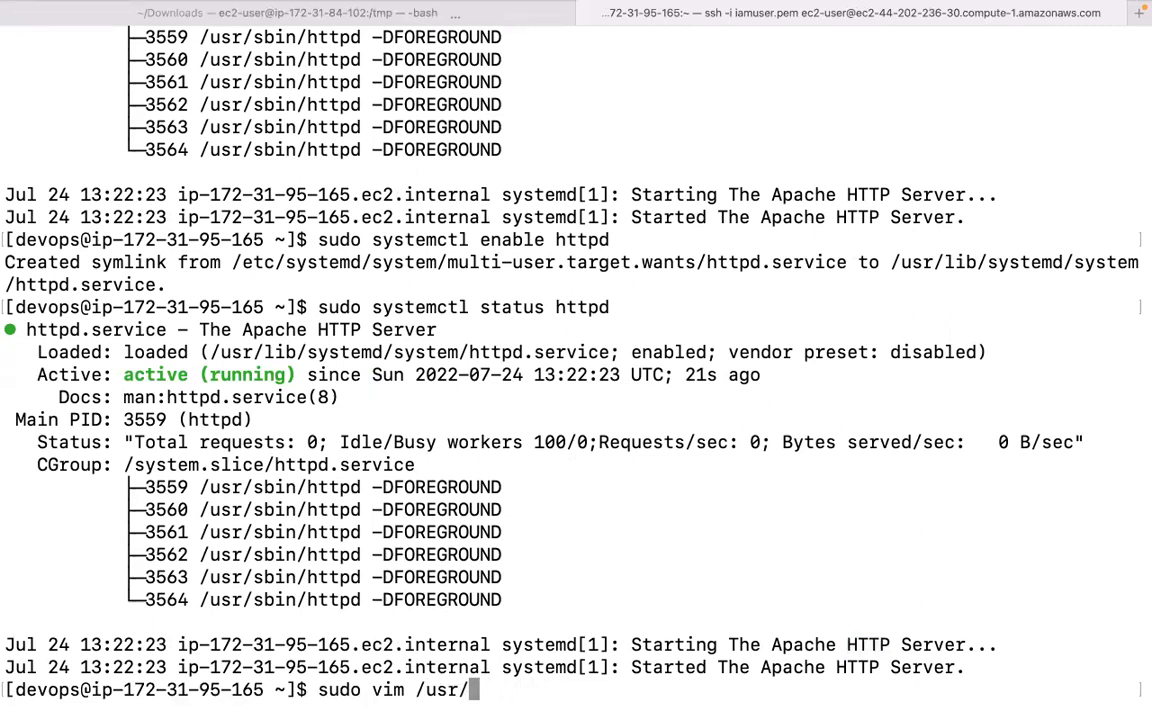
{"action": "type", "text": "w"}
{"action": "key", "text": "BackSpace"}
{"action": "key", "text": "BackSpace"}
{"action": "key", "text": "BackSpace"}
{"action": "key", "text": "BackSpace"}
{"action": "key", "text": "BackSpace"}
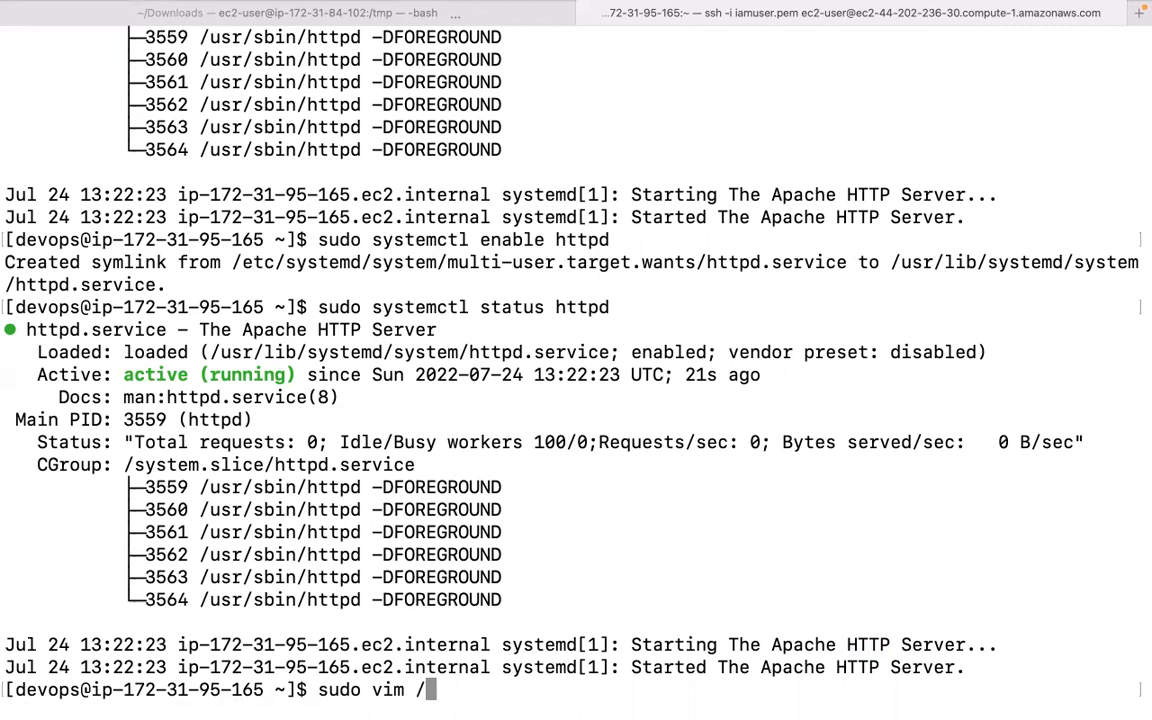
{"action": "key", "text": "BackSpace"}
{"action": "key", "text": "Return"}
Quit the empty Vim session without saving using :q!
{"action": "key", "text": "Escape"}
{"action": "type", "text": ":q!"}
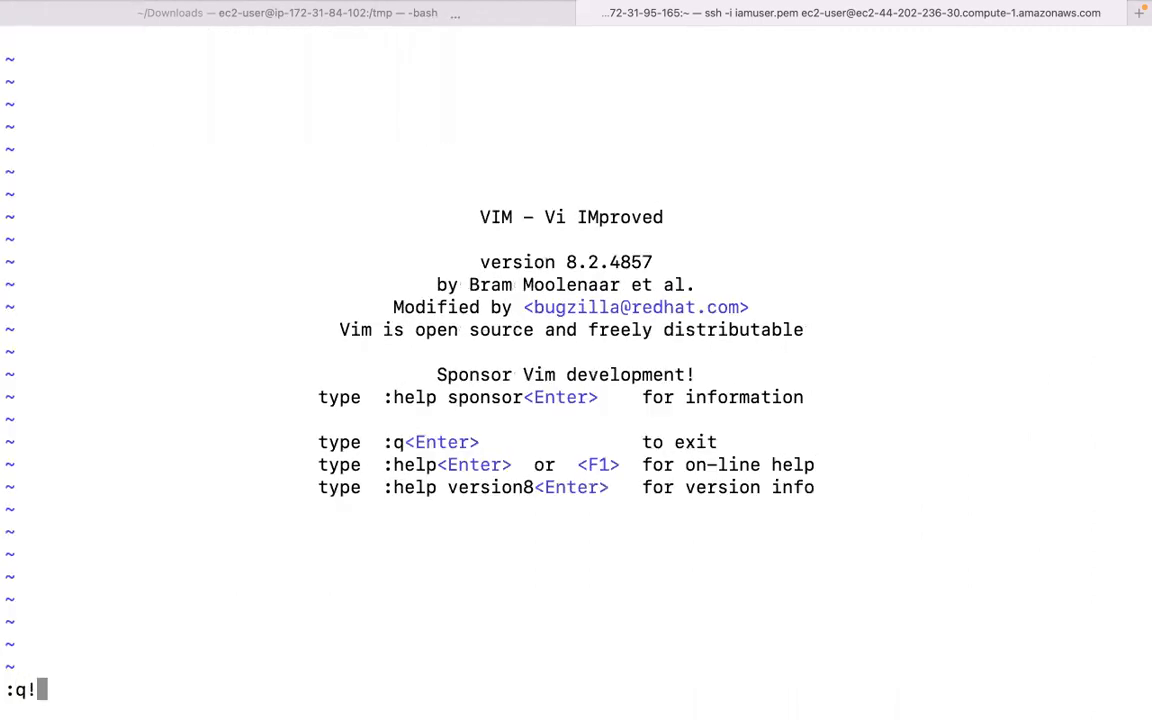
{"action": "key", "text": "Return"}
{"action": "key", "text": "Return"}
{"action": "key", "text": "Return"}
Abandon the sudo vim /etc/ command and switch to a root shell with sudo -i.
{"action": "type", "text": "sudo vim /t"}
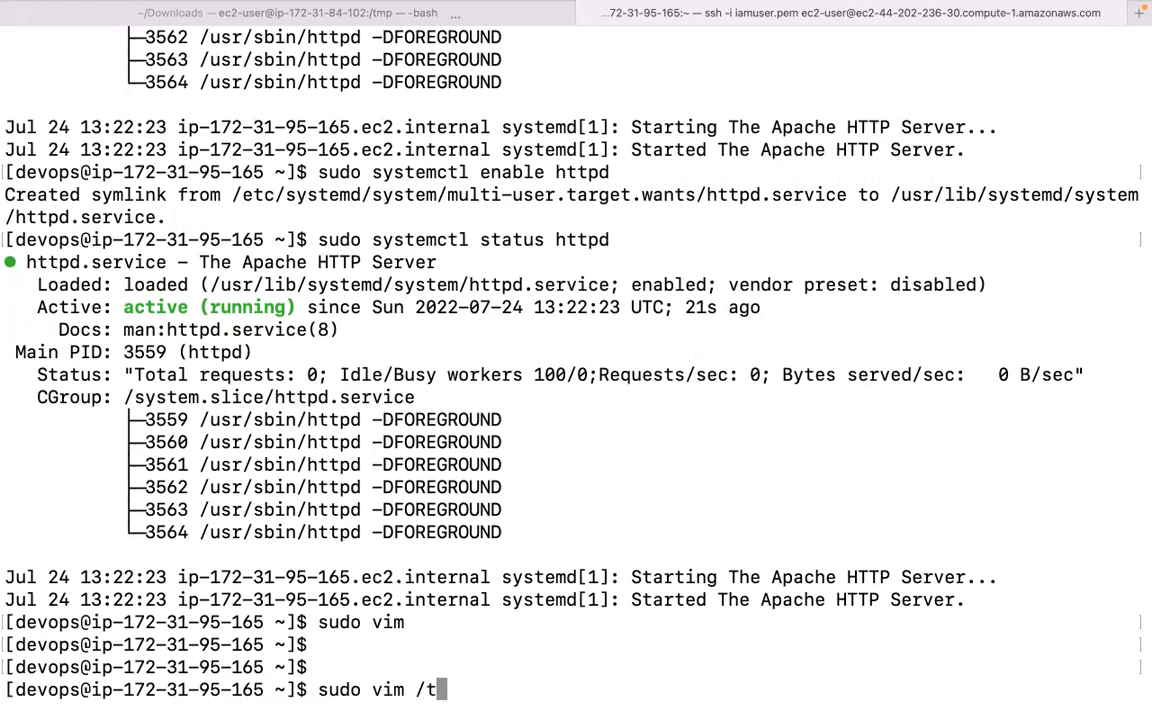
{"action": "key", "text": "BackSpace"}
{"action": "type", "text": "etc/"}
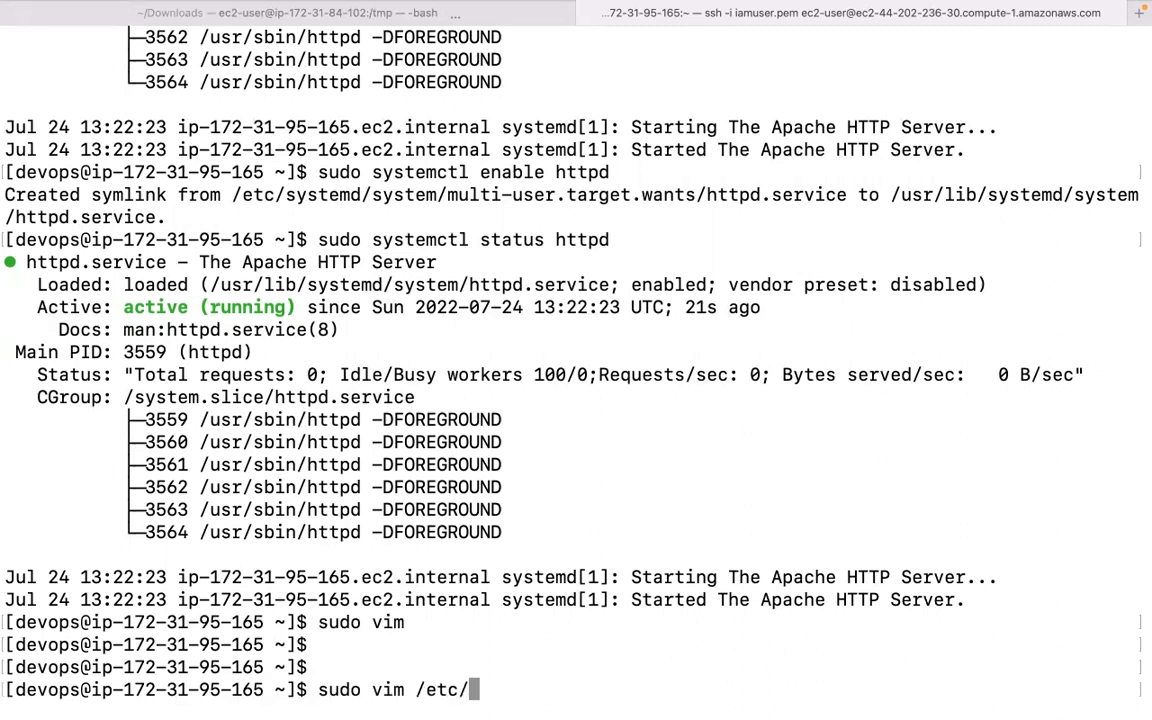
{"action": "key", "text": "Tab"}
{"action": "key", "text": "Tab"}
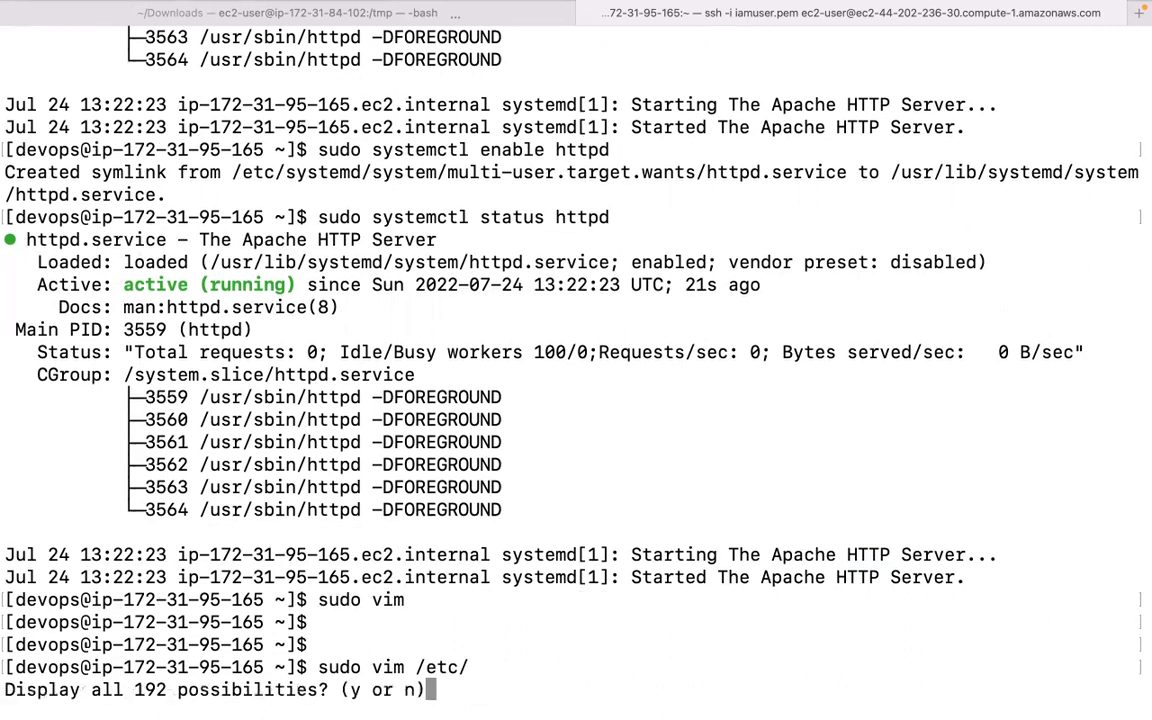
{"action": "key", "text": "n"}
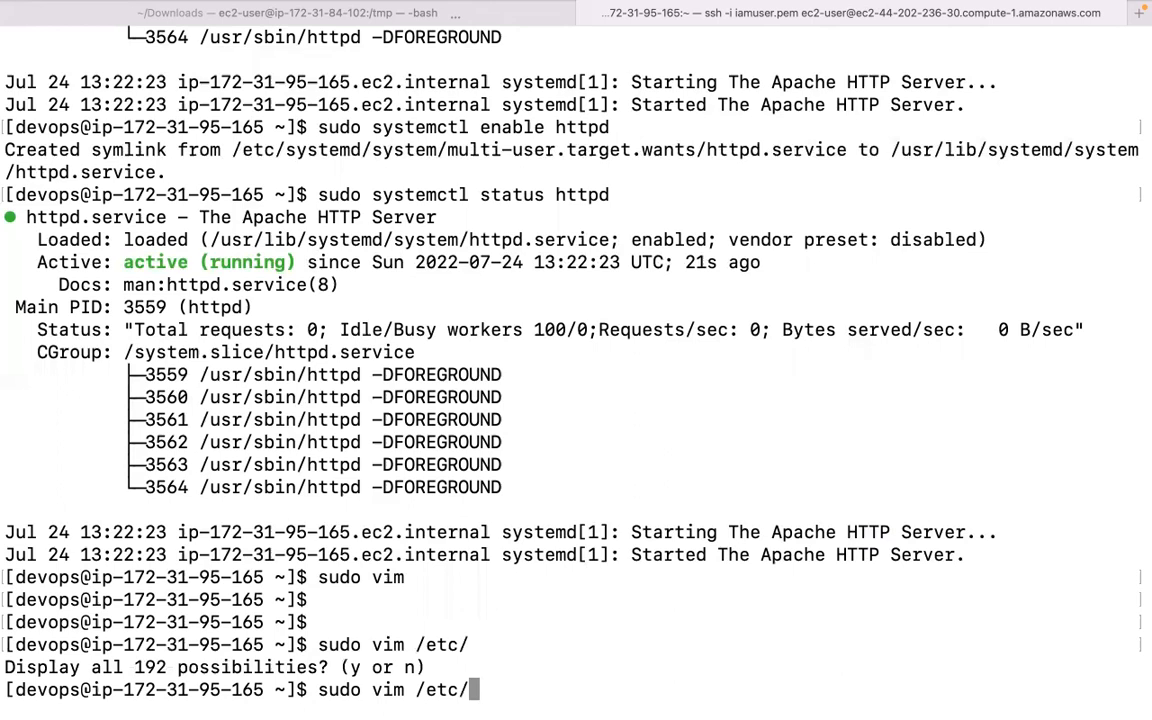
{"action": "key", "text": "BackSpace"}
{"action": "key", "text": "BackSpace"}
{"action": "key", "text": "BackSpace"}
{"action": "key", "text": "BackSpace"}
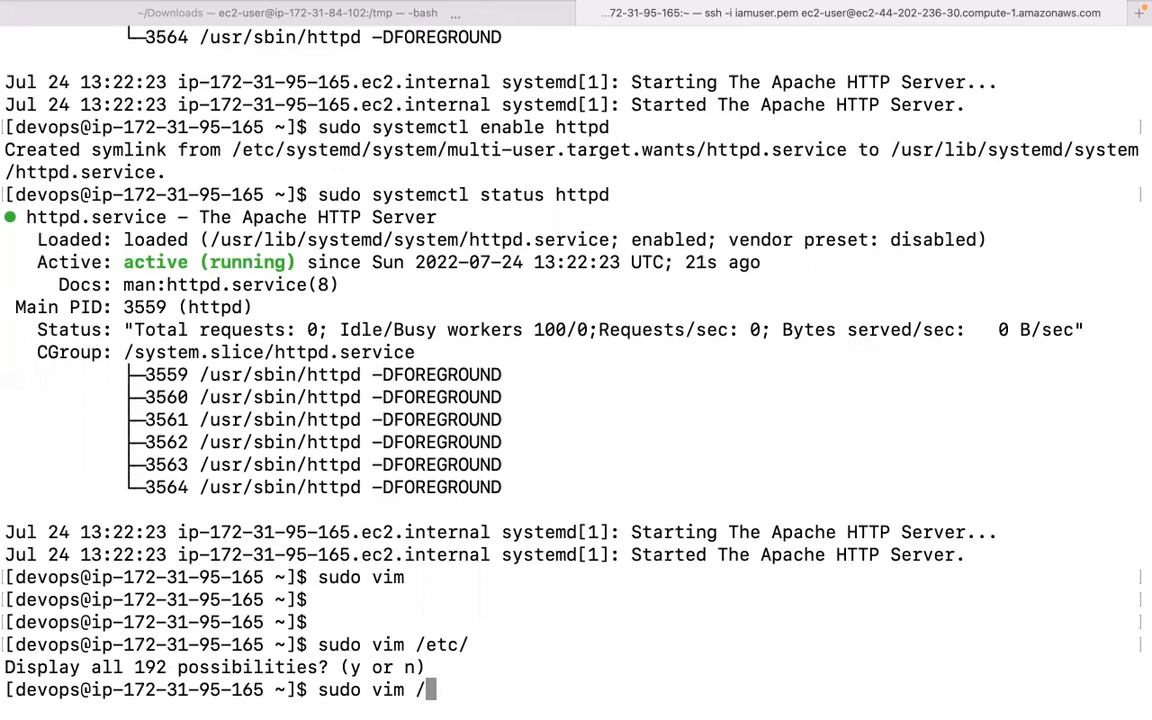
{"action": "key", "text": "BackSpace"}
{"action": "key", "text": "BackSpace"}
{"action": "key", "text": "BackSpace"}
{"action": "key", "text": "BackSpace"}
{"action": "key", "text": "BackSpace"}
{"action": "key", "text": "BackSpace"}
{"action": "key", "text": "BackSpace"}
{"action": "key", "text": "BackSpace"}
{"action": "key", "text": "BackSpace"}
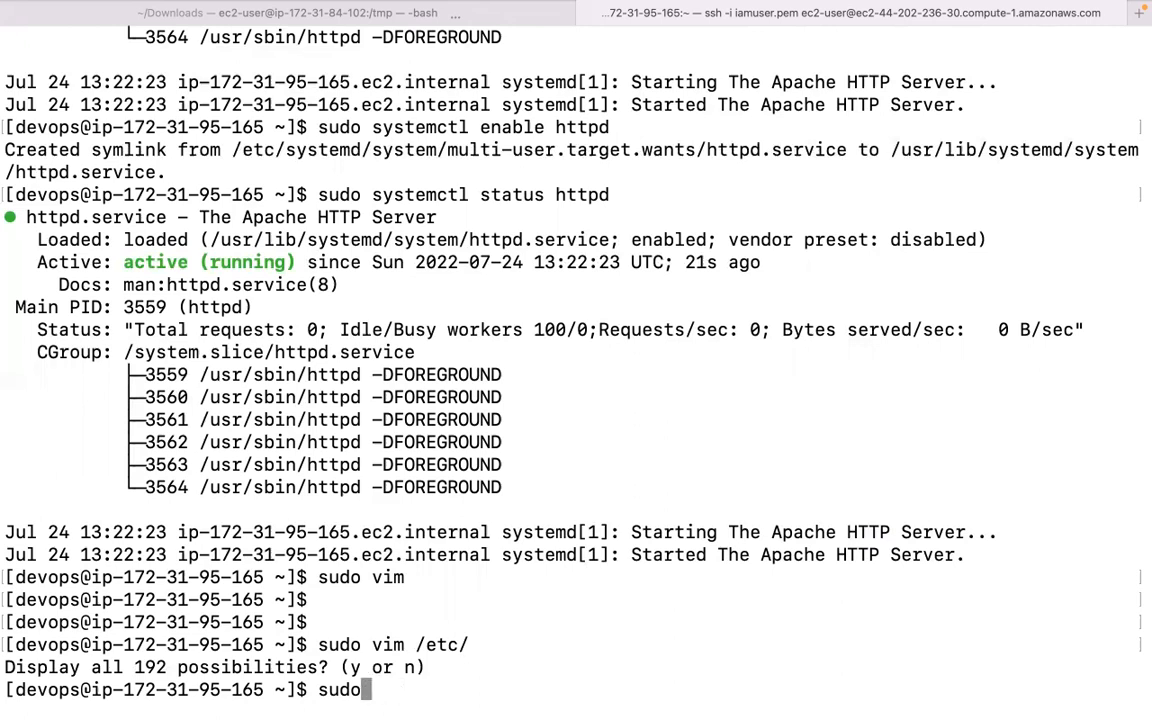
{"action": "type", "text": "udo -i"}
{"action": "key", "text": "Return"}
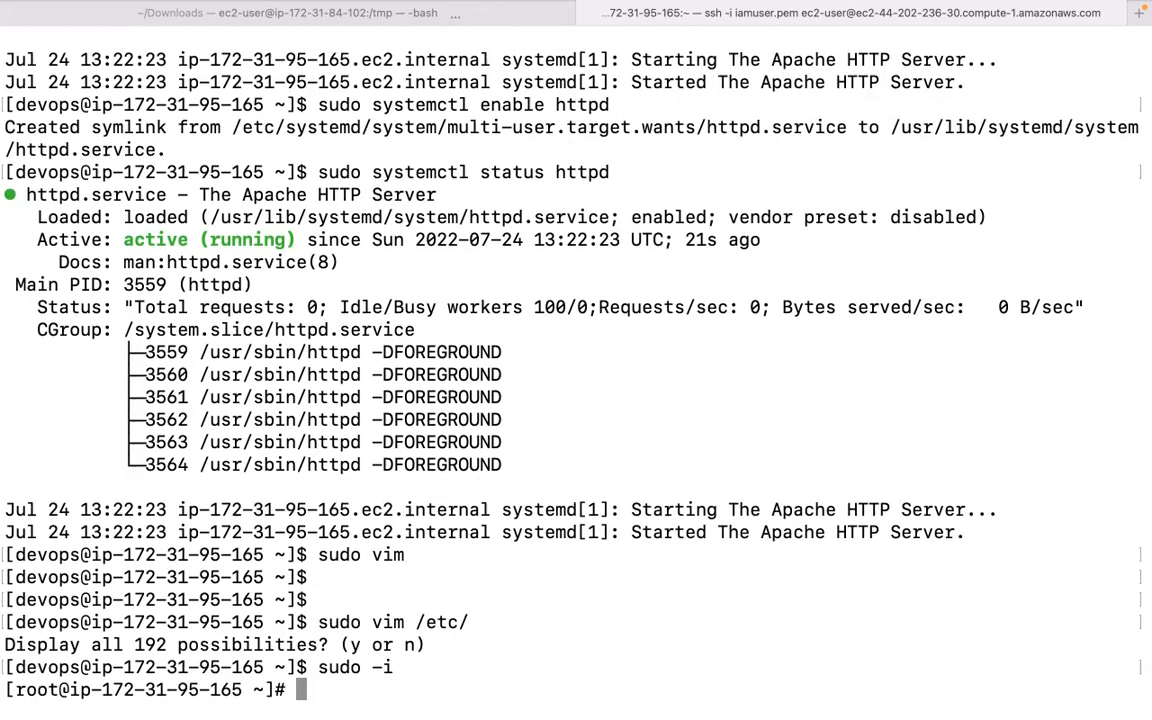
List root's home directory, then move into /etc and list its contents.
{"action": "type", "text": "ls"}
{"action": "key", "text": "Return"}
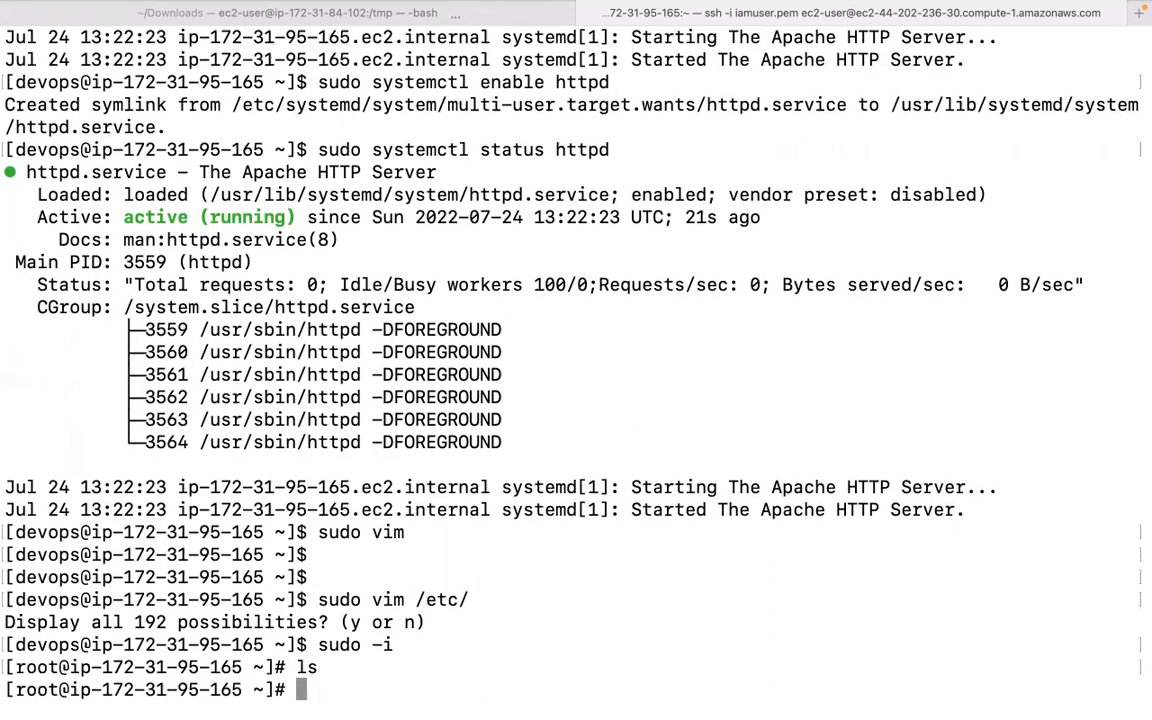
{"action": "type", "text": "cd /etc/"}
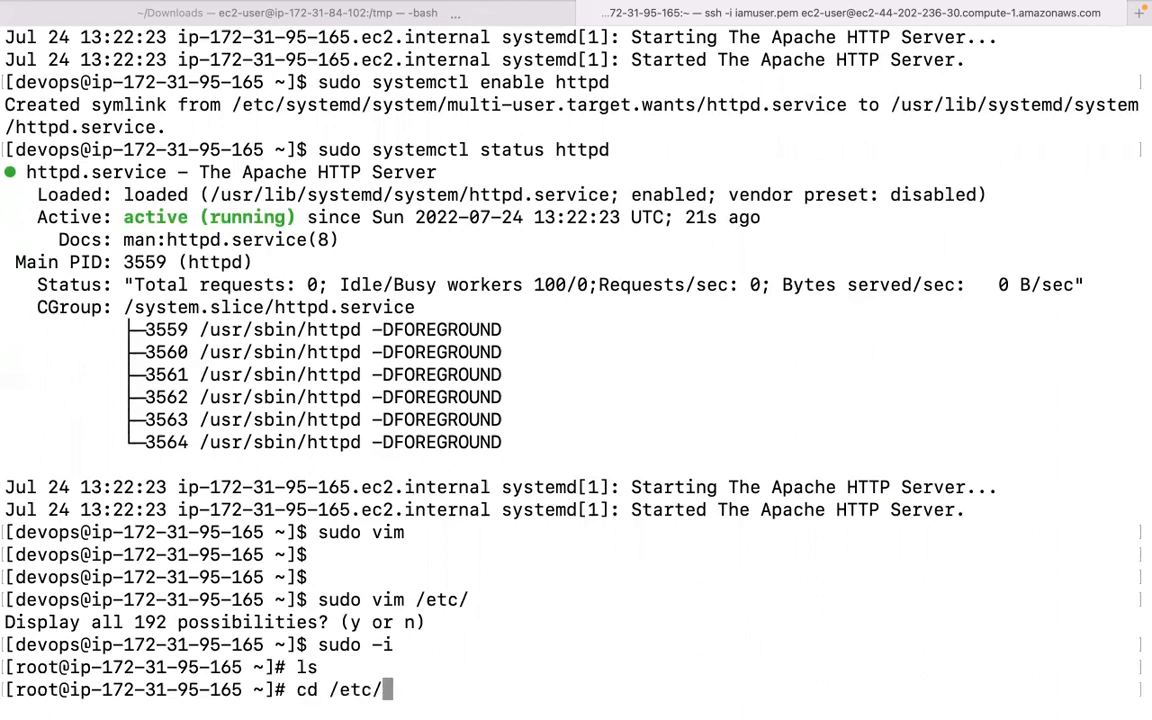
{"action": "key", "text": "Return"}
{"action": "type", "text": "ls"}
{"action": "key", "text": "Return"}
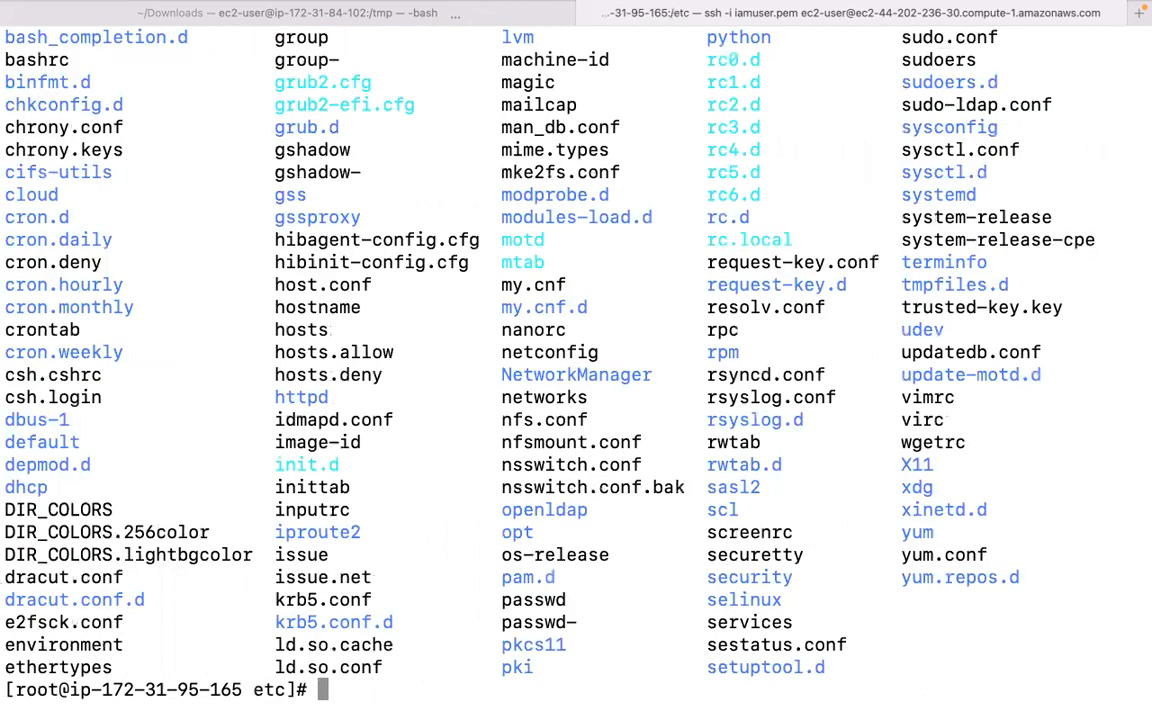
Look over the /etc listing, then return to root's home directory with cd.
{"action": "scroll", "coordinate": [530, 380], "scroll_direction": "up", "scroll_amount": 5}
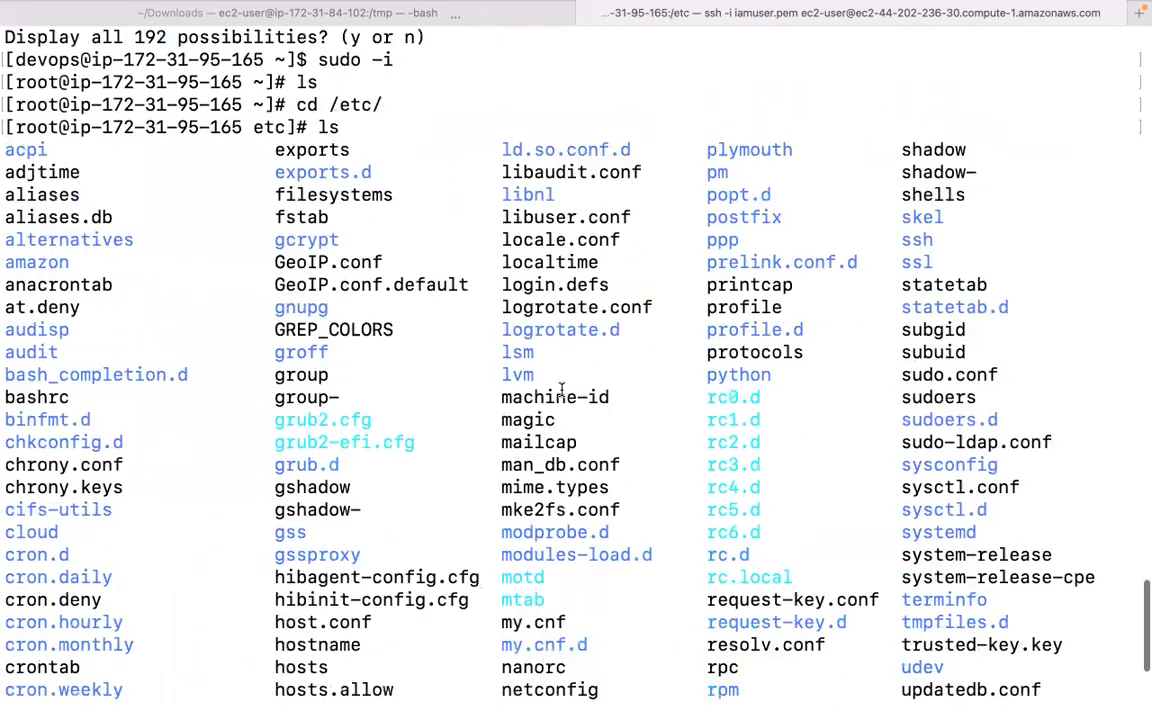
{"action": "scroll", "coordinate": [561, 390], "scroll_direction": "down", "scroll_amount": 5}
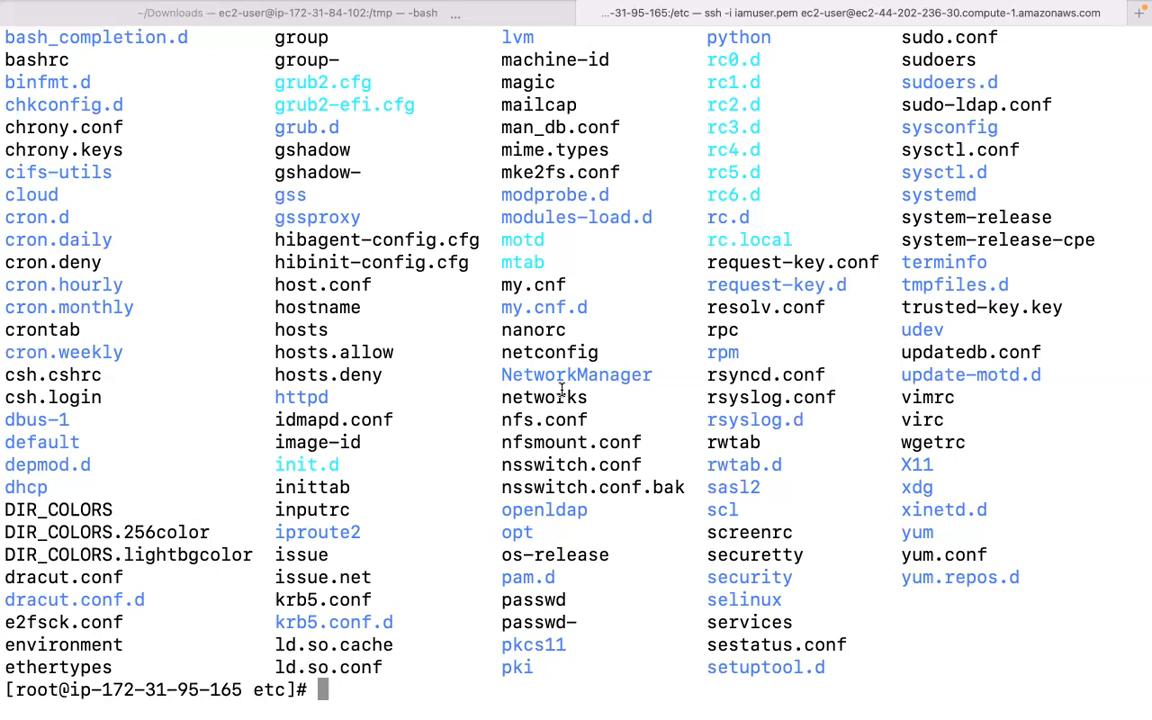
{"action": "type", "text": "cd"}
{"action": "key", "text": "Return"}
{"action": "type", "text": "cd"}
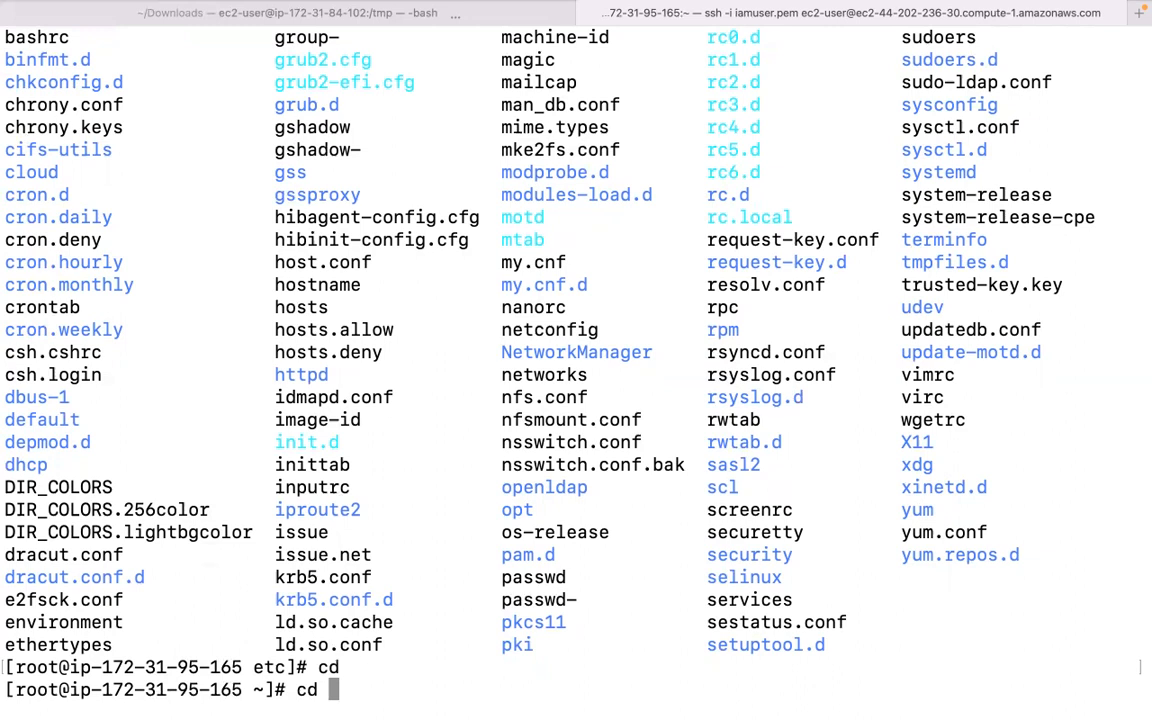
Change into /var/www/html and confirm the location with pwd.
{"action": "type", "text": "/var/w"}
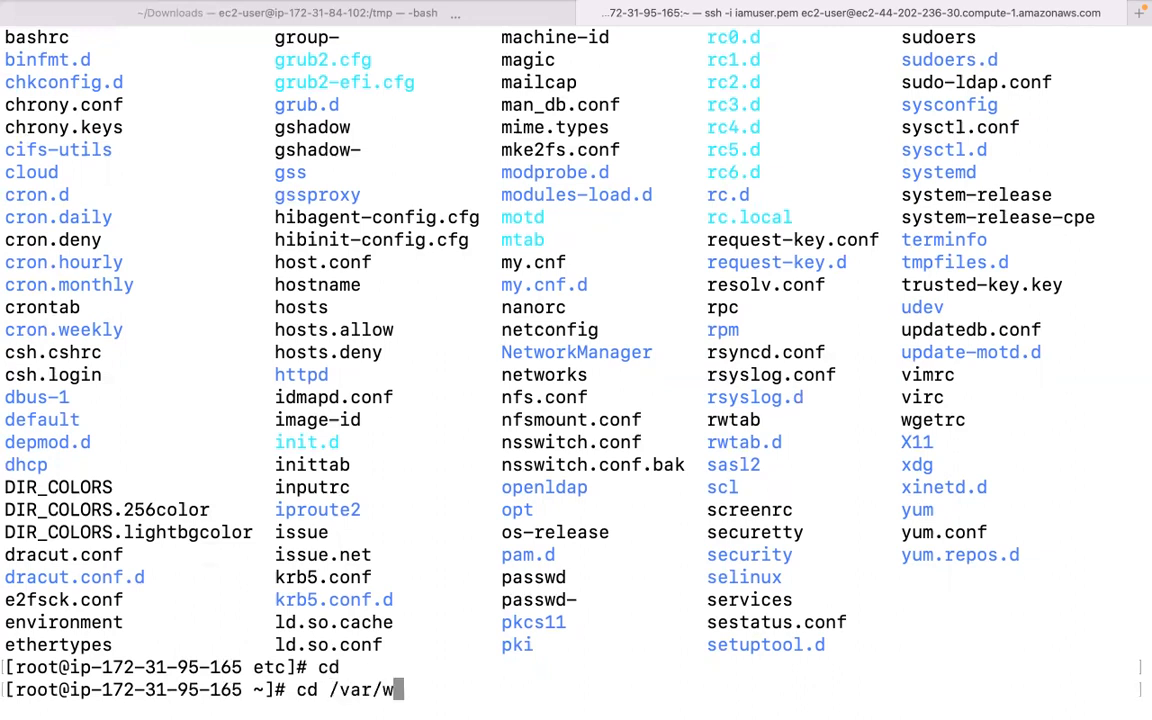
{"action": "type", "text": "ww/html/"}
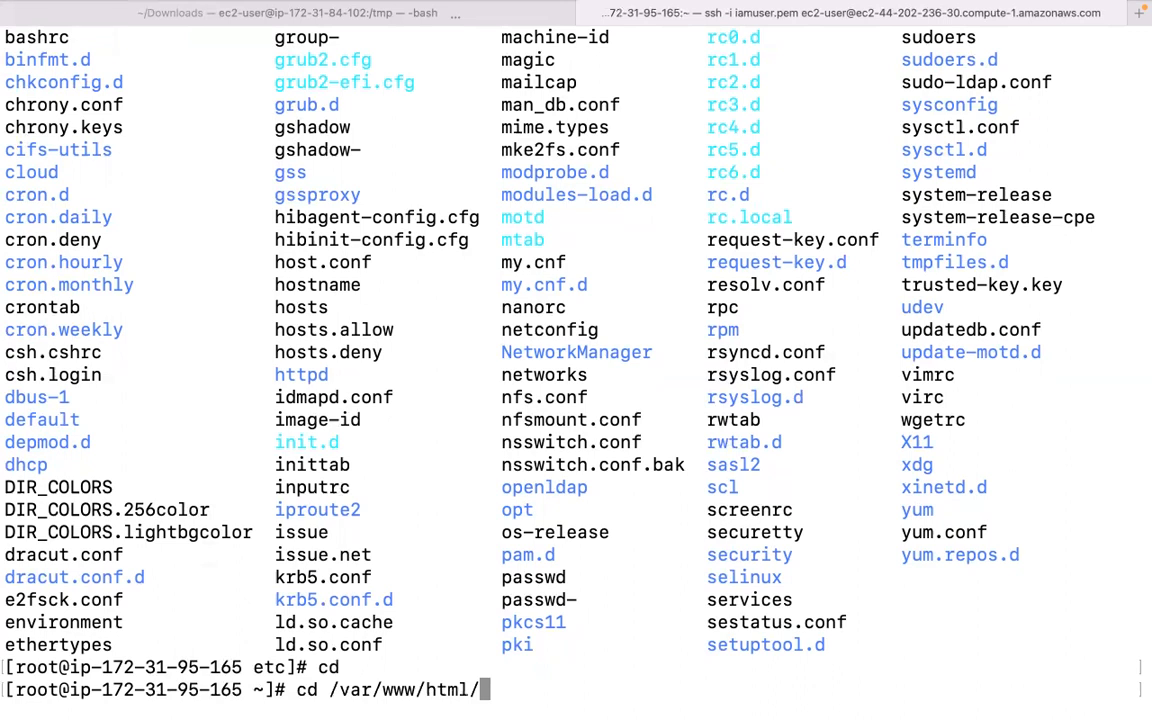
{"action": "key", "text": "Return"}
{"action": "type", "text": "pwd"}
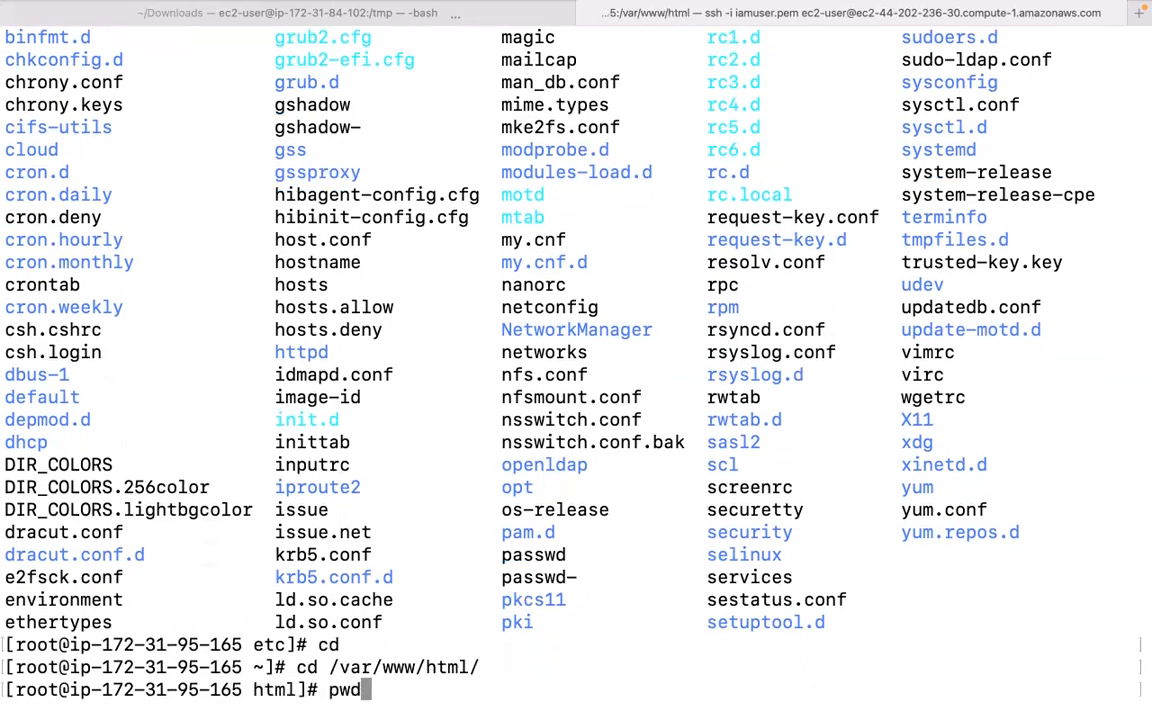
{"action": "key", "text": "Return"}
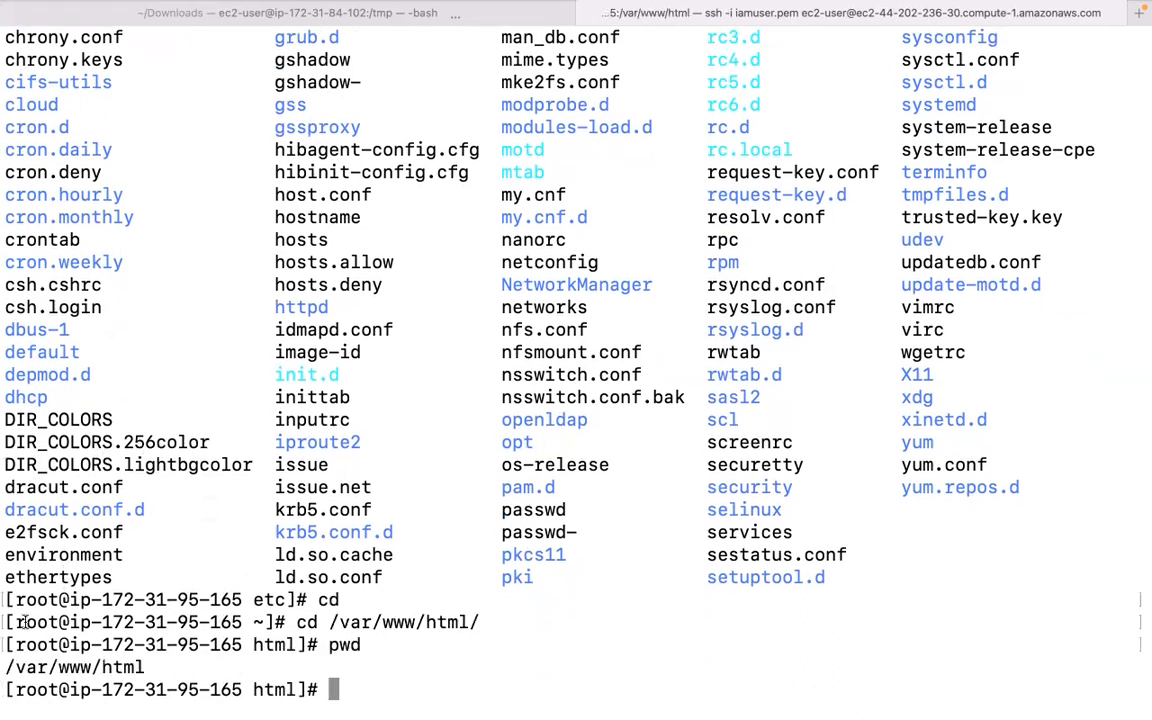
{"action": "left_click_drag", "start_coordinate": [5, 667], "coordinate": [146, 667]}
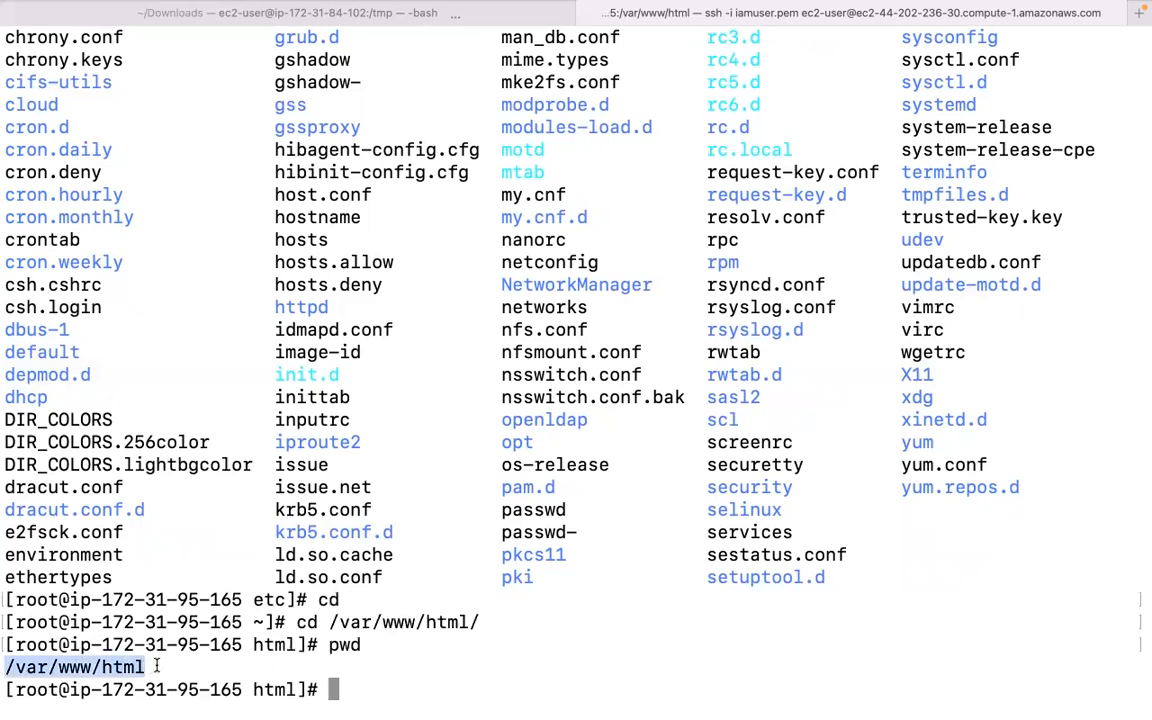
{"action": "mouse_move", "coordinate": [577, 30]}
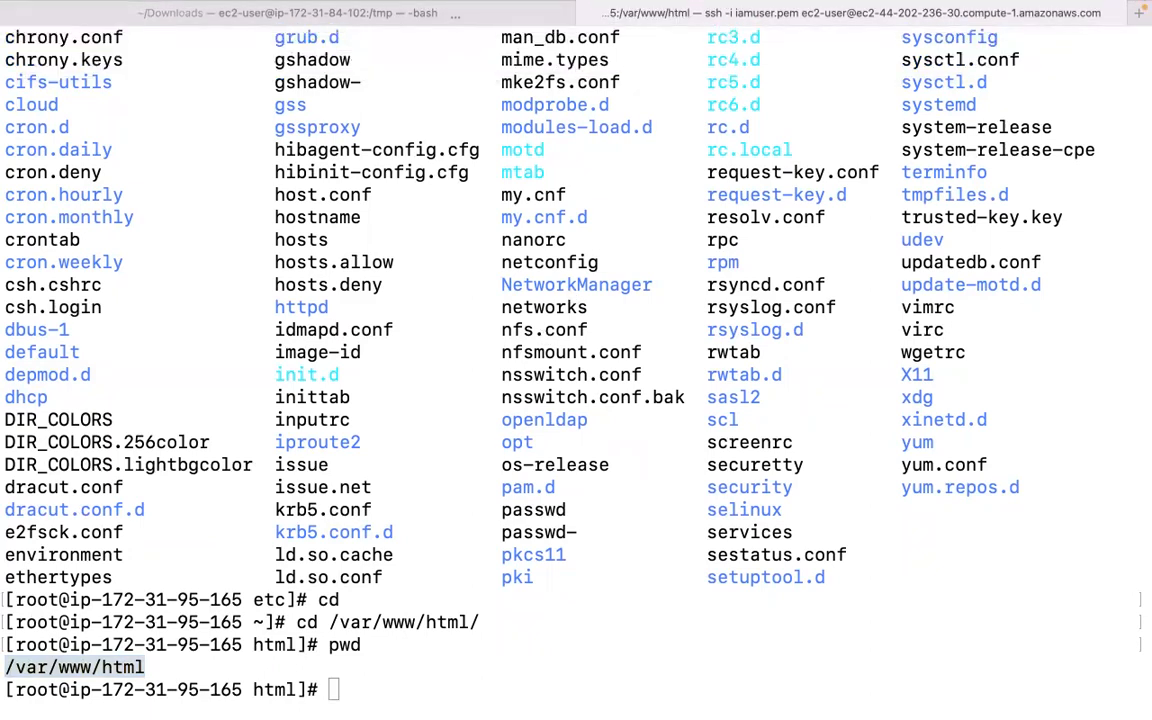
{"action": "left_click", "coordinate": [464, 672]}
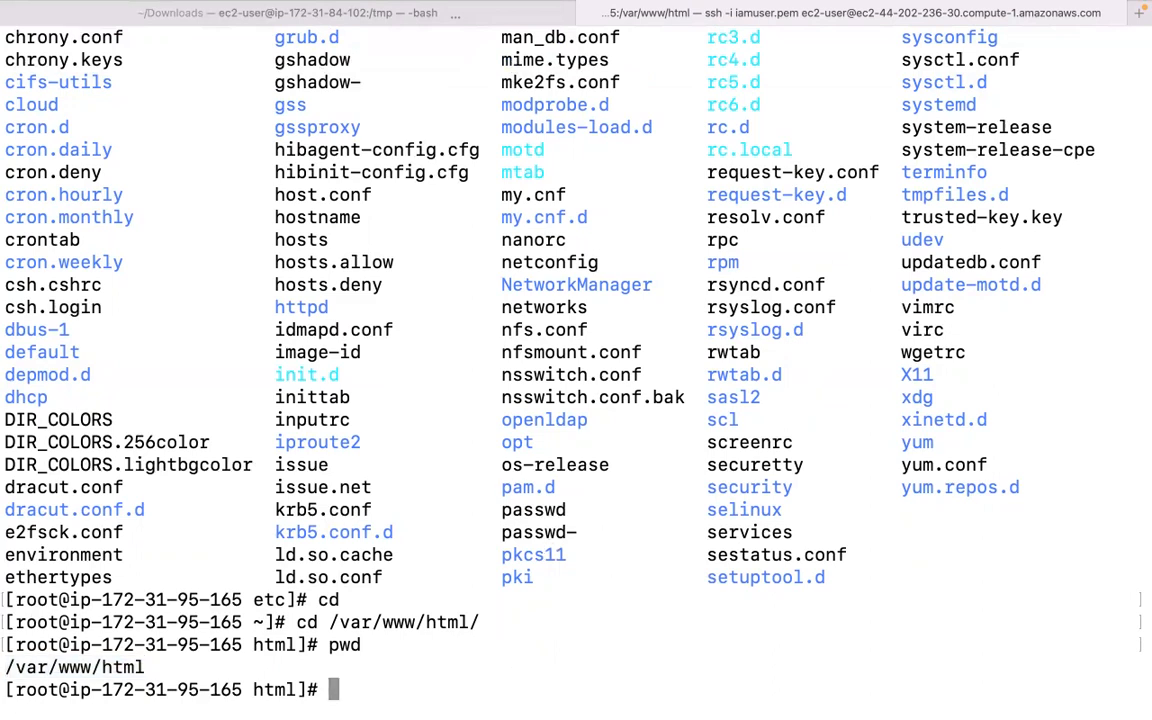
Open a new index.html file in Vim.
{"action": "type", "text": "vim inde.x"}
{"action": "key", "text": "BackSpace"}
{"action": "key", "text": "BackSpace"}
{"action": "type", "text": "x.ht"}
{"action": "key", "text": "BackSpace"}
{"action": "type", "text": "html"}
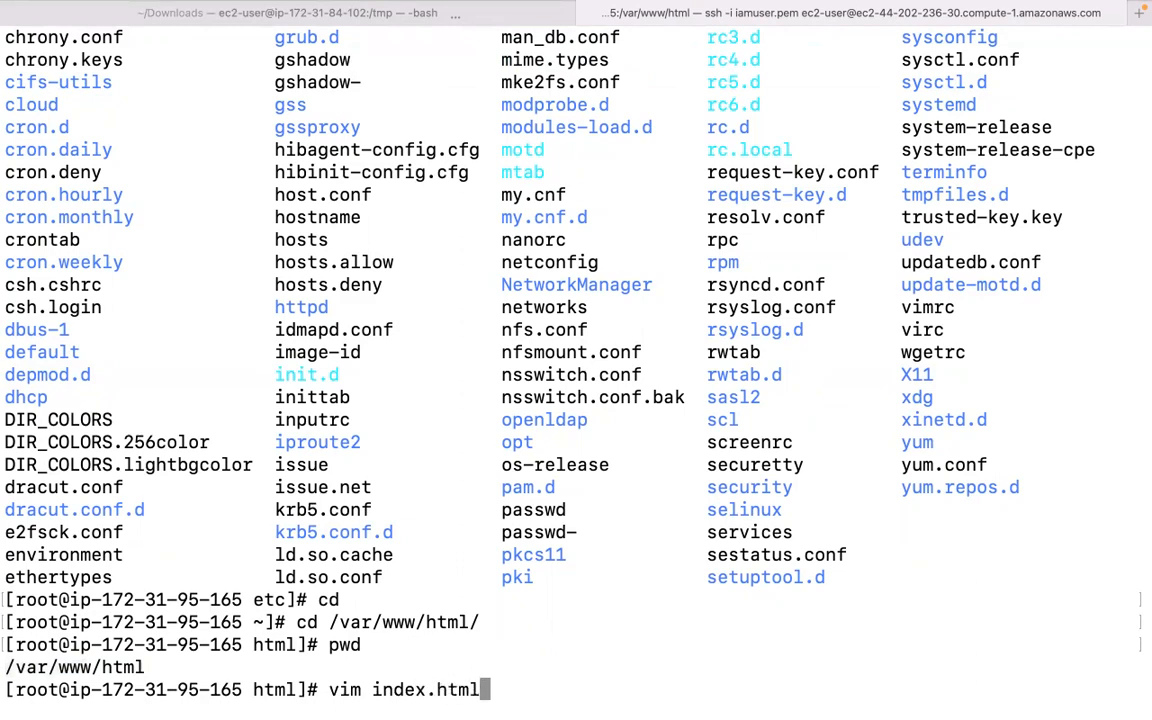
{"action": "key", "text": "Return"}
Insert the line 'This is so much fun' into index.html and save it with :wq!
{"action": "type", "text": "i"}
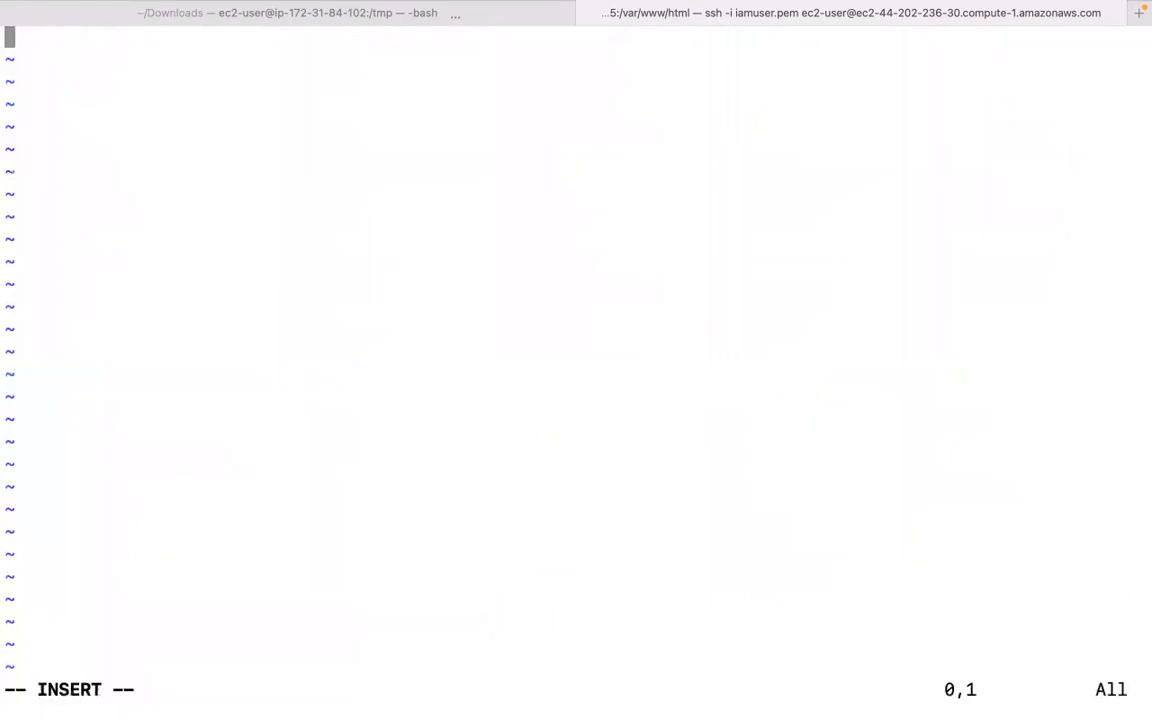
{"action": "type", "text": "This is "}
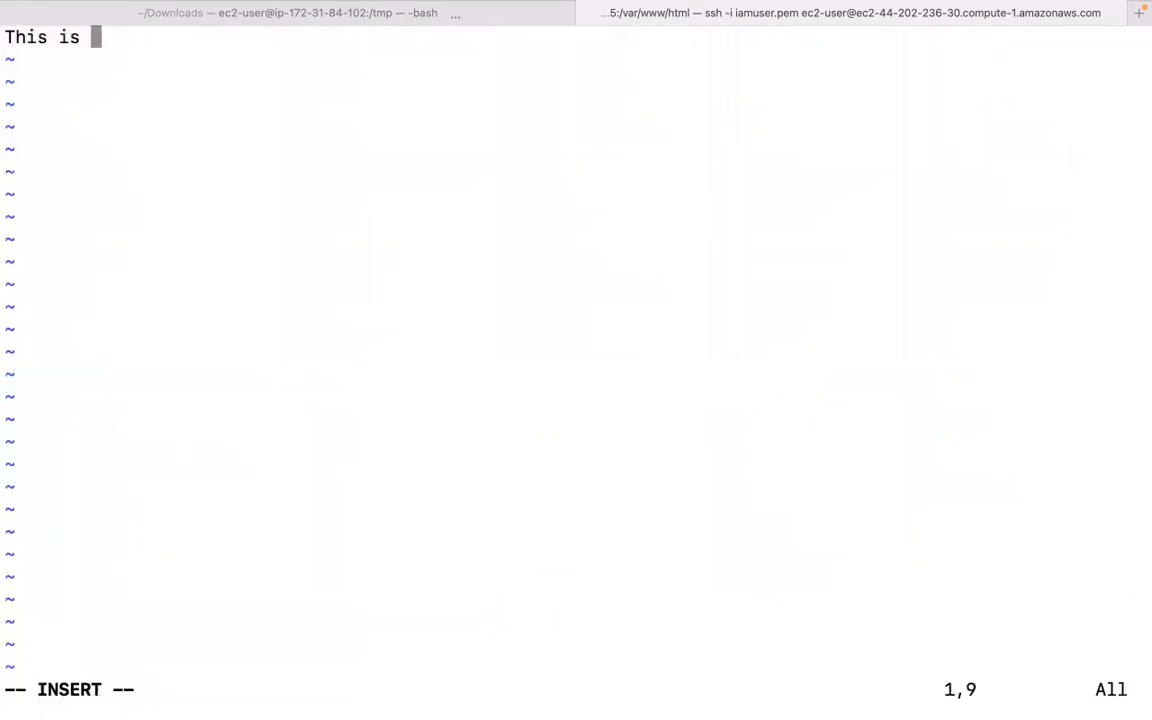
{"action": "type", "text": "so much "}
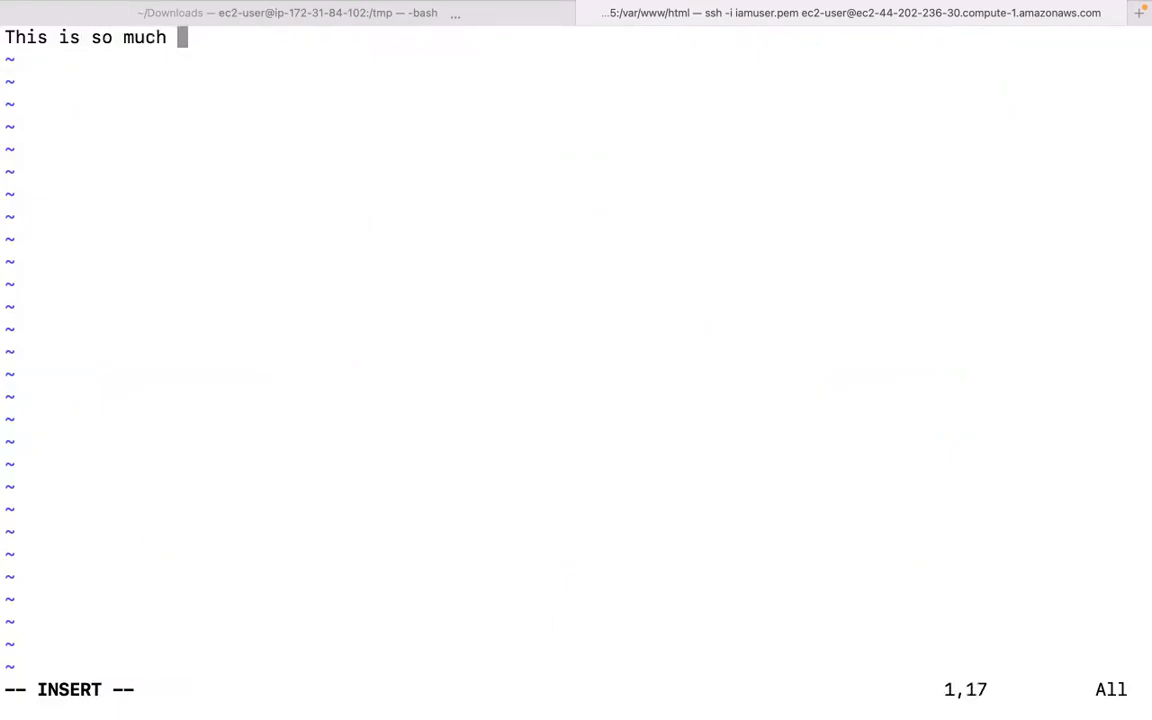
{"action": "type", "text": "fun"}
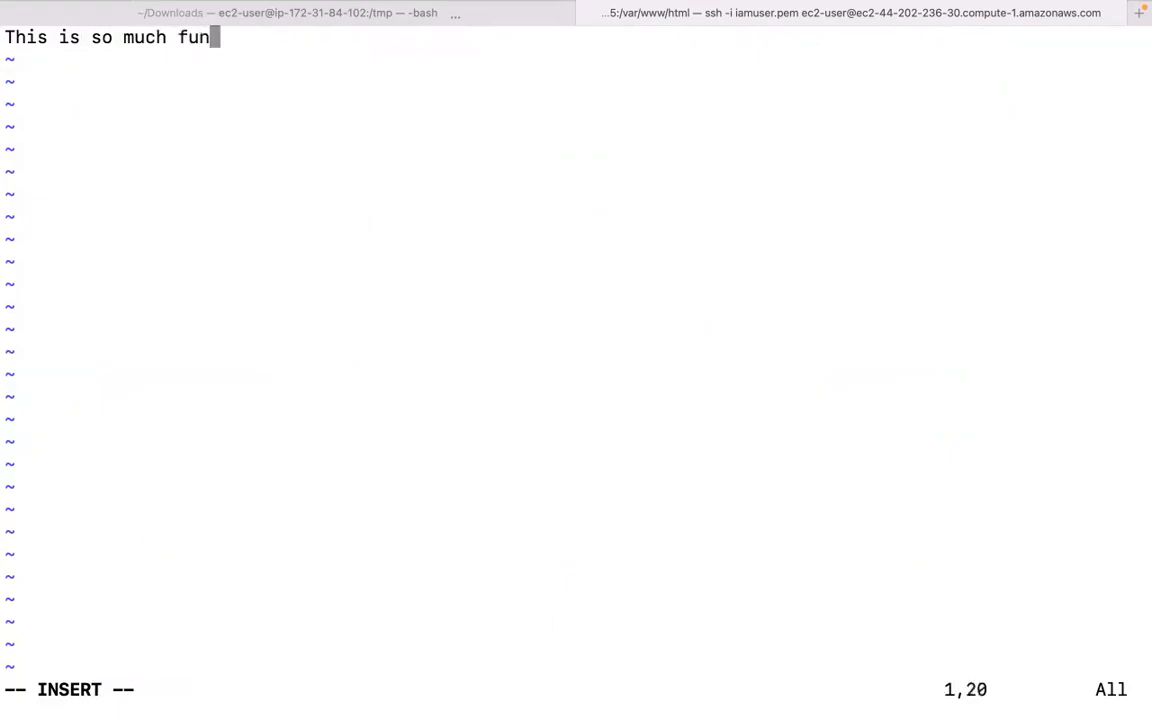
{"action": "key", "text": "Escape"}
{"action": "type", "text": ":wq!"}
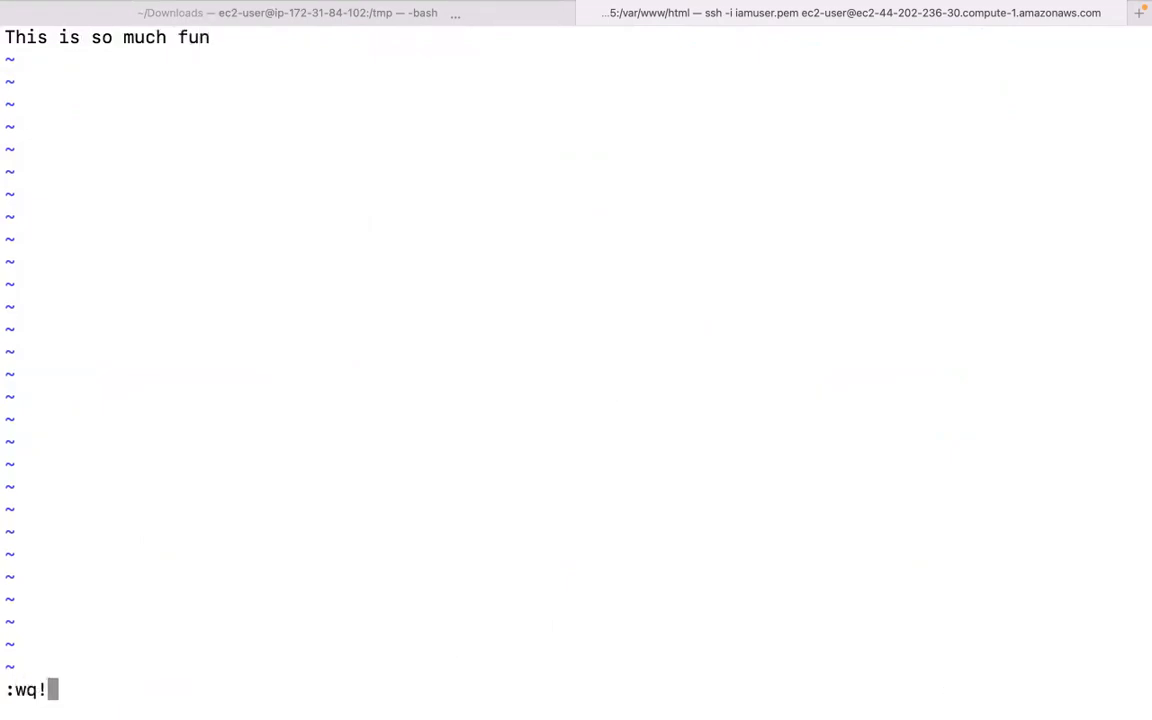
{"action": "key", "text": "Return"}
{"action": "key", "text": "Return"}
{"action": "key", "text": "Return"}
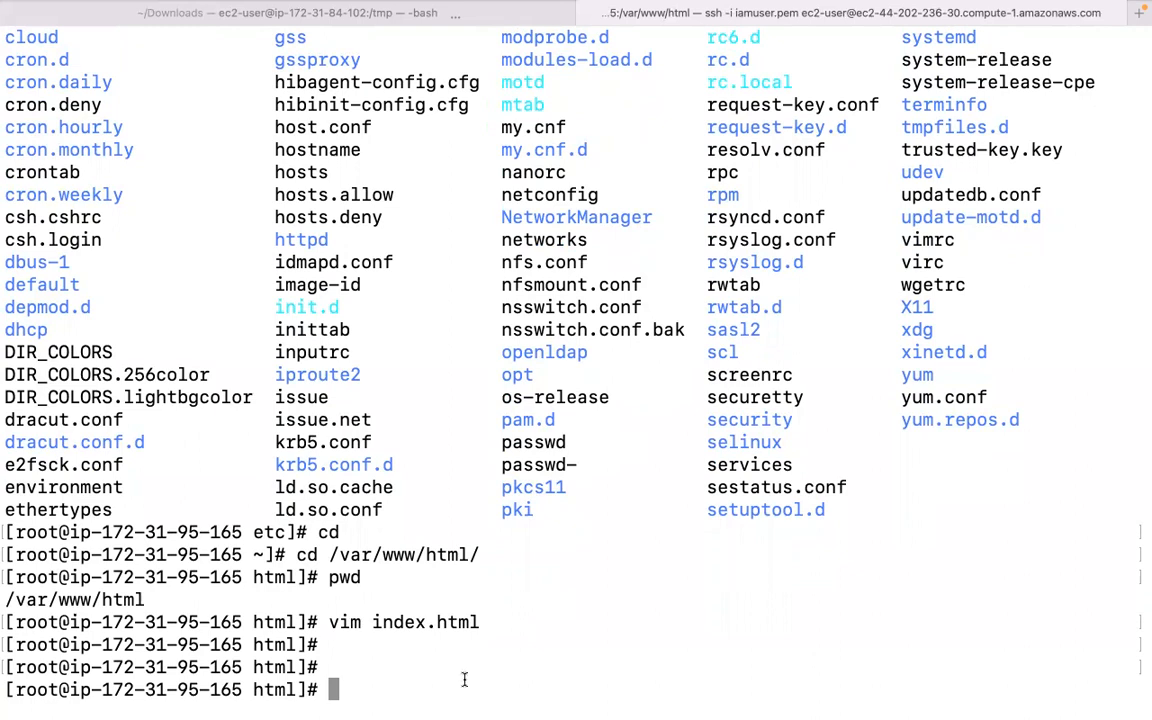
{"action": "mouse_move", "coordinate": [540, 700]}
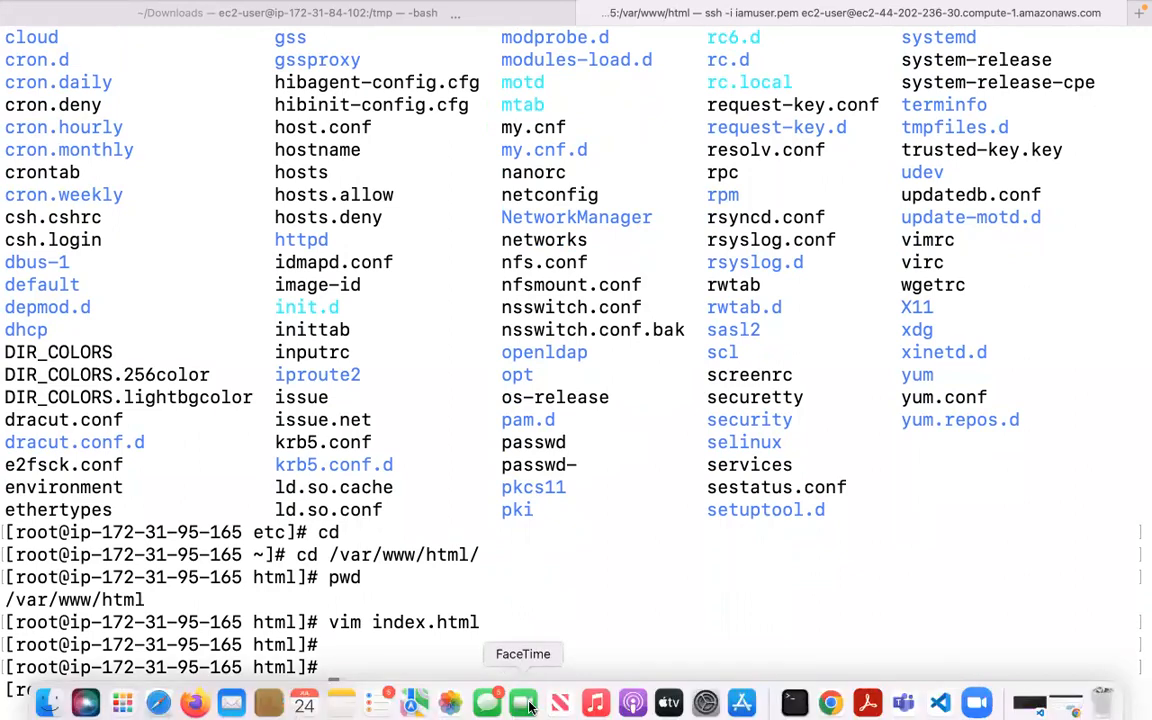
In the EC2 Instances page, close the Connect dialog and copy the instance's Public DNS.
{"action": "left_click", "coordinate": [830, 692]}
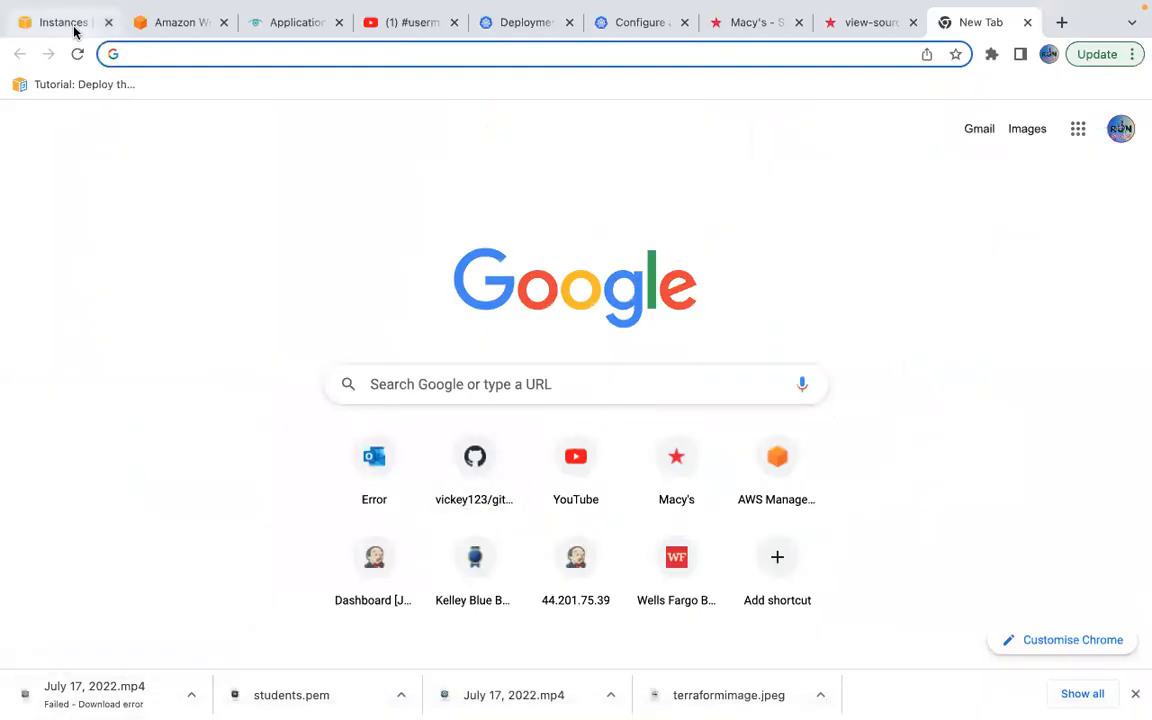
{"action": "left_click", "coordinate": [74, 30]}
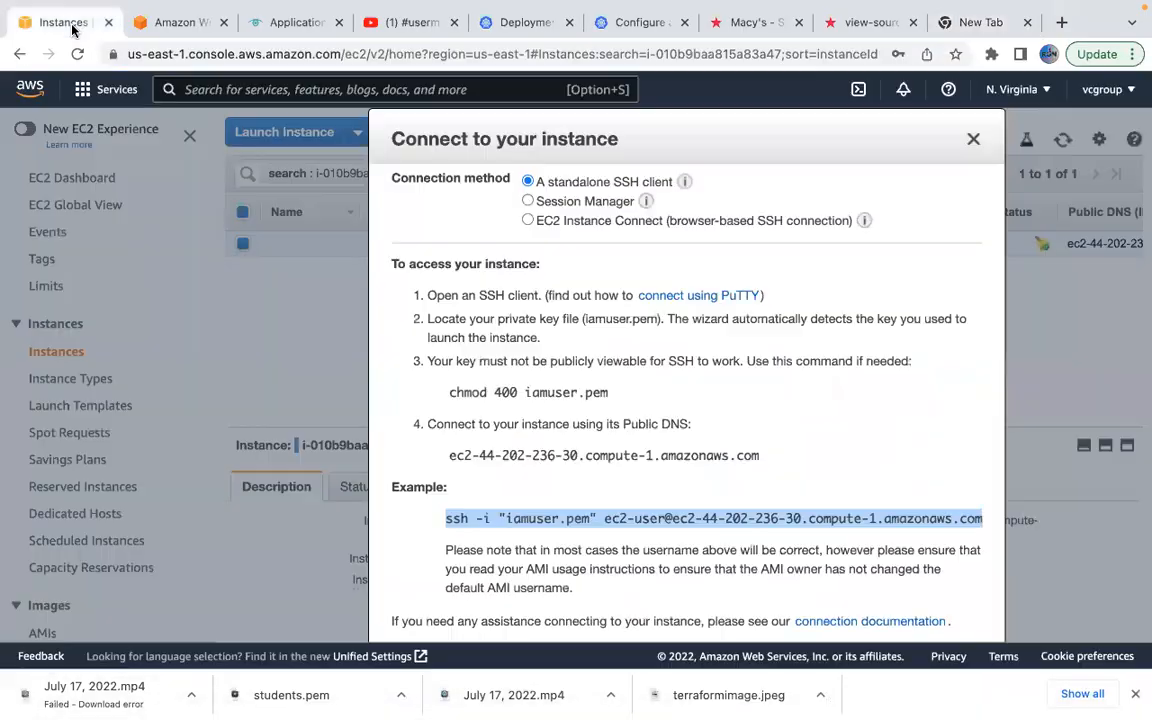
{"action": "left_click", "coordinate": [974, 141]}
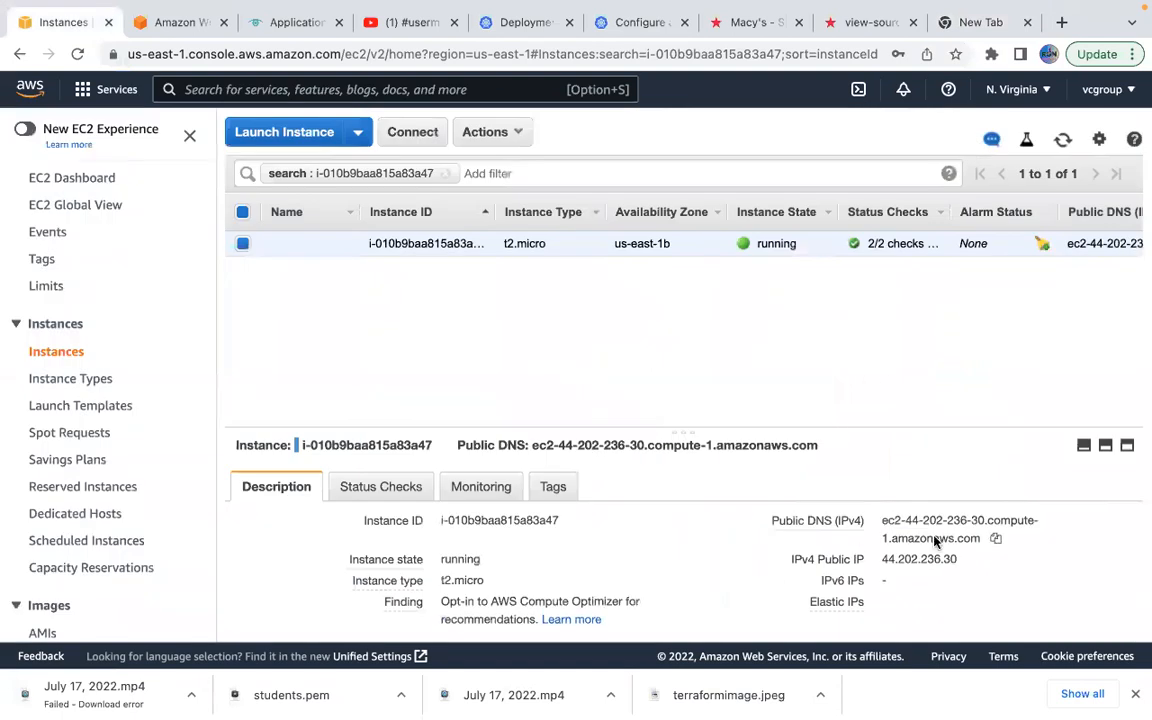
{"action": "left_click", "coordinate": [998, 543]}
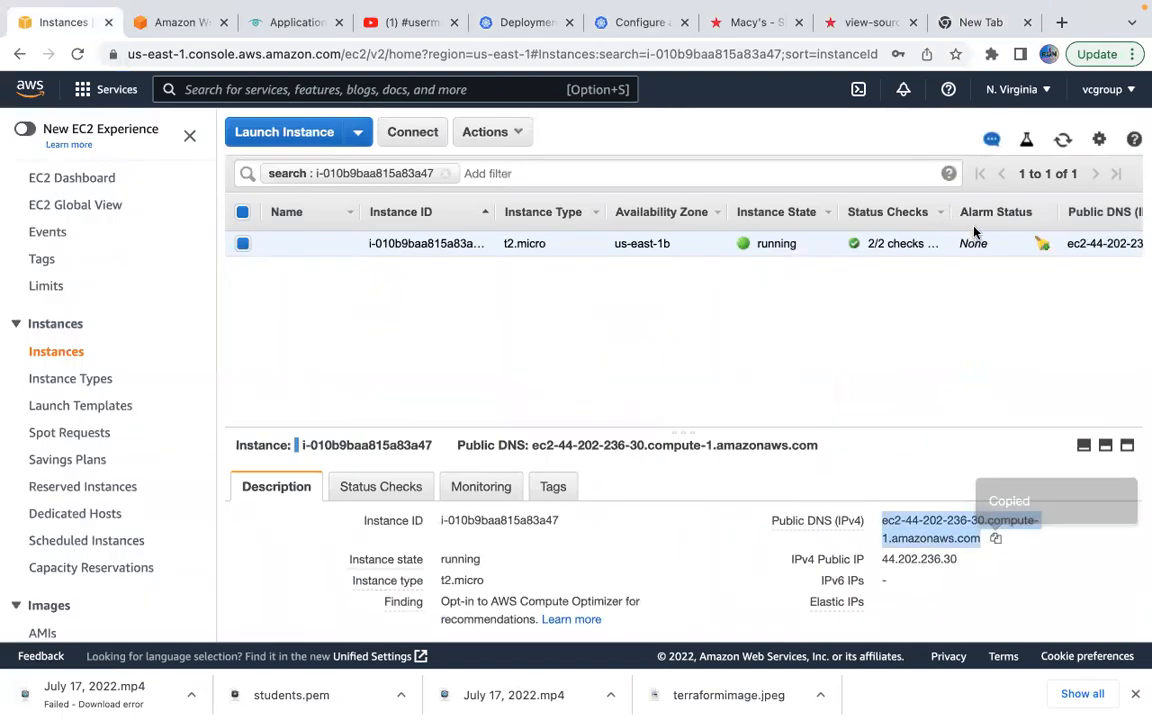
{"action": "left_click", "coordinate": [972, 24]}
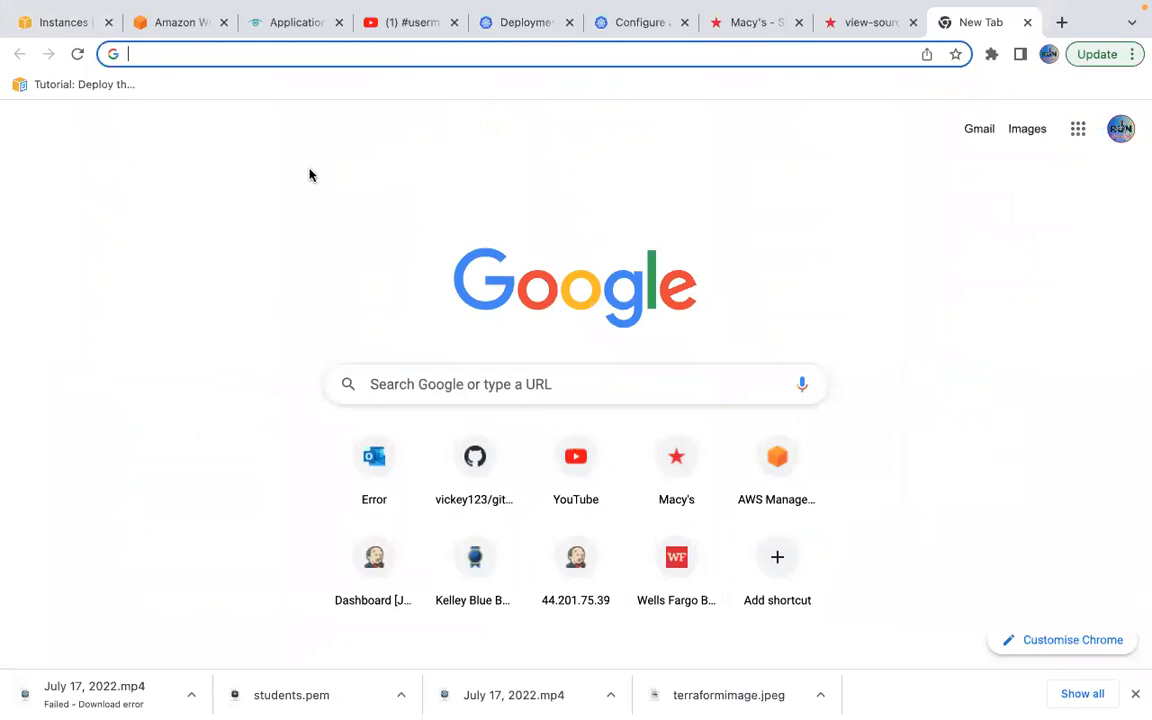
{"action": "type", "text": "http://"}
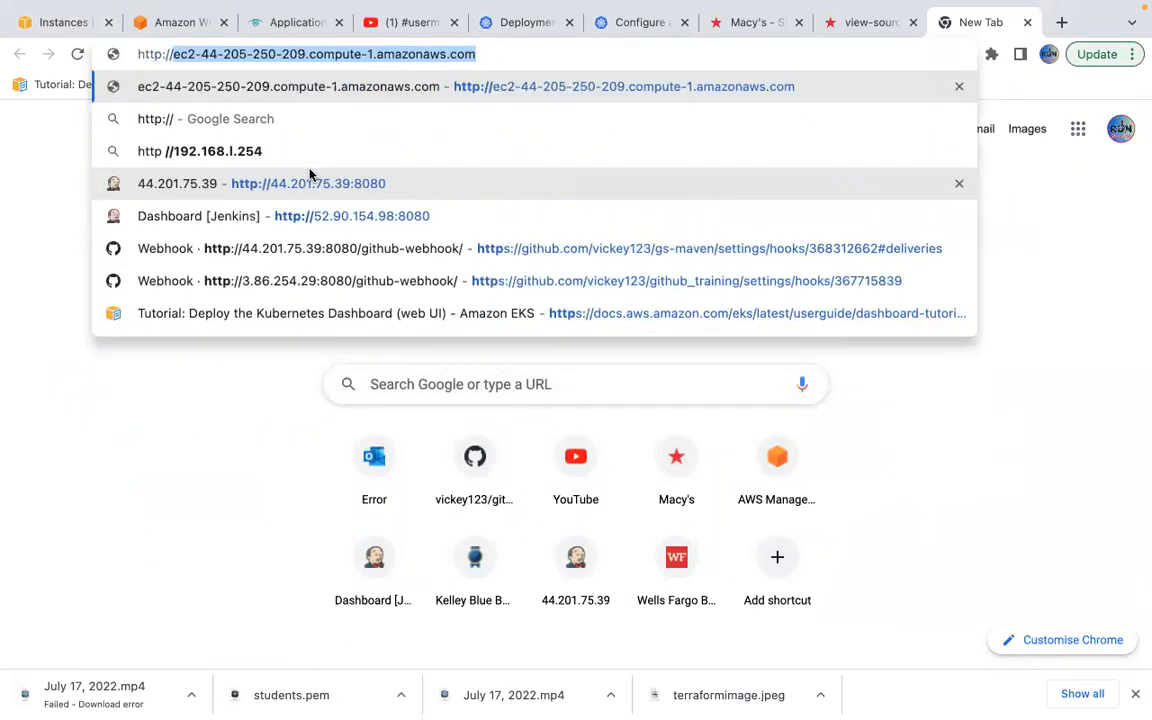
{"action": "key", "text": "super+v"}
{"action": "key", "text": "Return"}
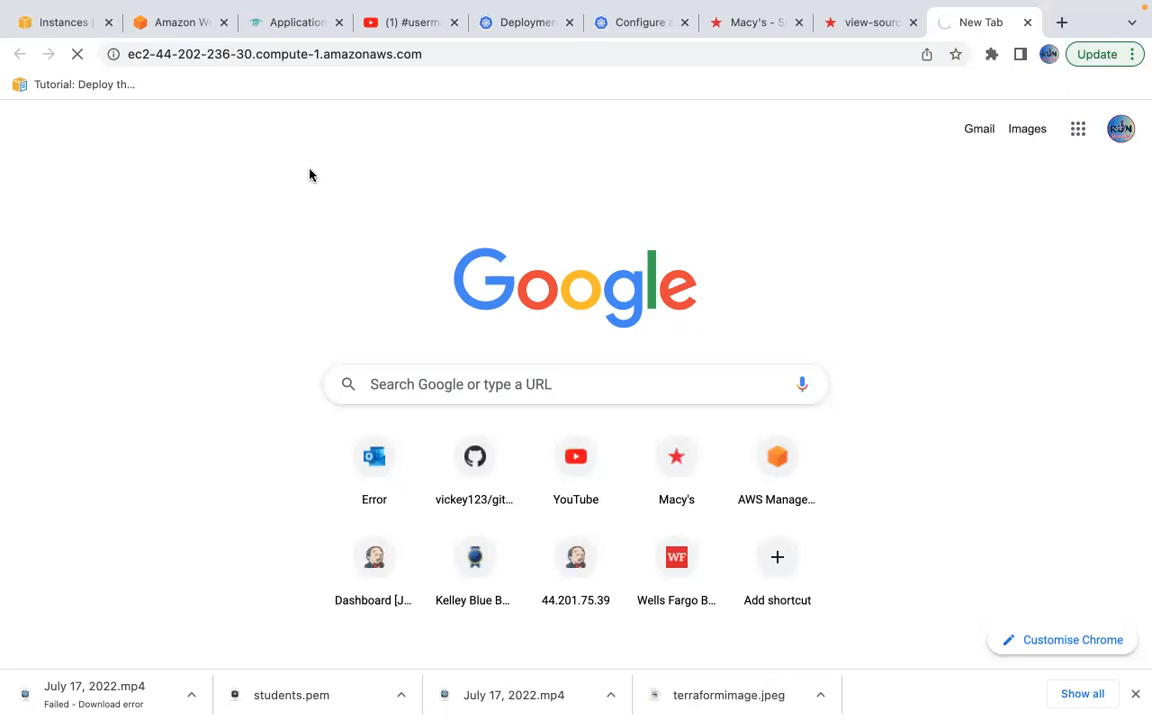
{"action": "left_click", "coordinate": [58, 22]}
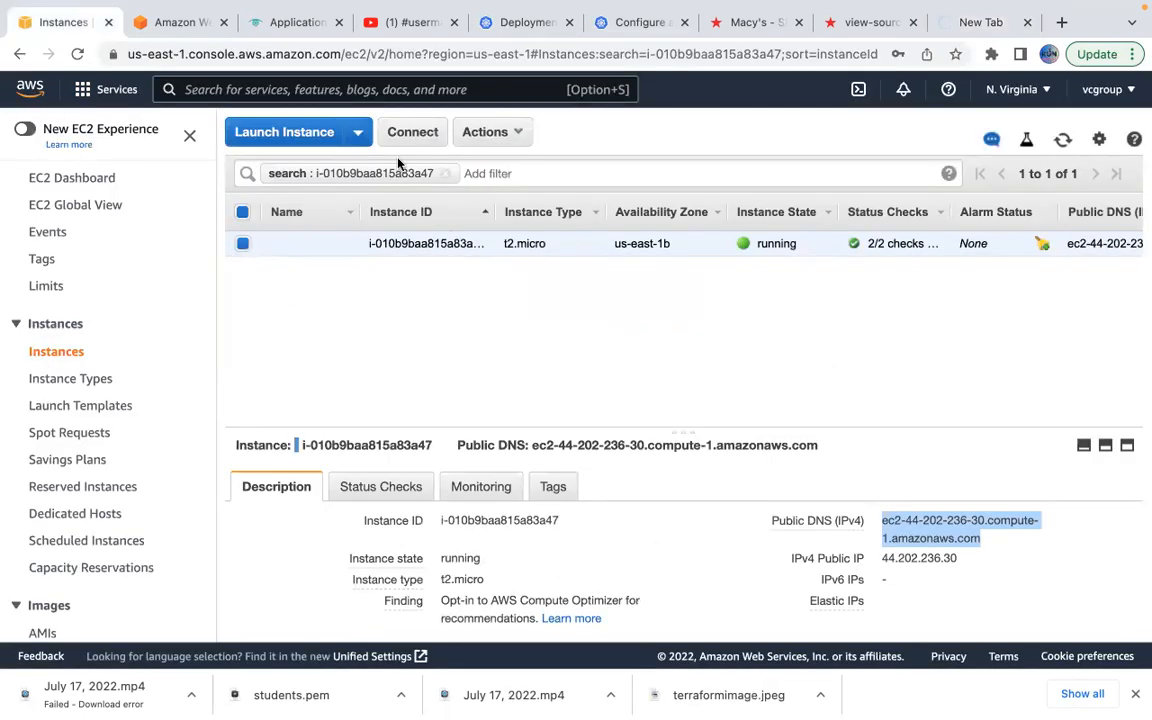
Remove the instance-ID filter and scroll the details to the launch-wizard-32 security group.
{"action": "left_click", "coordinate": [446, 176]}
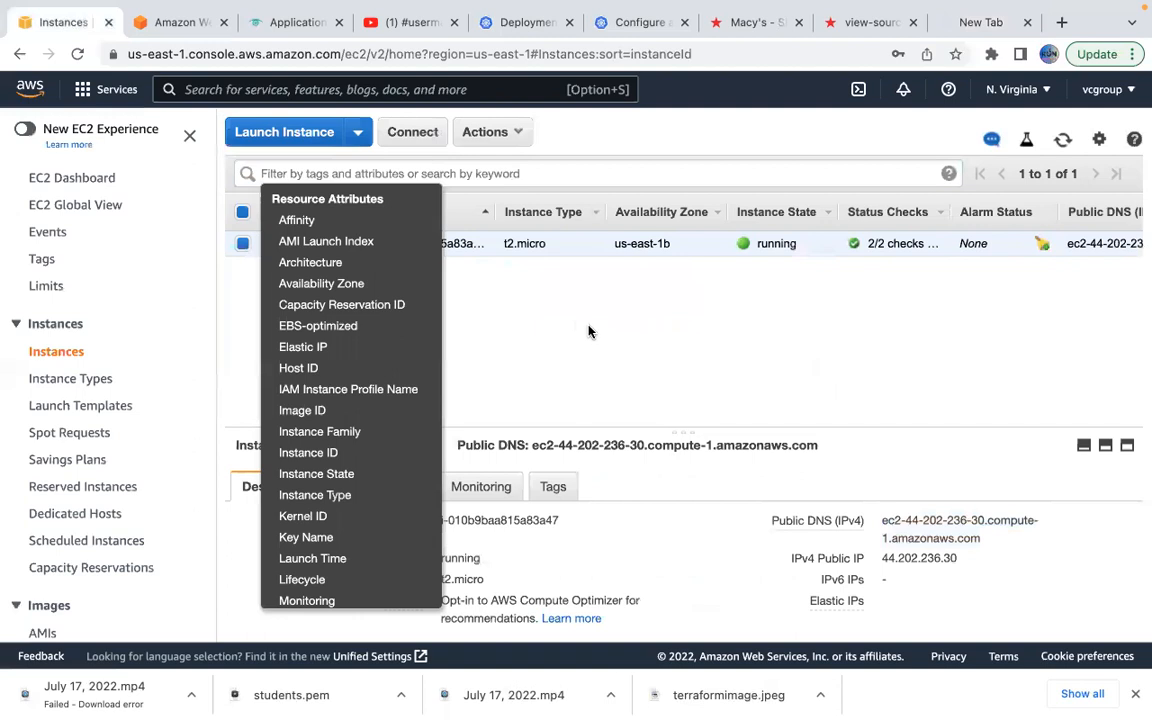
{"action": "left_click", "coordinate": [606, 347]}
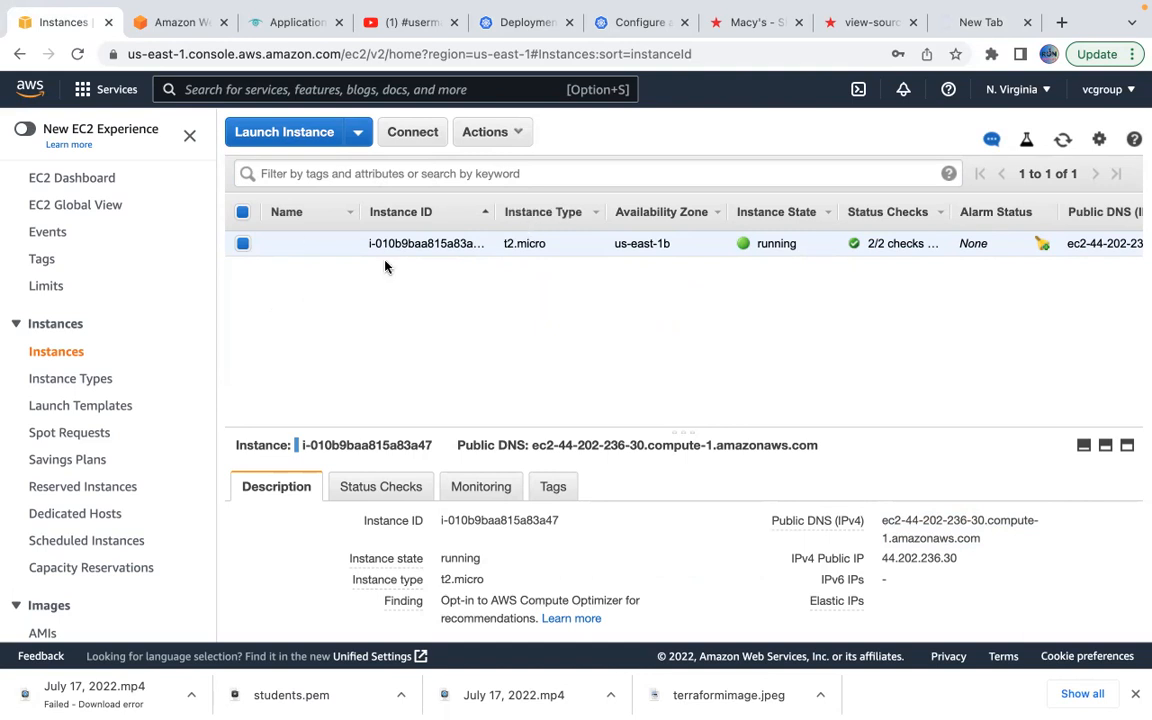
{"action": "scroll", "coordinate": [482, 375], "scroll_direction": "down", "scroll_amount": 1}
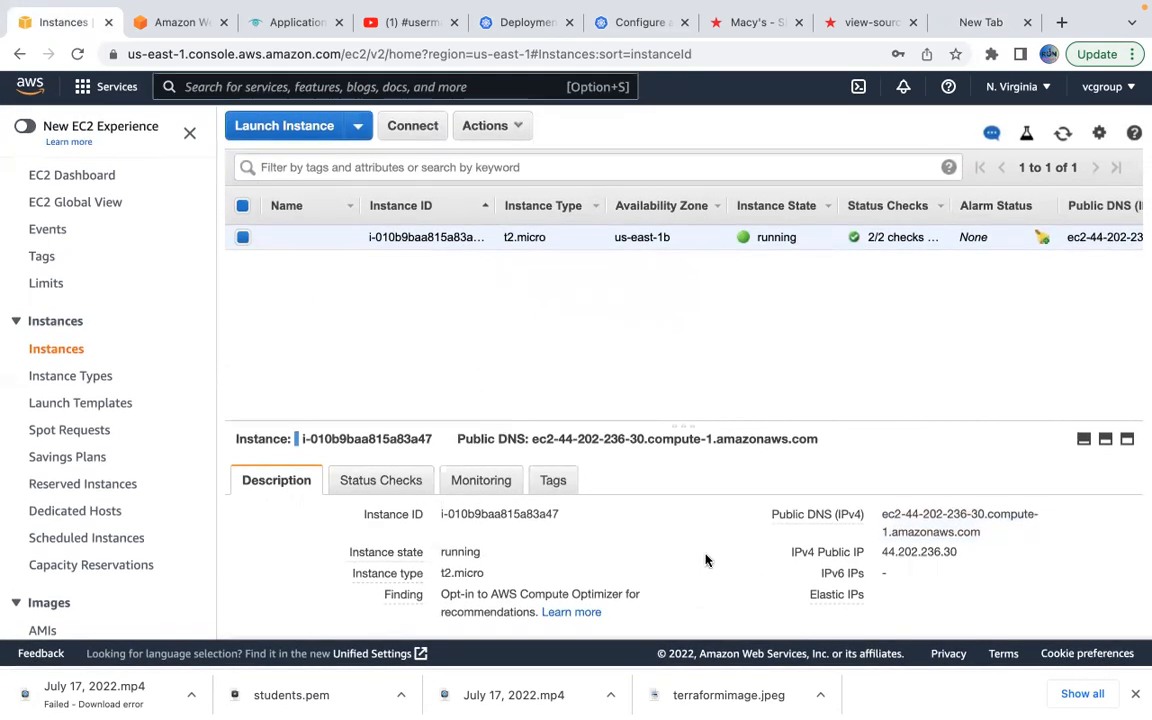
{"action": "scroll", "coordinate": [1017, 482], "scroll_direction": "down", "scroll_amount": 10}
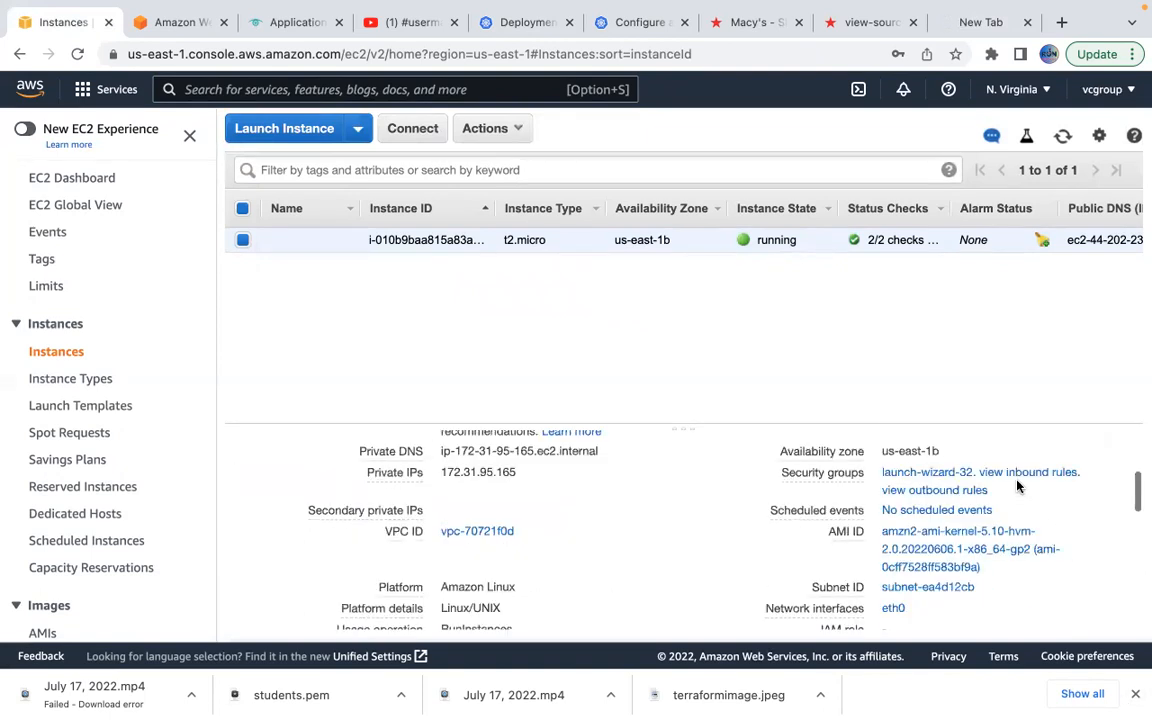
{"action": "scroll", "coordinate": [1017, 480], "scroll_direction": "up", "scroll_amount": 4}
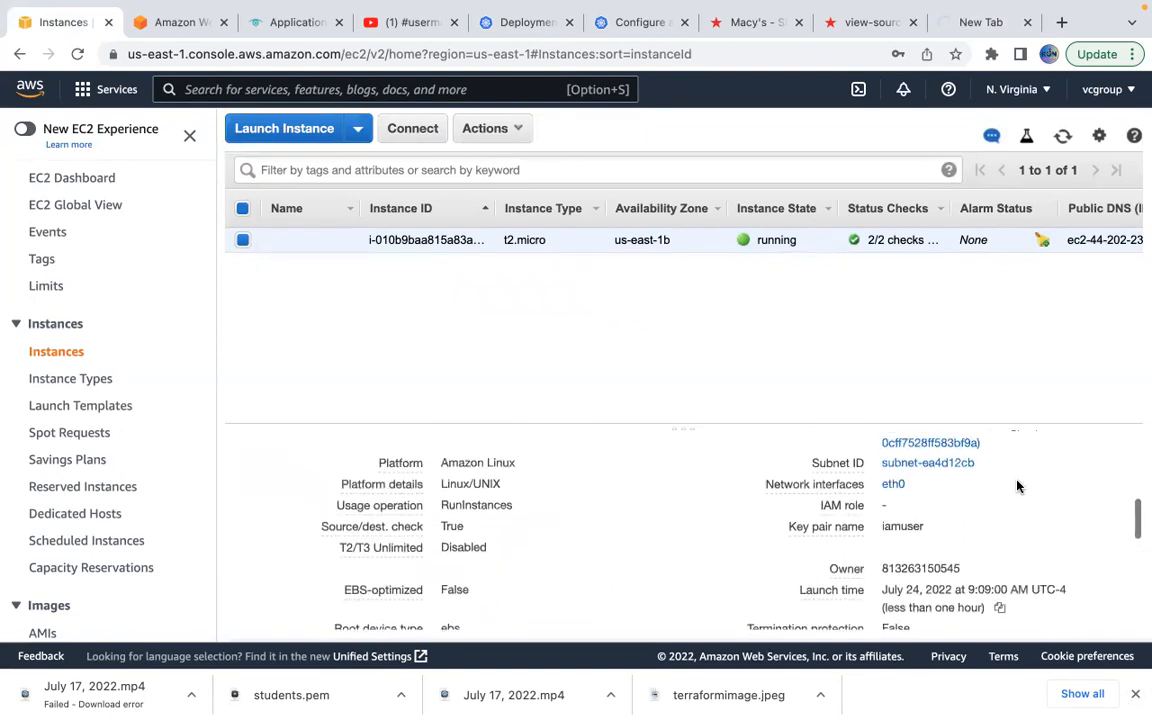
{"action": "scroll", "coordinate": [1000, 484], "scroll_direction": "up", "scroll_amount": 1}
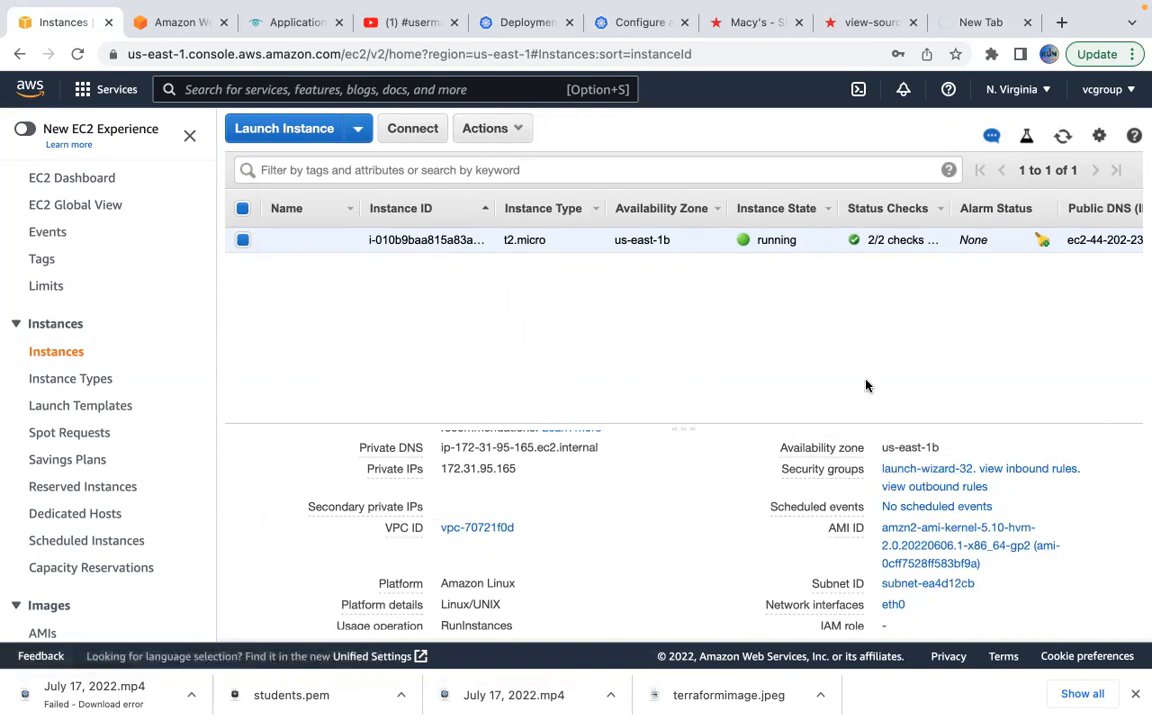
Open the launch-wizard-32 security group and its Edit inbound rules page.
{"action": "left_click", "coordinate": [907, 470]}
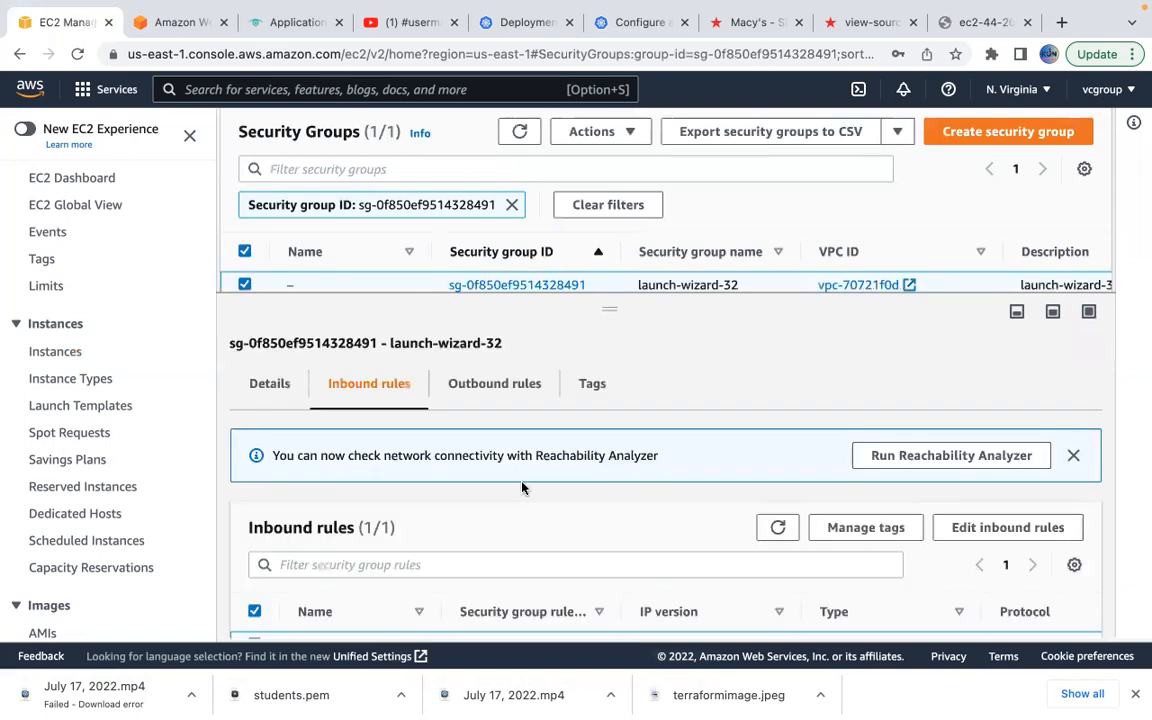
{"action": "scroll", "coordinate": [543, 525], "scroll_direction": "down", "scroll_amount": 1}
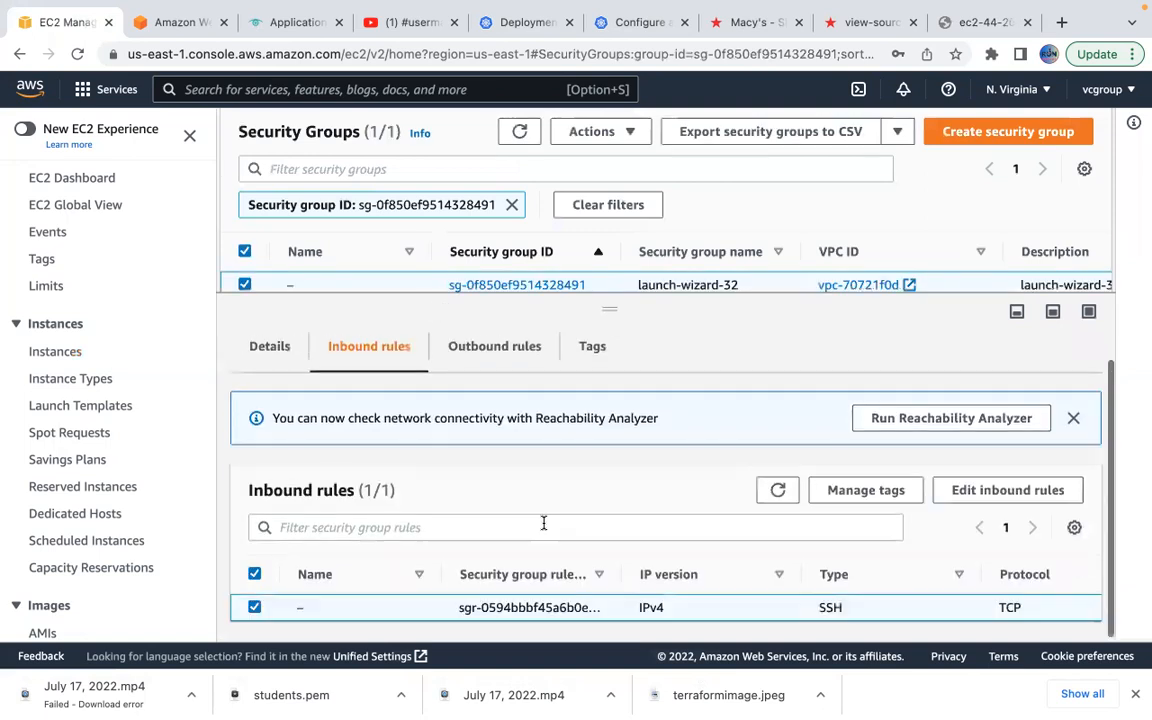
{"action": "left_click", "coordinate": [976, 499]}
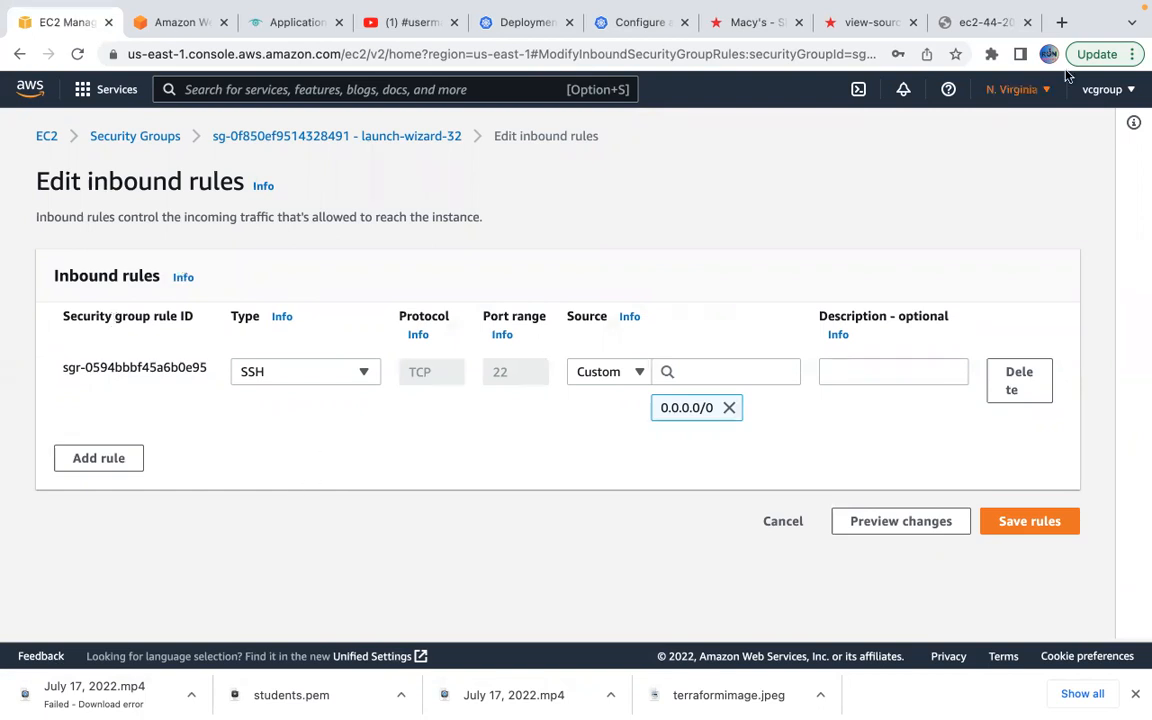
Retry loading the server's web page, then return to the inbound rules editor.
{"action": "left_click", "coordinate": [972, 27]}
{"action": "left_click", "coordinate": [77, 54]}
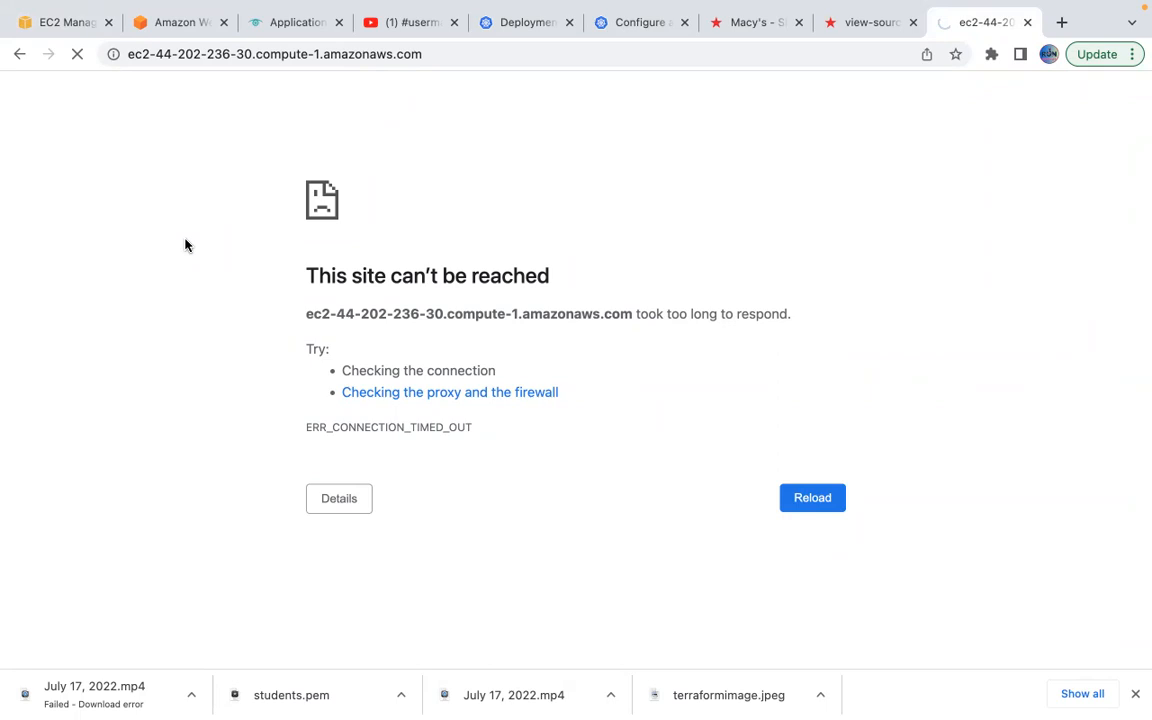
{"action": "left_click", "coordinate": [62, 18]}
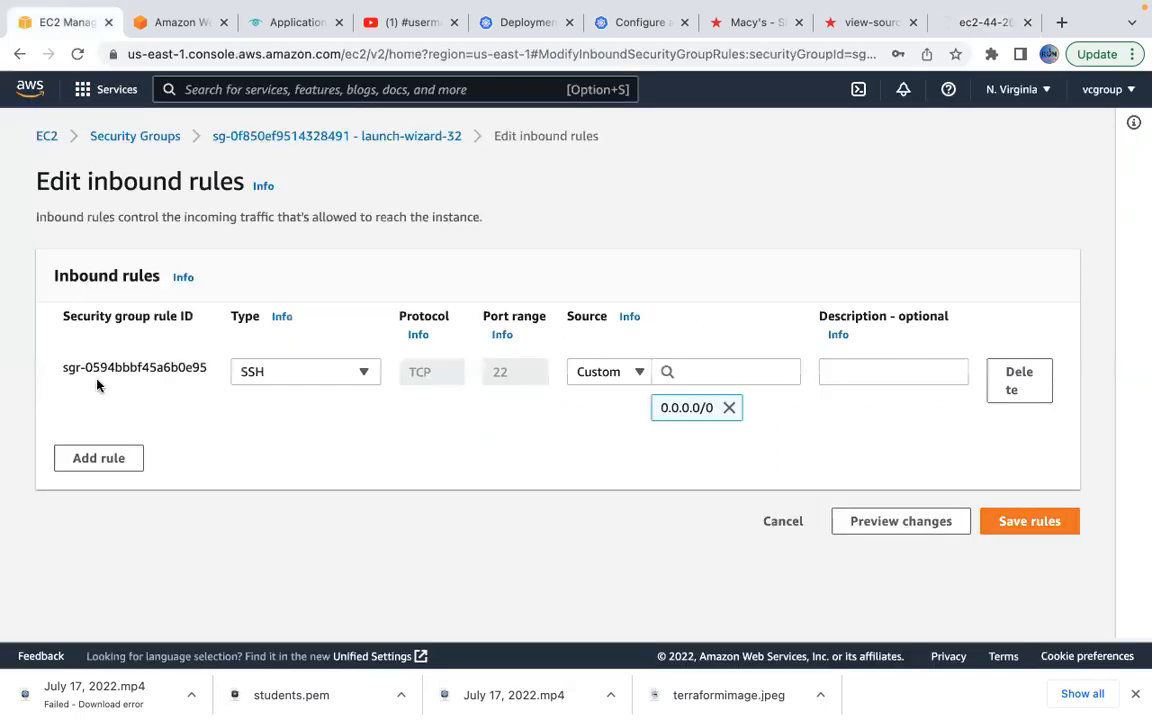
Add a new inbound rule of type HTTP on port 80, checking the server page meanwhile.
{"action": "left_click", "coordinate": [96, 458]}
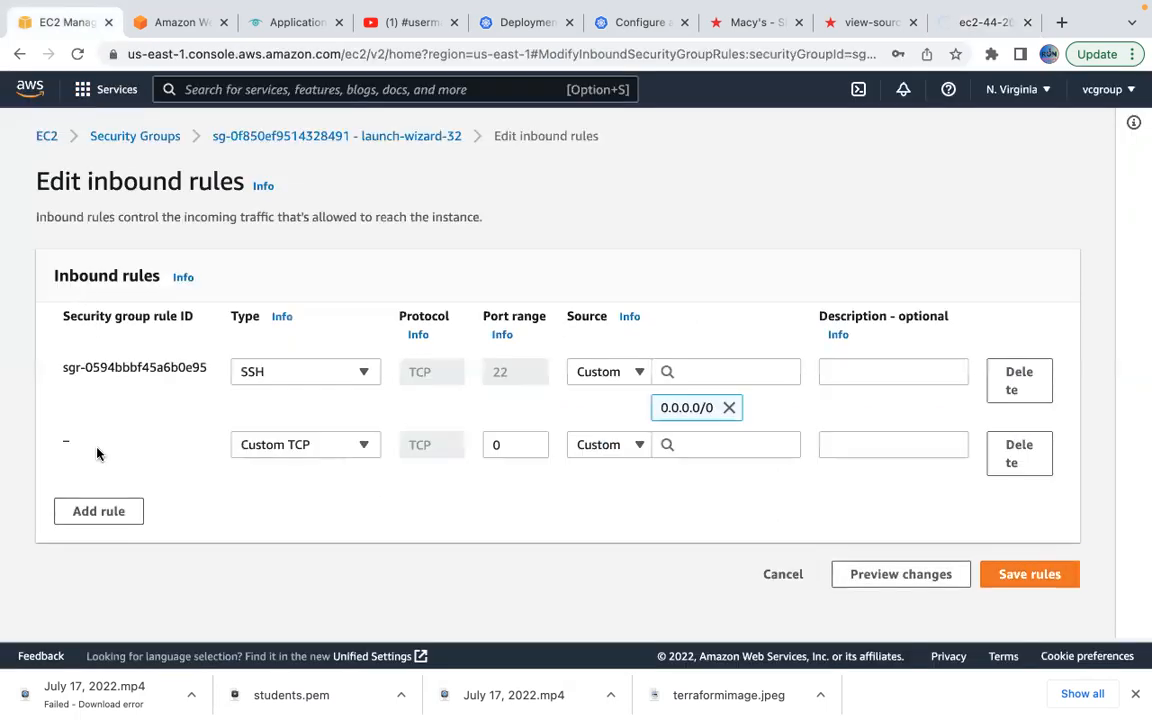
{"action": "left_click", "coordinate": [352, 448]}
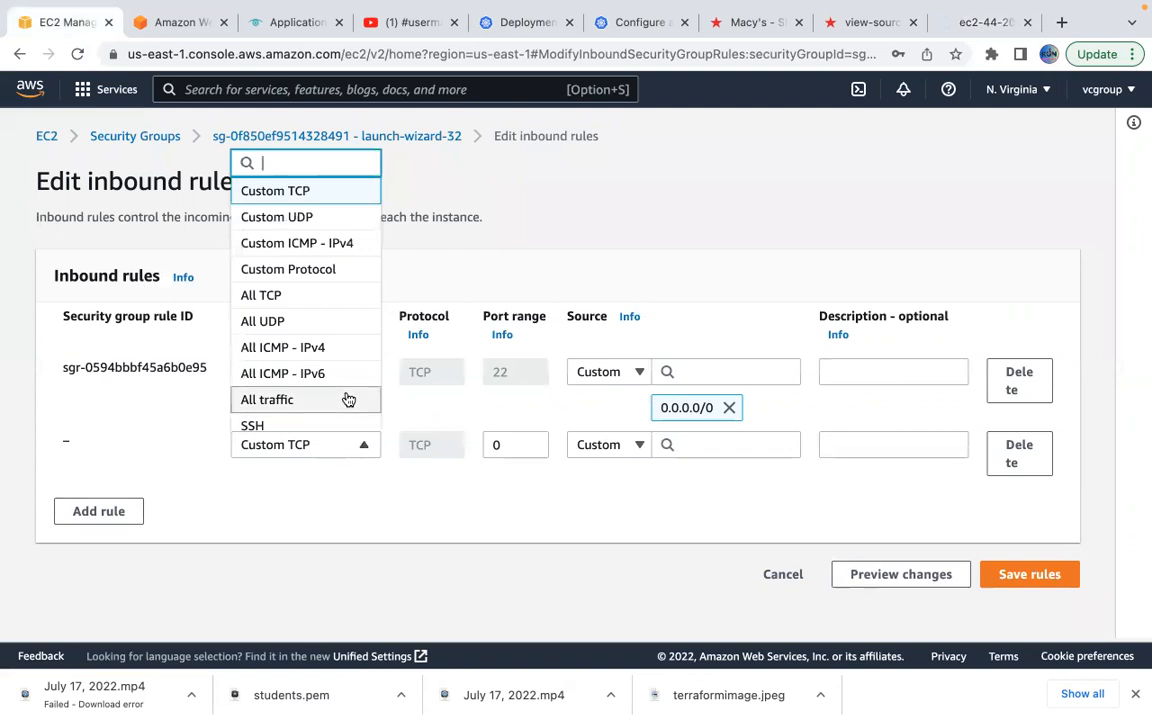
{"action": "scroll", "coordinate": [347, 399], "scroll_direction": "down", "scroll_amount": 5}
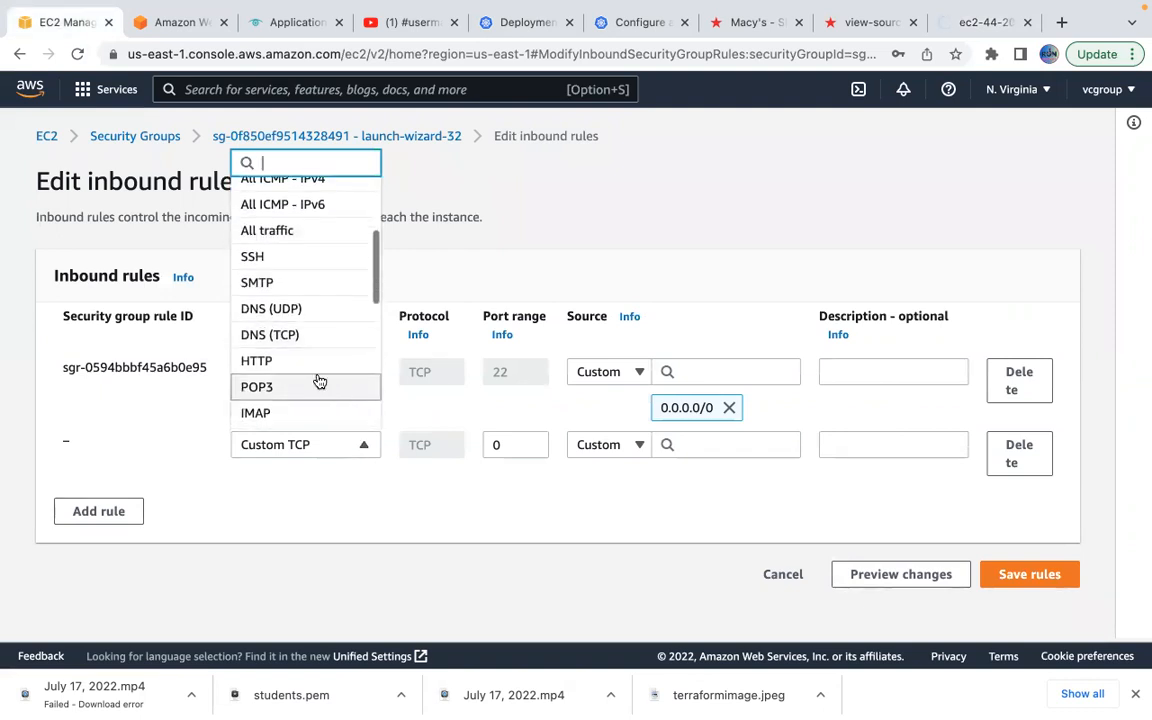
{"action": "left_click", "coordinate": [296, 361]}
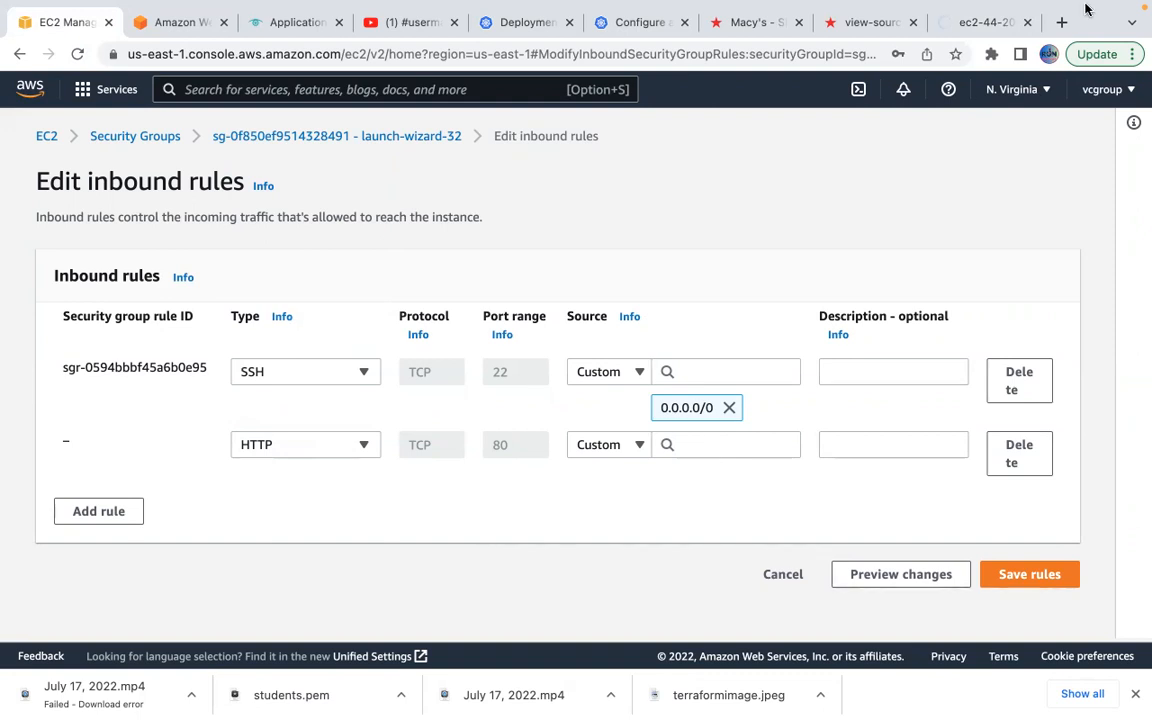
{"action": "left_click", "coordinate": [978, 69]}
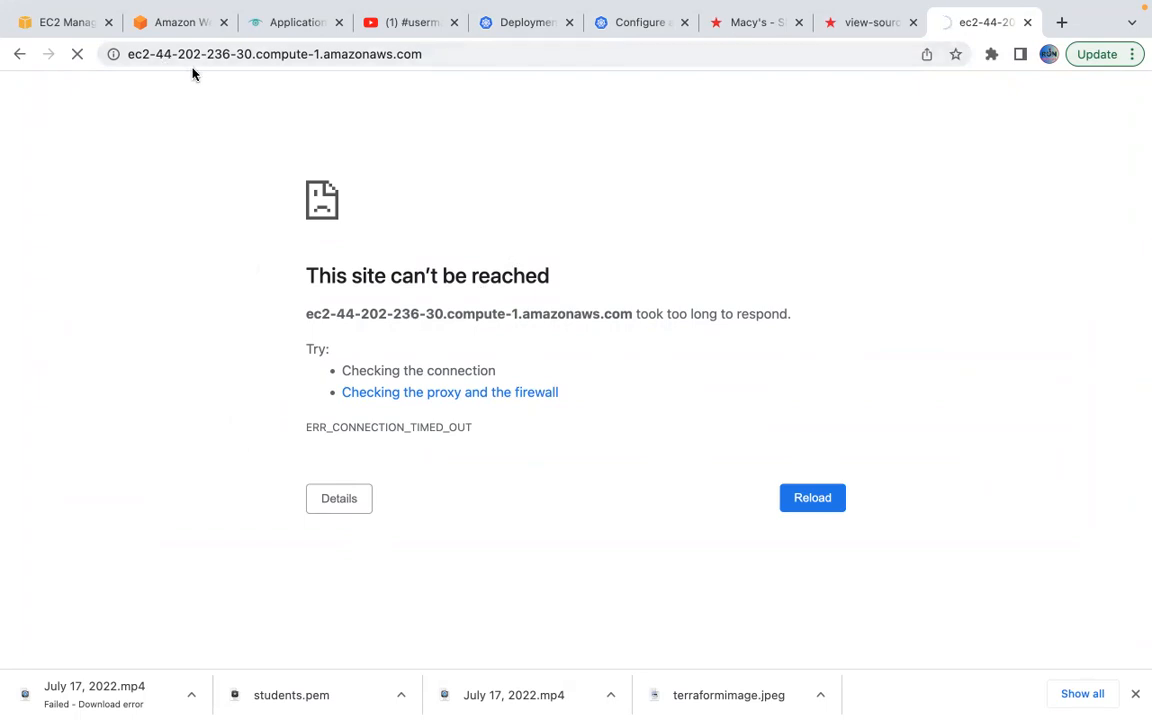
{"action": "left_click", "coordinate": [68, 24]}
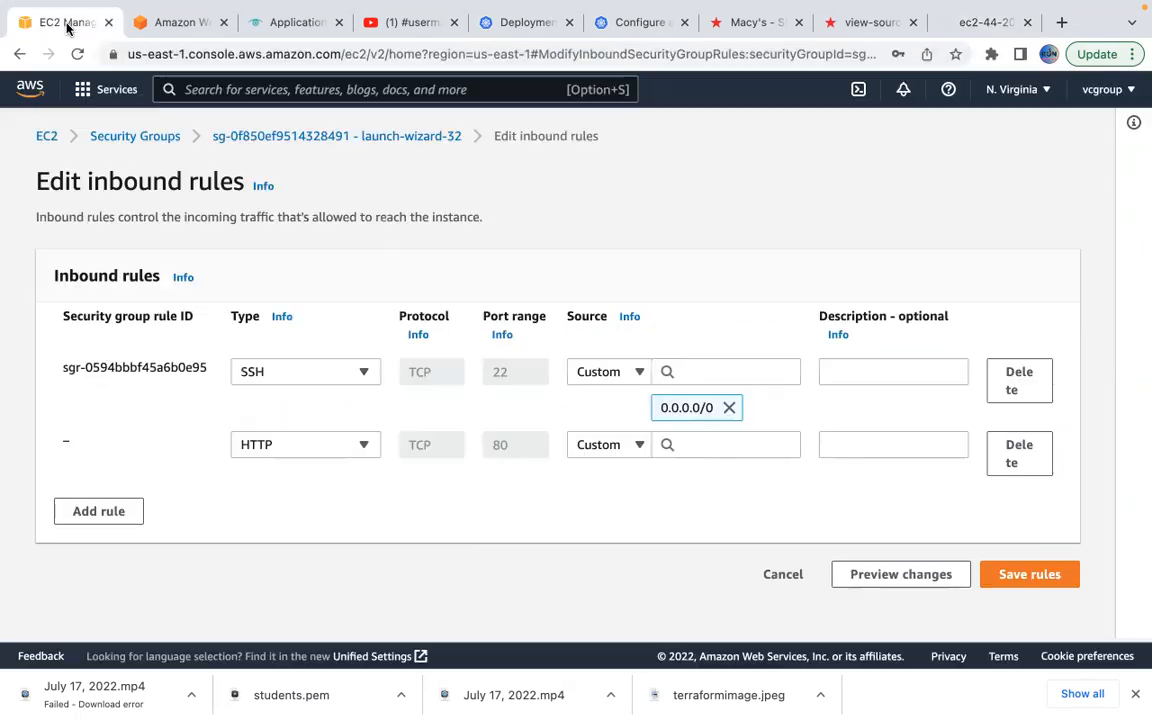
Set the HTTP rule's source to 0.0.0.0/0, save the rules, and return to the server page.
{"action": "left_click", "coordinate": [714, 445]}
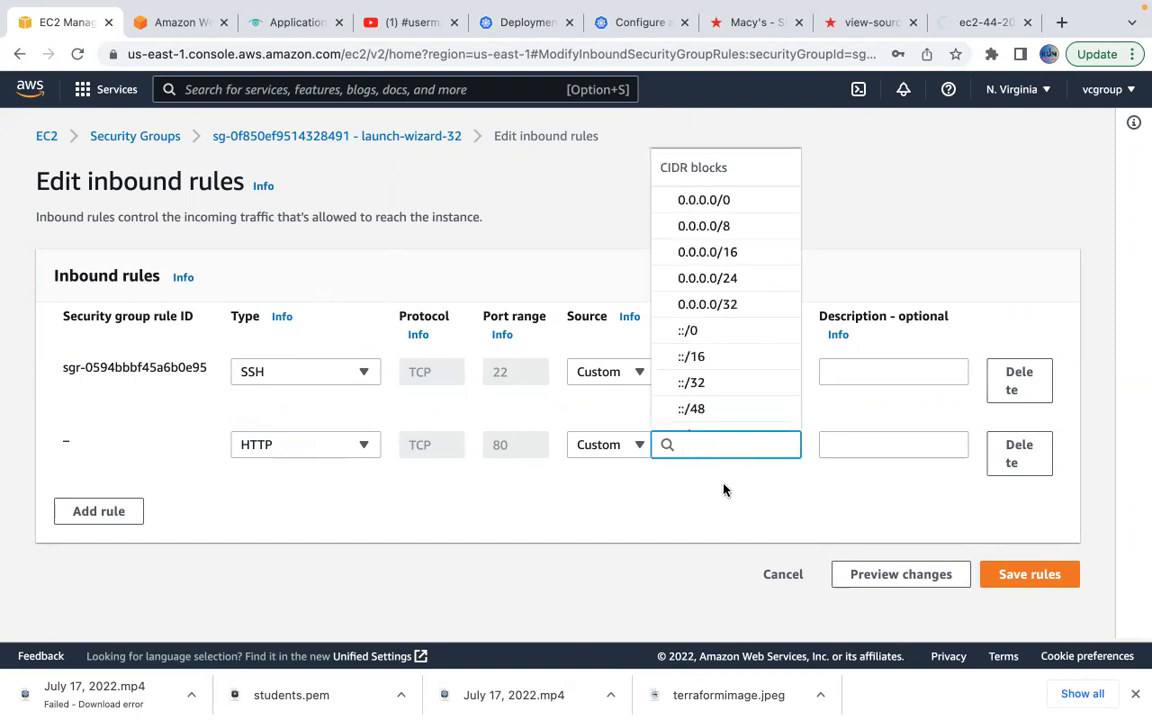
{"action": "left_click", "coordinate": [710, 203]}
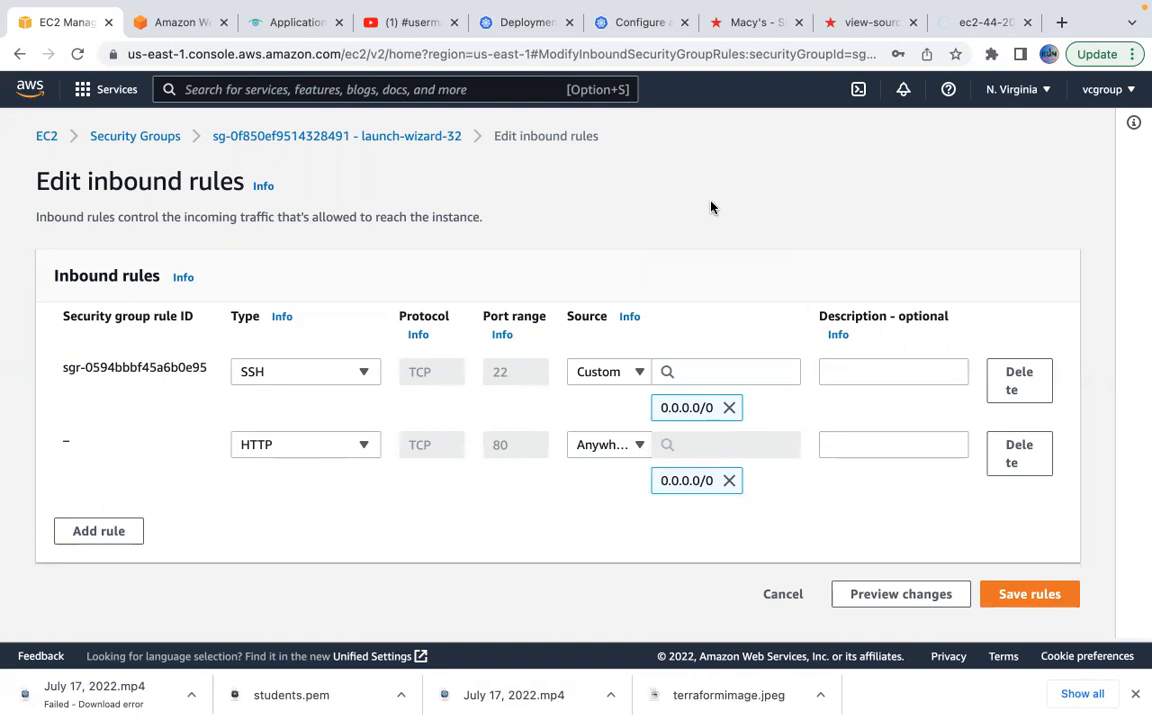
{"action": "left_click", "coordinate": [1010, 602]}
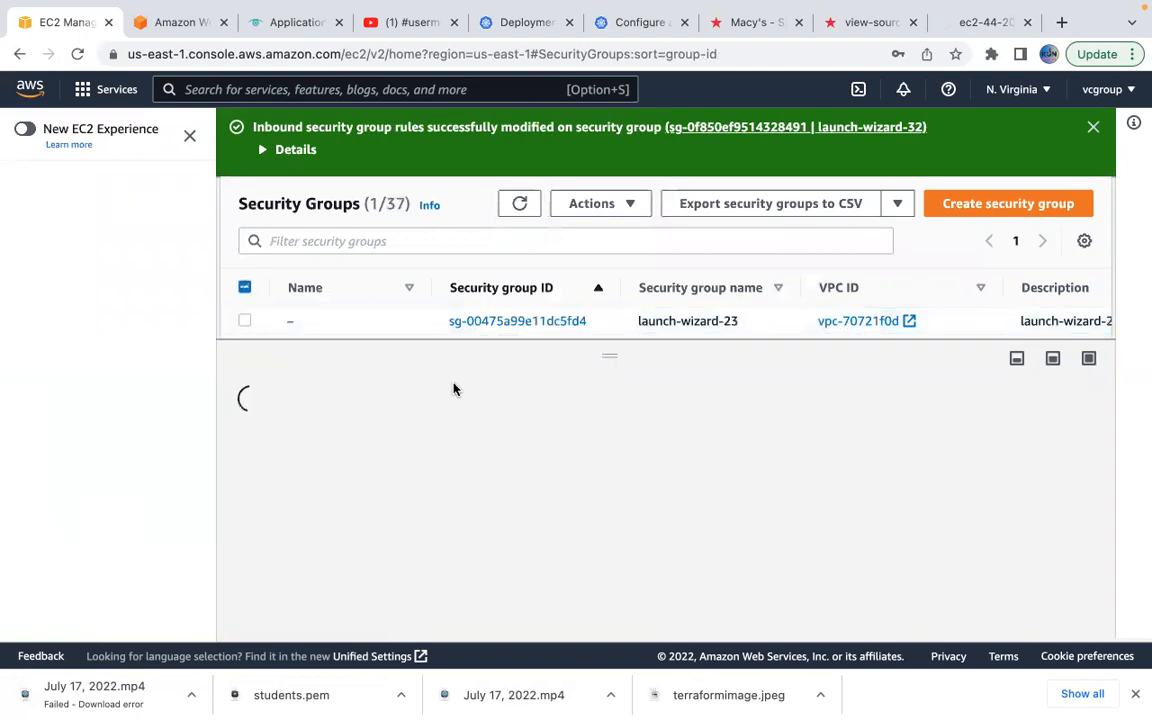
{"action": "left_click", "coordinate": [970, 25]}
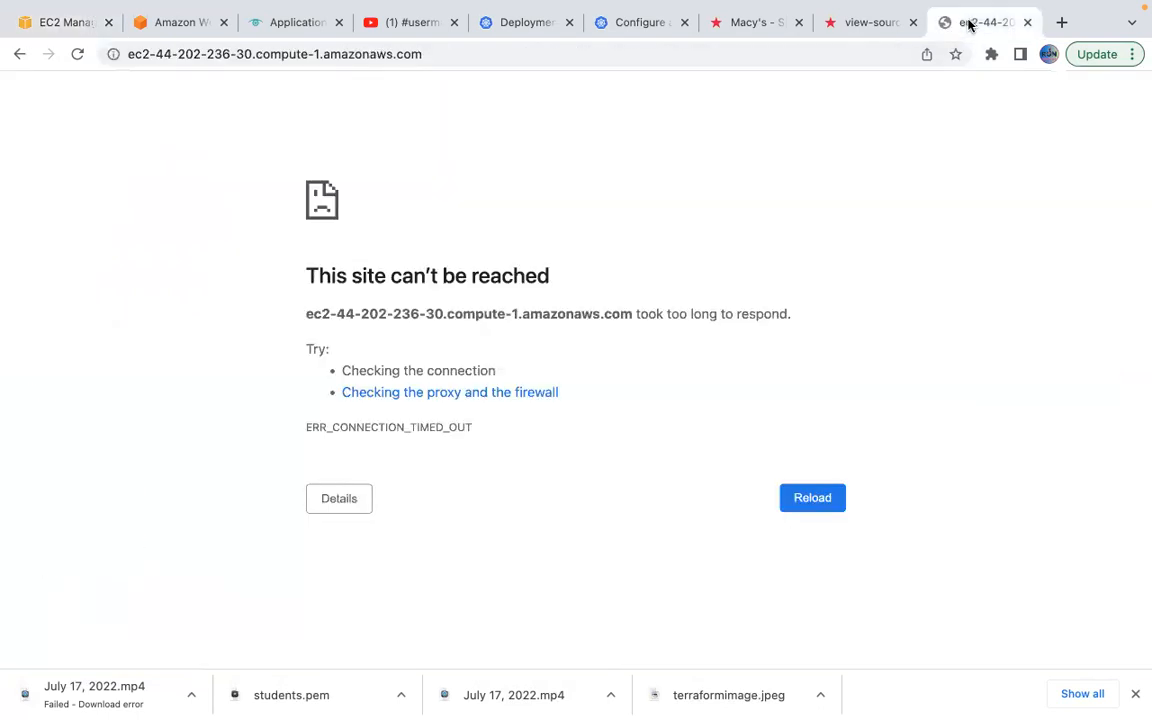
Reload the ec2-44 tab to show 'This is so much fun', select that line, and open a blank tab.
{"action": "left_click", "coordinate": [78, 55]}
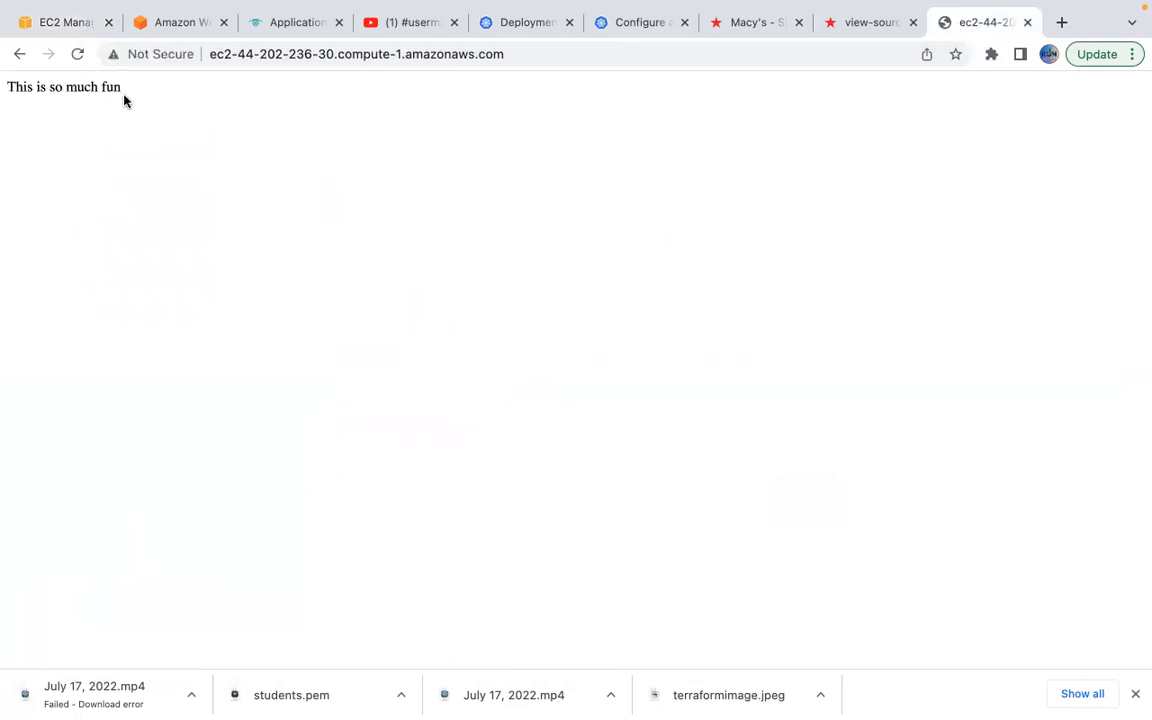
{"action": "left_click_drag", "start_coordinate": [124, 88], "coordinate": [4, 89]}
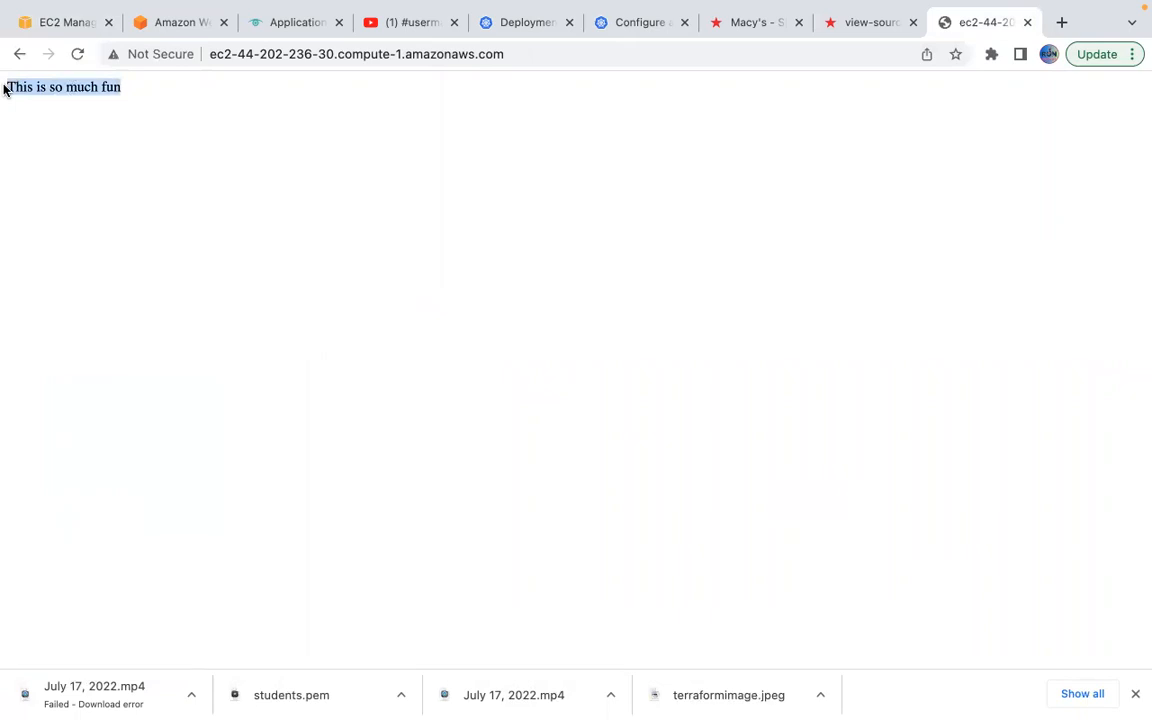
{"action": "mouse_move", "coordinate": [743, 69]}
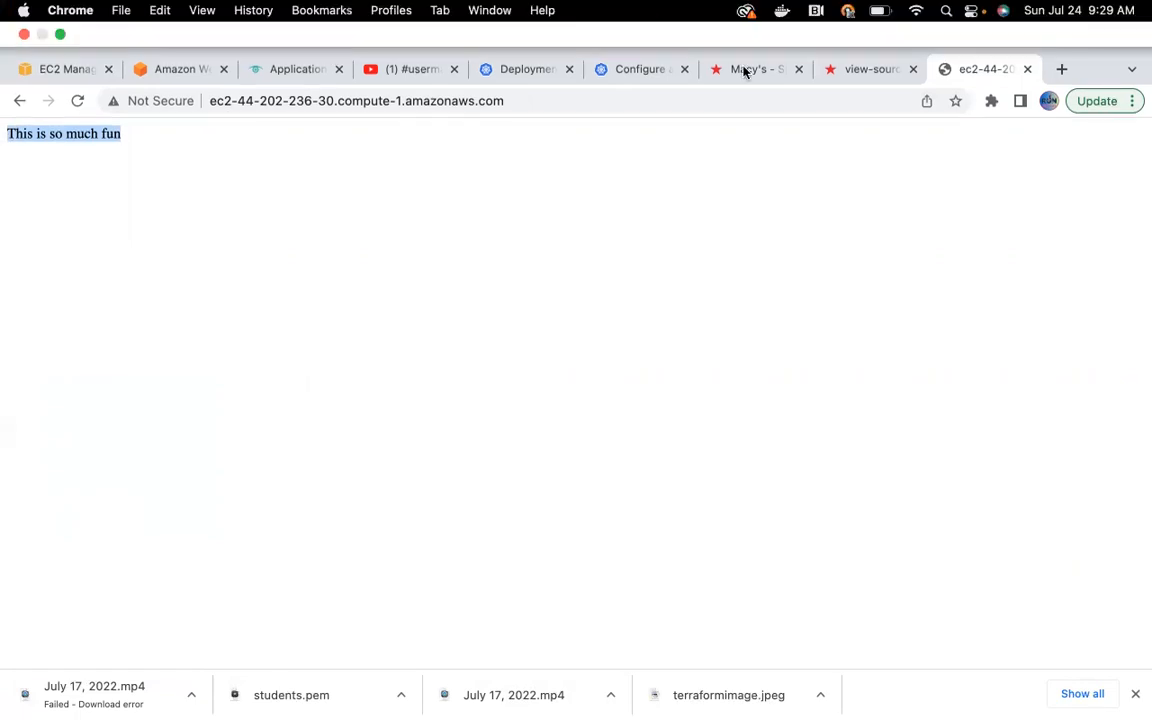
{"action": "left_click", "coordinate": [870, 69]}
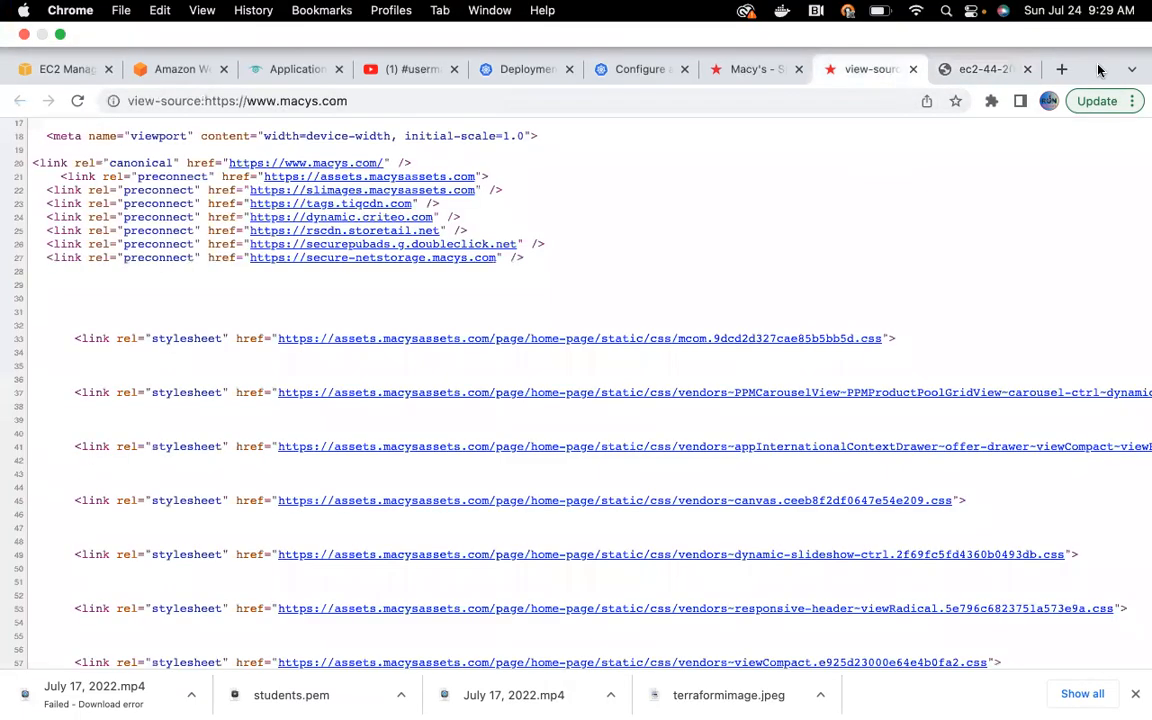
{"action": "left_click", "coordinate": [1062, 69]}
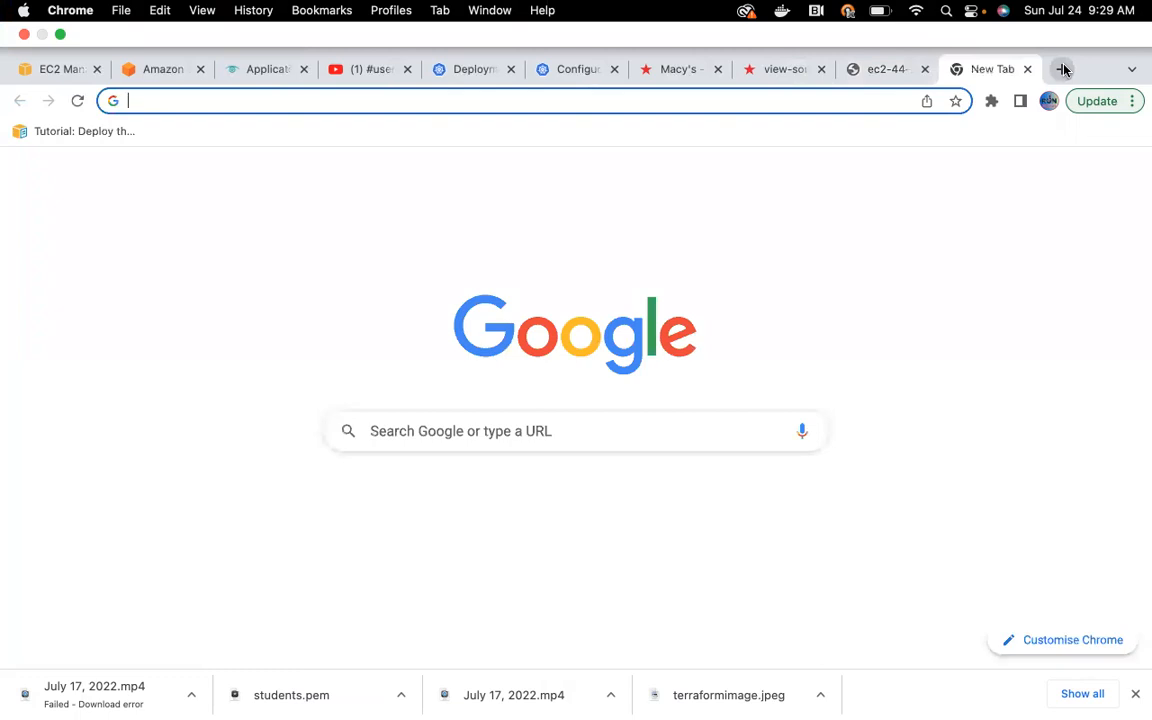
Search Google for 'sample website to register classes' and scroll through the results.
{"action": "type", "text": "sam"}
{"action": "type", "text": "webstite"}
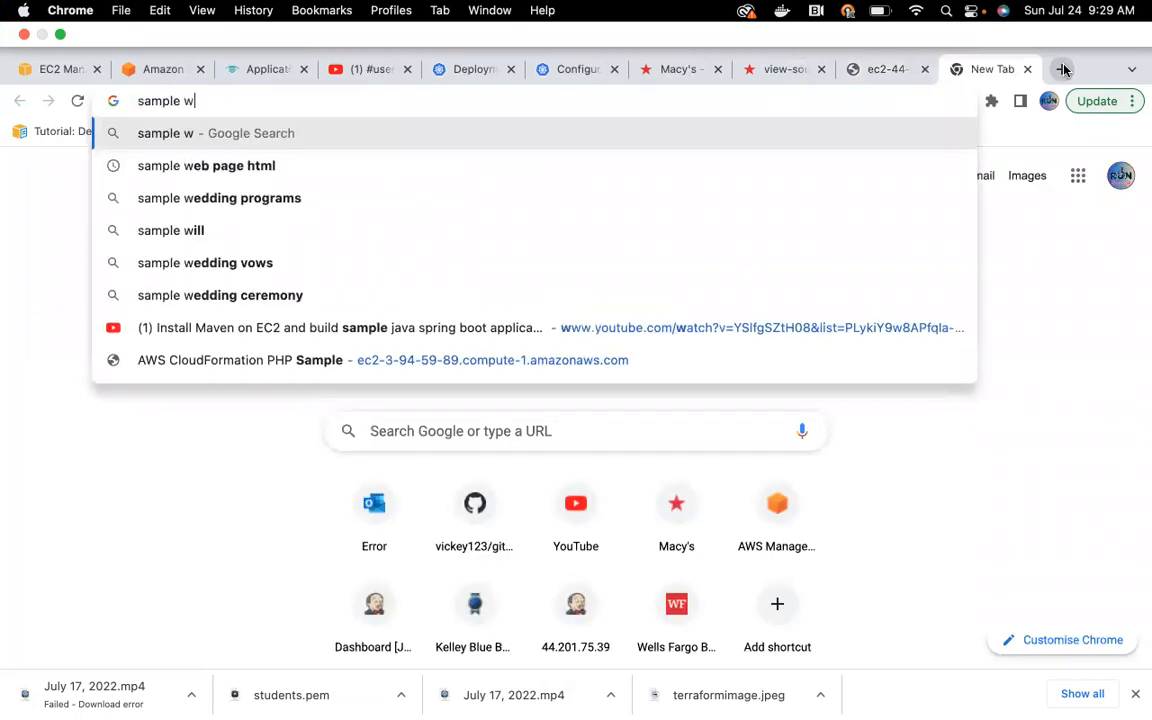
{"action": "key", "text": "BackSpace"}
{"action": "key", "text": "BackSpace"}
{"action": "key", "text": "BackSpace"}
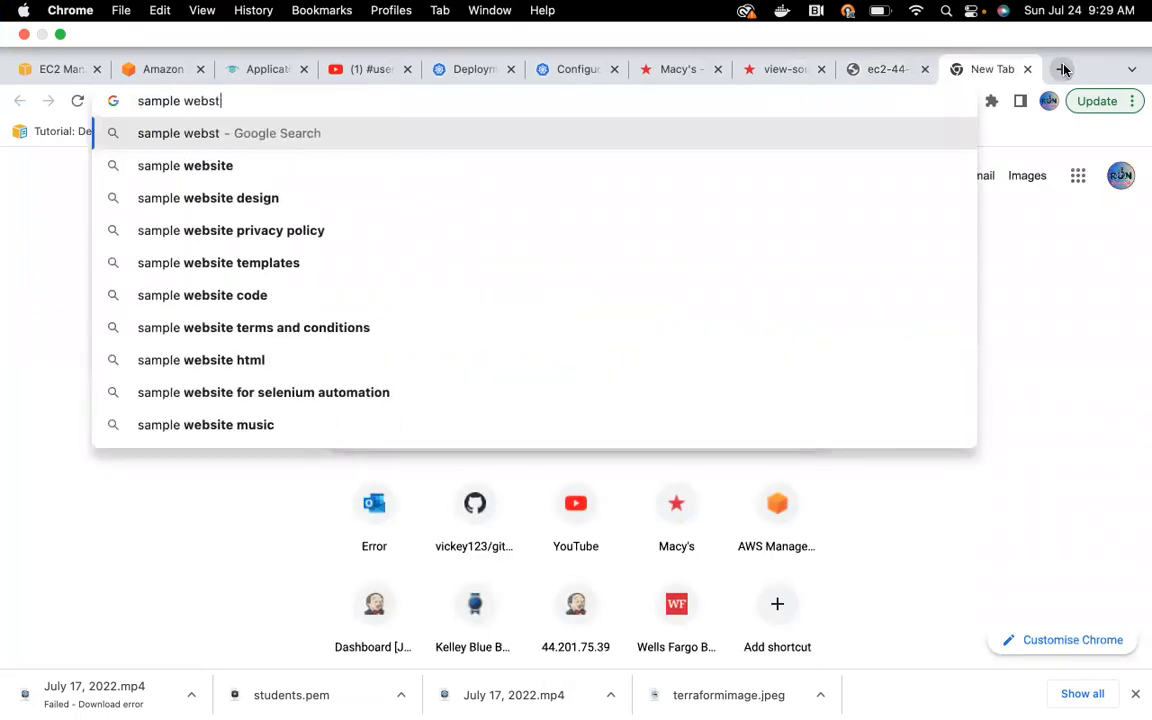
{"action": "key", "text": "BackSpace"}
{"action": "type", "text": "ite to"}
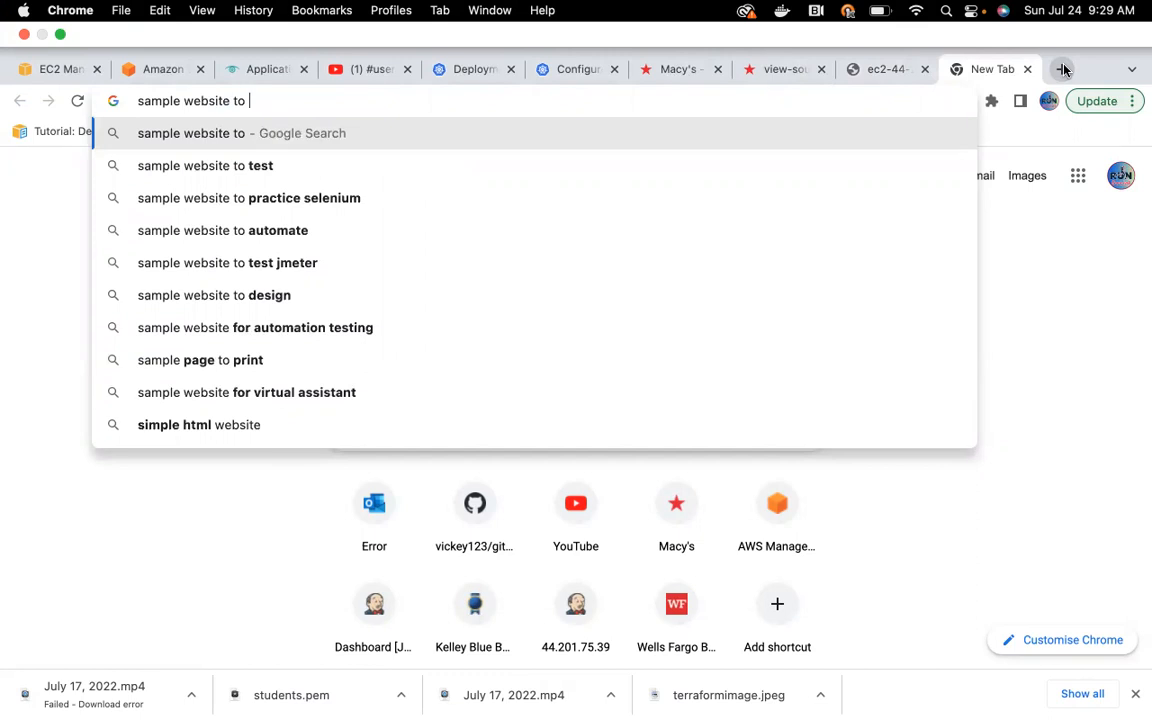
{"action": "type", "text": "register"}
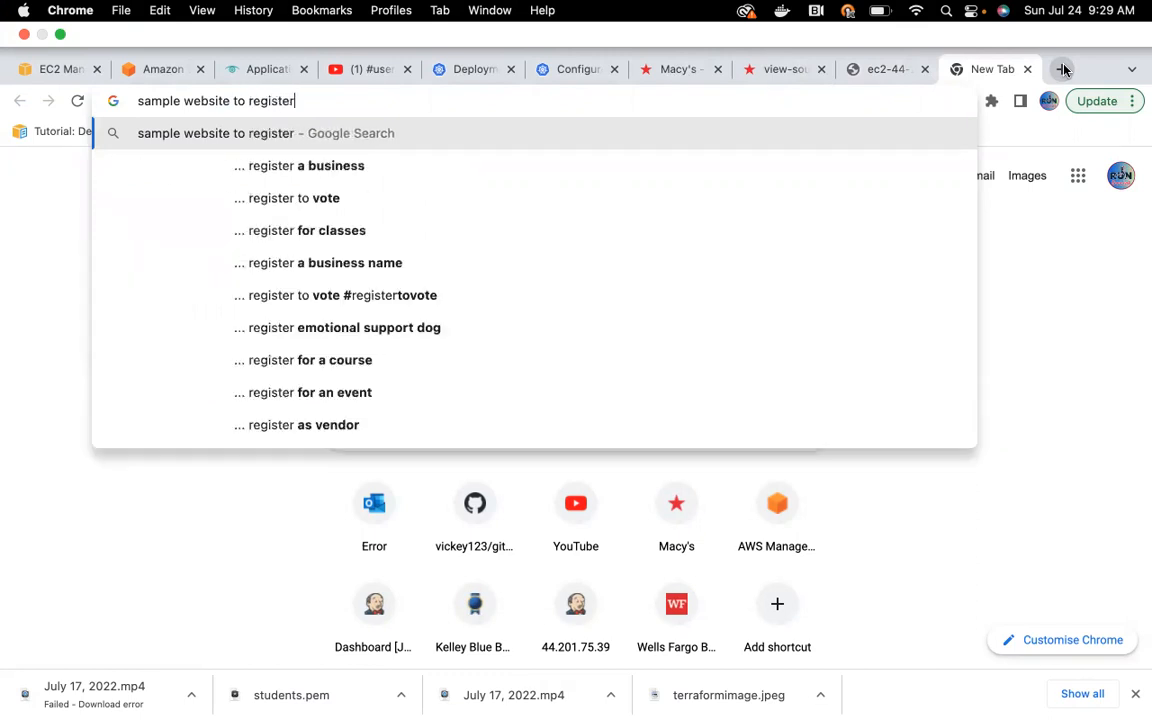
{"action": "type", "text": " clas"}
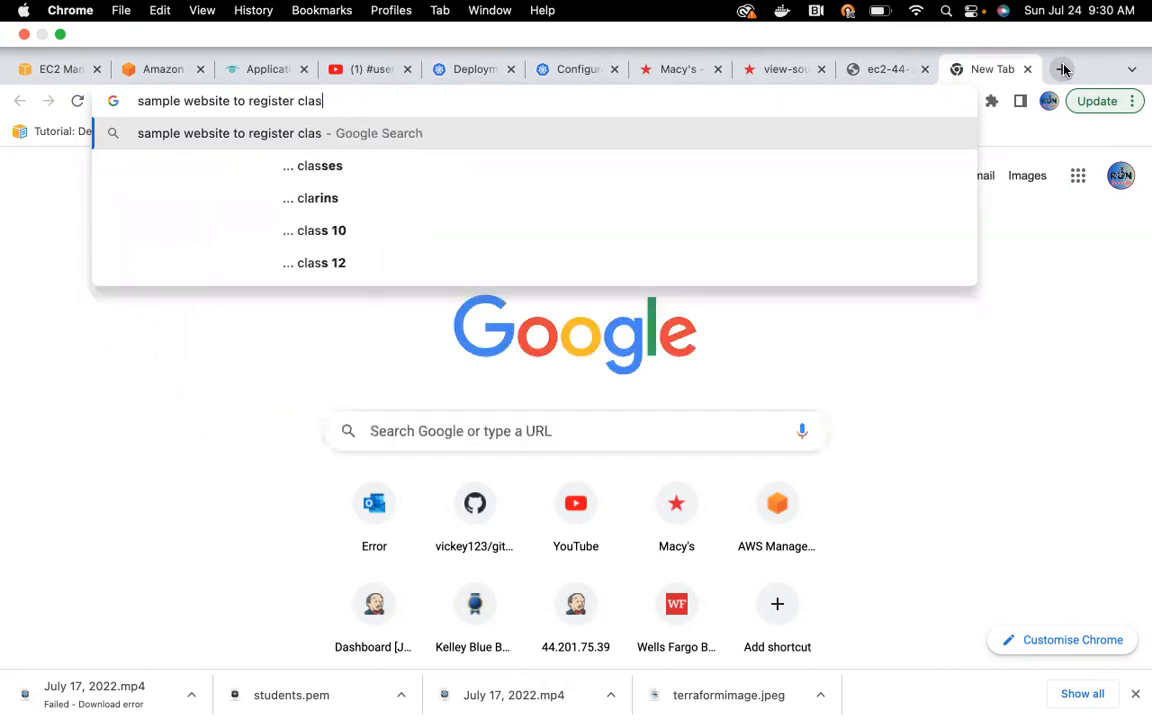
{"action": "type", "text": "ses"}
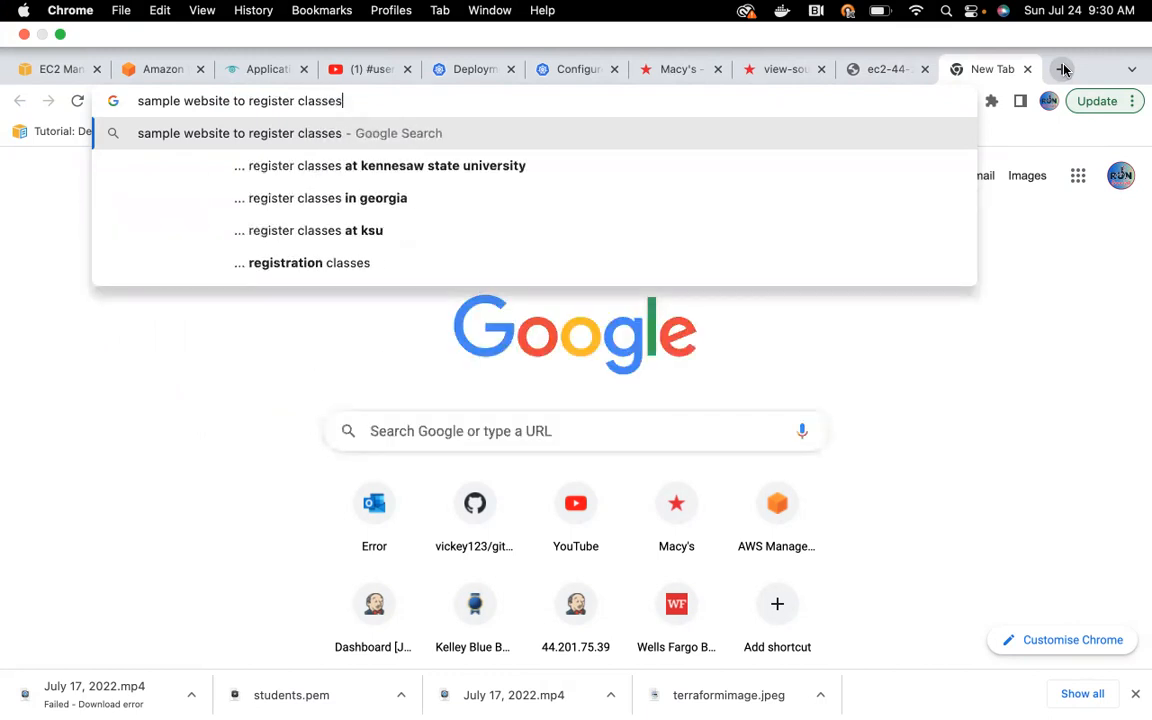
{"action": "key", "text": "Return"}
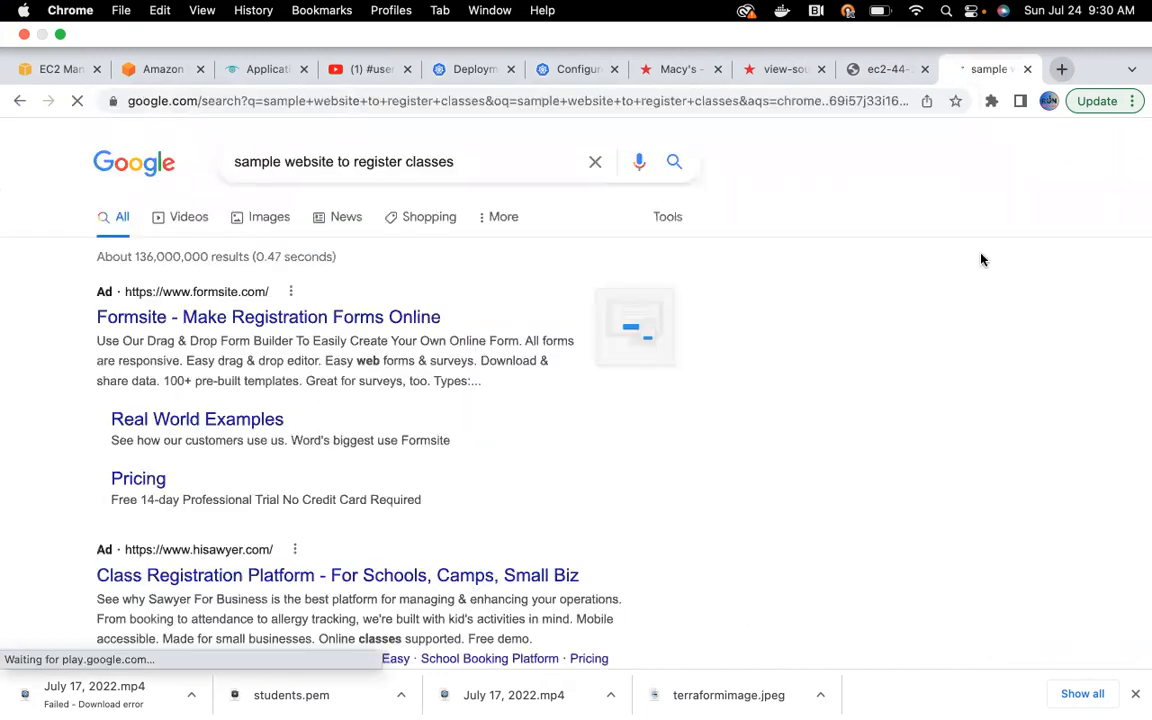
{"action": "scroll", "coordinate": [903, 427], "scroll_direction": "down", "scroll_amount": 3}
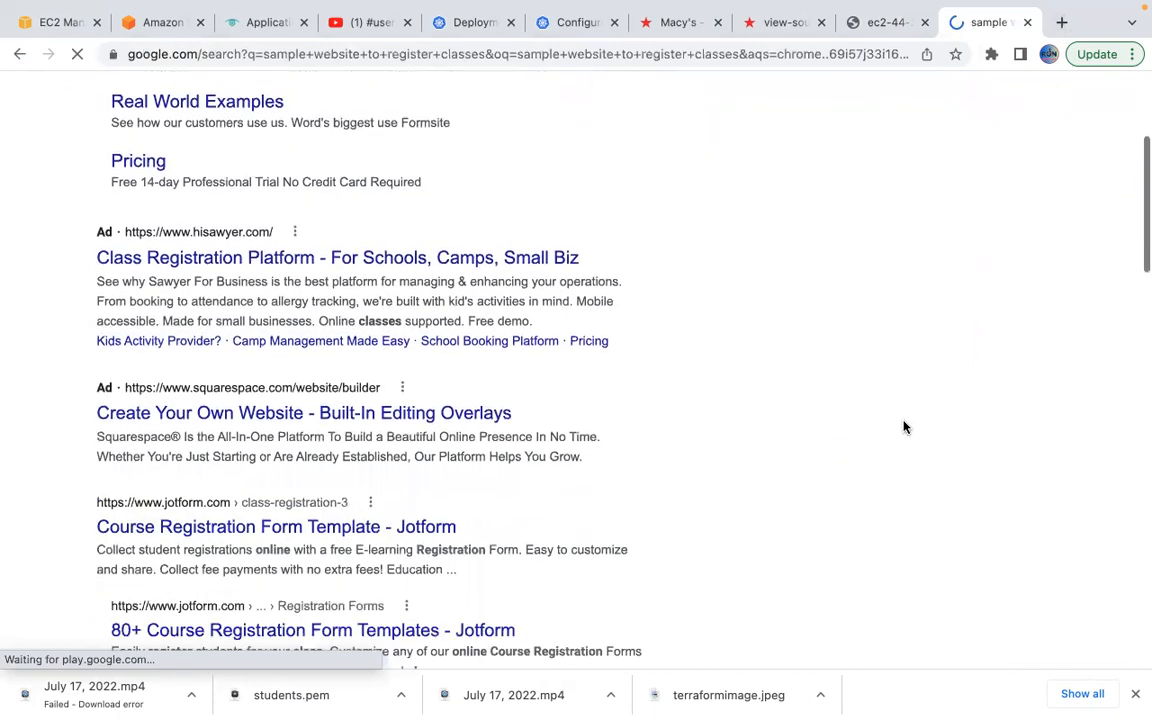
{"action": "scroll", "coordinate": [903, 427], "scroll_direction": "down", "scroll_amount": 2}
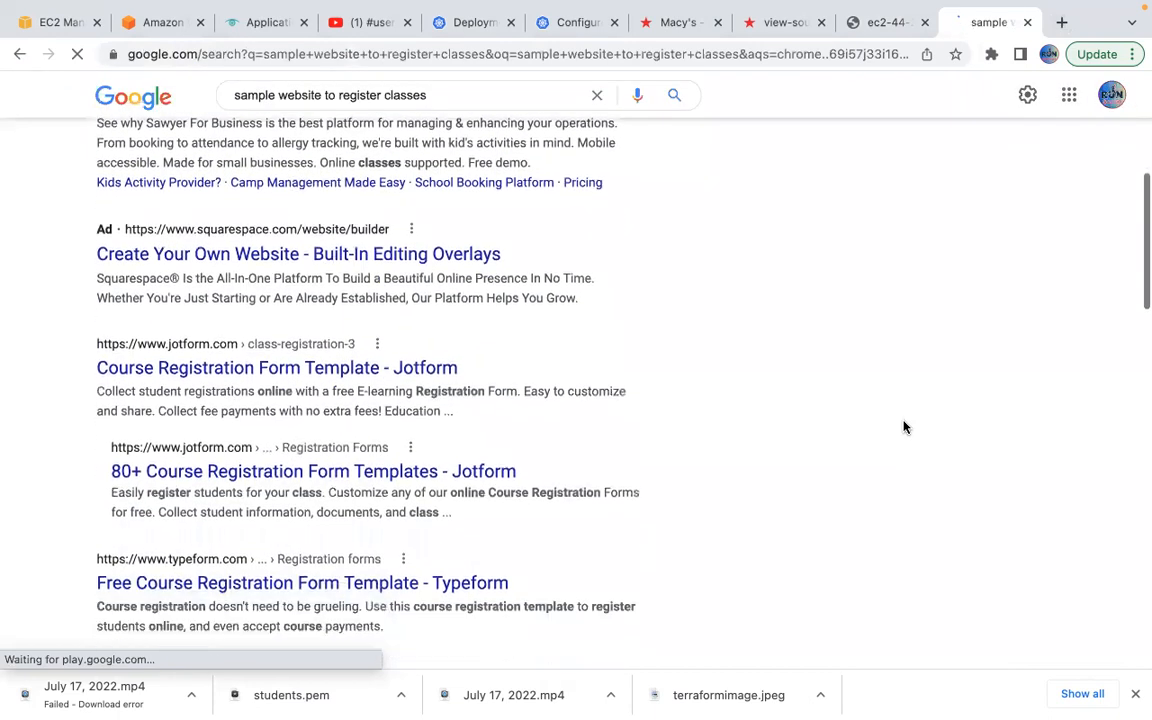
{"action": "scroll", "coordinate": [903, 427], "scroll_direction": "down", "scroll_amount": 2}
{"action": "scroll", "coordinate": [903, 427], "scroll_direction": "up", "scroll_amount": 6}
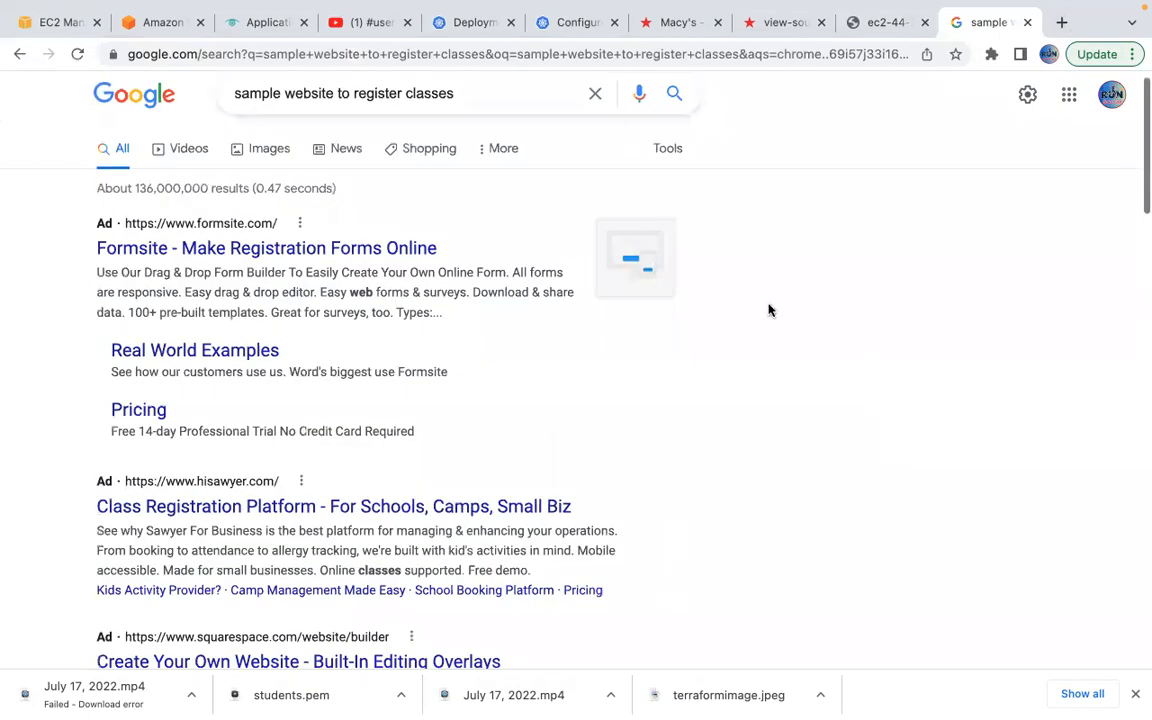
Refine the search by adding 'w3schools' to the query.
{"action": "left_click", "coordinate": [542, 98]}
{"action": "type", "text": "w"}
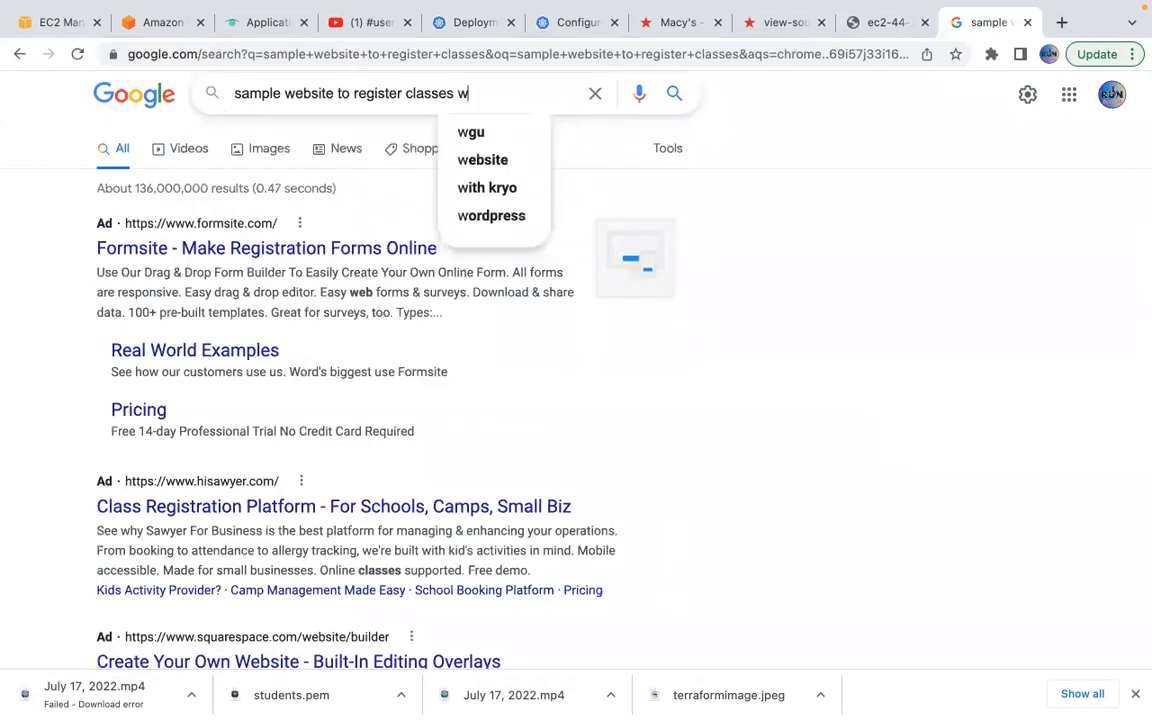
{"action": "type", "text": "3sch"}
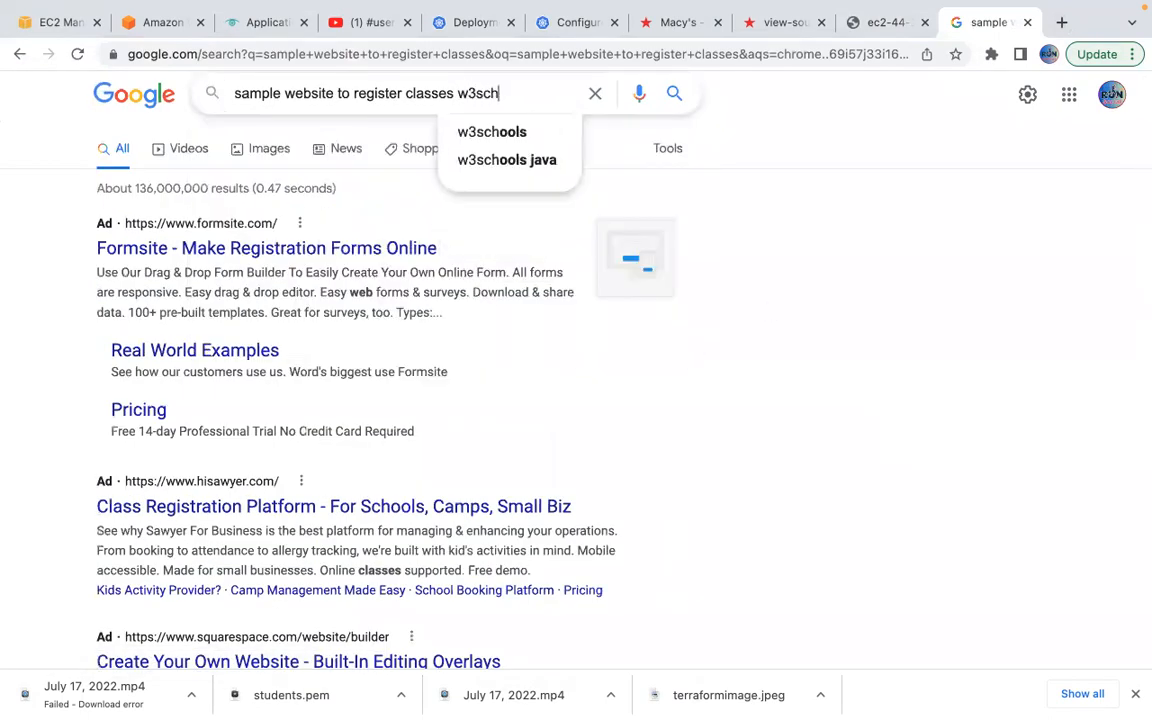
{"action": "type", "text": "ools"}
{"action": "key", "text": "Return"}
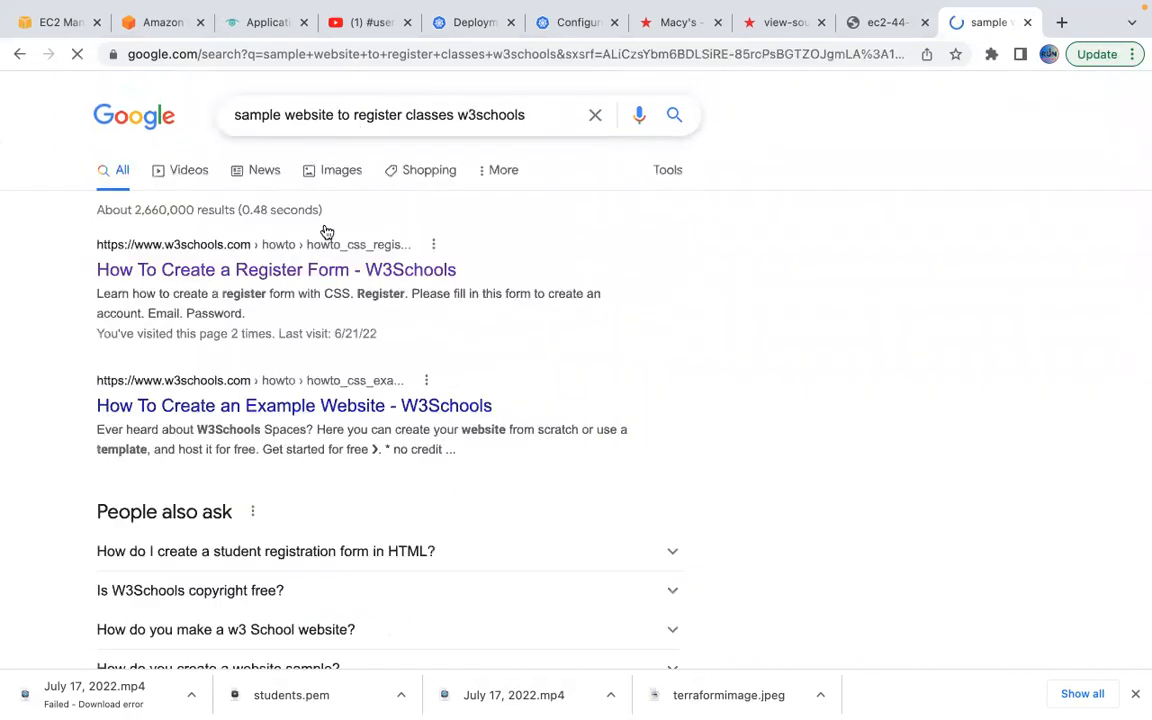
Open W3Schools' How To Create a Register Form page and scroll to its example code.
{"action": "left_click", "coordinate": [277, 270]}
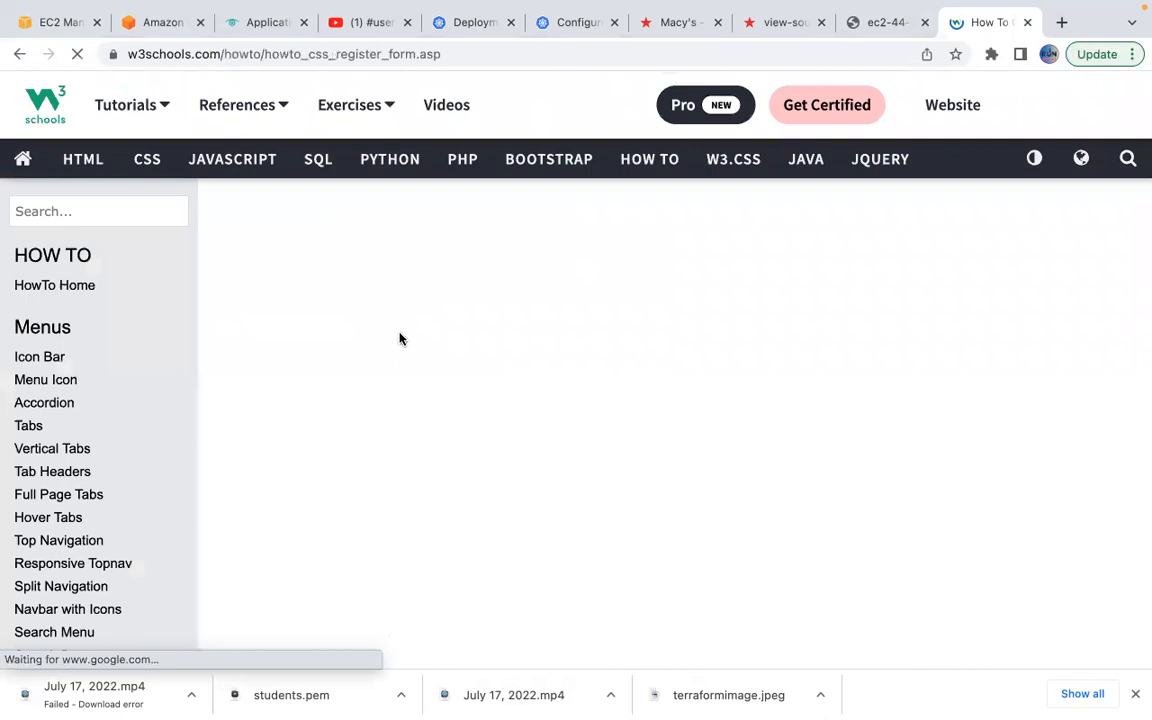
{"action": "scroll", "coordinate": [526, 390], "scroll_direction": "down", "scroll_amount": 5}
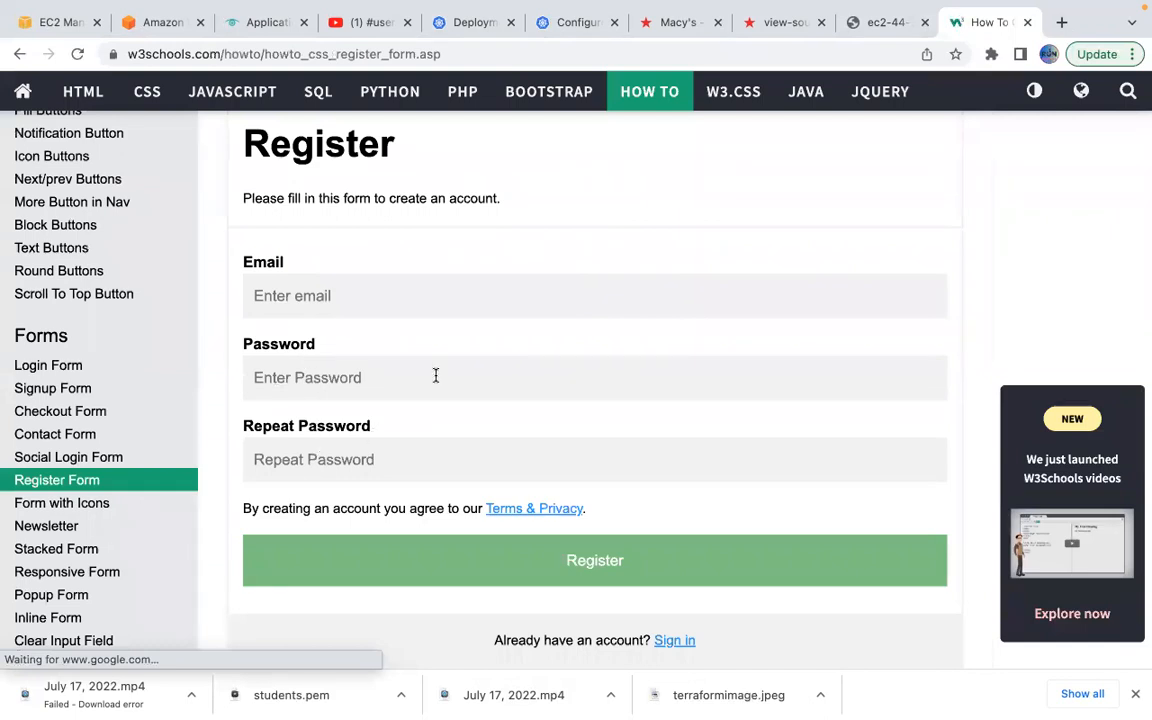
{"action": "scroll", "coordinate": [436, 375], "scroll_direction": "down", "scroll_amount": 1}
{"action": "scroll", "coordinate": [436, 375], "scroll_direction": "down", "scroll_amount": 10}
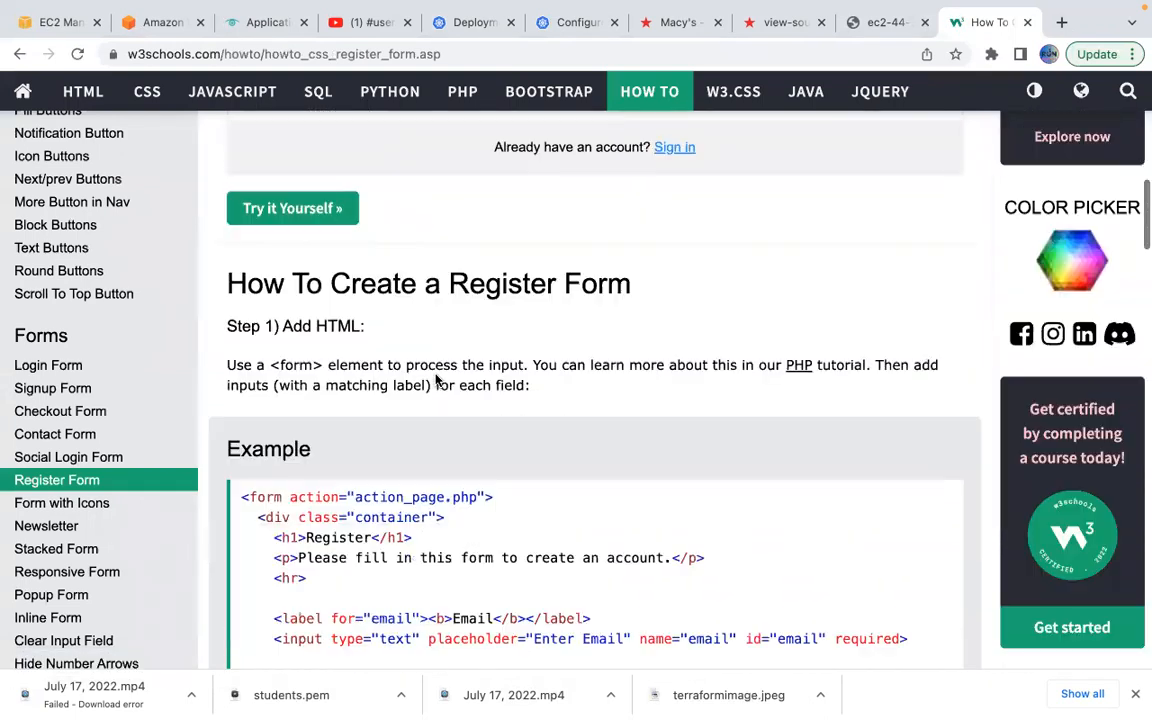
{"action": "scroll", "coordinate": [518, 447], "scroll_direction": "down", "scroll_amount": 7}
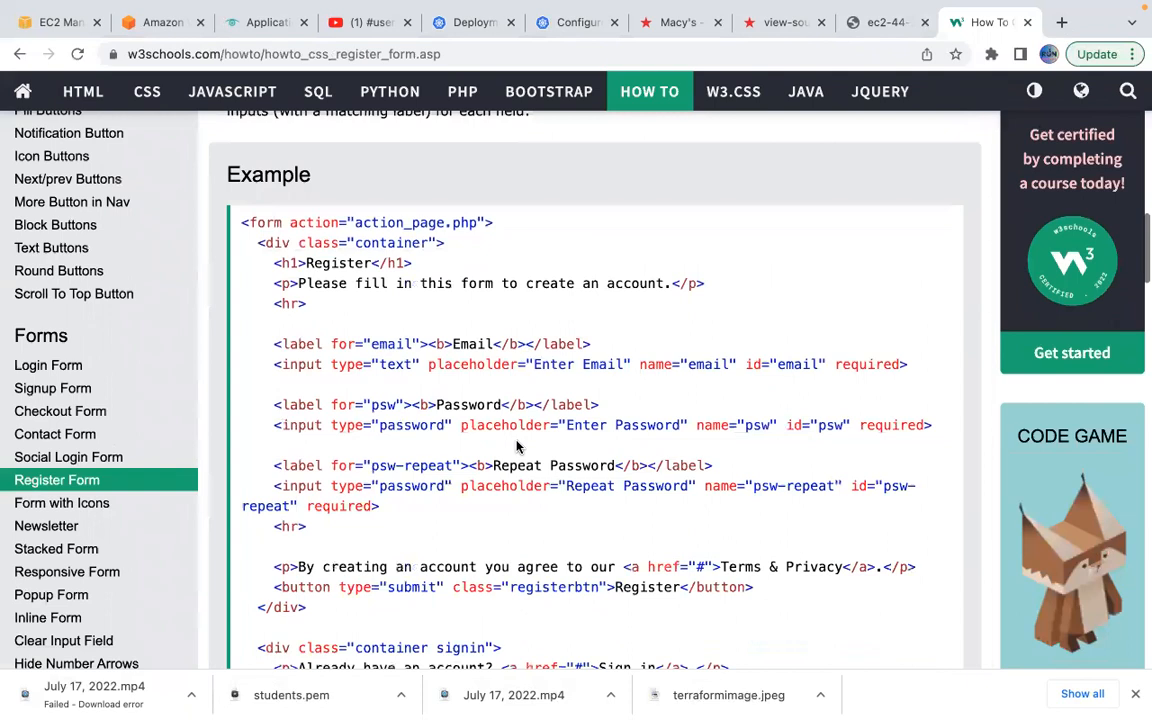
{"action": "scroll", "coordinate": [518, 447], "scroll_direction": "down", "scroll_amount": 1}
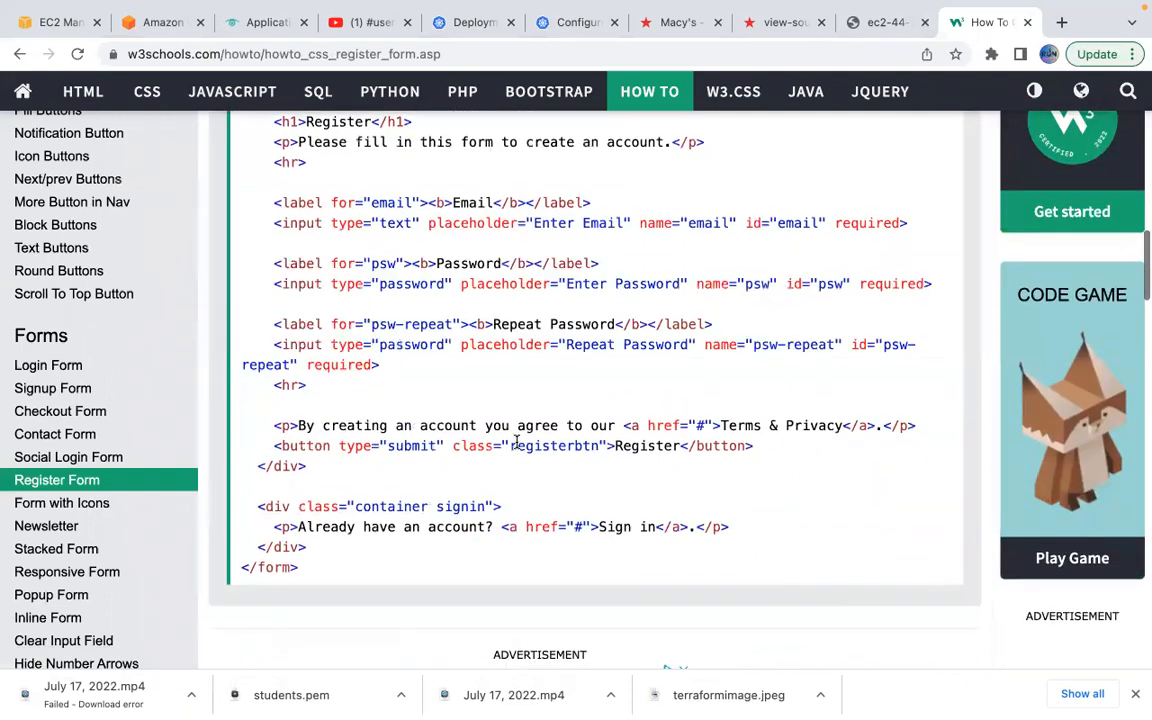
{"action": "scroll", "coordinate": [517, 441], "scroll_direction": "up", "scroll_amount": 1}
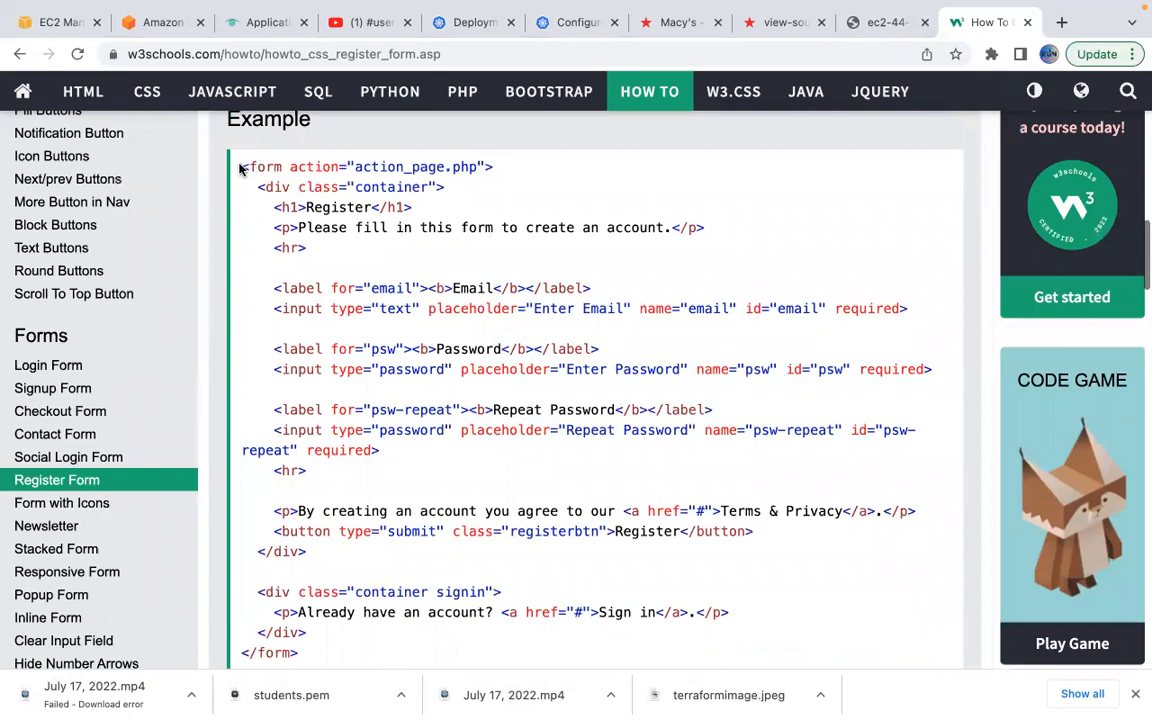
Select the example register form HTML from <form> through </form>.
{"action": "left_click_drag", "start_coordinate": [240, 163], "coordinate": [262, 240]}
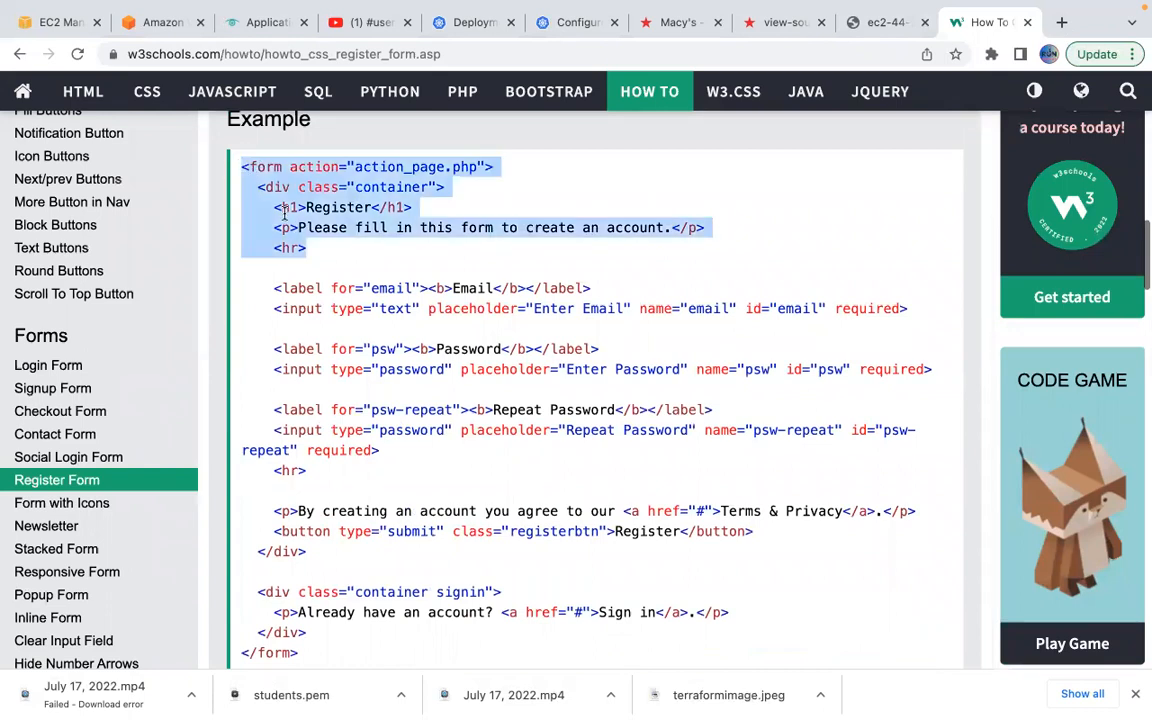
{"action": "left_click", "coordinate": [256, 193]}
{"action": "left_click_drag", "start_coordinate": [239, 167], "coordinate": [367, 655]}
{"action": "key", "text": "super+c"}
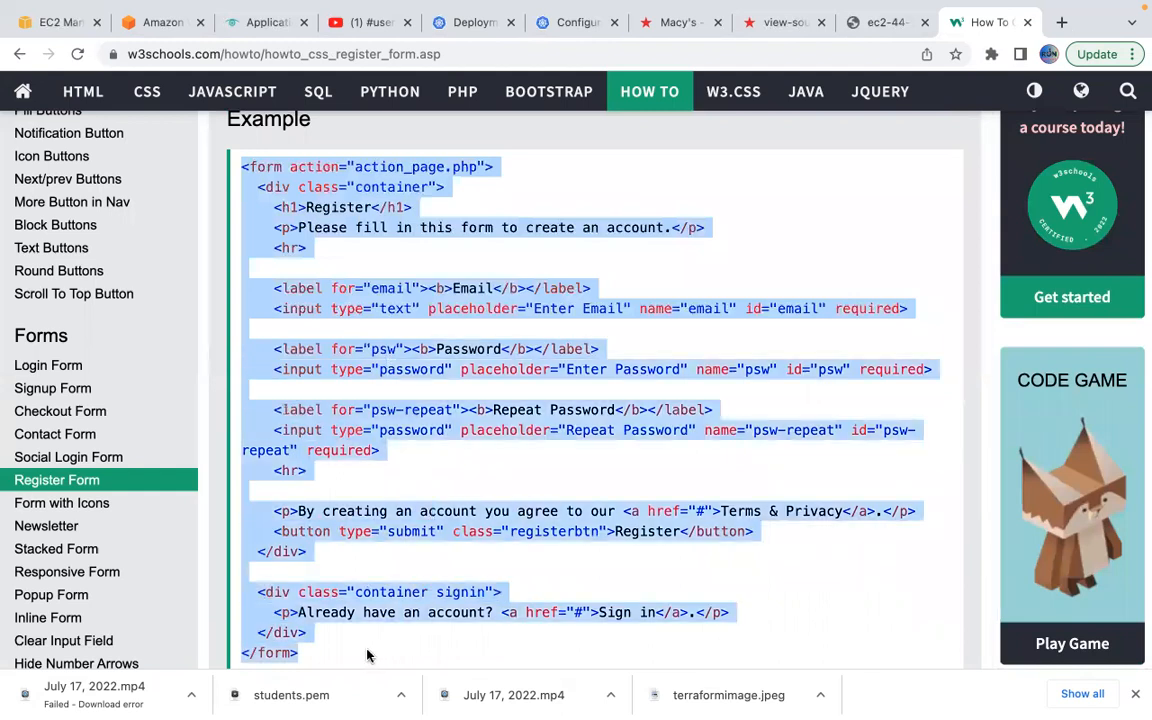
{"action": "scroll", "coordinate": [368, 648], "scroll_direction": "down", "scroll_amount": 1}
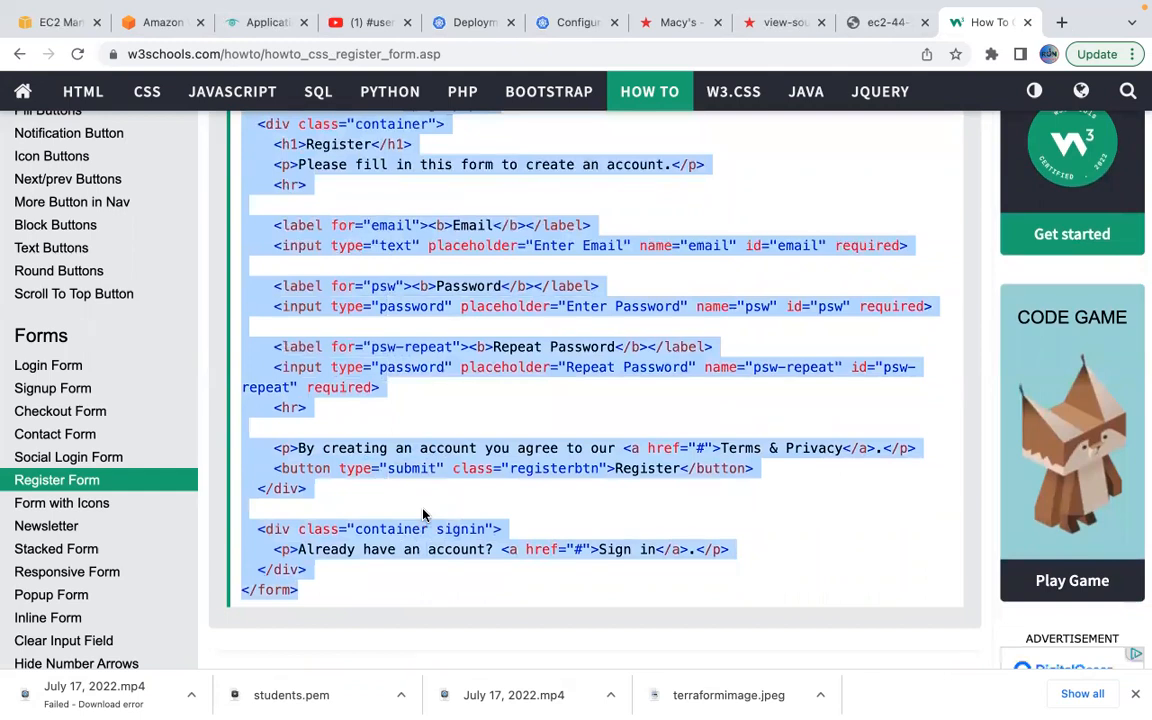
Open index.html in vim in the EC2 server's terminal.
{"action": "mouse_move", "coordinate": [790, 705]}
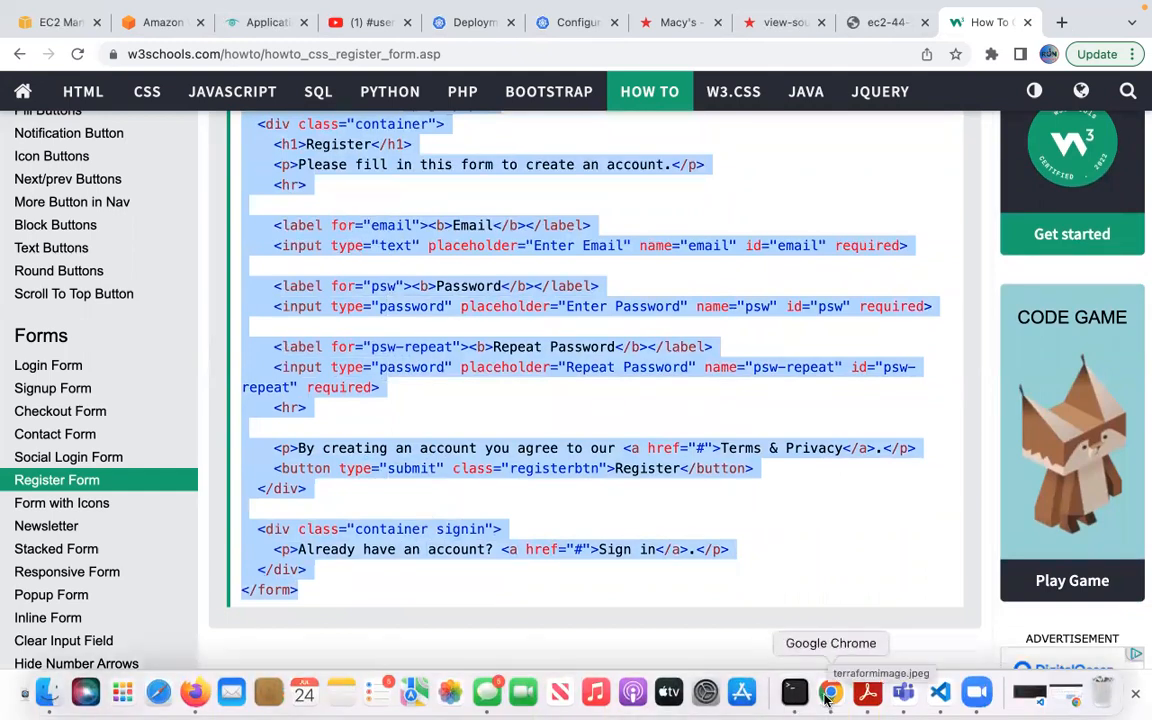
{"action": "left_click", "coordinate": [794, 692]}
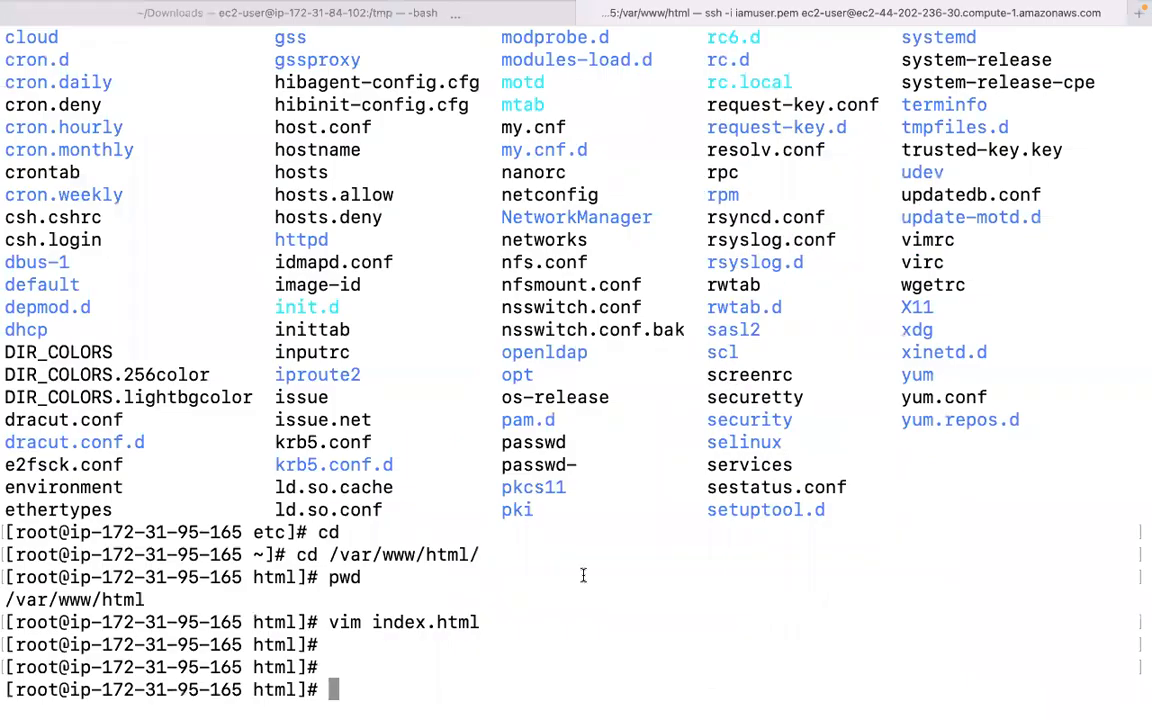
{"action": "type", "text": "vim i"}
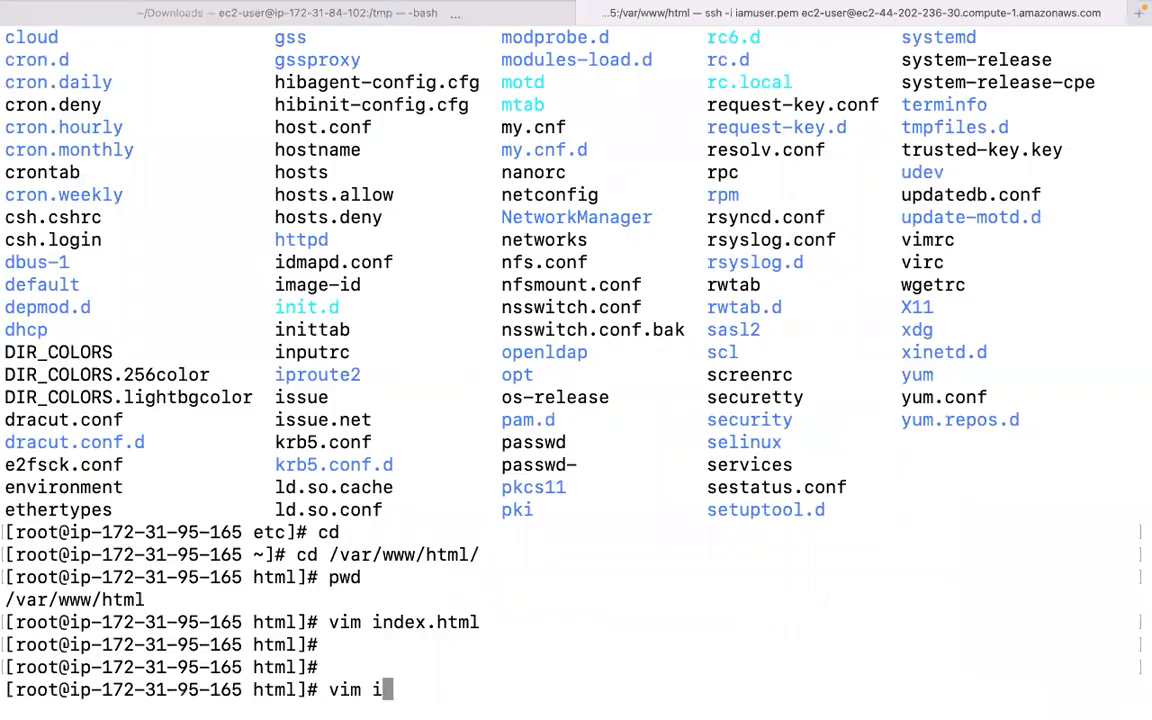
{"action": "key", "text": "Tab"}
{"action": "key", "text": "Return"}
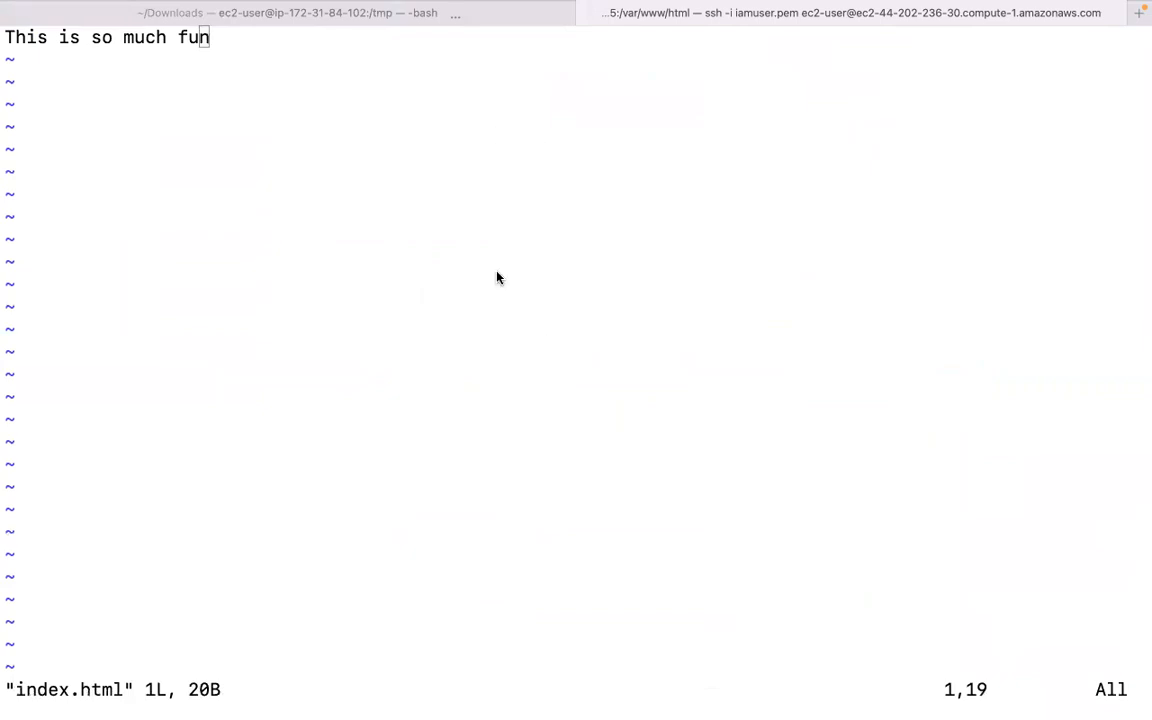
Replace the placeholder line with the pasted register form HTML and save with :wq!
{"action": "left_click", "coordinate": [567, 221]}
{"action": "key", "text": "Left"}
{"action": "key", "text": "Left"}
{"action": "key", "text": "Left"}
{"action": "key", "text": "Left"}
{"action": "key", "text": "Left"}
{"action": "key", "text": "Left"}
{"action": "key", "text": "shift+i"}
{"action": "key", "text": "Right"}
{"action": "key", "text": "Right"}
{"action": "key", "text": "Right"}
{"action": "key", "text": "Right"}
{"action": "key", "text": "Right"}
{"action": "key", "text": "Right"}
{"action": "key", "text": "Right"}
{"action": "key", "text": "Right"}
{"action": "key", "text": "Right"}
{"action": "key", "text": "Right"}
{"action": "key", "text": "Right"}
{"action": "key", "text": "Right"}
{"action": "key", "text": "Right"}
{"action": "key", "text": "Right"}
{"action": "key", "text": "Right"}
{"action": "key", "text": "Right"}
{"action": "key", "text": "Right"}
{"action": "key", "text": "Right"}
{"action": "key", "text": "Right"}
{"action": "key", "text": "BackSpace"}
{"action": "key", "text": "BackSpace"}
{"action": "key", "text": "BackSpace"}
{"action": "key", "text": "BackSpace"}
{"action": "key", "text": "BackSpace"}
{"action": "key", "text": "BackSpace"}
{"action": "key", "text": "BackSpace"}
{"action": "key", "text": "BackSpace"}
{"action": "key", "text": "BackSpace"}
{"action": "key", "text": "BackSpace"}
{"action": "key", "text": "BackSpace"}
{"action": "key", "text": "BackSpace"}
{"action": "key", "text": "BackSpace"}
{"action": "key", "text": "BackSpace"}
{"action": "key", "text": "BackSpace"}
{"action": "key", "text": "BackSpace"}
{"action": "key", "text": "BackSpace"}
{"action": "key", "text": "BackSpace"}
{"action": "key", "text": "BackSpace"}
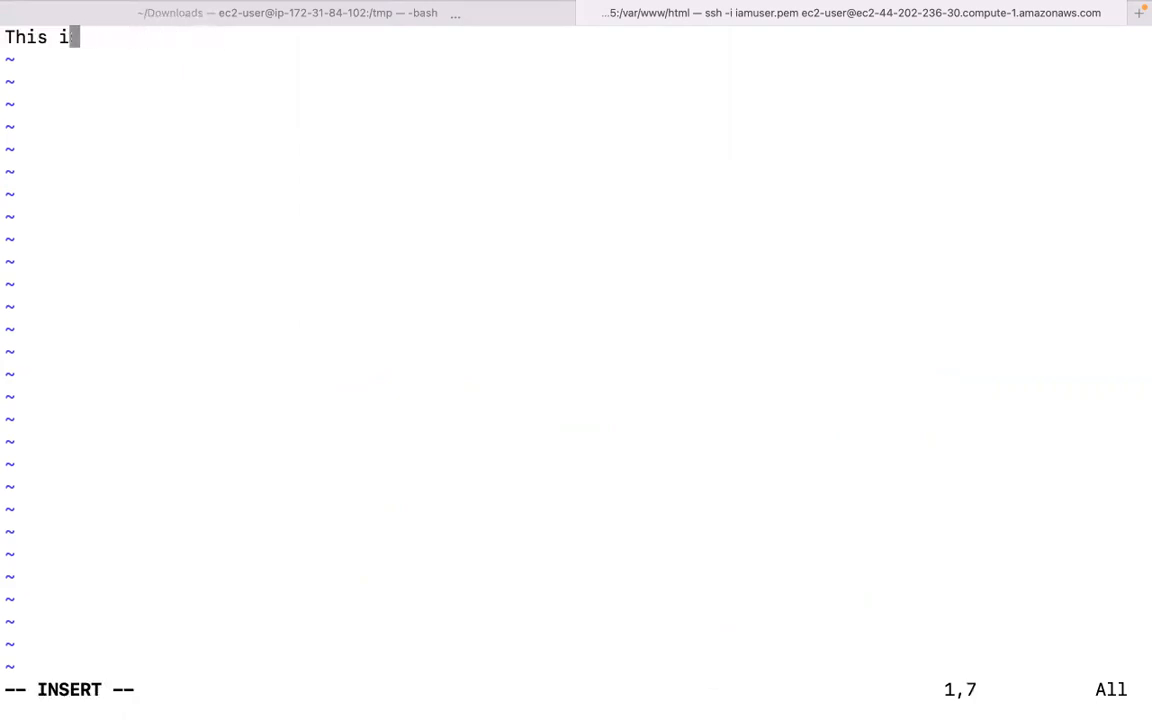
{"action": "key", "text": "super+v"}
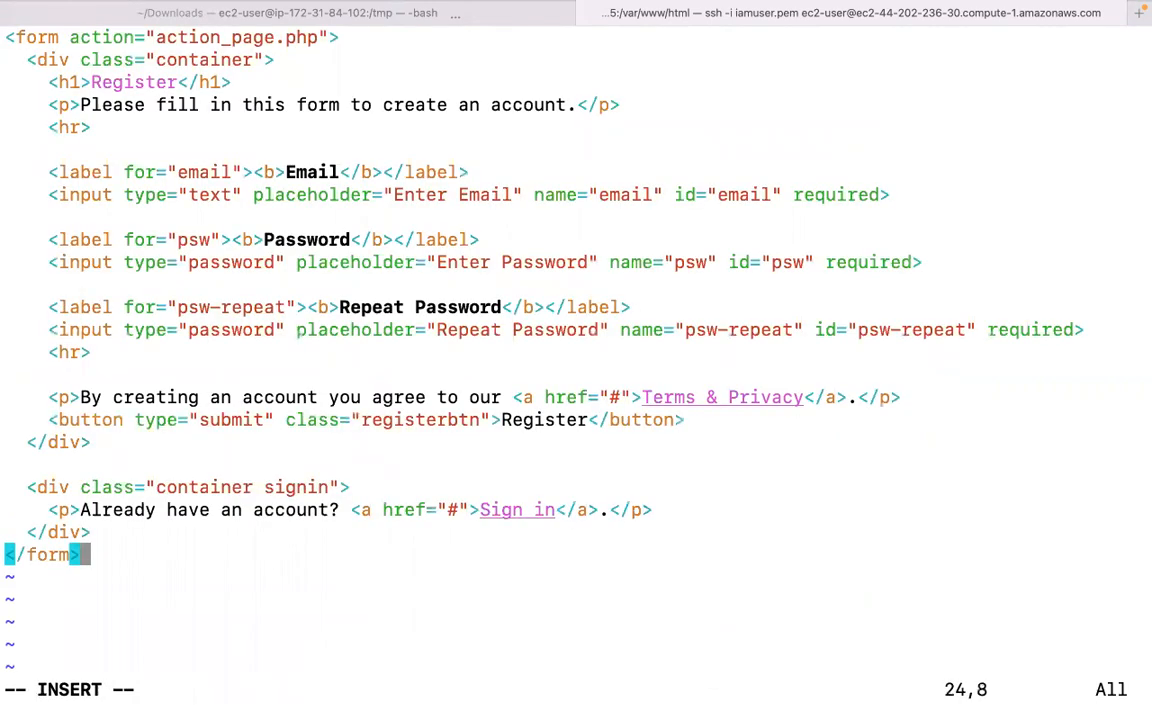
{"action": "key", "text": "Escape"}
{"action": "type", "text": ":wq!"}
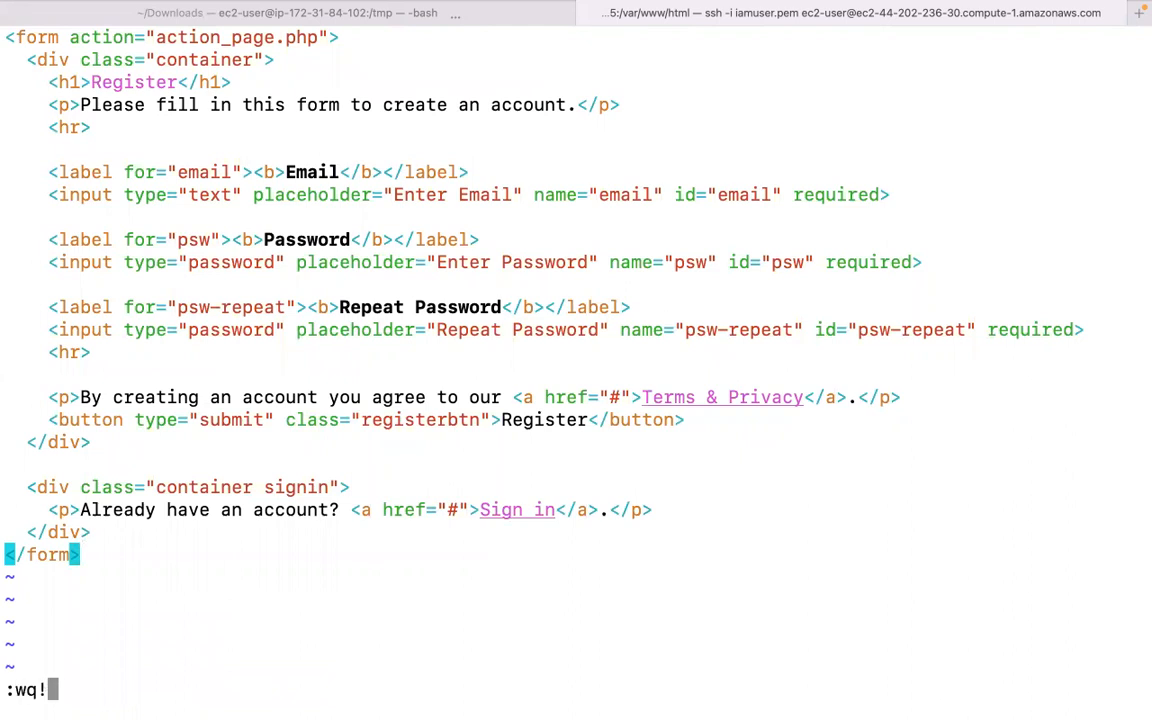
{"action": "key", "text": "Return"}
{"action": "key", "text": "Return"}
{"action": "key", "text": "Return"}
{"action": "key", "text": "Return"}
{"action": "key", "text": "Return"}
{"action": "mouse_move", "coordinate": [578, 706]}
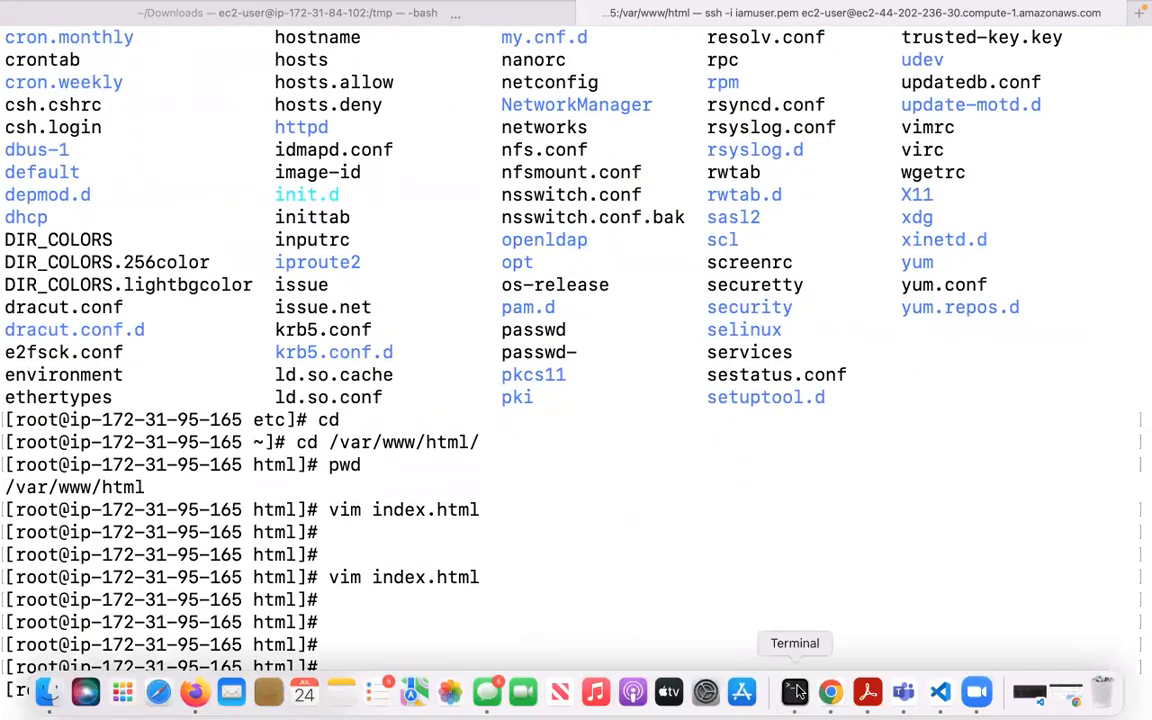
Reload the ec2-44 tab in Chrome to see the Register form page.
{"action": "left_click", "coordinate": [822, 697]}
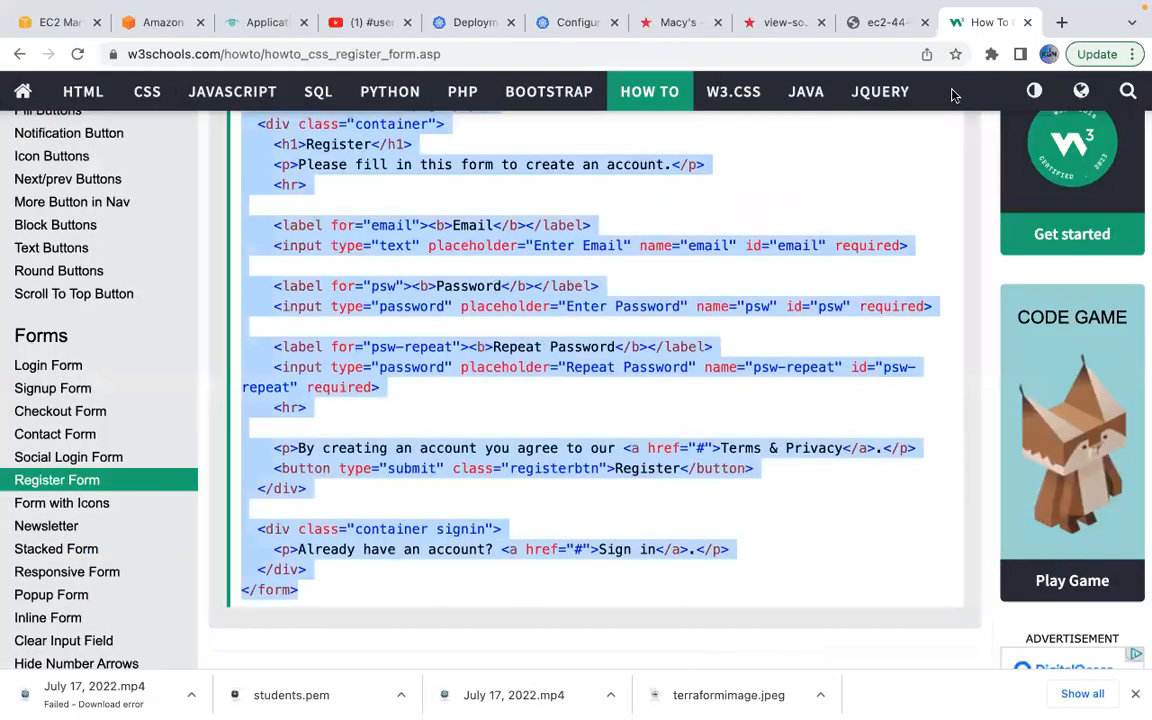
{"action": "left_click", "coordinate": [868, 27]}
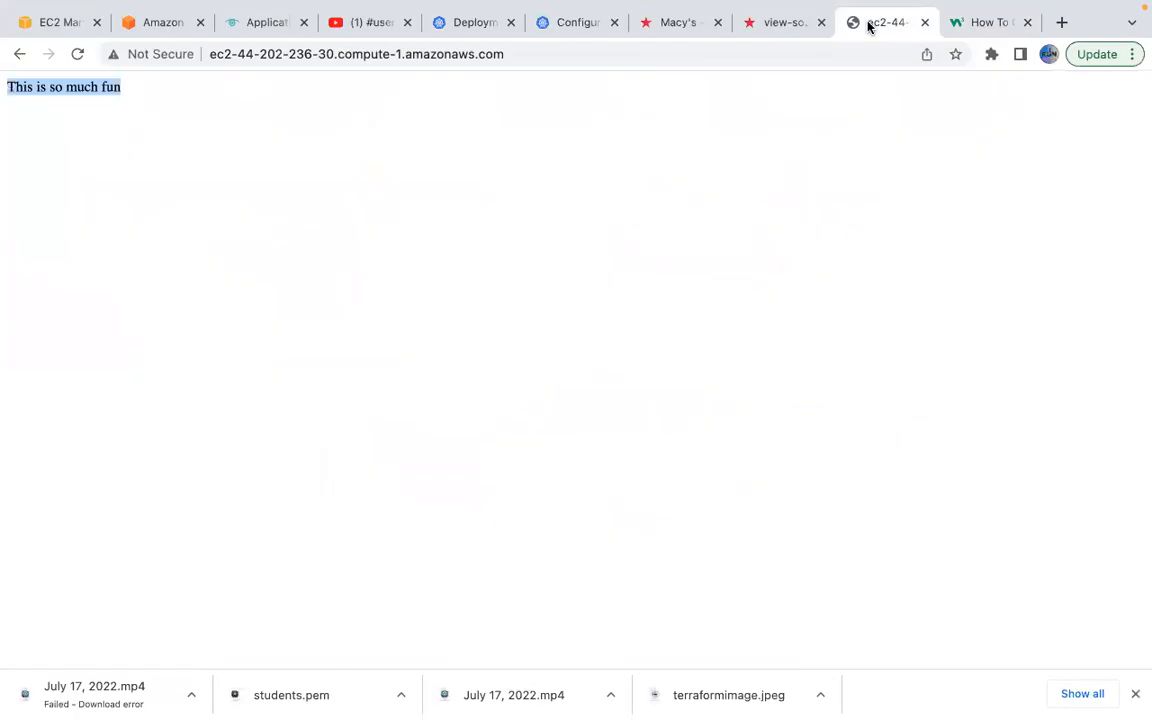
{"action": "left_click", "coordinate": [77, 54]}
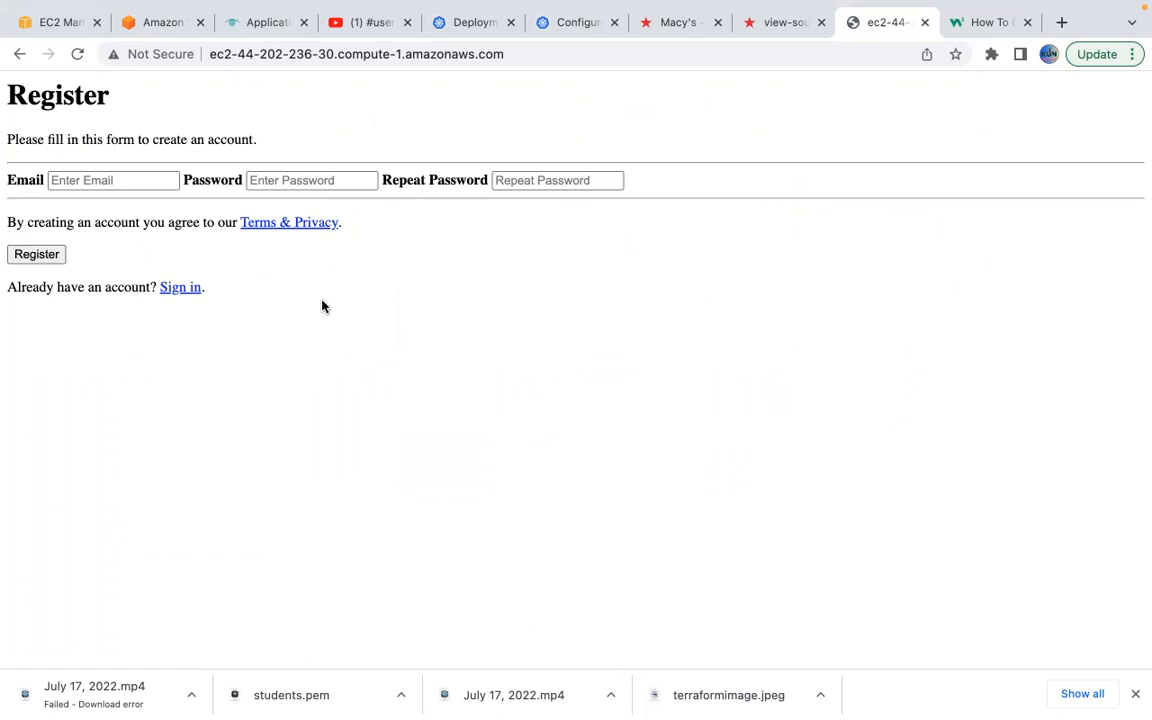
Print the file's HTML in Terminal with cat index.html.
{"action": "mouse_move", "coordinate": [742, 692]}
{"action": "left_click", "coordinate": [795, 692]}
{"action": "type", "text": "cat inde"}
{"action": "key", "text": "Tab"}
{"action": "key", "text": "Return"}
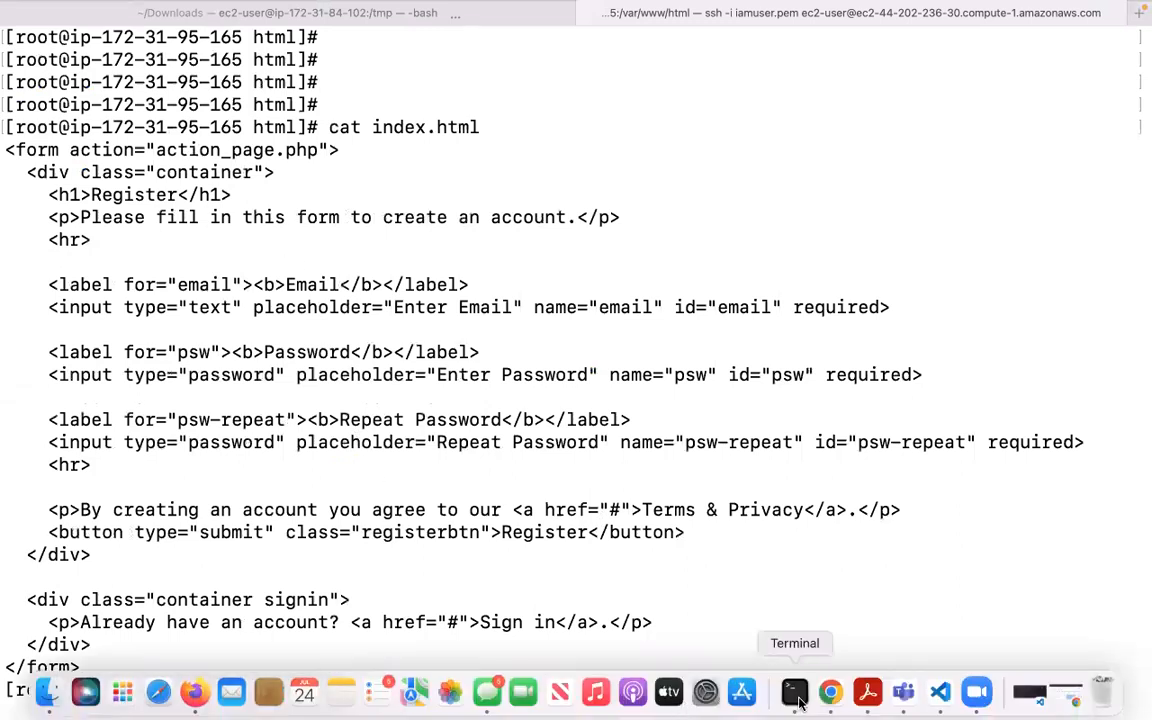
Run cd to leave /var/www/html for root's home, then clear the terminal.
{"action": "left_click", "coordinate": [840, 692]}
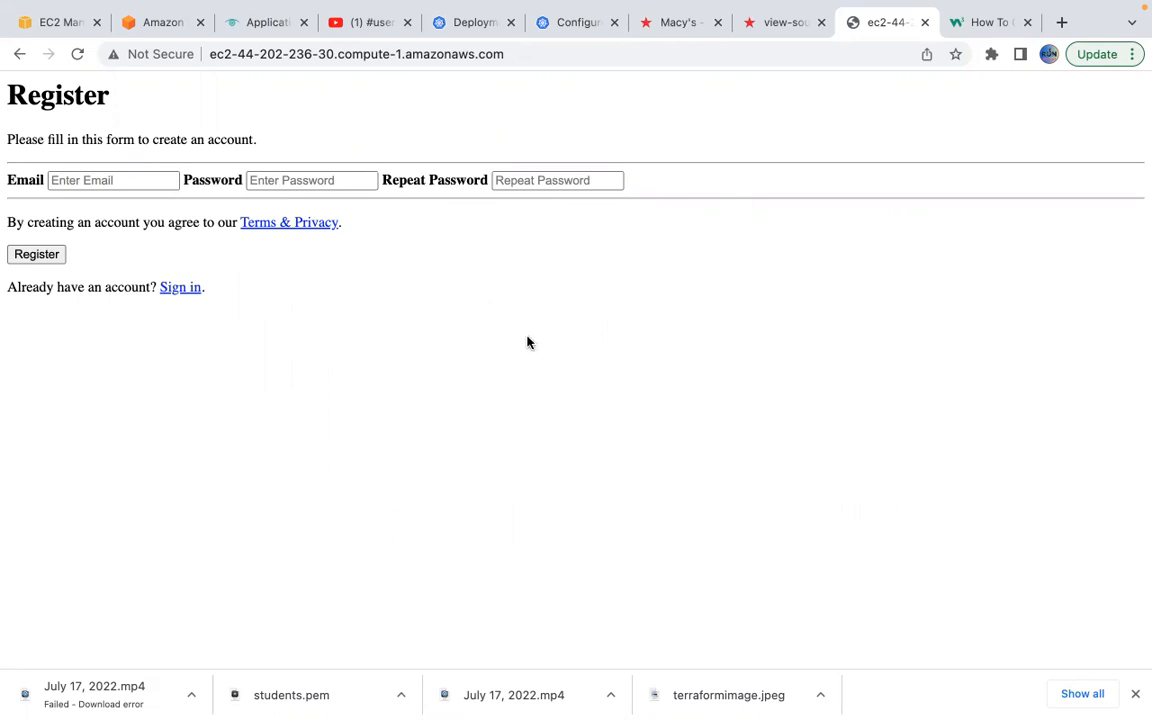
{"action": "mouse_move", "coordinate": [705, 705]}
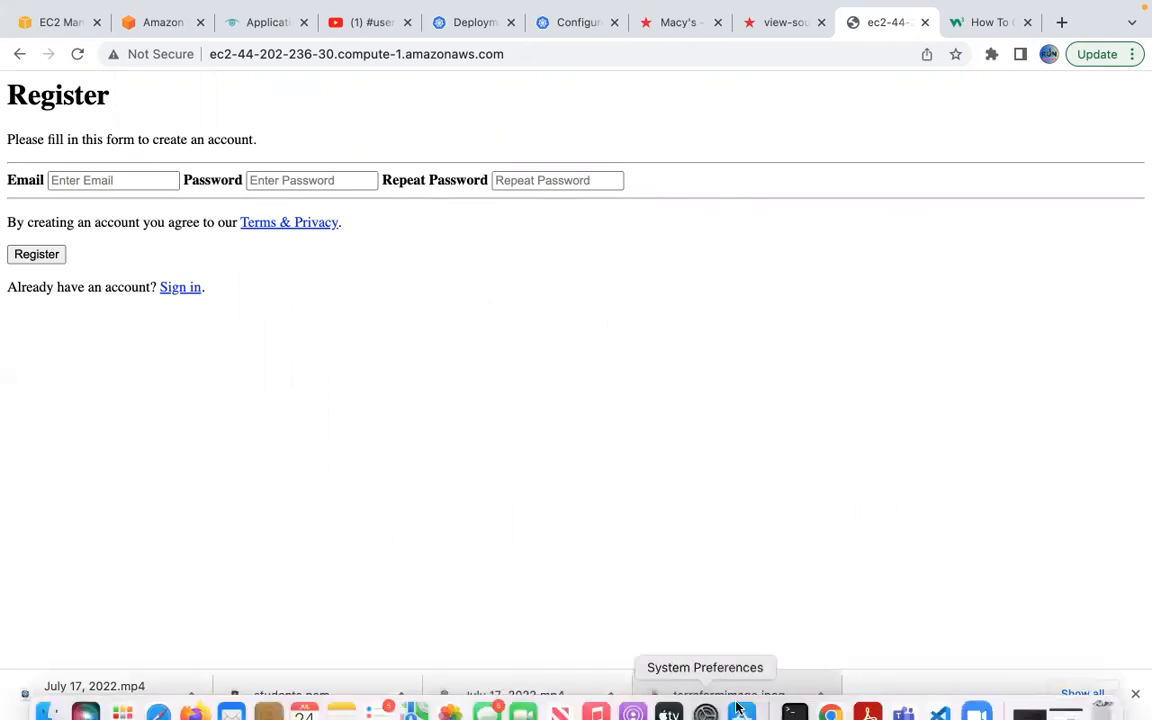
{"action": "left_click", "coordinate": [803, 700]}
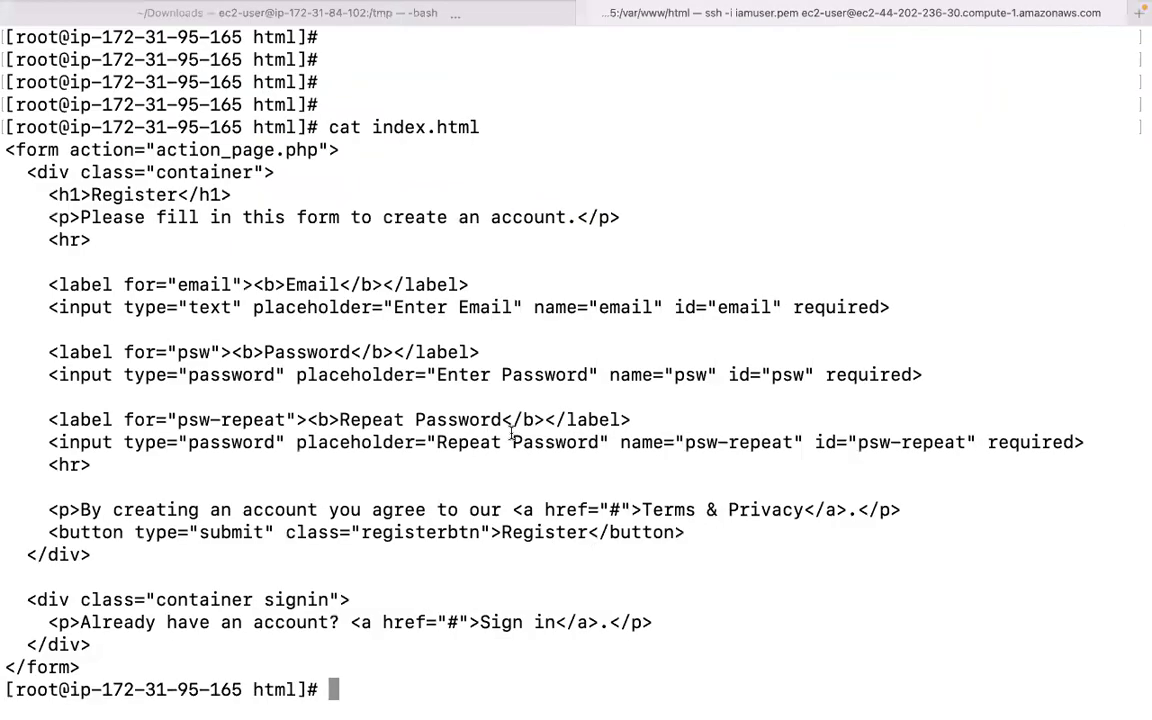
{"action": "type", "text": "cd"}
{"action": "key", "text": "Return"}
{"action": "type", "text": "clear"}
{"action": "key", "text": "Return"}
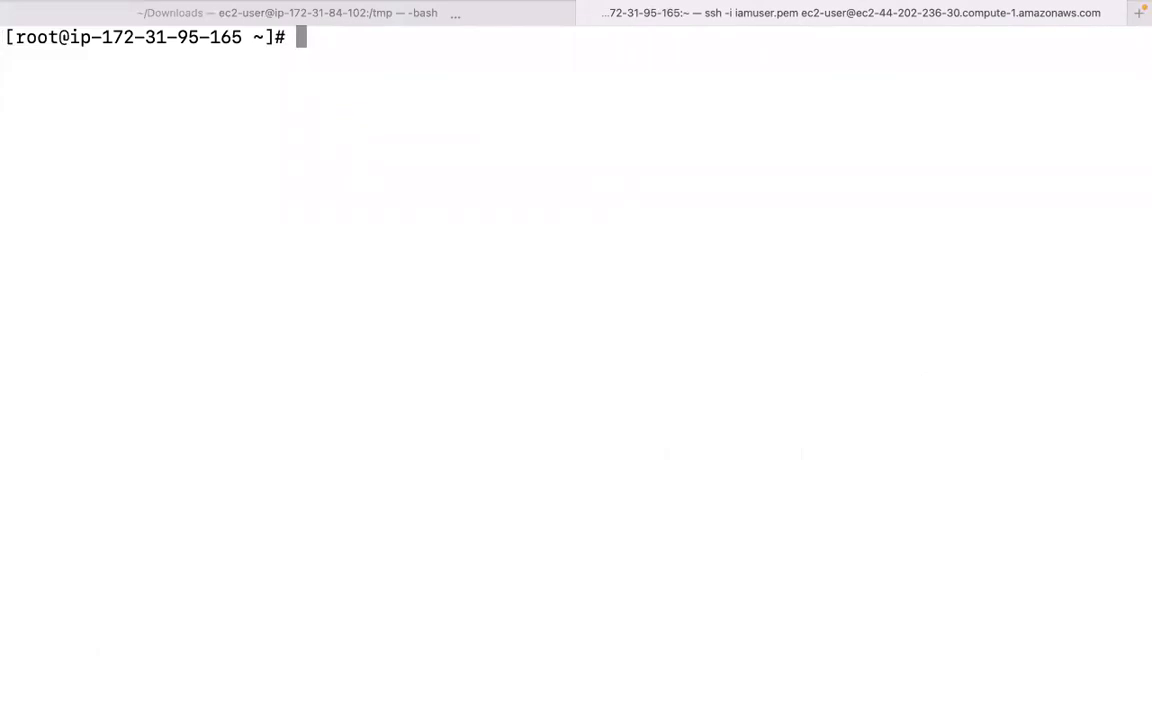
Run ps -eaf | grep httpd to review the root parent and apache workers, then clear.
{"action": "type", "text": "hi"}
{"action": "key", "text": "BackSpace"}
{"action": "key", "text": "BackSpace"}
{"action": "type", "text": "ps -eaf "}
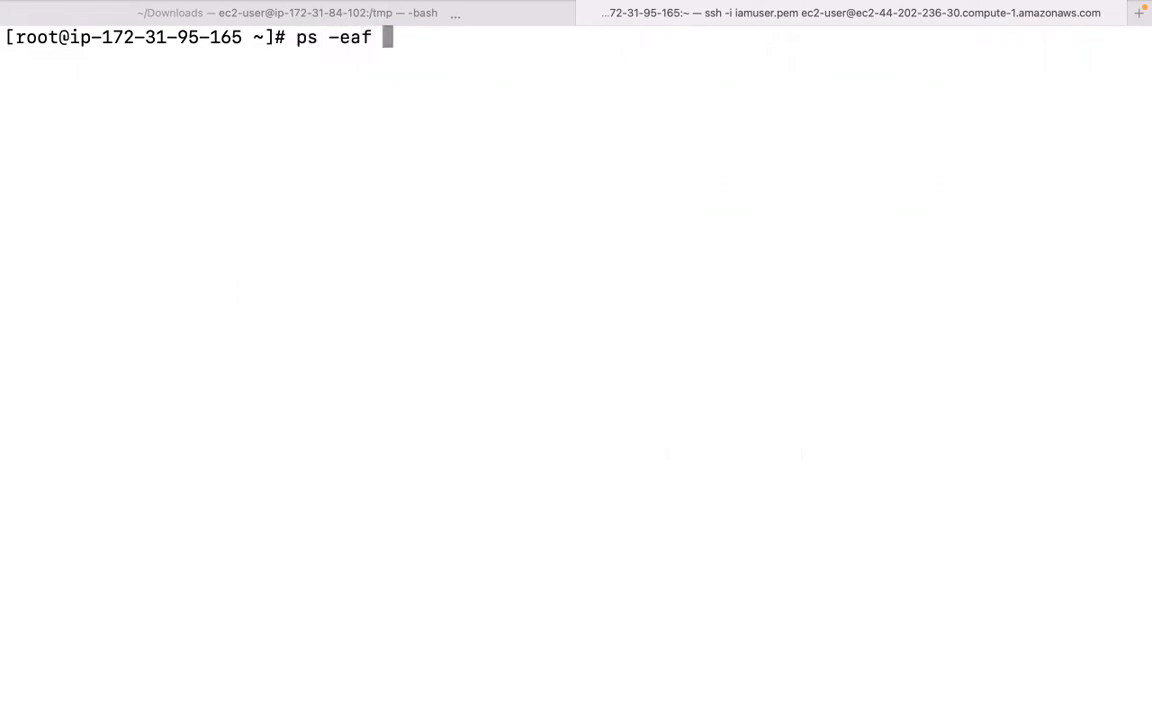
{"action": "type", "text": "| gre"}
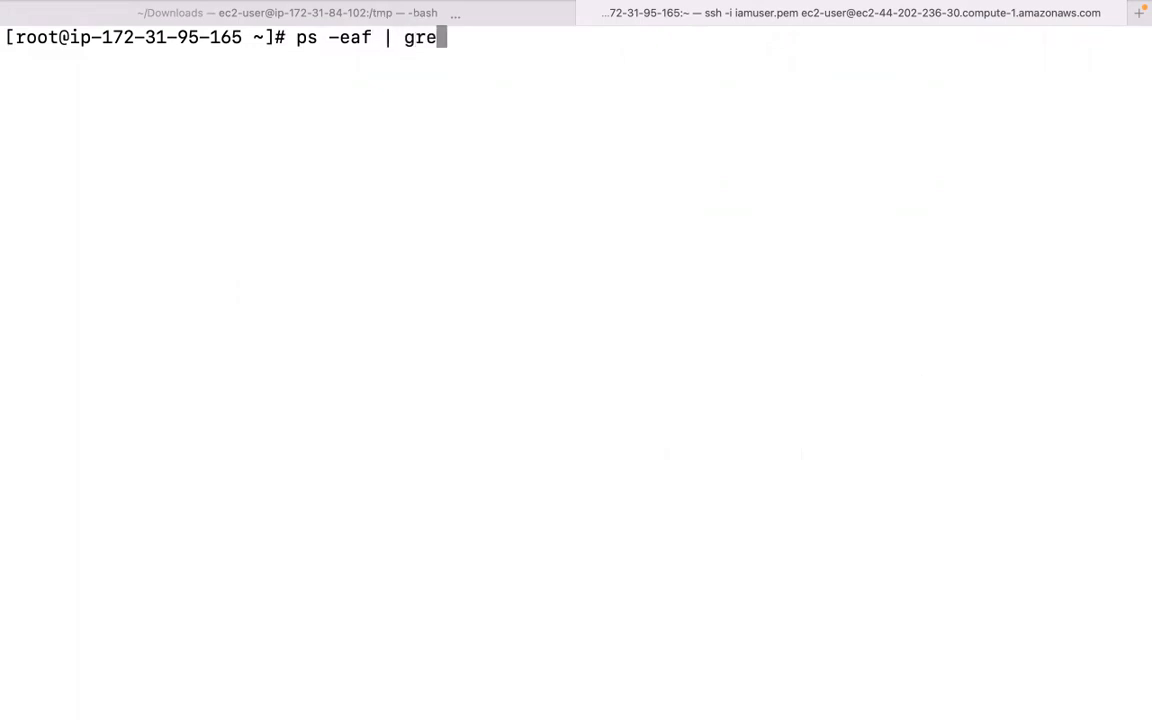
{"action": "type", "text": "p https"}
{"action": "key", "text": "BackSpace"}
{"action": "type", "text": "d"}
{"action": "key", "text": "Return"}
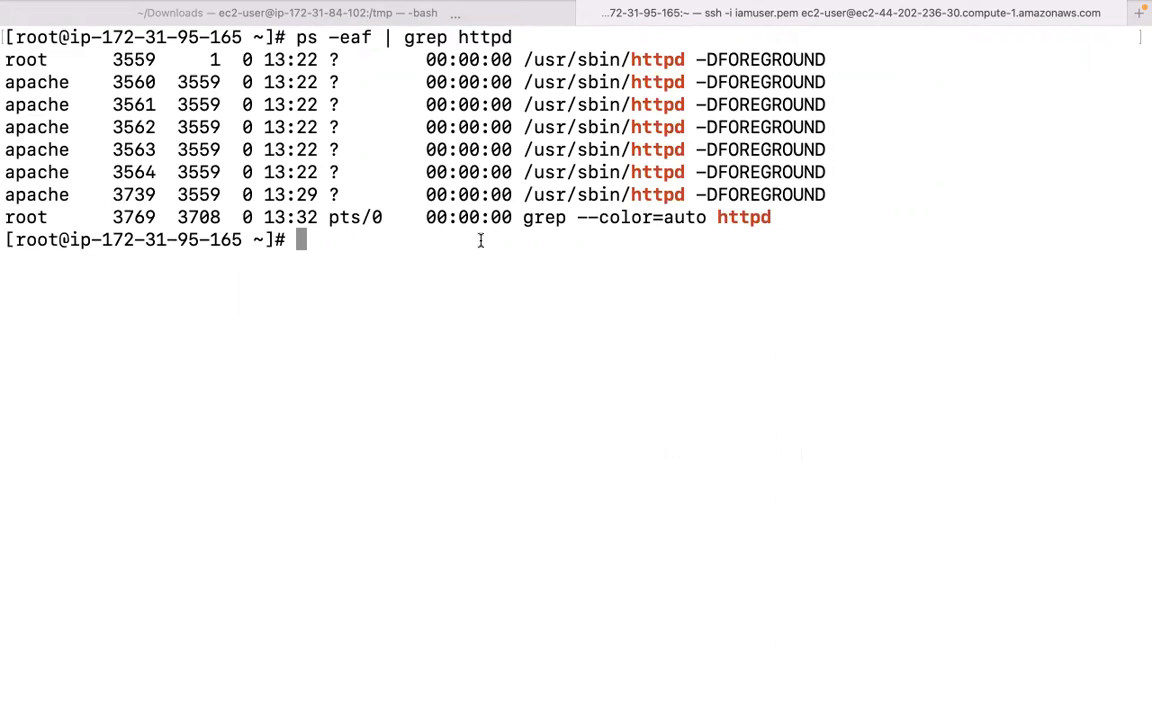
{"action": "scroll", "coordinate": [278, 155], "scroll_direction": "up", "scroll_amount": 3}
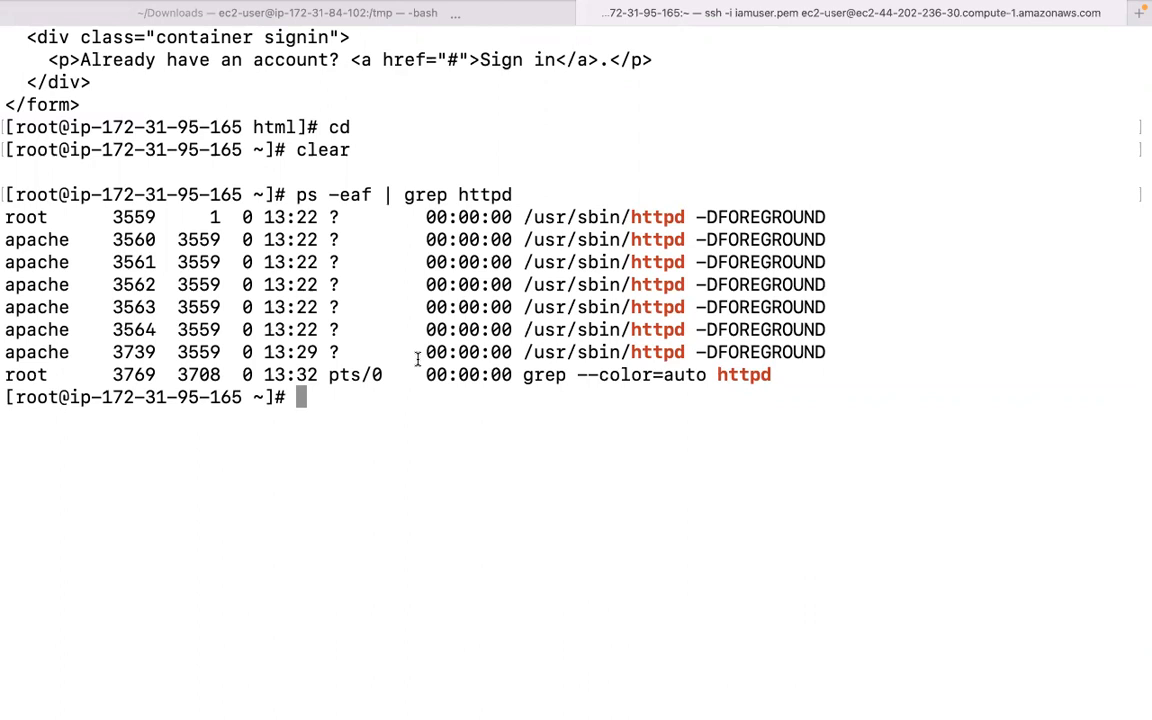
{"action": "scroll", "coordinate": [418, 360], "scroll_direction": "down", "scroll_amount": 4}
{"action": "type", "text": "clear"}
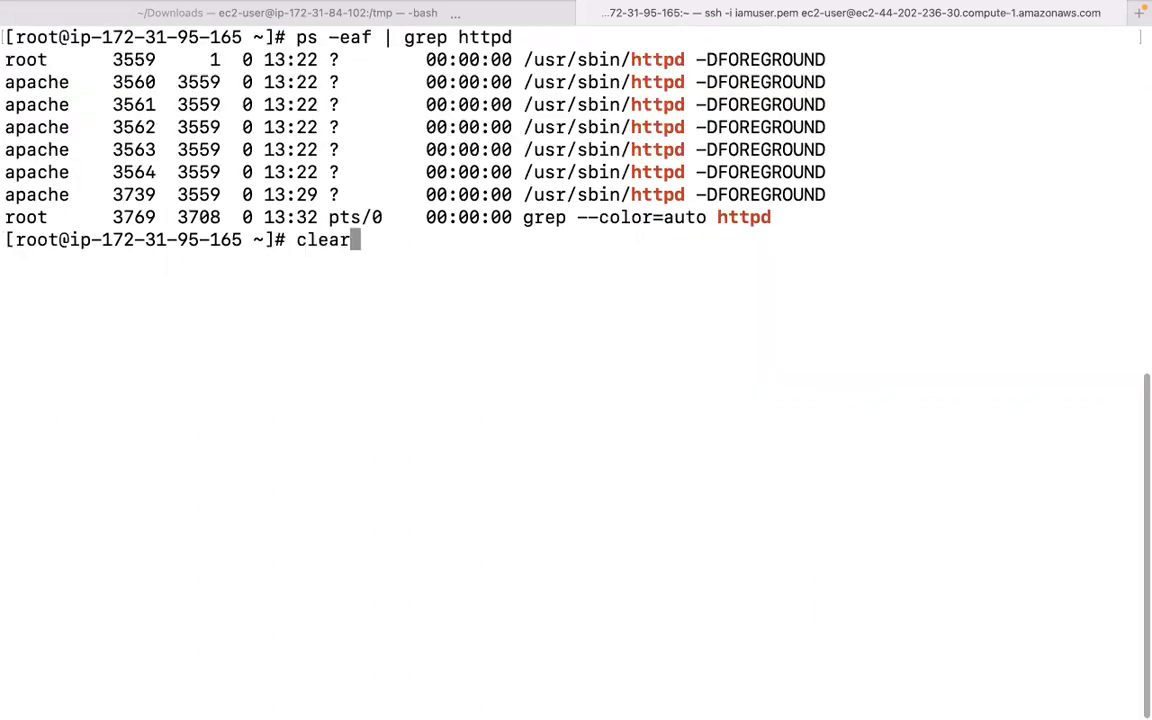
{"action": "key", "text": "Return"}
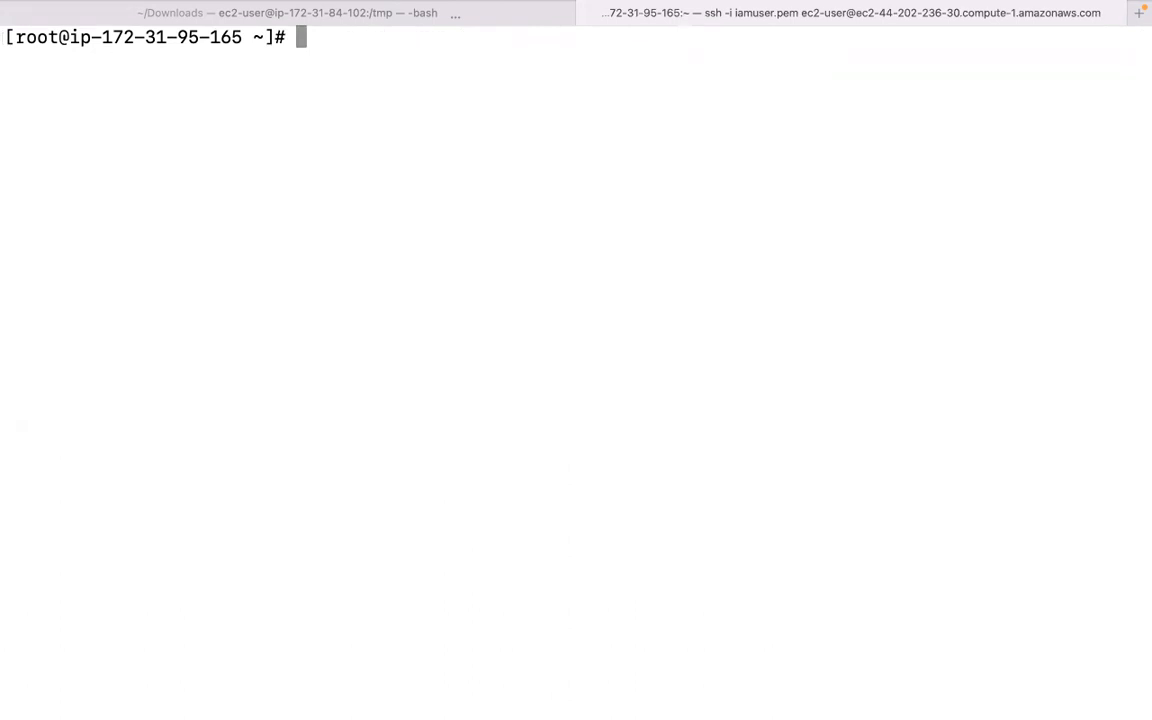
Stop Apache with systemctl stop httpd.
{"action": "type", "text": "systemct"}
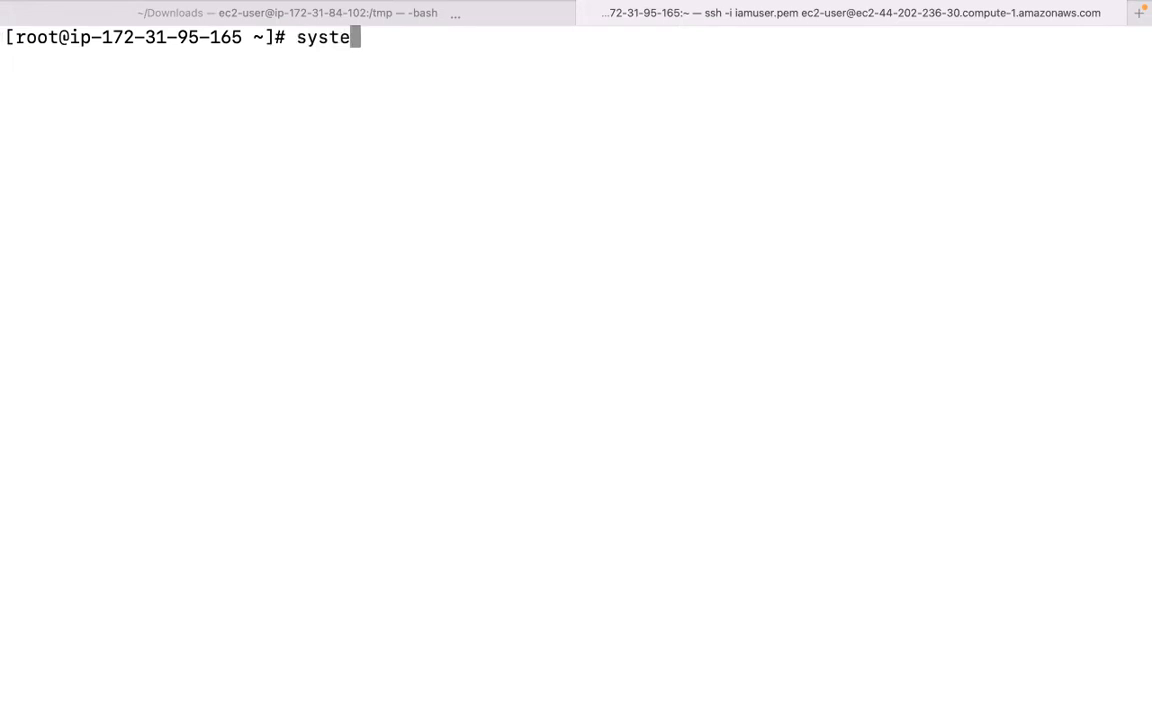
{"action": "type", "text": "sto"}
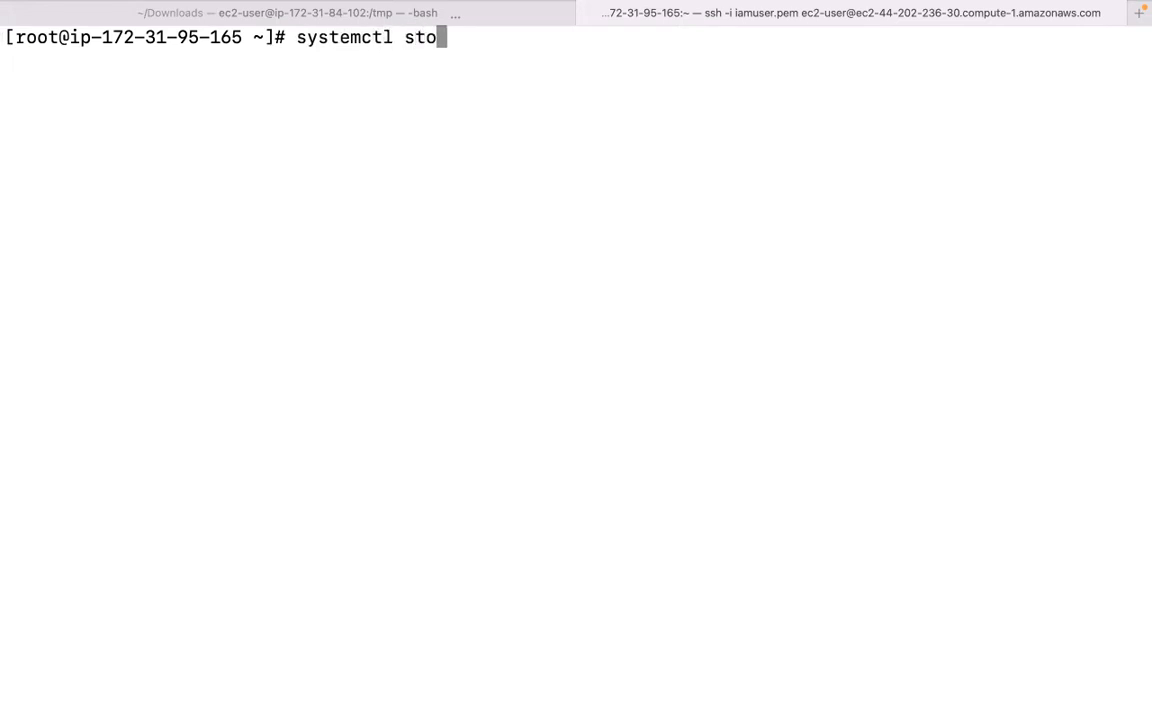
{"action": "type", "text": "p httpd"}
{"action": "key", "text": "Return"}
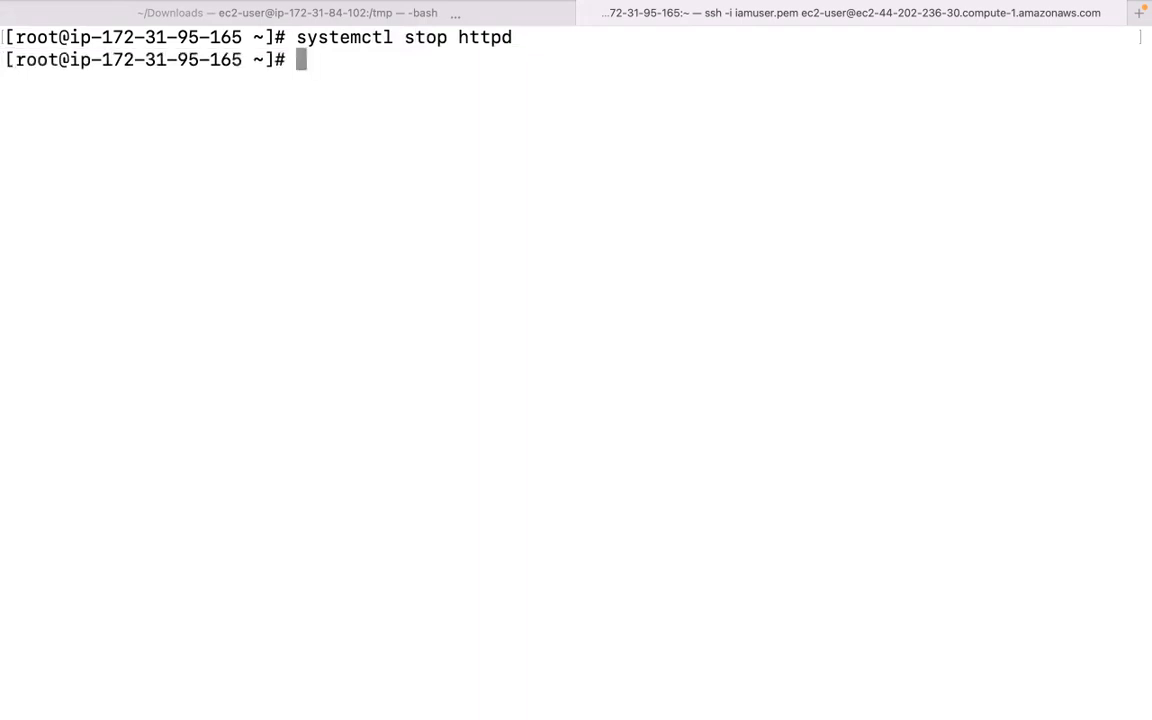
Run systemctl status httpd and confirm it reports inactive (dead).
{"action": "key", "text": "Up"}
{"action": "key", "text": "Left"}
{"action": "key", "text": "Left"}
{"action": "key", "text": "Left"}
{"action": "key", "text": "Left"}
{"action": "key", "text": "Left"}
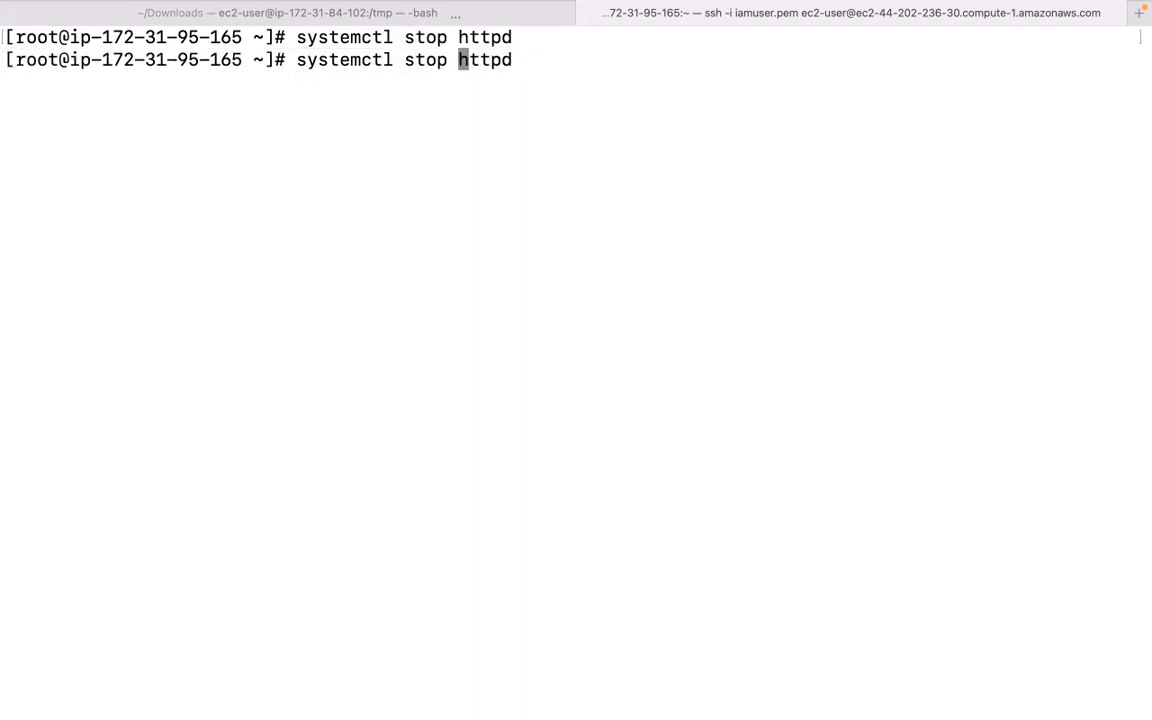
{"action": "key", "text": "Left"}
{"action": "key", "text": "BackSpace"}
{"action": "key", "text": "BackSpace"}
{"action": "key", "text": "BackSpace"}
{"action": "key", "text": "BackSpace"}
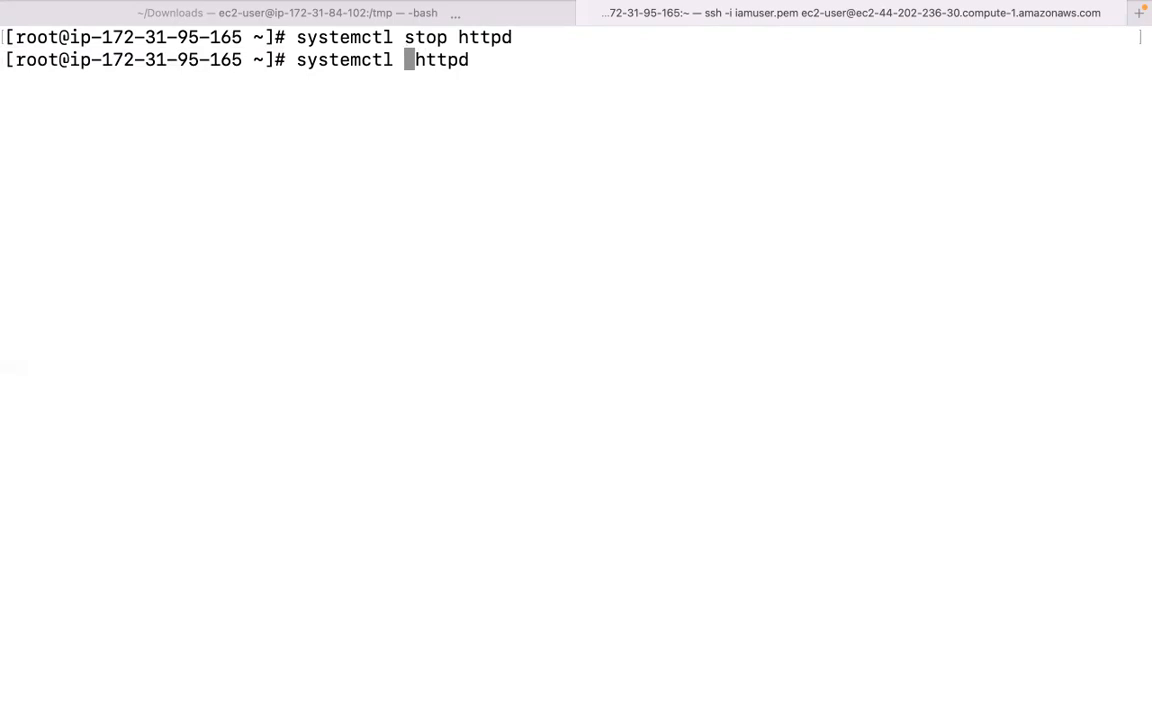
{"action": "type", "text": "status"}
{"action": "key", "text": "Return"}
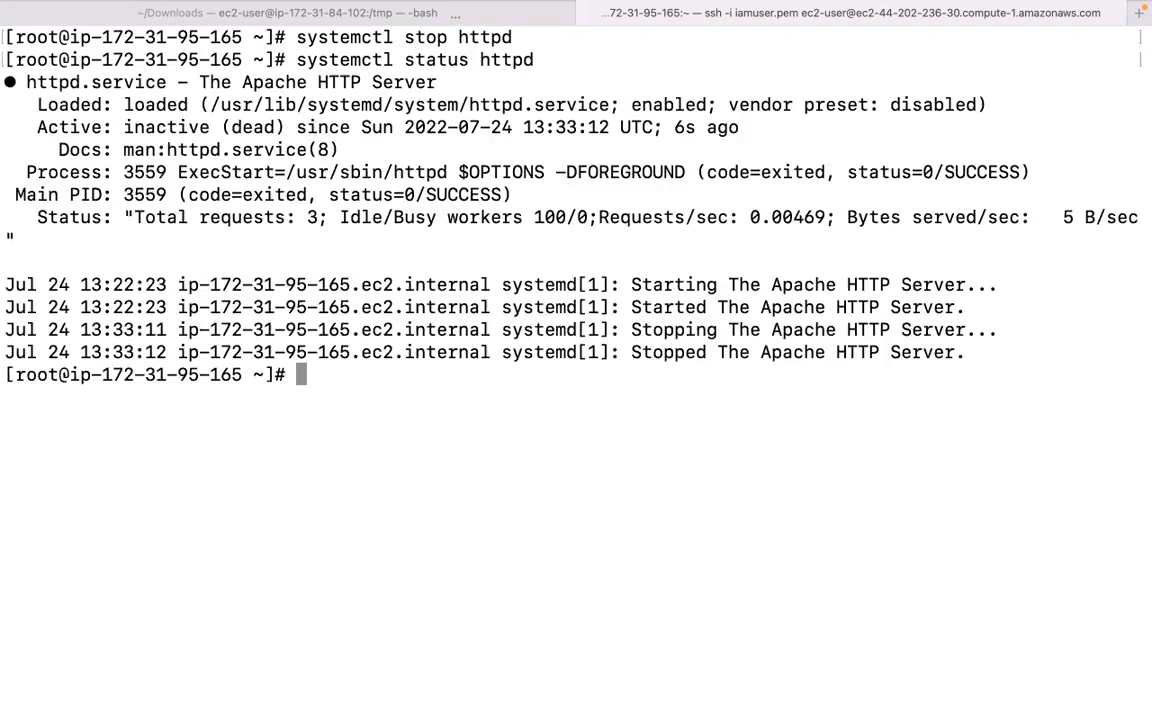
{"action": "left_click_drag", "start_coordinate": [124, 126], "coordinate": [207, 126]}
{"action": "mouse_move", "coordinate": [594, 700]}
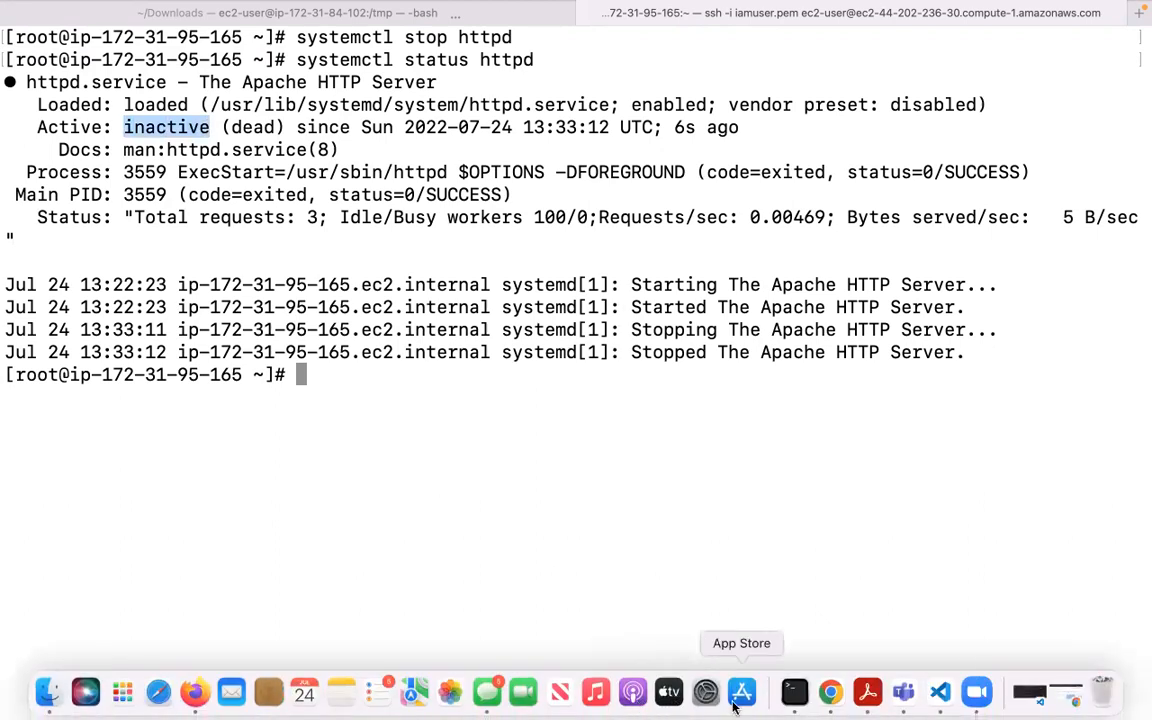
{"action": "left_click", "coordinate": [830, 692]}
Reload the EC2 address to get ERR_CONNECTION_REFUSED, then return to Terminal.
{"action": "left_click", "coordinate": [77, 56]}
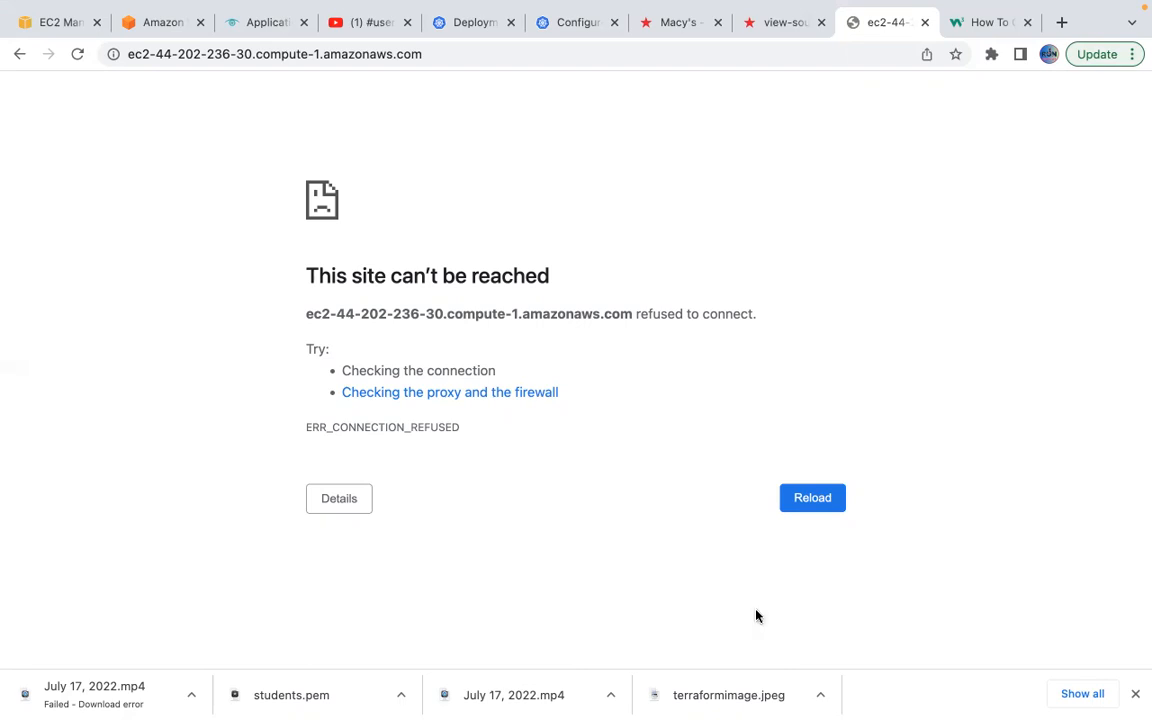
{"action": "mouse_move", "coordinate": [833, 706]}
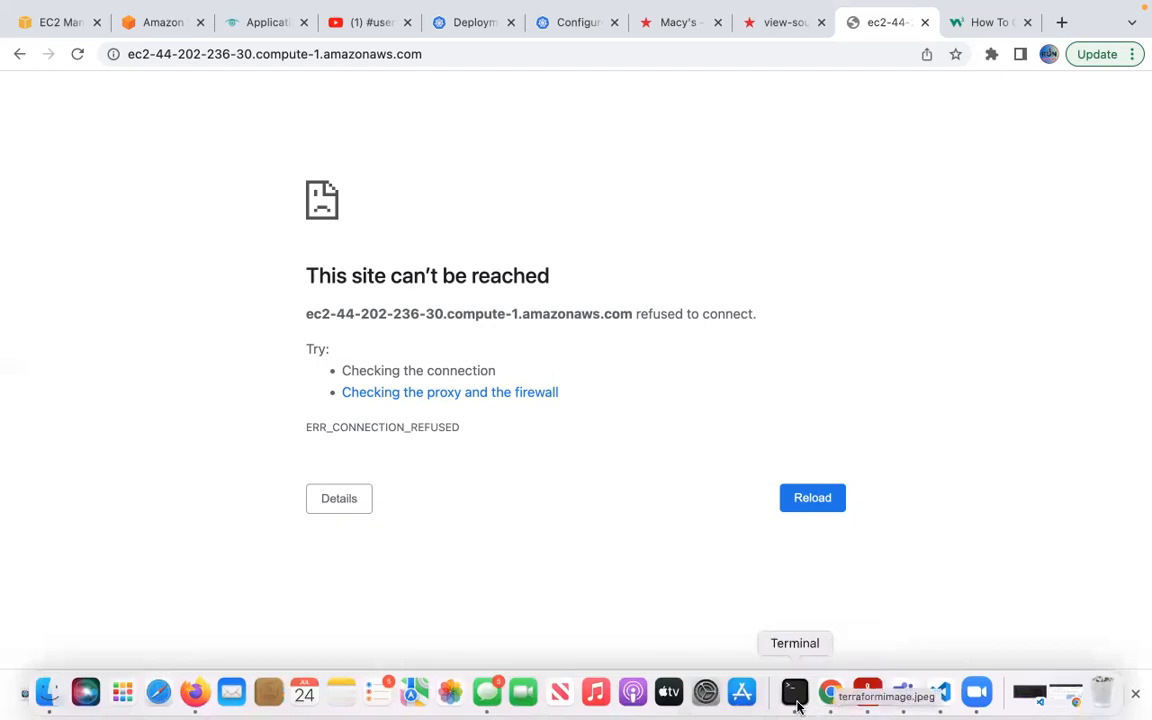
{"action": "left_click", "coordinate": [795, 695]}
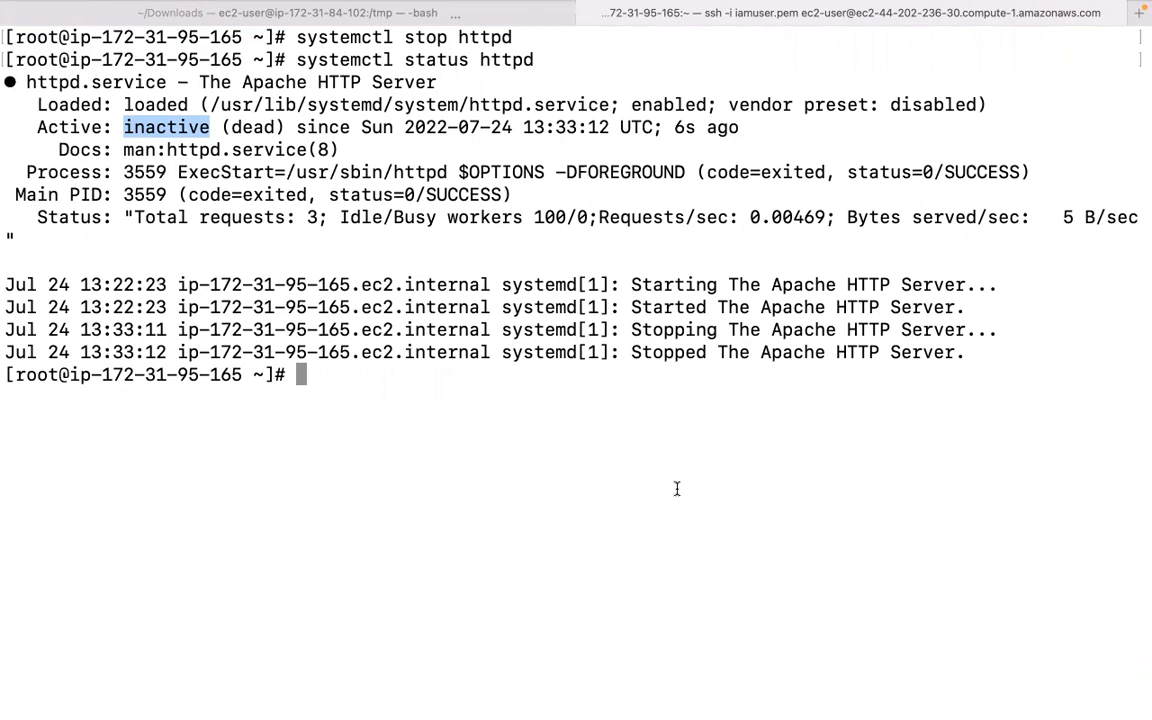
Start Apache with systemctl start httpd.
{"action": "key", "text": "Up"}
{"action": "key", "text": "Left"}
{"action": "key", "text": "Left"}
{"action": "key", "text": "Left"}
{"action": "key", "text": "Left"}
{"action": "key", "text": "Left"}
{"action": "key", "text": "Left"}
{"action": "key", "text": "BackSpace"}
{"action": "key", "text": "BackSpace"}
{"action": "key", "text": "BackSpace"}
{"action": "key", "text": "BackSpace"}
{"action": "type", "text": "art"}
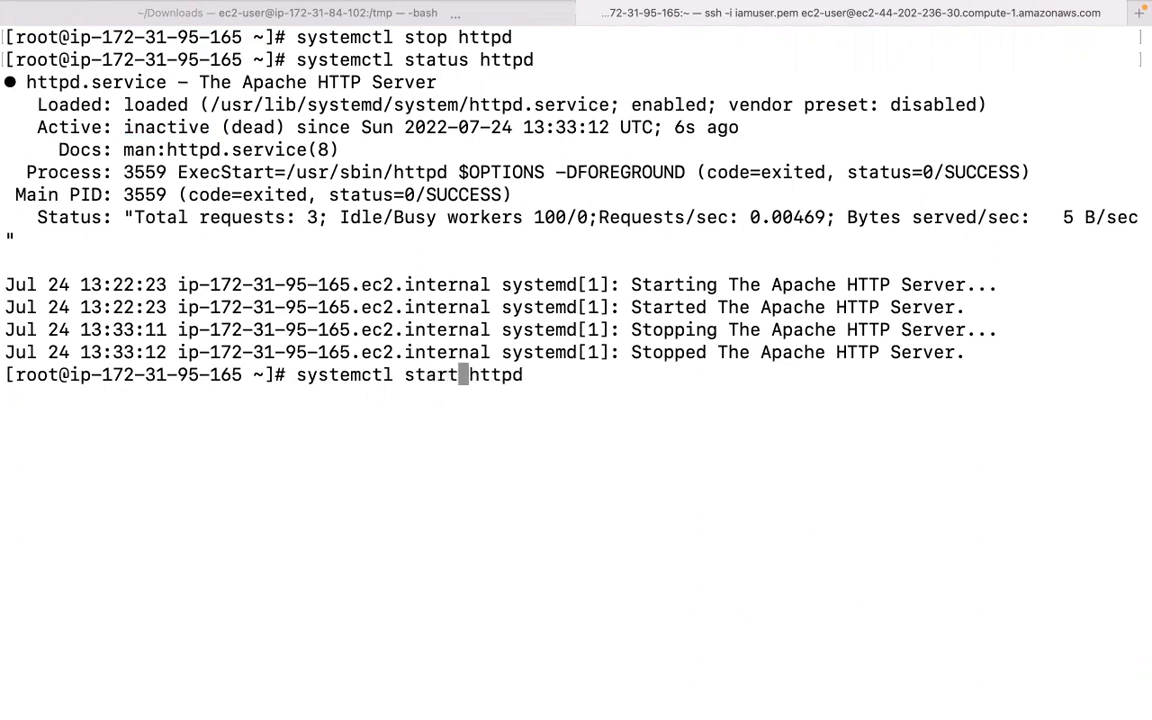
{"action": "key", "text": "Return"}
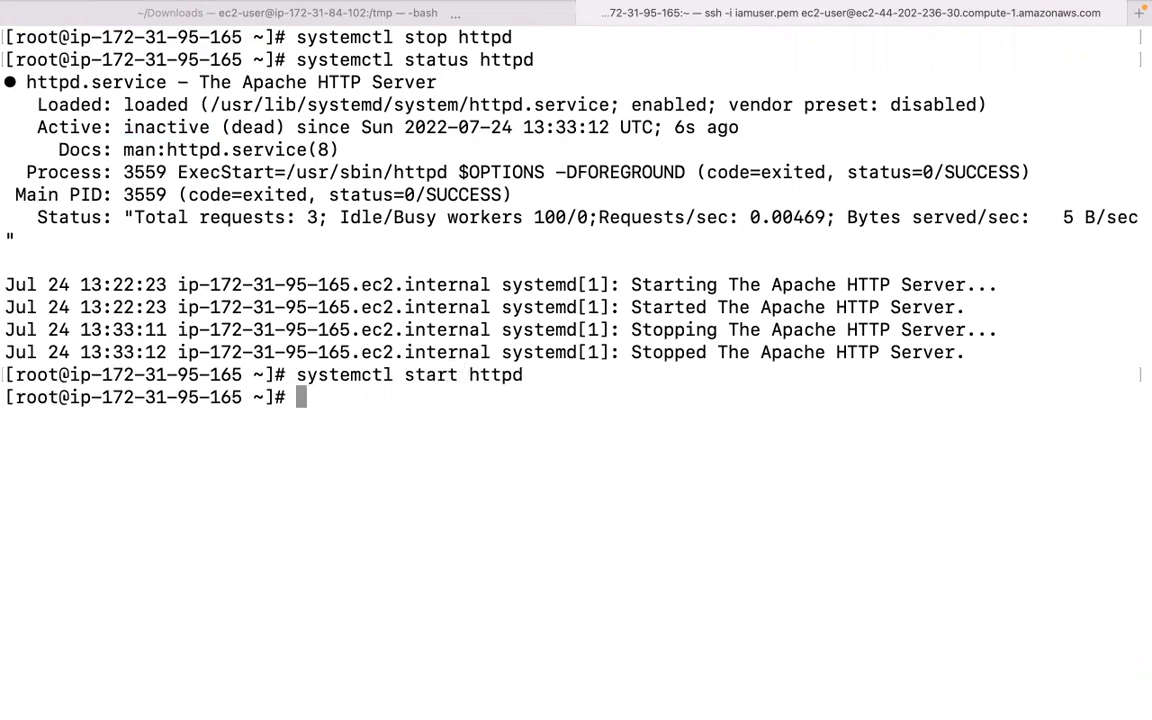
Enable httpd at boot with systemctl enable httpd.
{"action": "key", "text": "Up"}
{"action": "key", "text": "Left"}
{"action": "key", "text": "Left"}
{"action": "key", "text": "Left"}
{"action": "key", "text": "Left"}
{"action": "key", "text": "Left"}
{"action": "key", "text": "Left"}
{"action": "key", "text": "BackSpace"}
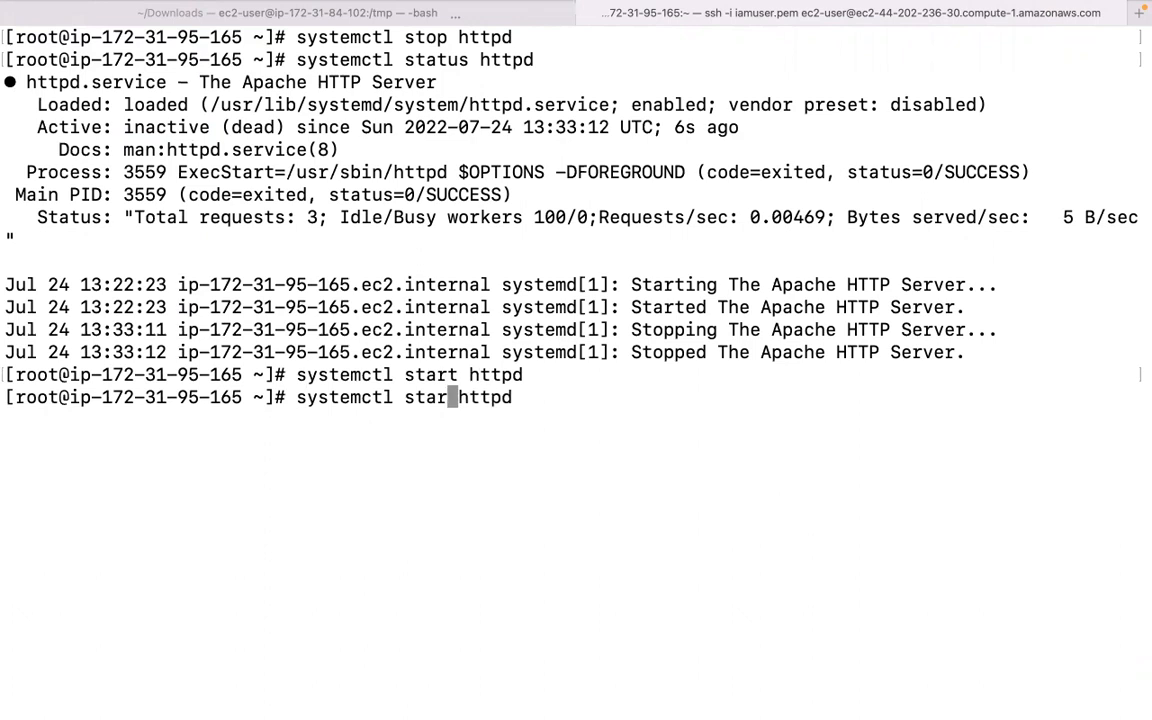
{"action": "key", "text": "BackSpace"}
{"action": "key", "text": "BackSpace"}
{"action": "key", "text": "BackSpace"}
{"action": "key", "text": "BackSpace"}
{"action": "type", "text": "enab"}
{"action": "key", "text": "BackSpace"}
{"action": "key", "text": "BackSpace"}
{"action": "type", "text": "nable"}
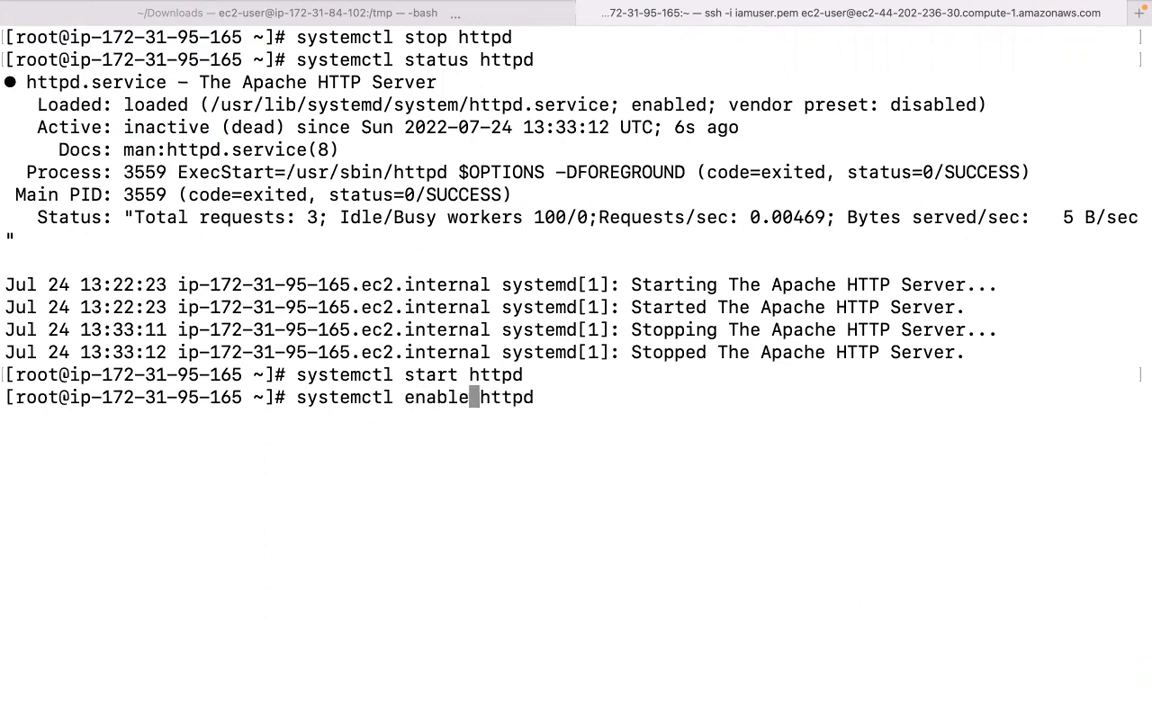
{"action": "key", "text": "Return"}
Run systemctl status httpd to confirm it is active (running).
{"action": "key", "text": "Up"}
{"action": "key", "text": "Left"}
{"action": "key", "text": "Left"}
{"action": "key", "text": "Left"}
{"action": "key", "text": "Left"}
{"action": "key", "text": "Left"}
{"action": "key", "text": "Left"}
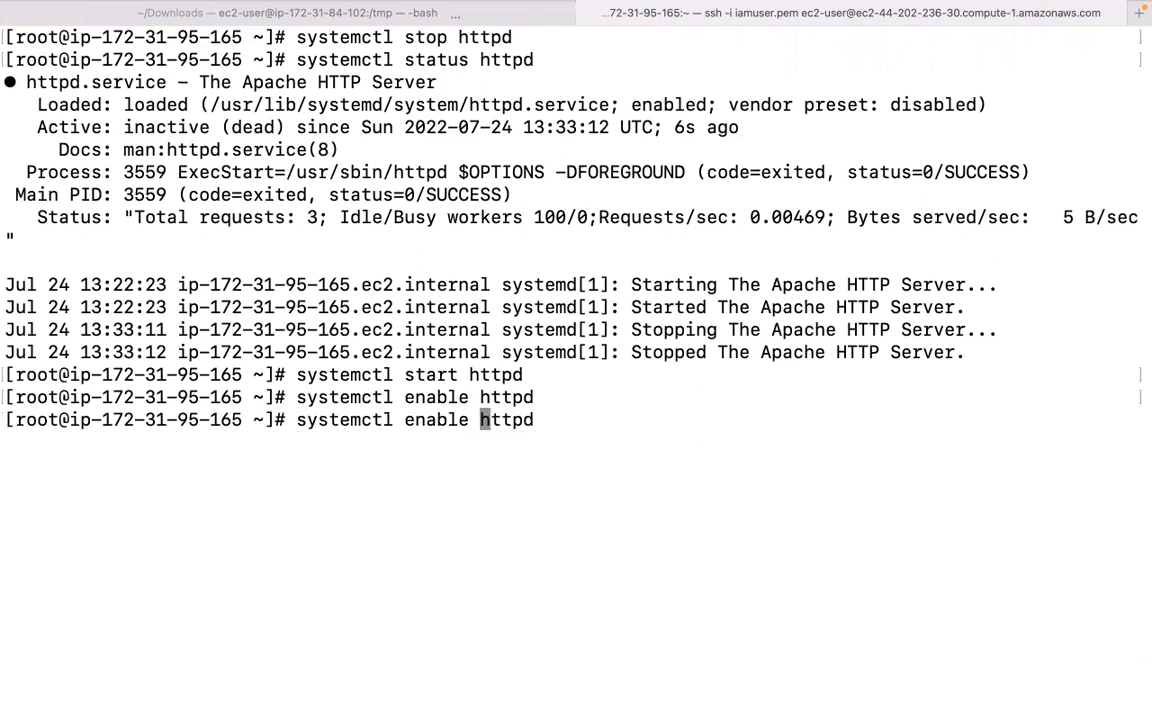
{"action": "key", "text": "BackSpace"}
{"action": "key", "text": "BackSpace"}
{"action": "key", "text": "BackSpace"}
{"action": "key", "text": "BackSpace"}
{"action": "key", "text": "BackSpace"}
{"action": "key", "text": "BackSpace"}
{"action": "type", "text": "status"}
{"action": "key", "text": "Return"}
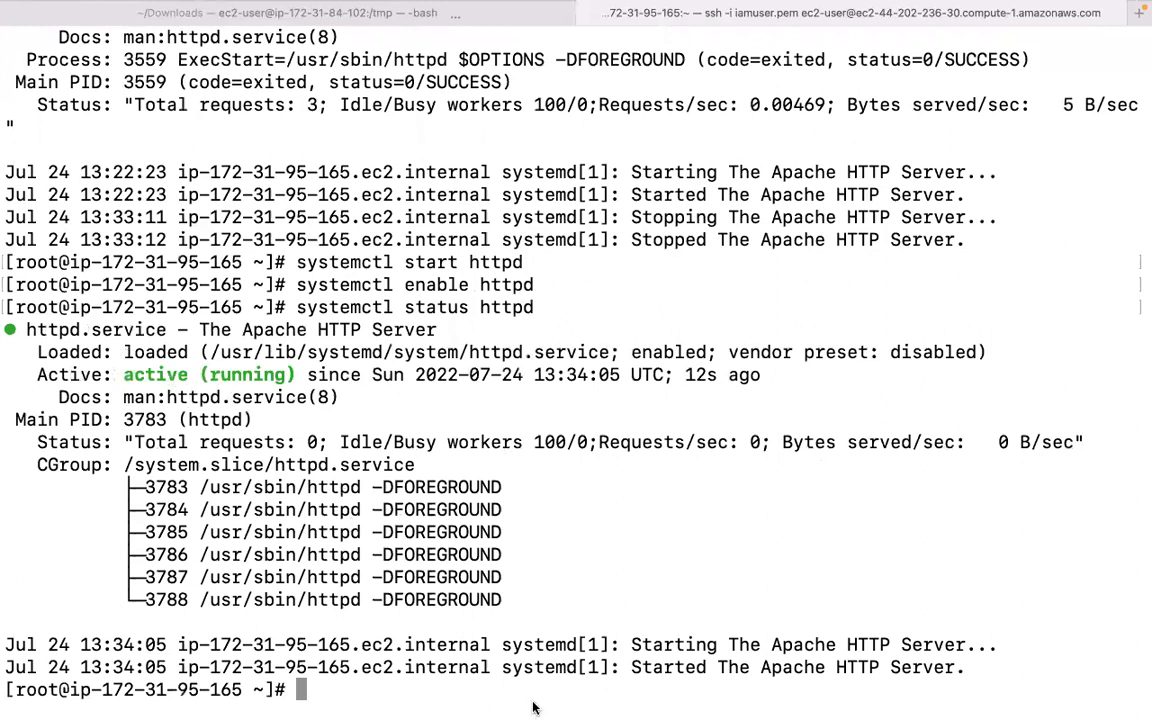
Reload the server's page in Chrome so the Register form renders with httpd back up, then return to the EC2 tab.
{"action": "mouse_move", "coordinate": [668, 705]}
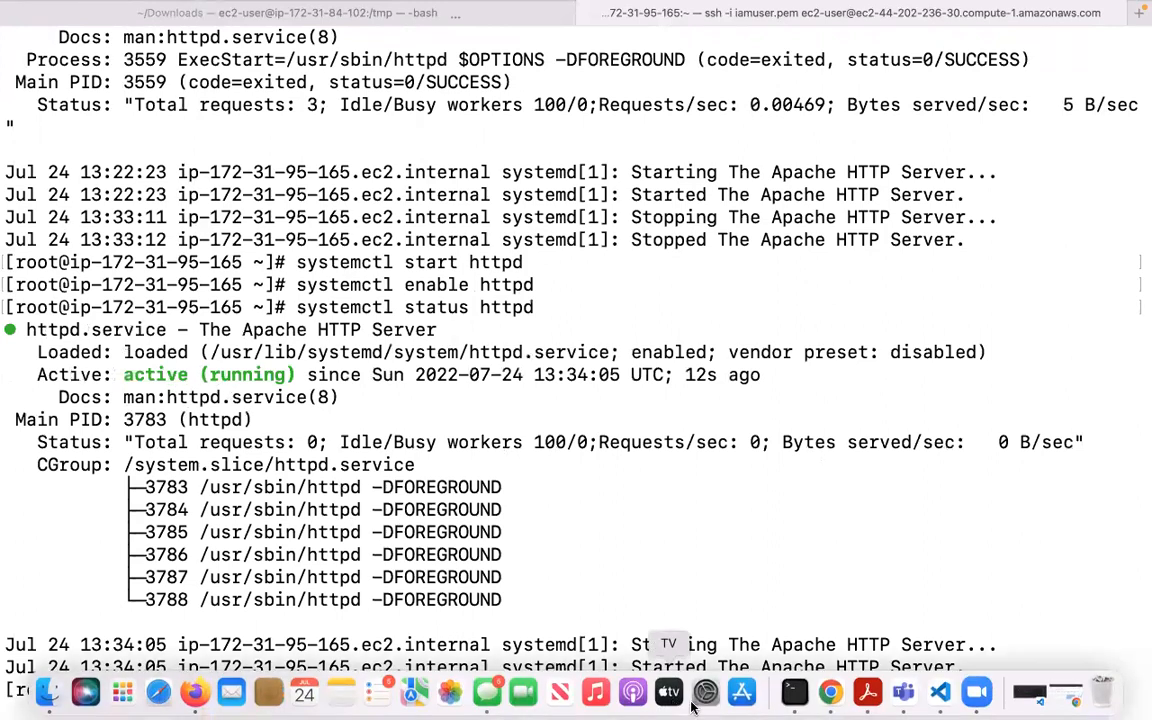
{"action": "left_click", "coordinate": [832, 694]}
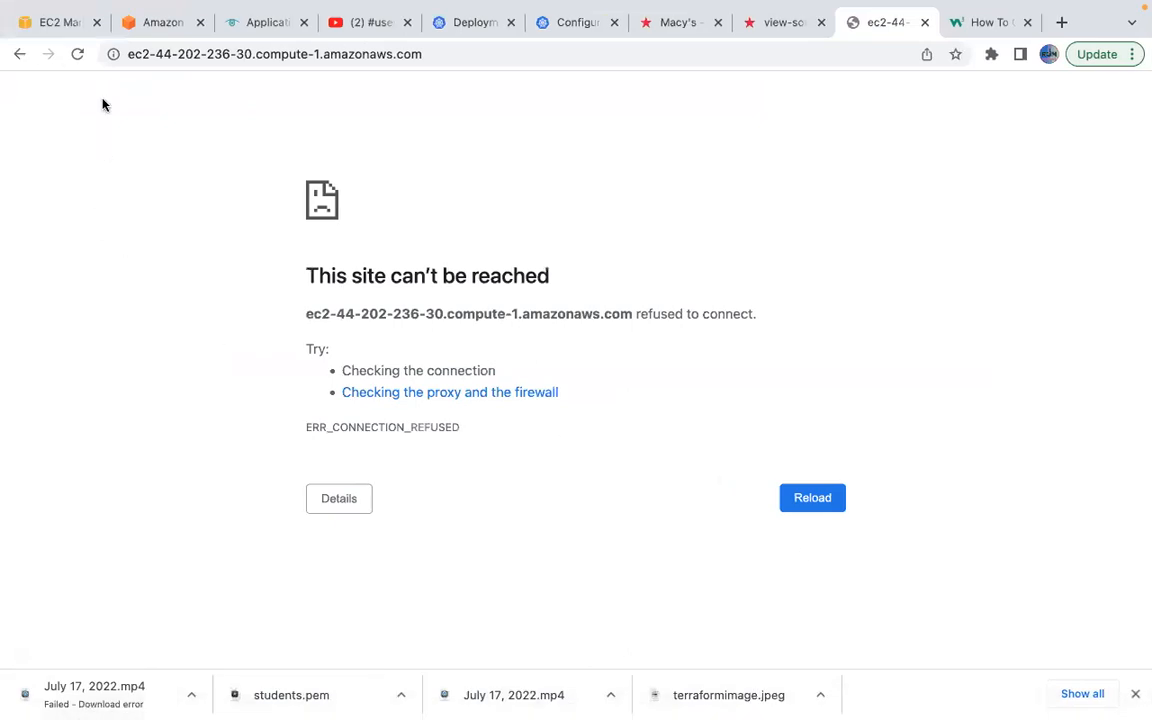
{"action": "left_click", "coordinate": [77, 54]}
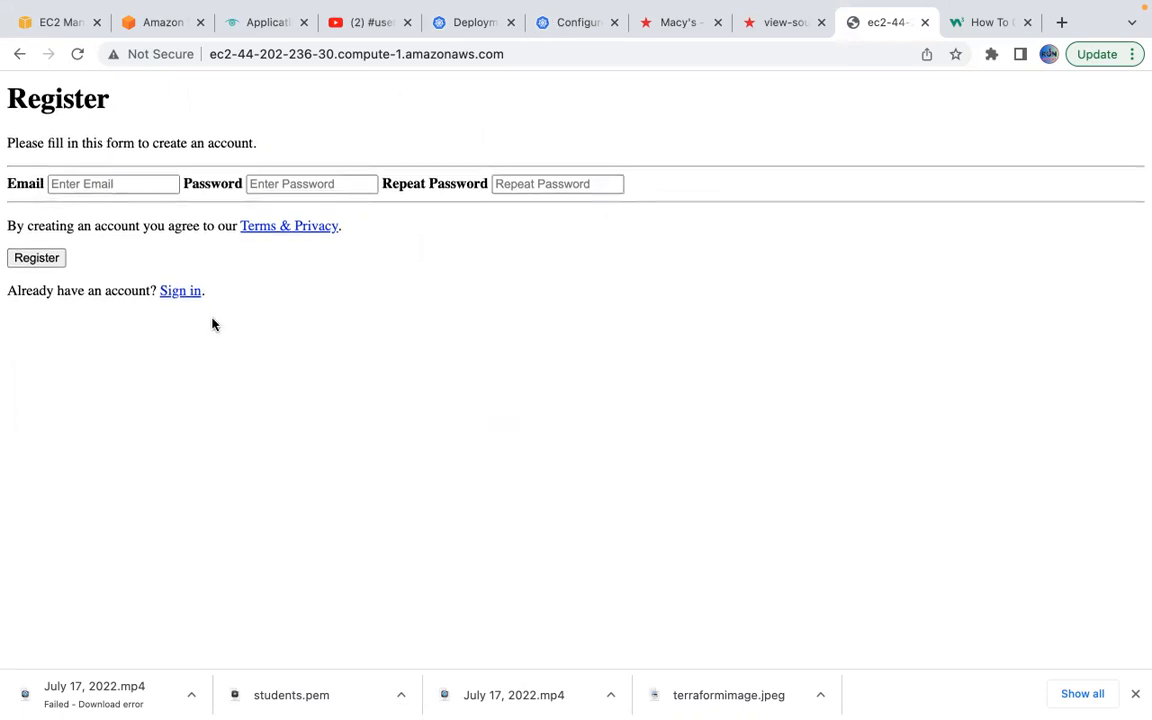
{"action": "left_click", "coordinate": [62, 25]}
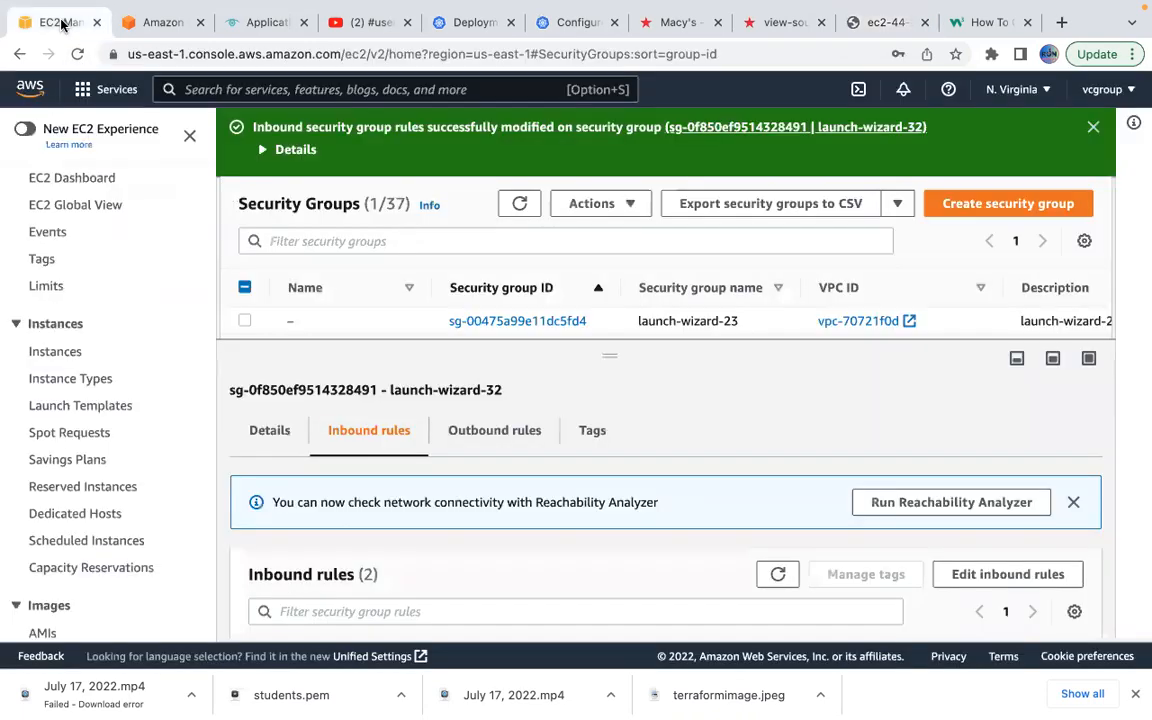
Go to the EC2 Instances list to see the single running t2.micro instance.
{"action": "left_click", "coordinate": [56, 352]}
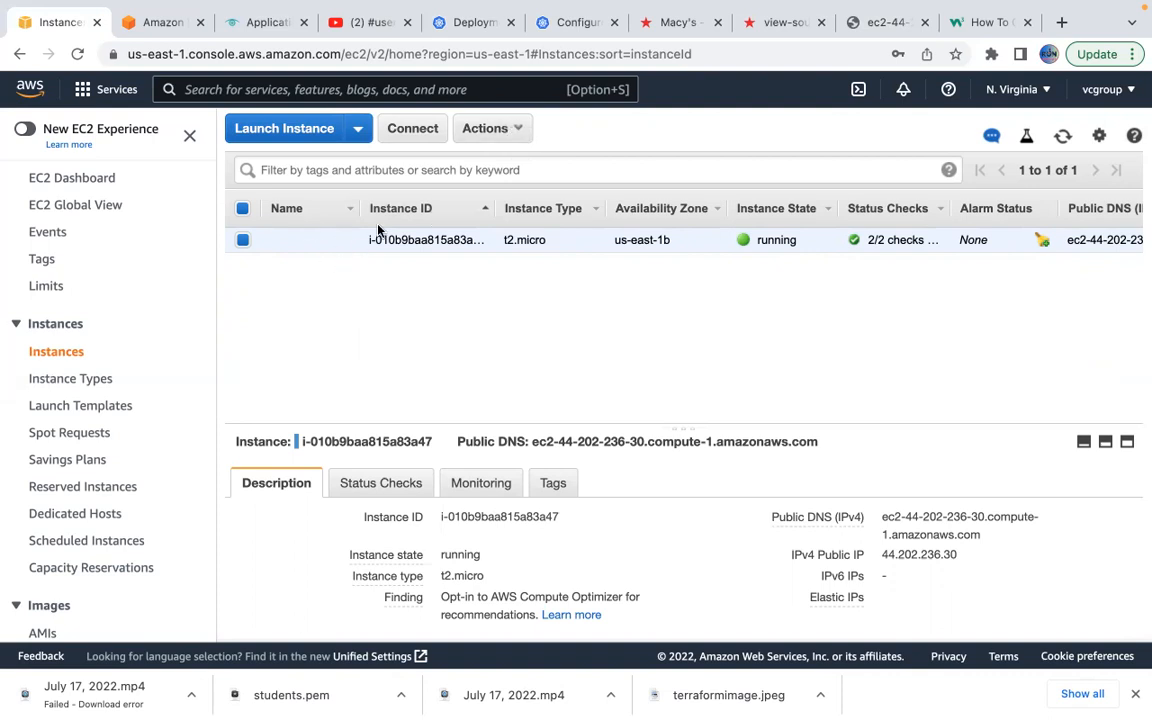
Start Create Image from the instance's Actions menu, then close the form without creating anything.
{"action": "left_click", "coordinate": [507, 139]}
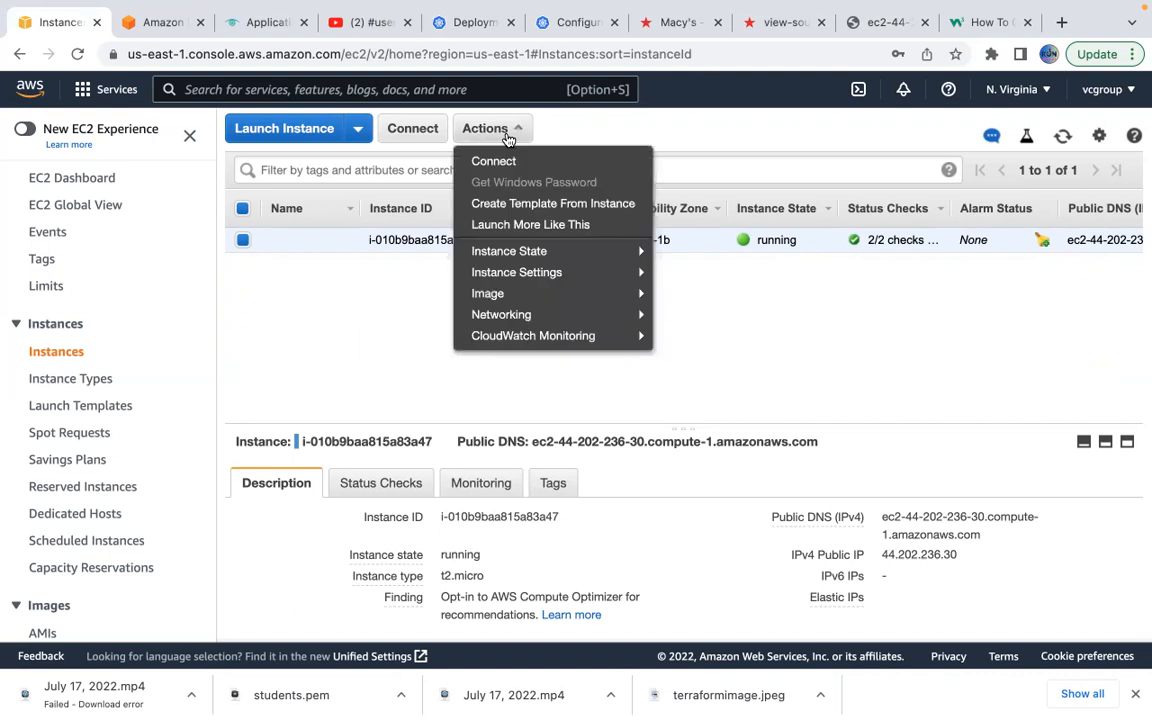
{"action": "mouse_move", "coordinate": [516, 261]}
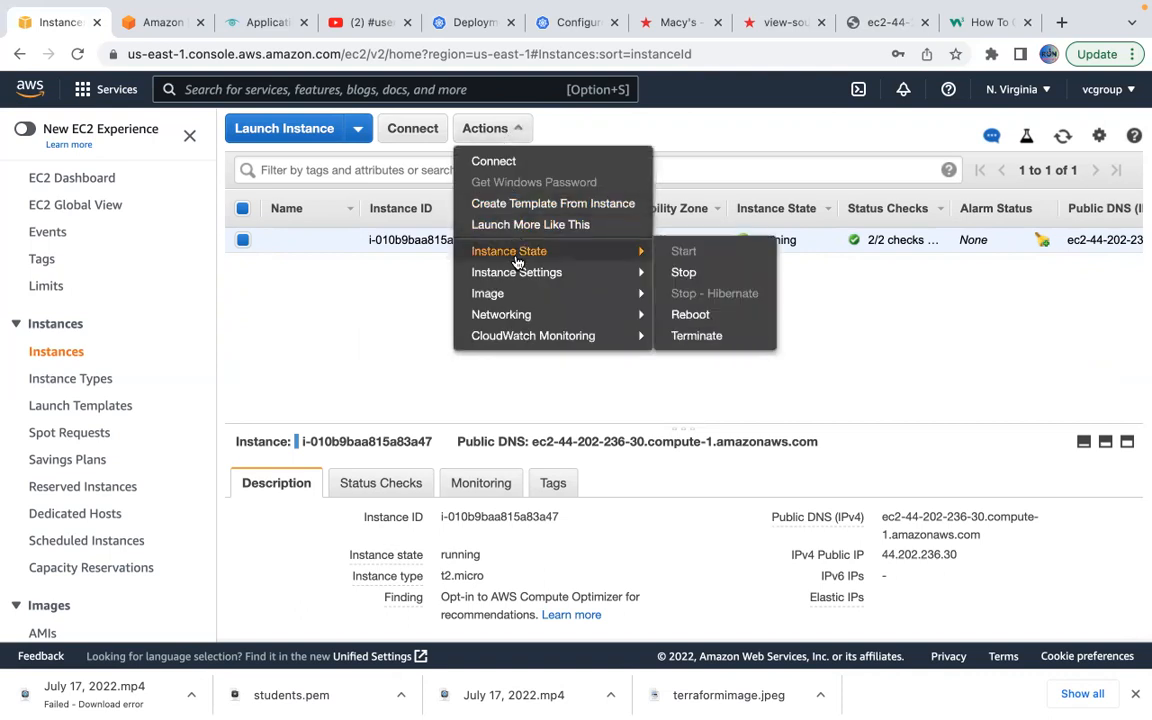
{"action": "mouse_move", "coordinate": [514, 298]}
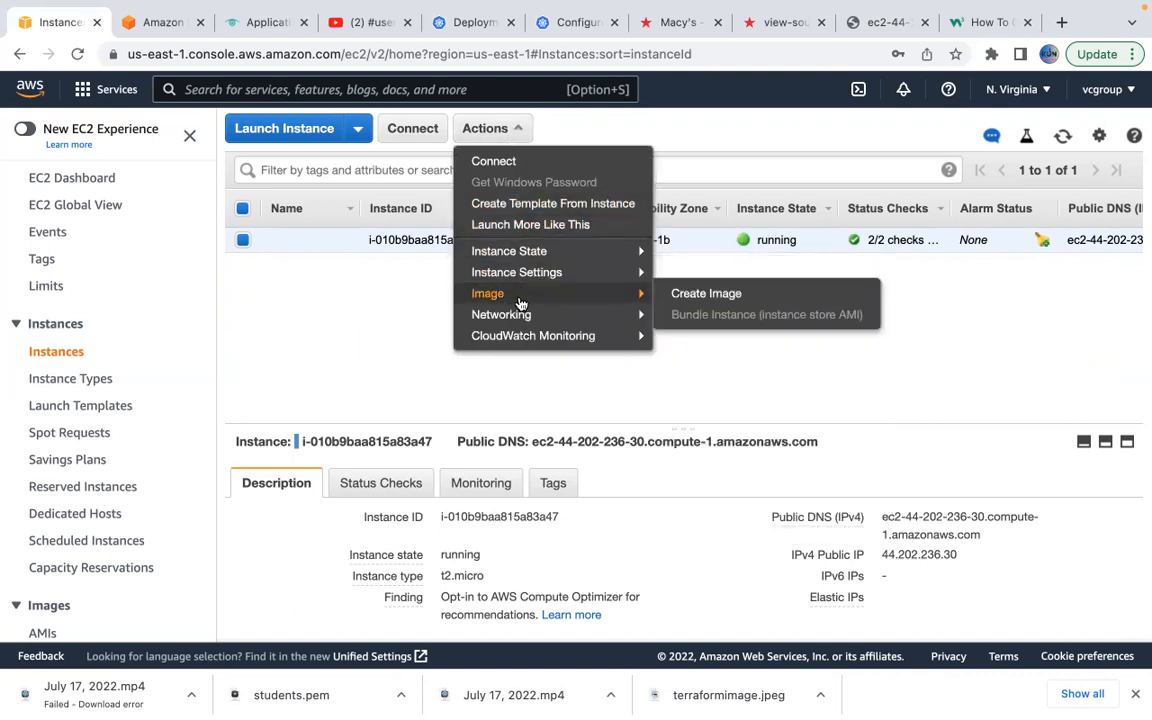
{"action": "left_click", "coordinate": [720, 298]}
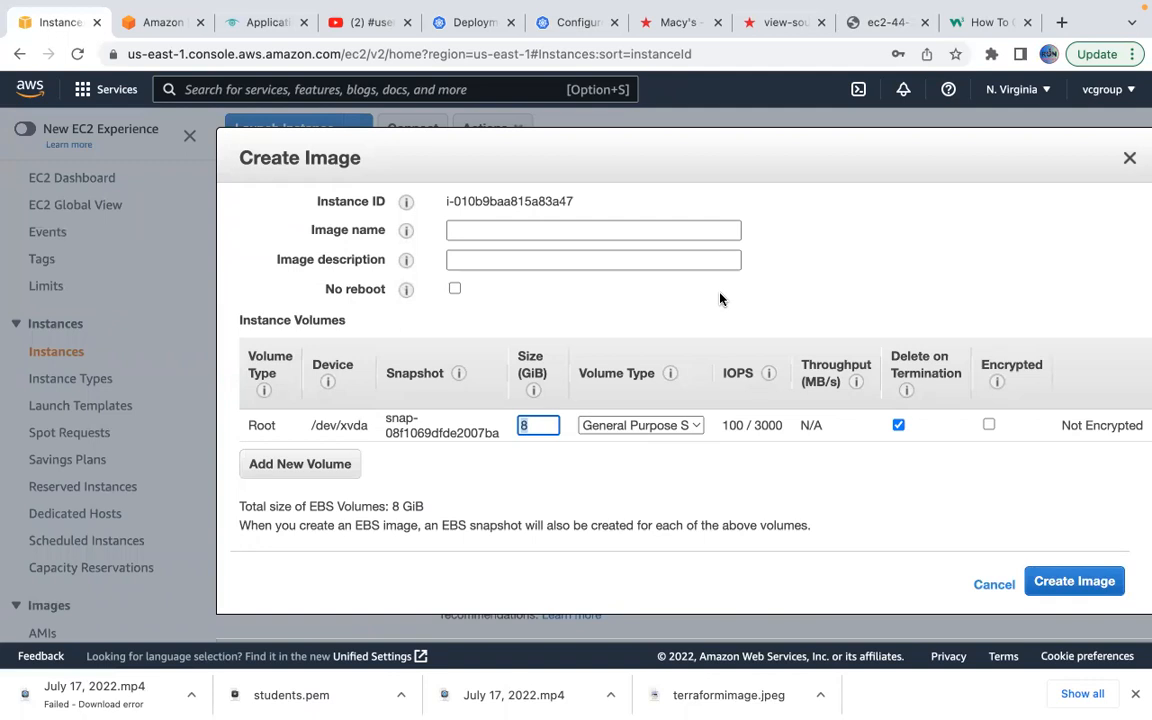
{"action": "left_click", "coordinate": [1124, 157]}
Review the instance Description pane and bring up the instance Actions menu again.
{"action": "scroll", "coordinate": [570, 554], "scroll_direction": "down", "scroll_amount": 1}
{"action": "scroll", "coordinate": [571, 553], "scroll_direction": "down", "scroll_amount": 5}
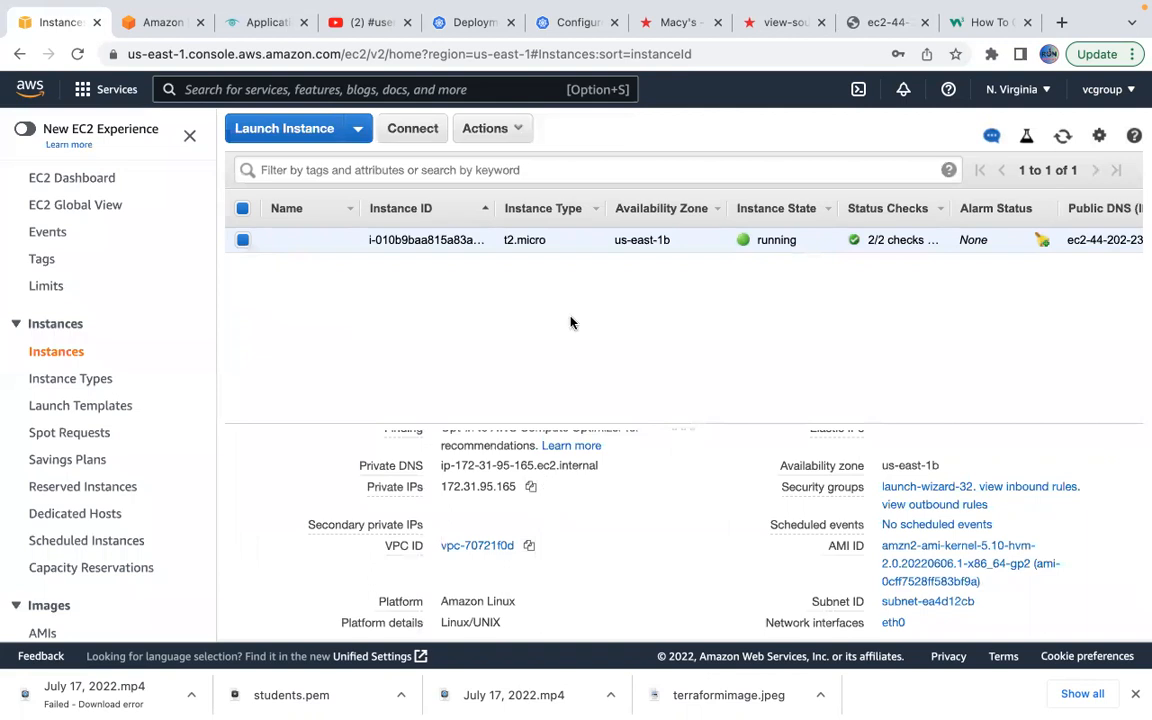
{"action": "scroll", "coordinate": [679, 548], "scroll_direction": "down", "scroll_amount": 2}
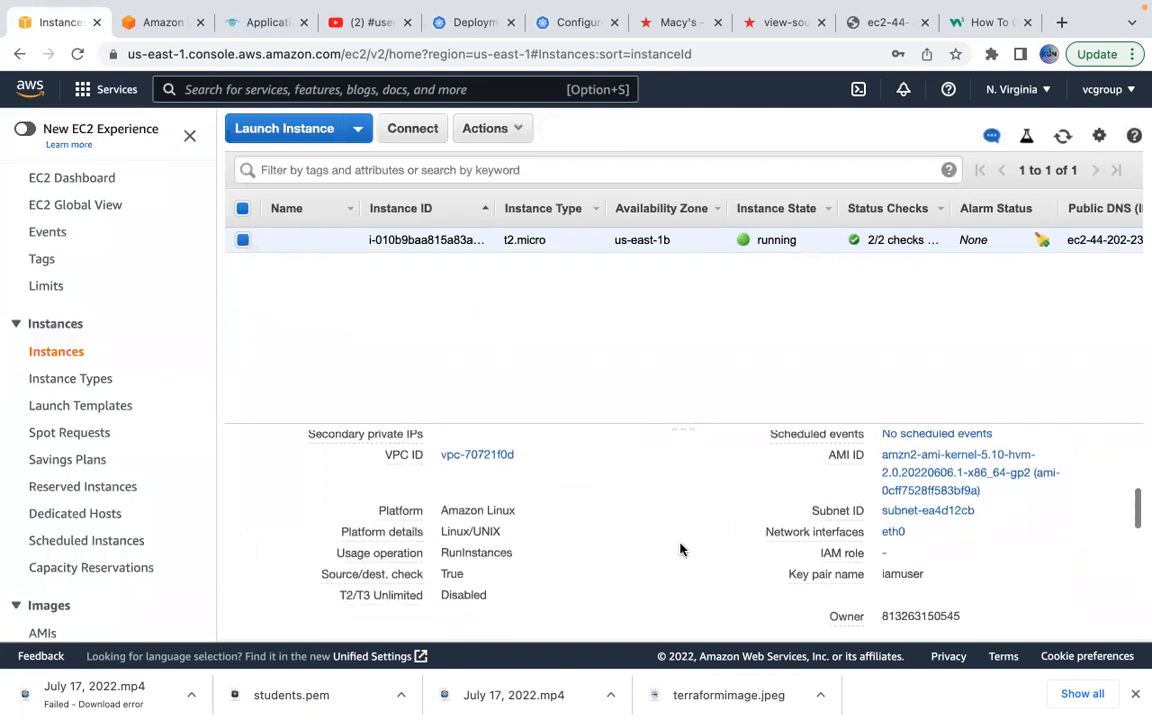
{"action": "scroll", "coordinate": [679, 548], "scroll_direction": "down", "scroll_amount": 6}
{"action": "scroll", "coordinate": [679, 548], "scroll_direction": "down", "scroll_amount": 4}
{"action": "scroll", "coordinate": [679, 548], "scroll_direction": "up", "scroll_amount": 6}
{"action": "scroll", "coordinate": [679, 548], "scroll_direction": "up", "scroll_amount": 3}
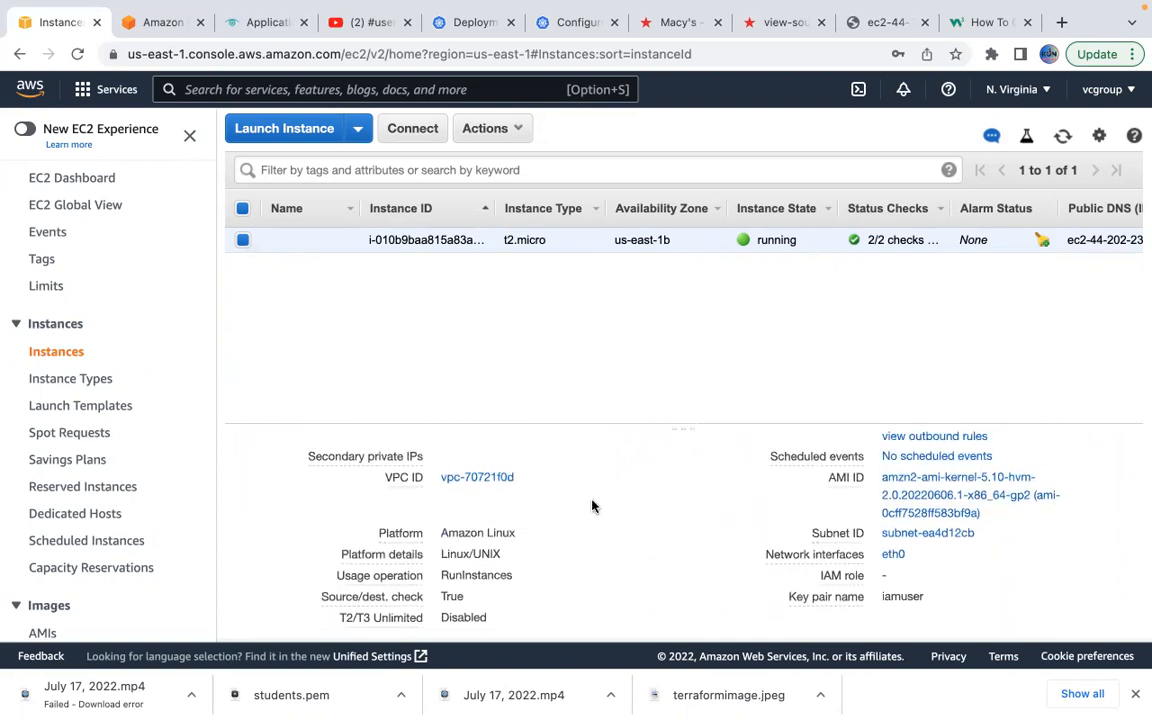
{"action": "scroll", "coordinate": [600, 508], "scroll_direction": "up", "scroll_amount": 3}
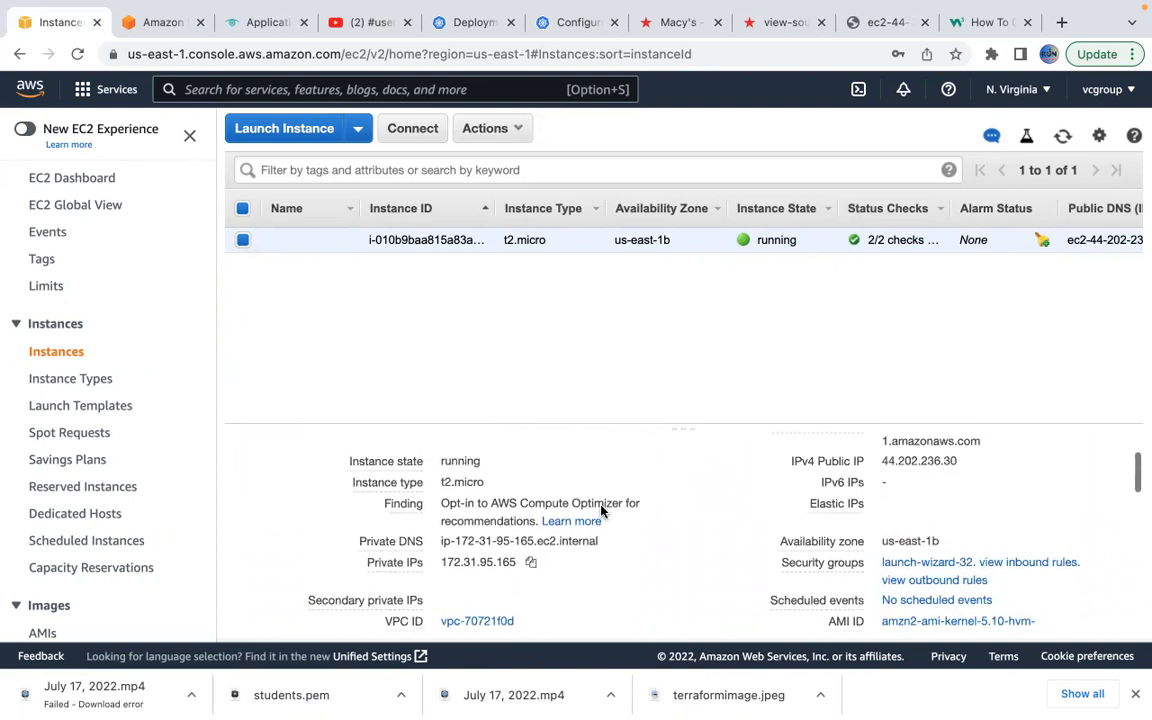
{"action": "scroll", "coordinate": [600, 510], "scroll_direction": "up", "scroll_amount": 2}
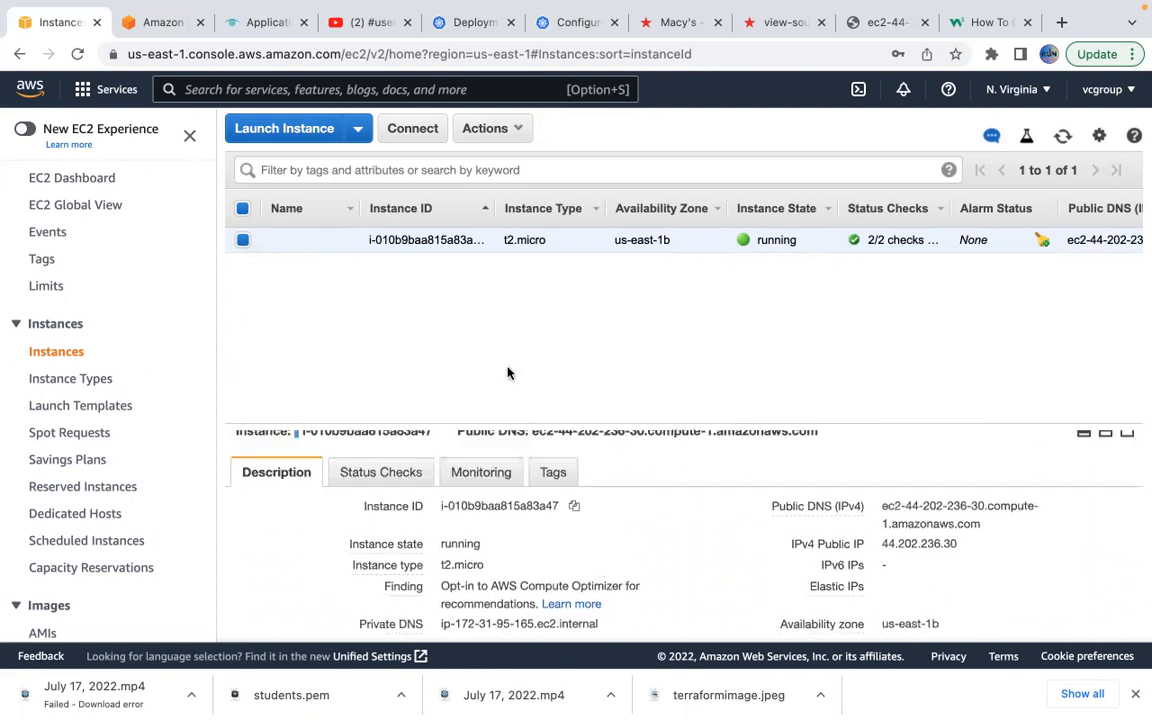
{"action": "left_click", "coordinate": [505, 128]}
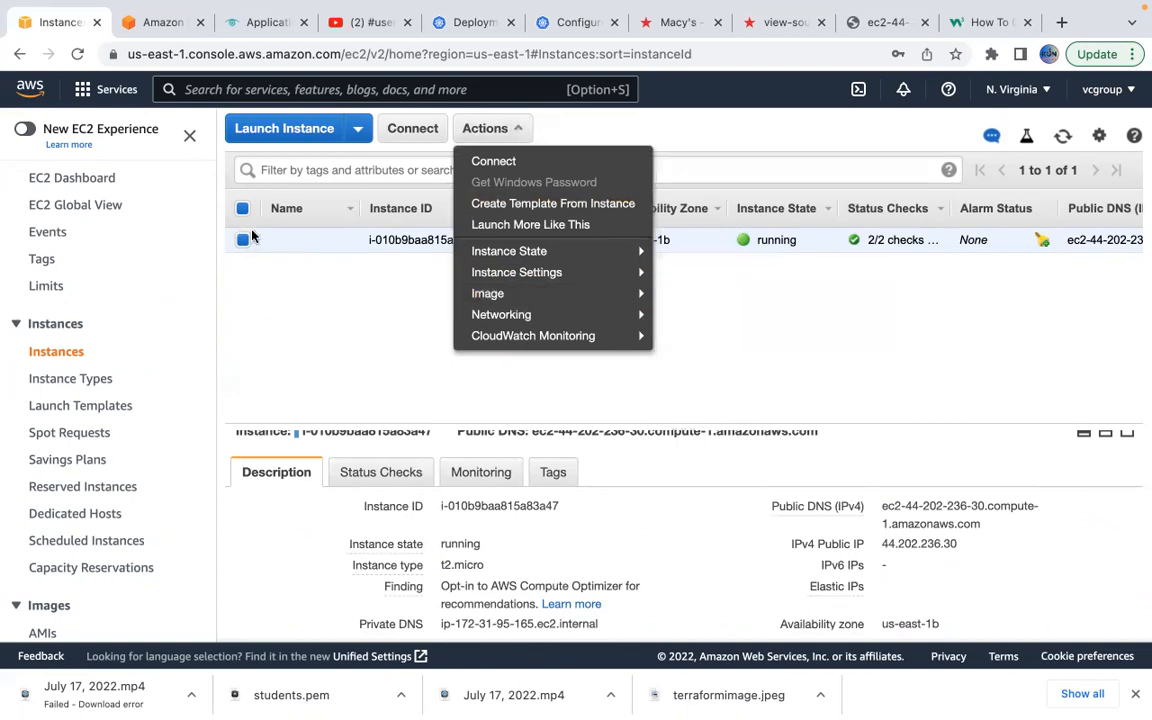
Reopen Actions > Image > Create Image and name the image apachebackup.
{"action": "left_click", "coordinate": [298, 317]}
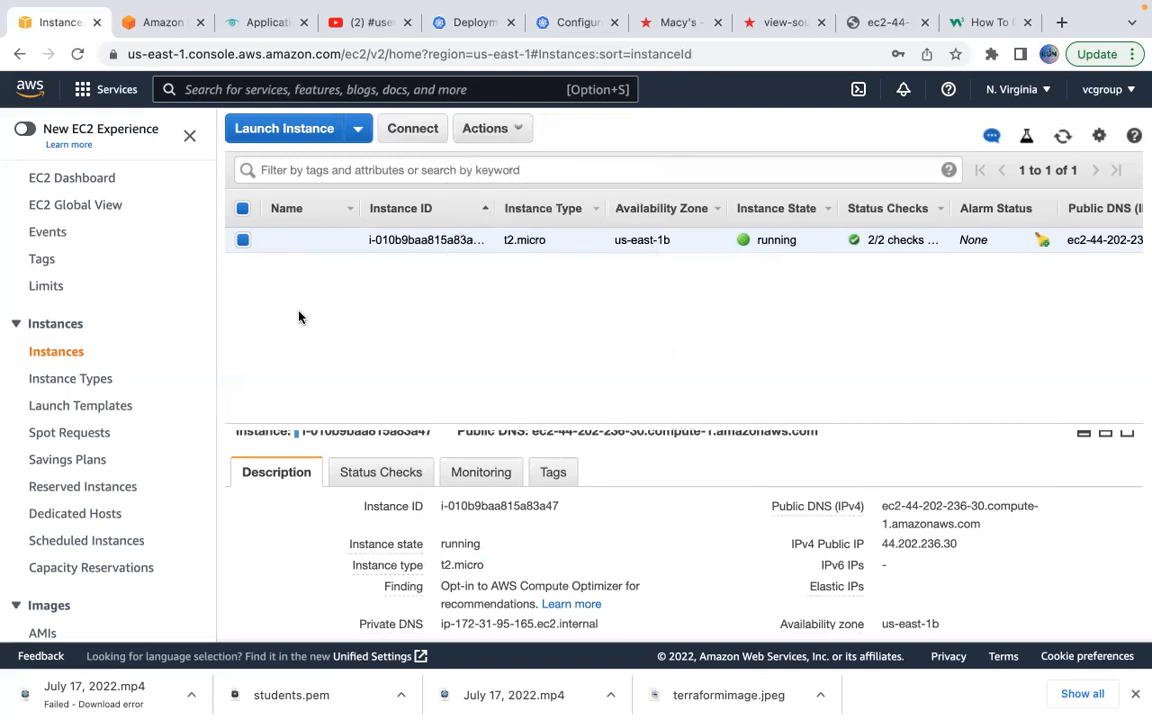
{"action": "left_click", "coordinate": [486, 131]}
{"action": "mouse_move", "coordinate": [533, 262]}
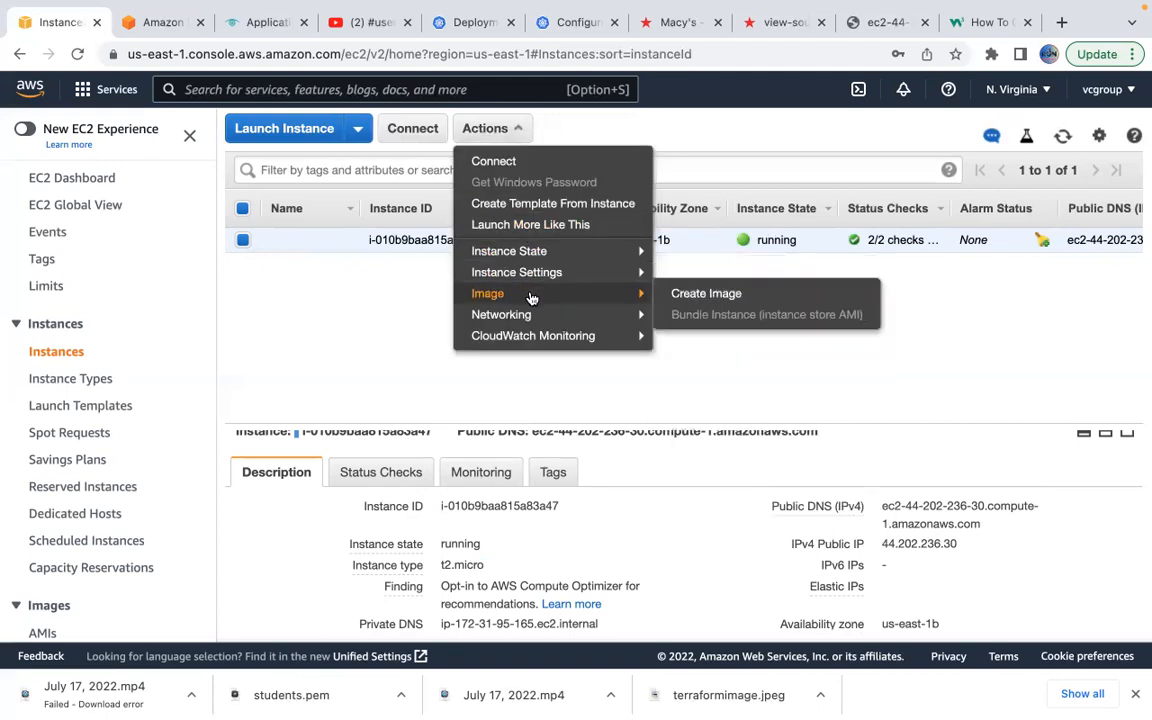
{"action": "left_click", "coordinate": [700, 303]}
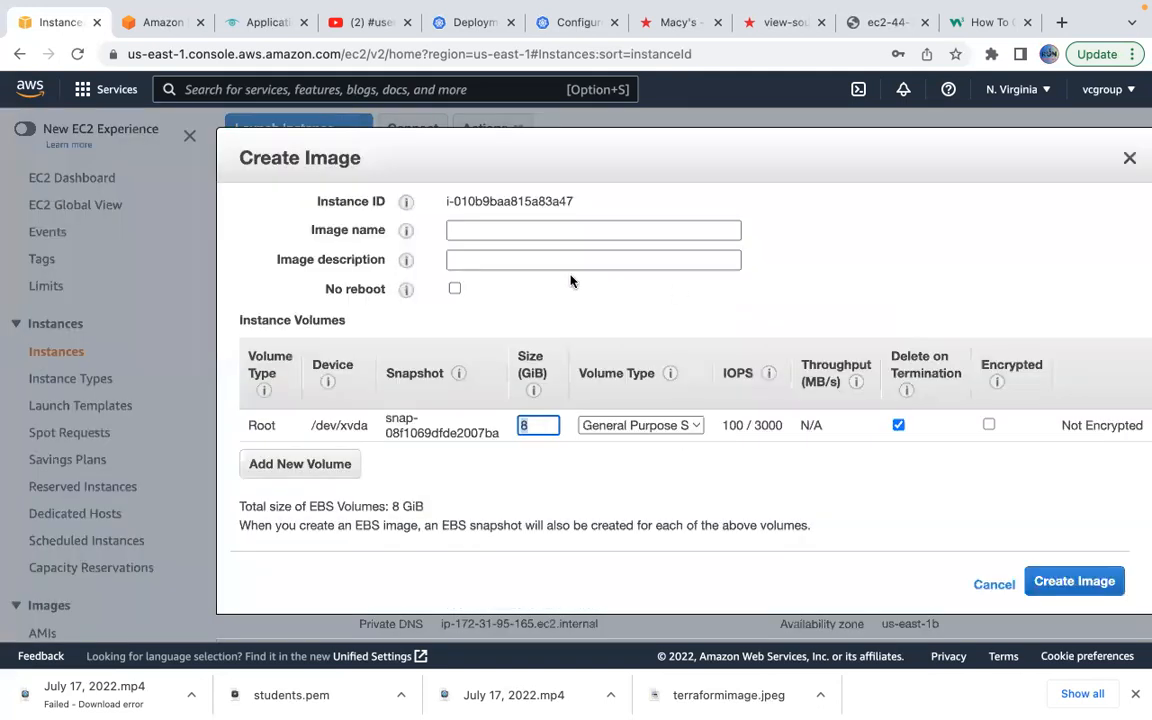
{"action": "left_click", "coordinate": [542, 228]}
{"action": "type", "text": "apach"}
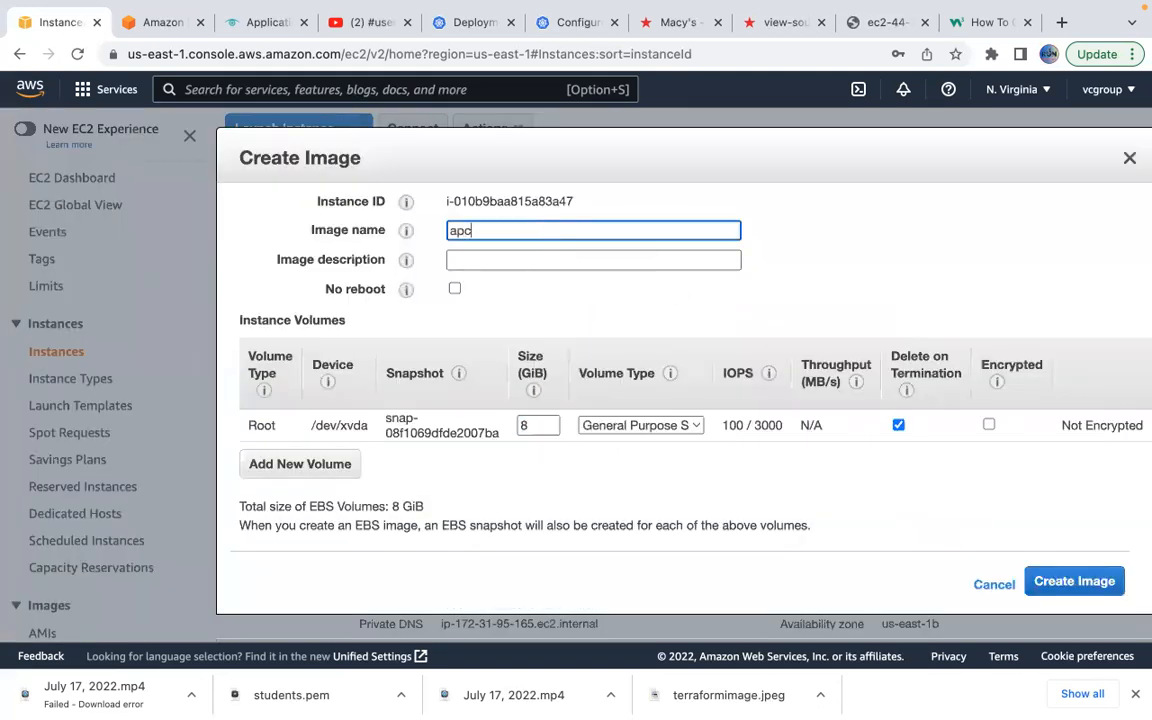
{"action": "key", "text": "BackSpace"}
{"action": "key", "text": "BackSpace"}
{"action": "key", "text": "BackSpace"}
{"action": "type", "text": "achebackup"}
Add an extra 100 GiB volume, then remove it so only the 8 GiB root volume remains.
{"action": "left_click", "coordinate": [330, 466]}
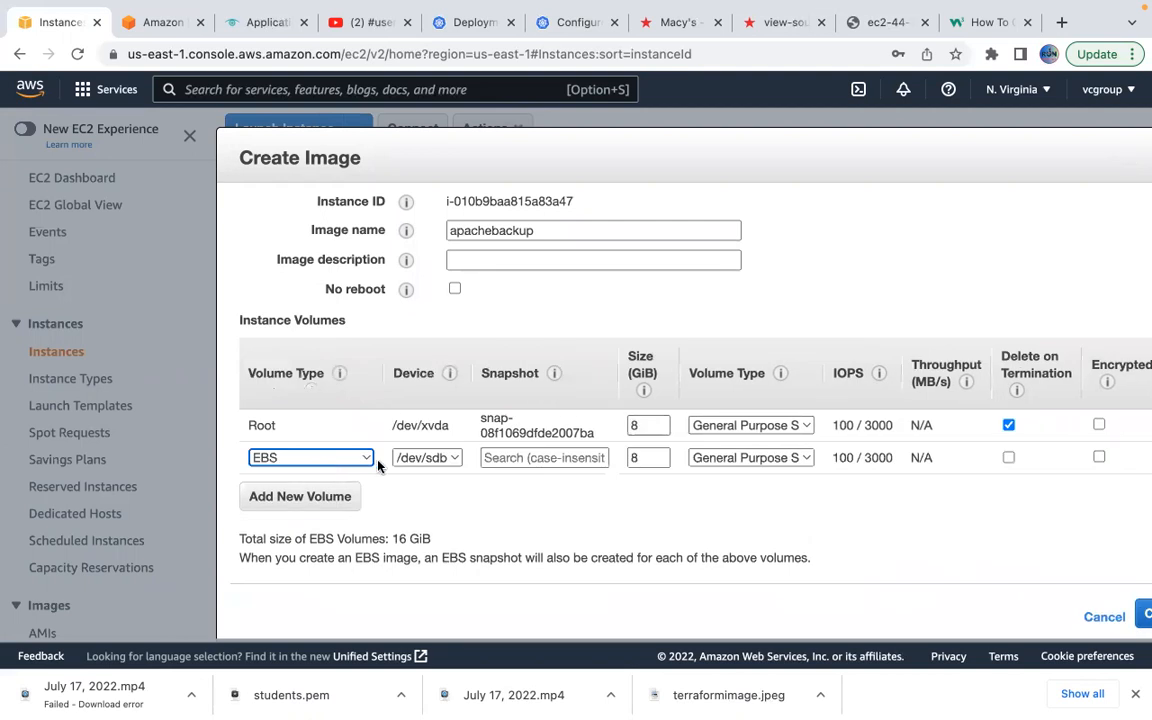
{"action": "double_click", "coordinate": [646, 458]}
{"action": "type", "text": "100"}
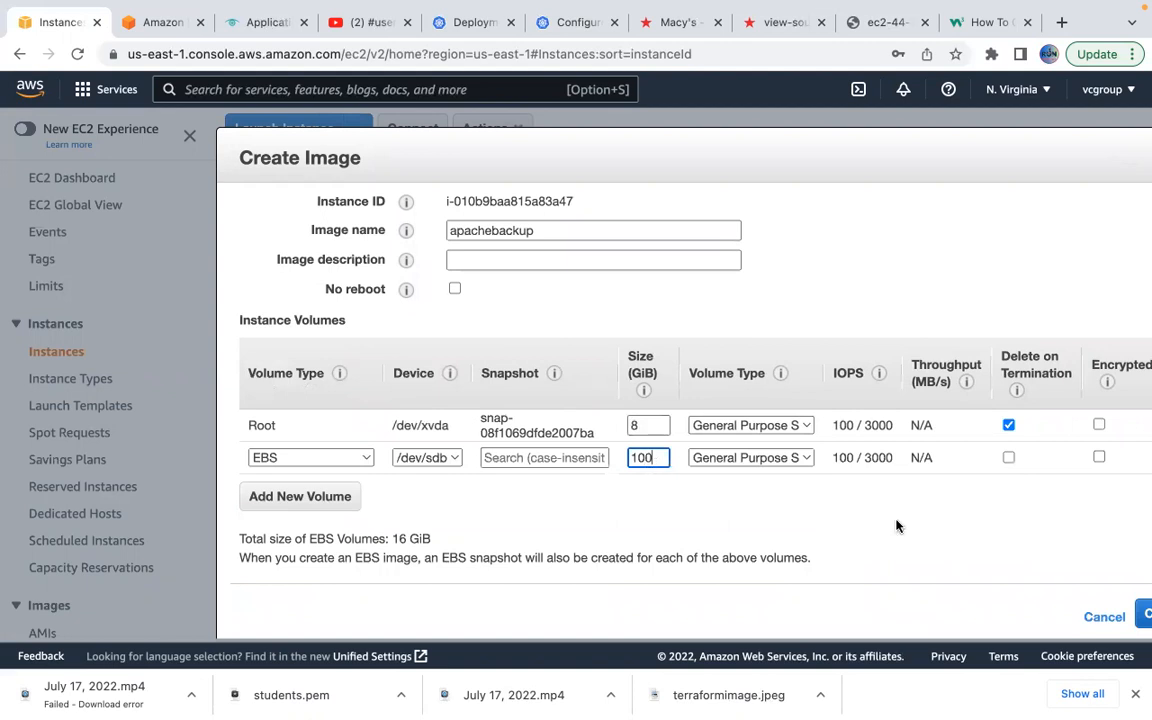
{"action": "scroll", "coordinate": [1082, 479], "scroll_direction": "right", "scroll_amount": 3}
{"action": "left_click", "coordinate": [1061, 461]}
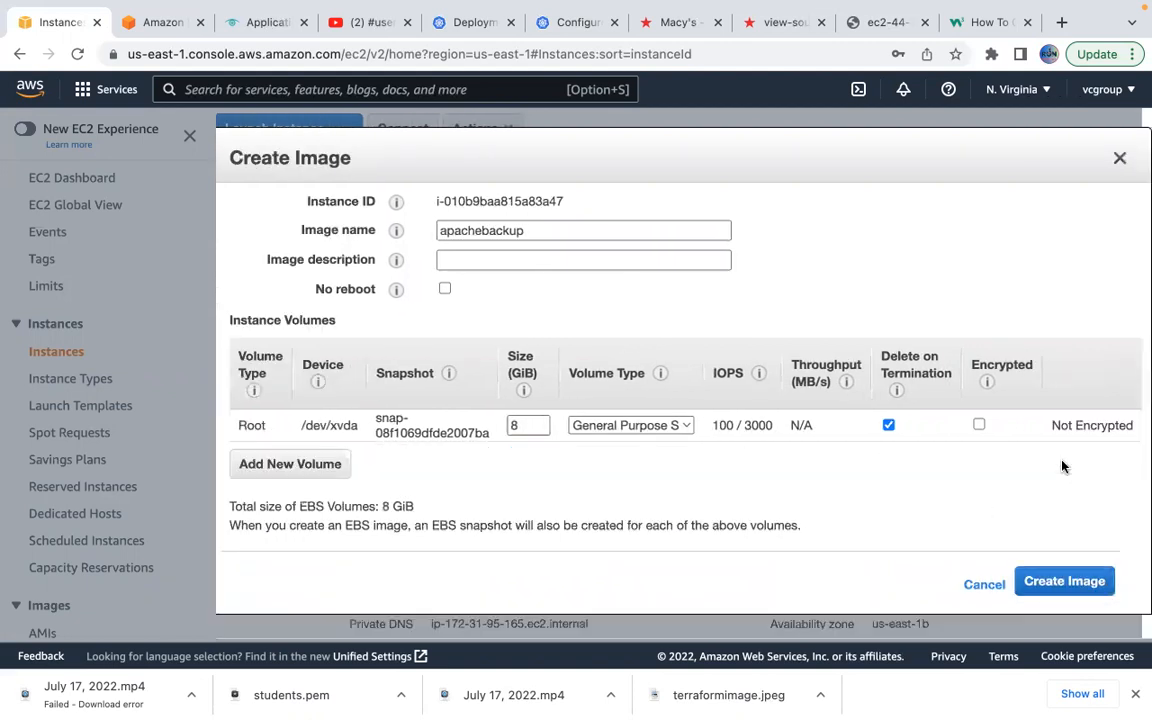
Submit the apachebackup image and open its pending AMI entry, ami-0250a9c616915c39c.
{"action": "left_click", "coordinate": [1080, 583]}
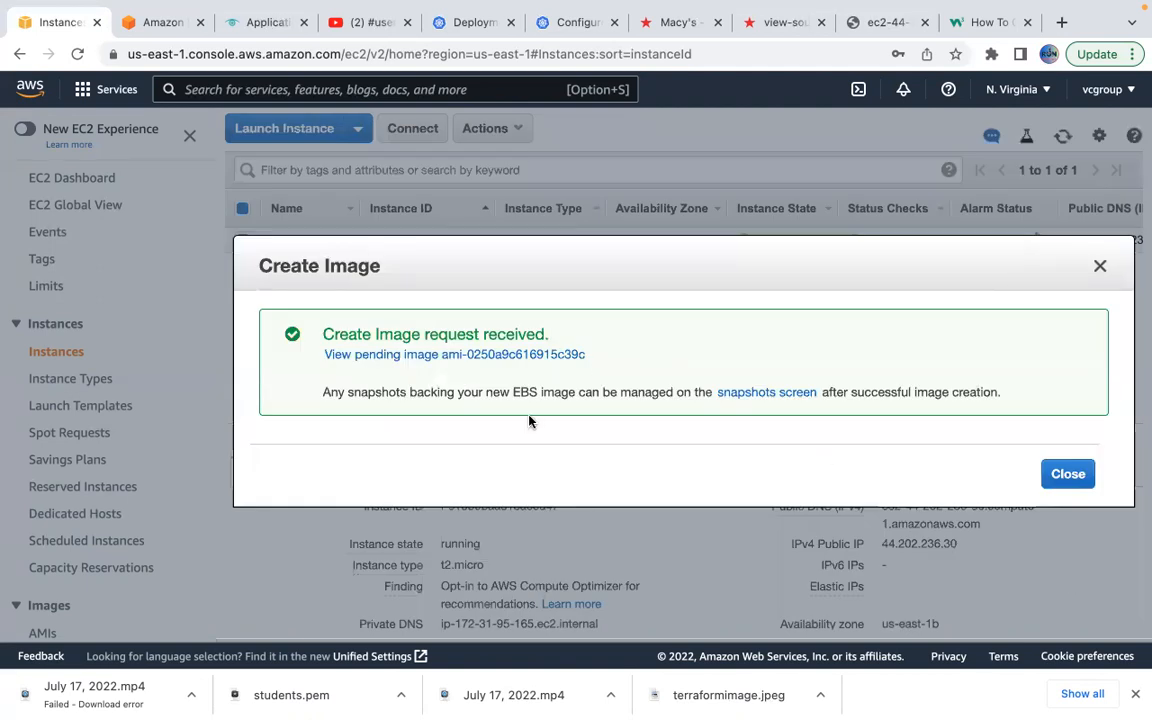
{"action": "left_click", "coordinate": [479, 355]}
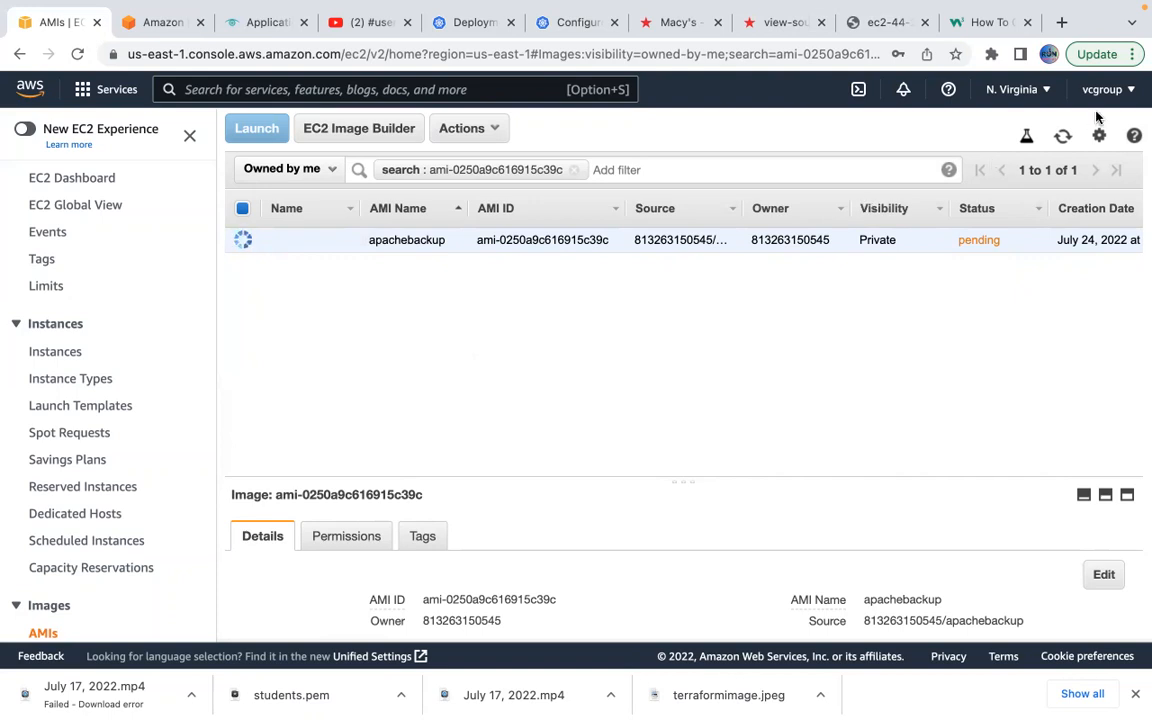
{"action": "left_click", "coordinate": [1063, 140]}
{"action": "mouse_move", "coordinate": [558, 9]}
{"action": "mouse_move", "coordinate": [509, 8]}
{"action": "left_click", "coordinate": [1062, 136]}
{"action": "left_click", "coordinate": [1060, 137]}
{"action": "left_click", "coordinate": [79, 54]}
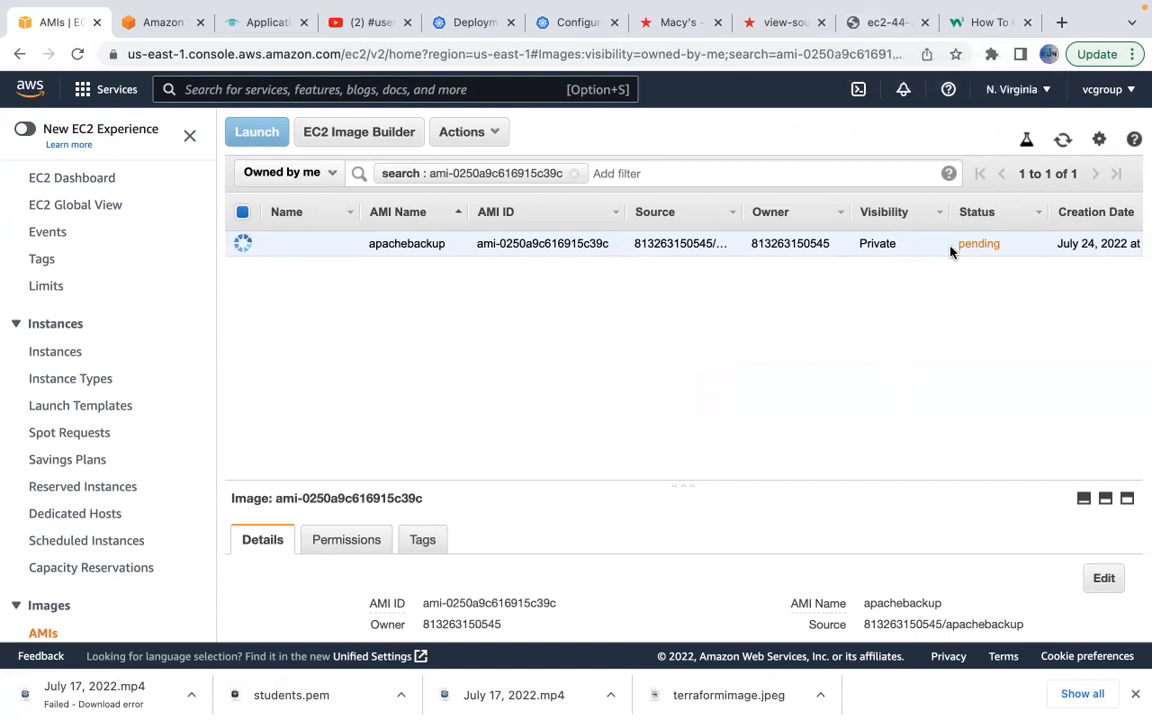
{"action": "left_click", "coordinate": [1063, 141]}
{"action": "scroll", "coordinate": [1025, 354], "scroll_direction": "right", "scroll_amount": 10}
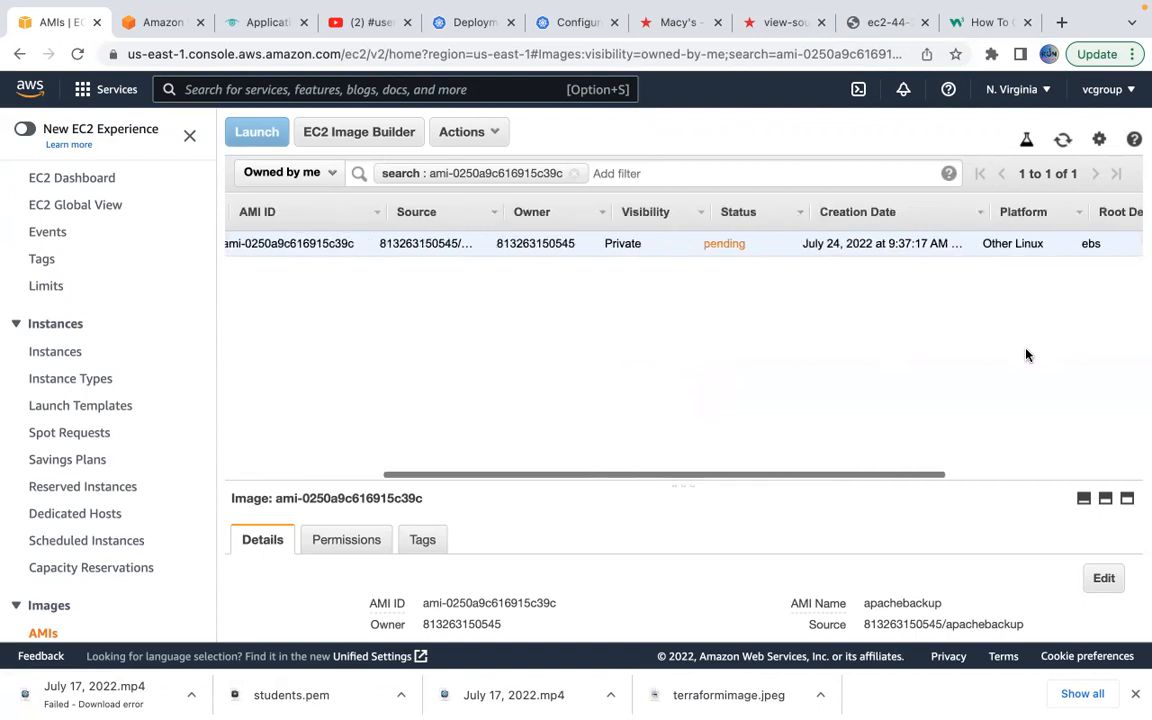
{"action": "scroll", "coordinate": [1025, 354], "scroll_direction": "right", "scroll_amount": 3}
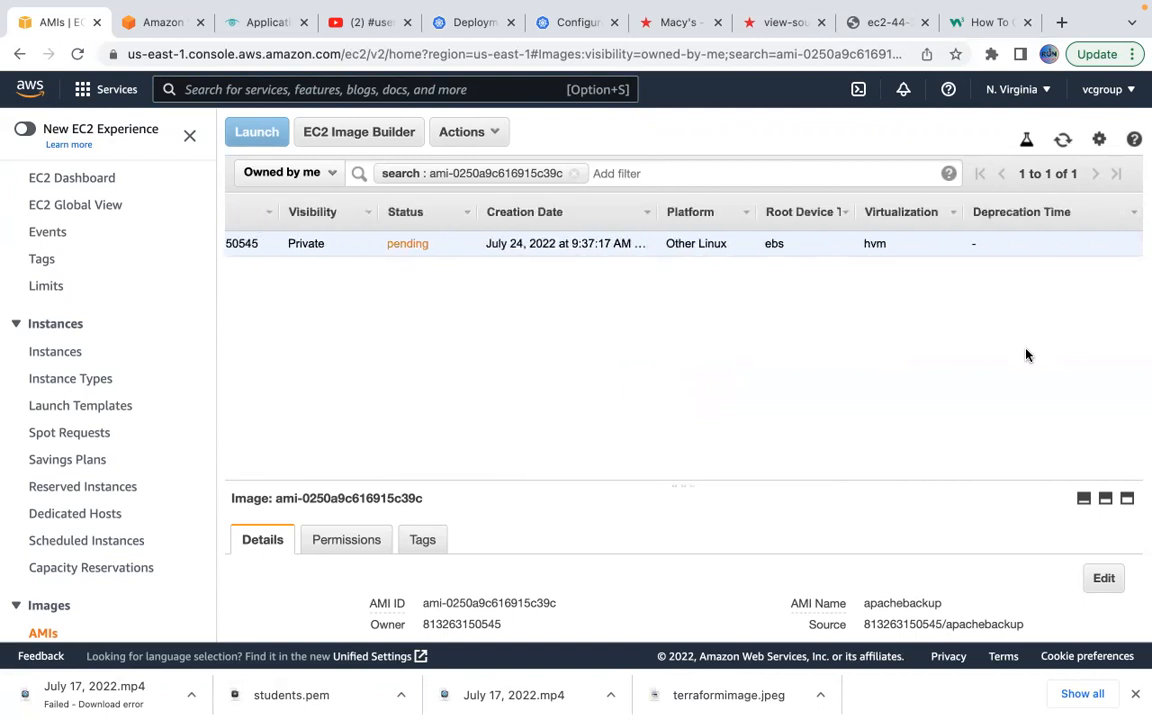
{"action": "scroll", "coordinate": [1025, 354], "scroll_direction": "left", "scroll_amount": 12}
{"action": "left_click", "coordinate": [1063, 141]}
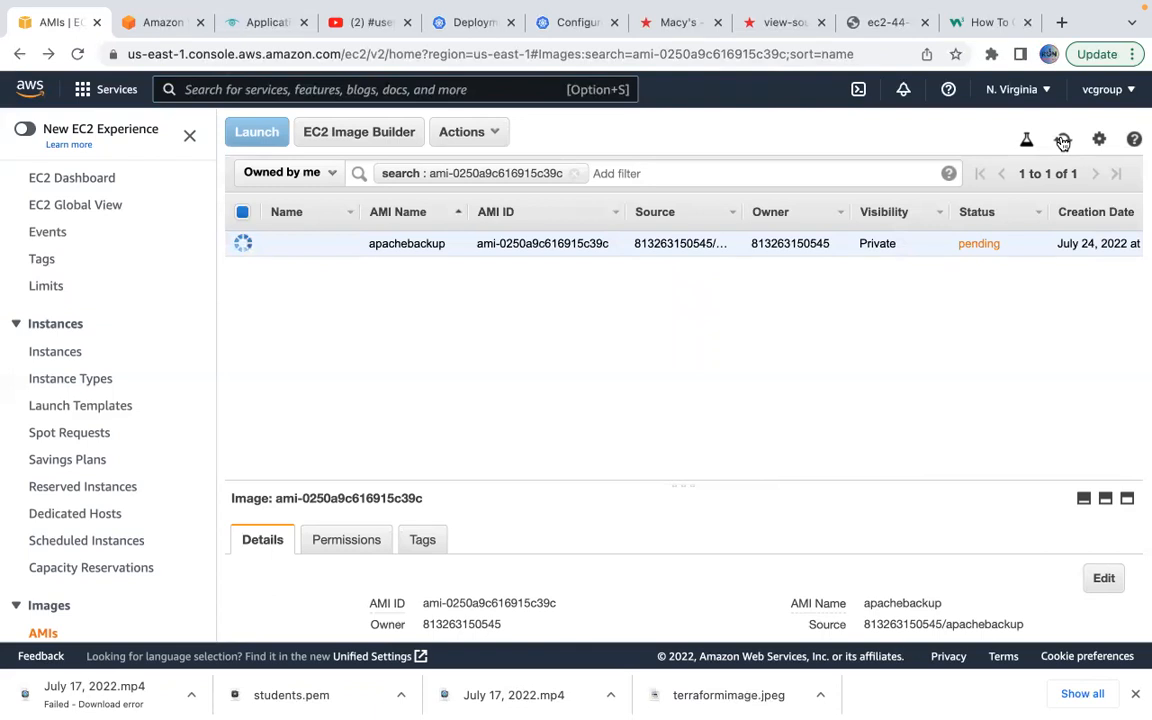
Open the Instances page in a new browser tab.
{"action": "right_click", "coordinate": [78, 356]}
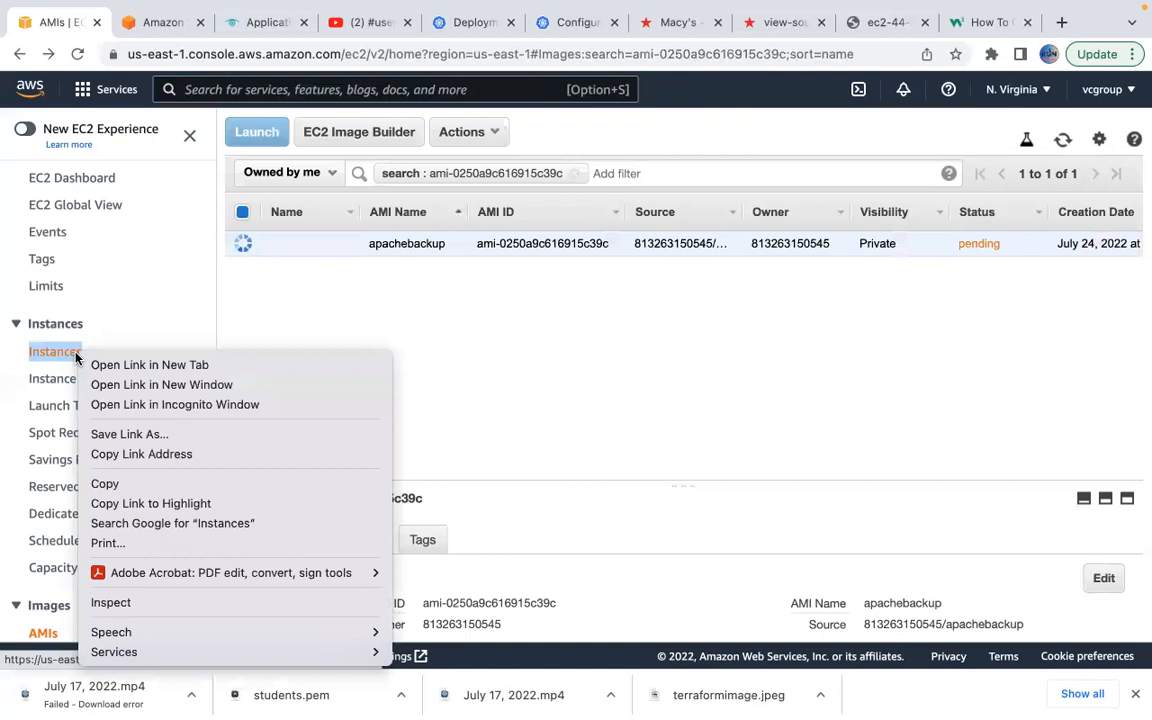
{"action": "left_click", "coordinate": [131, 366]}
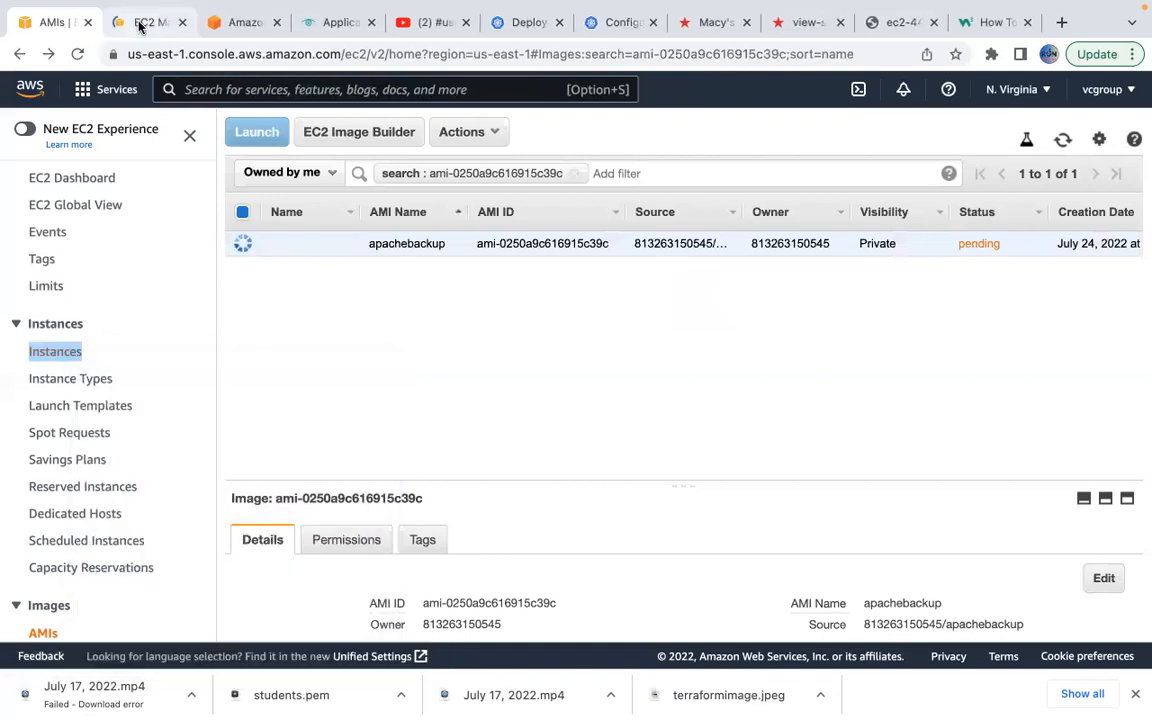
{"action": "left_click", "coordinate": [139, 24]}
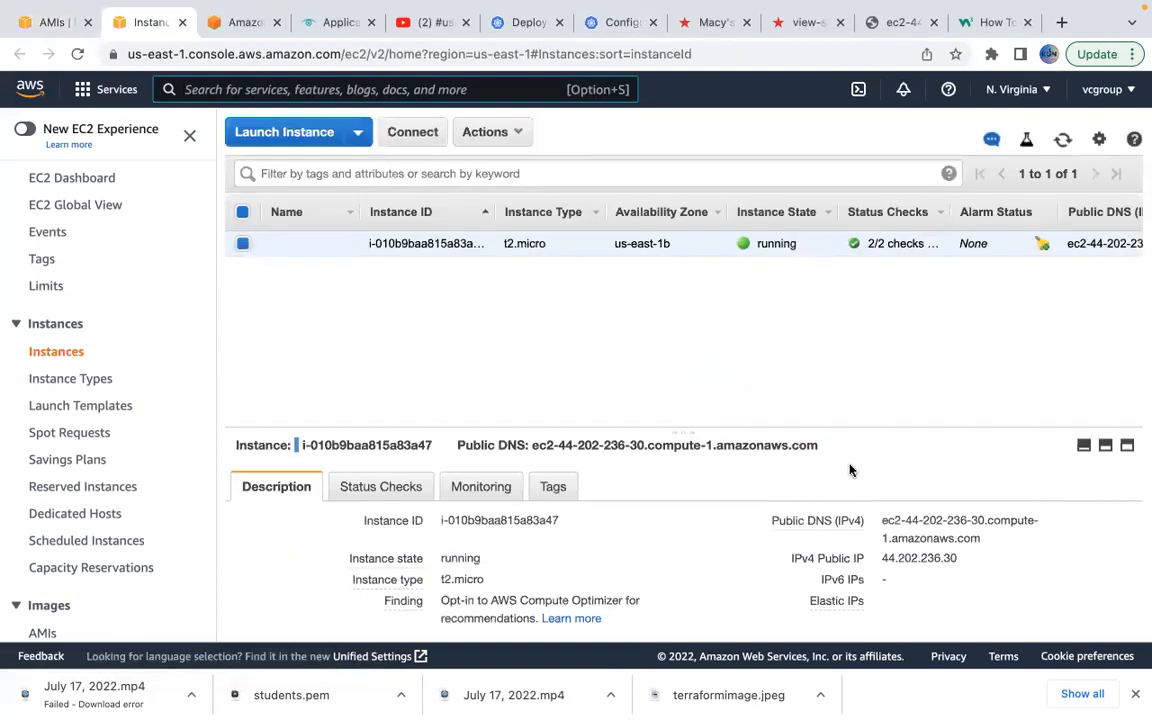
Show the root device /dev/xvda details and open volume vol-0cec79e276cd2ff52 in Volumes.
{"action": "scroll", "coordinate": [730, 553], "scroll_direction": "down", "scroll_amount": 2}
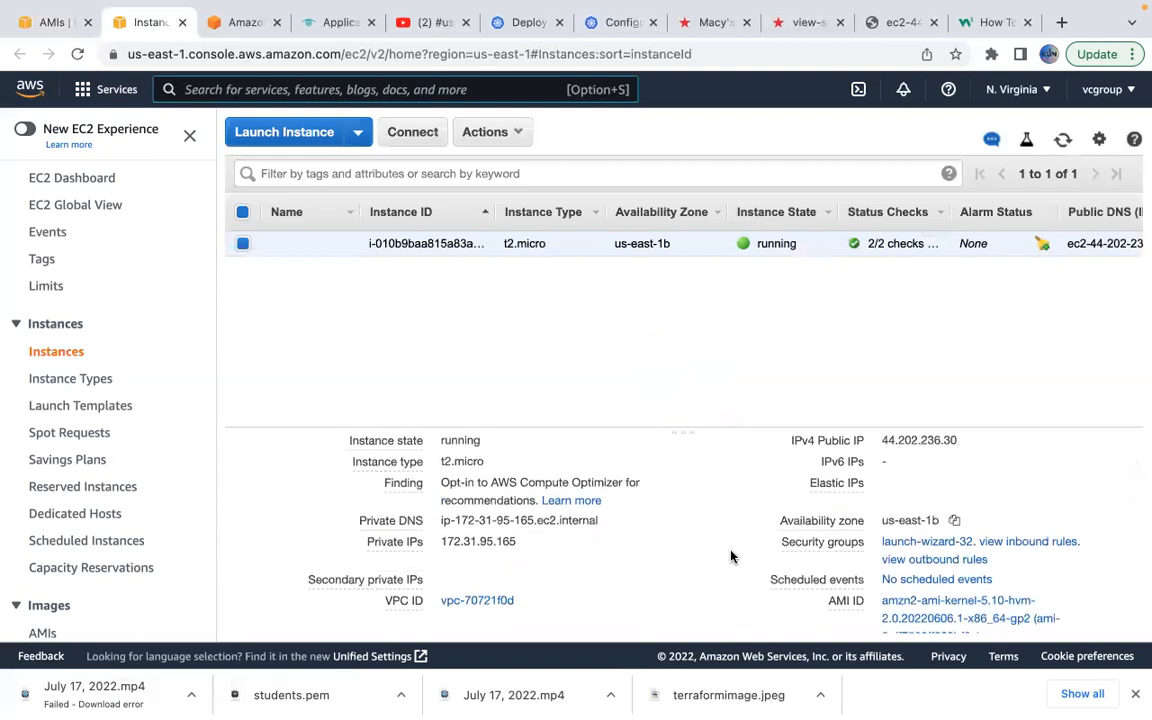
{"action": "scroll", "coordinate": [730, 557], "scroll_direction": "down", "scroll_amount": 4}
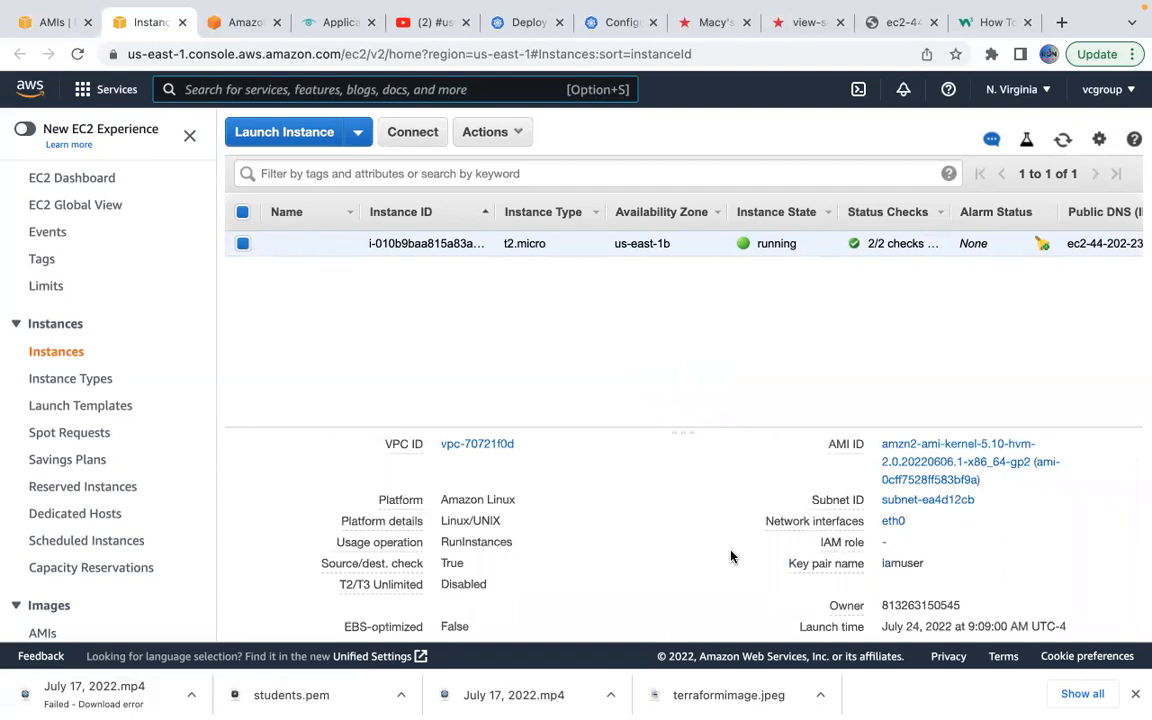
{"action": "scroll", "coordinate": [730, 557], "scroll_direction": "down", "scroll_amount": 5}
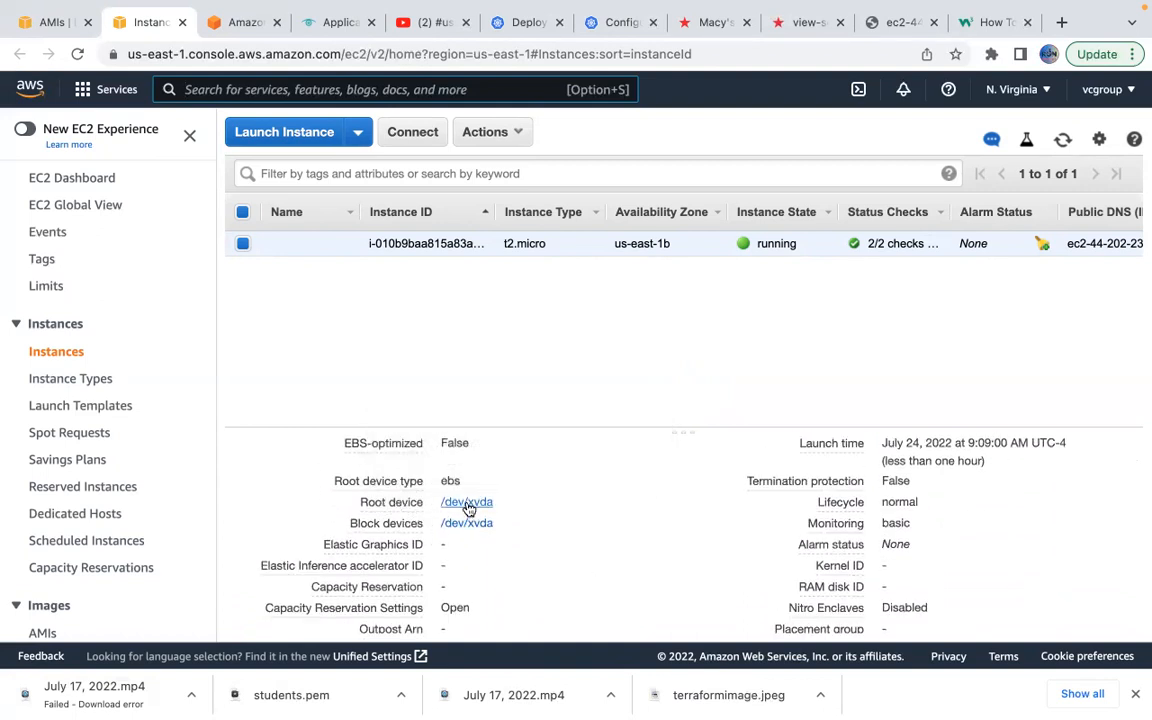
{"action": "right_click", "coordinate": [467, 507]}
{"action": "left_click", "coordinate": [467, 507]}
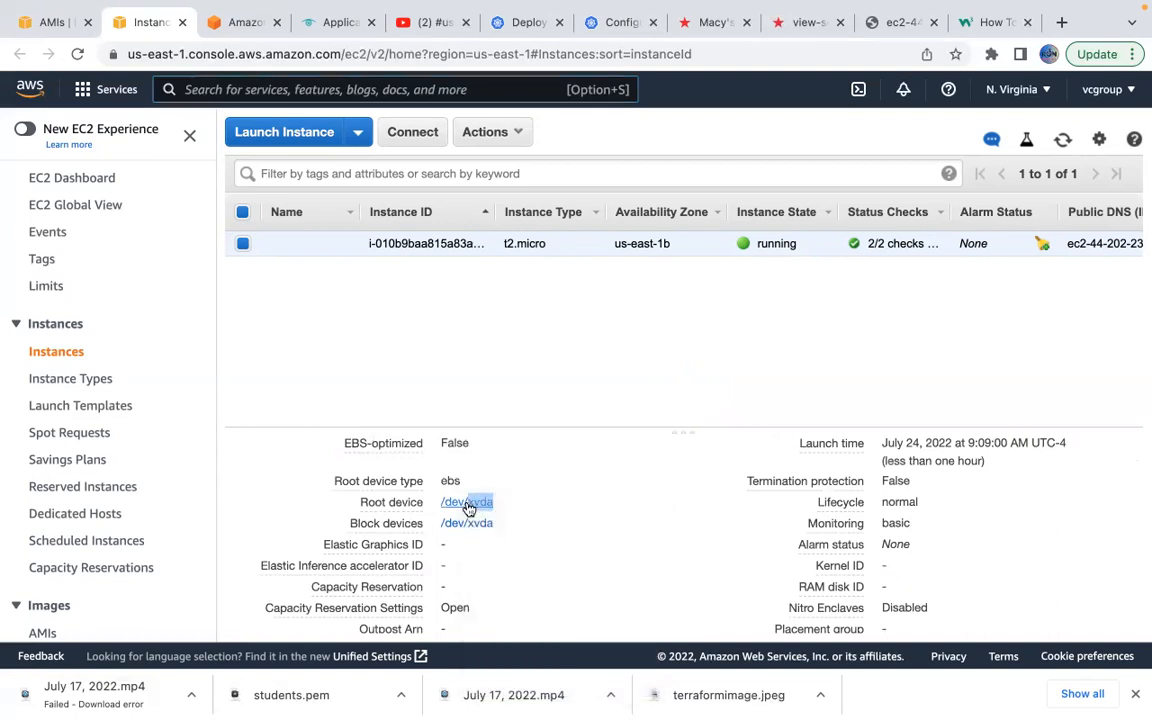
{"action": "left_click", "coordinate": [467, 505]}
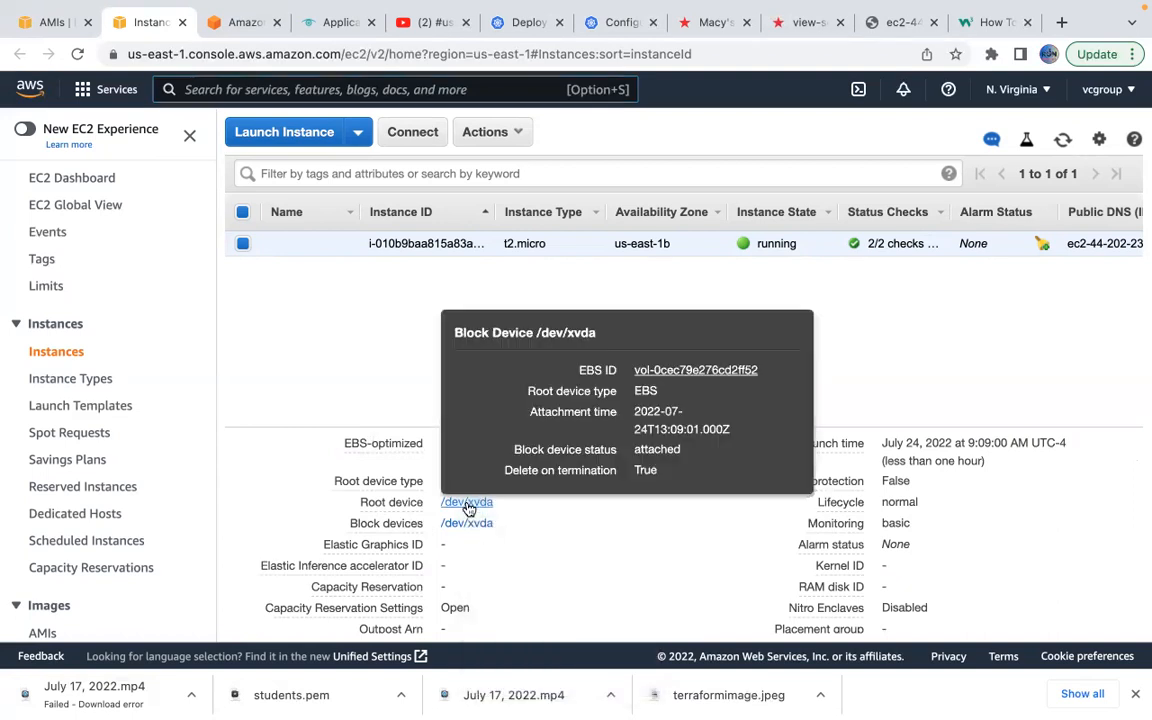
{"action": "left_click", "coordinate": [660, 371]}
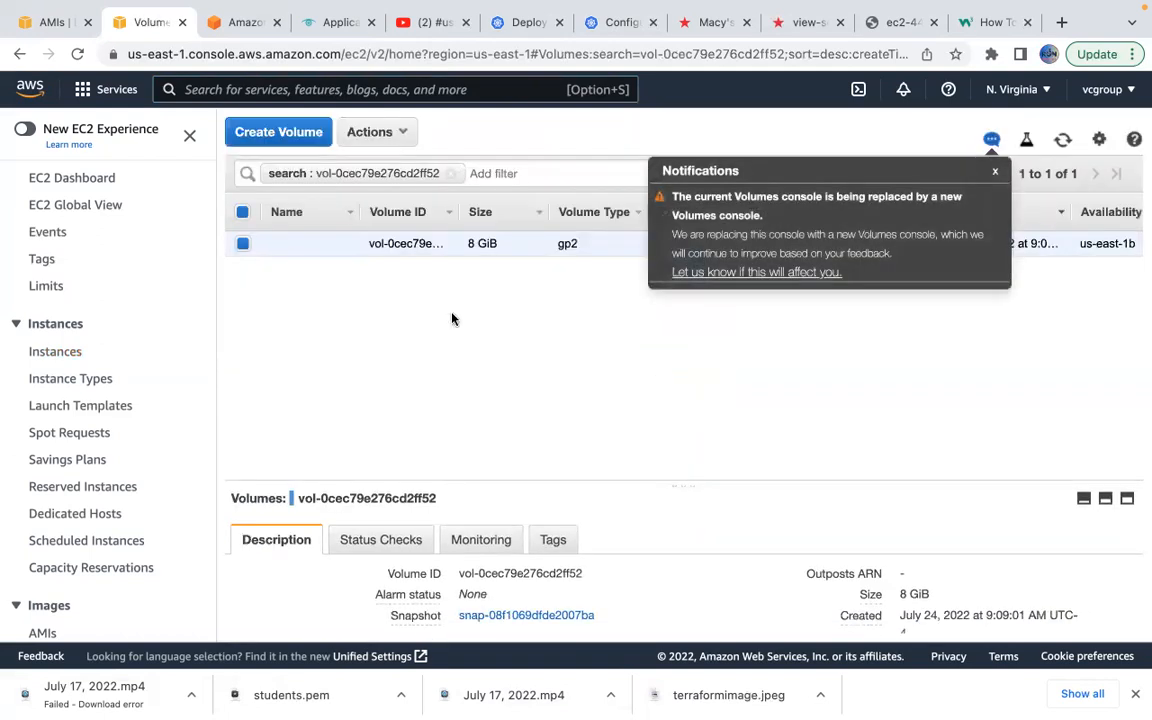
Snapshot volume vol-0cec79e276cd2ff52 with description apchebackup and open the new 8 GiB snapshot.
{"action": "left_click", "coordinate": [992, 175]}
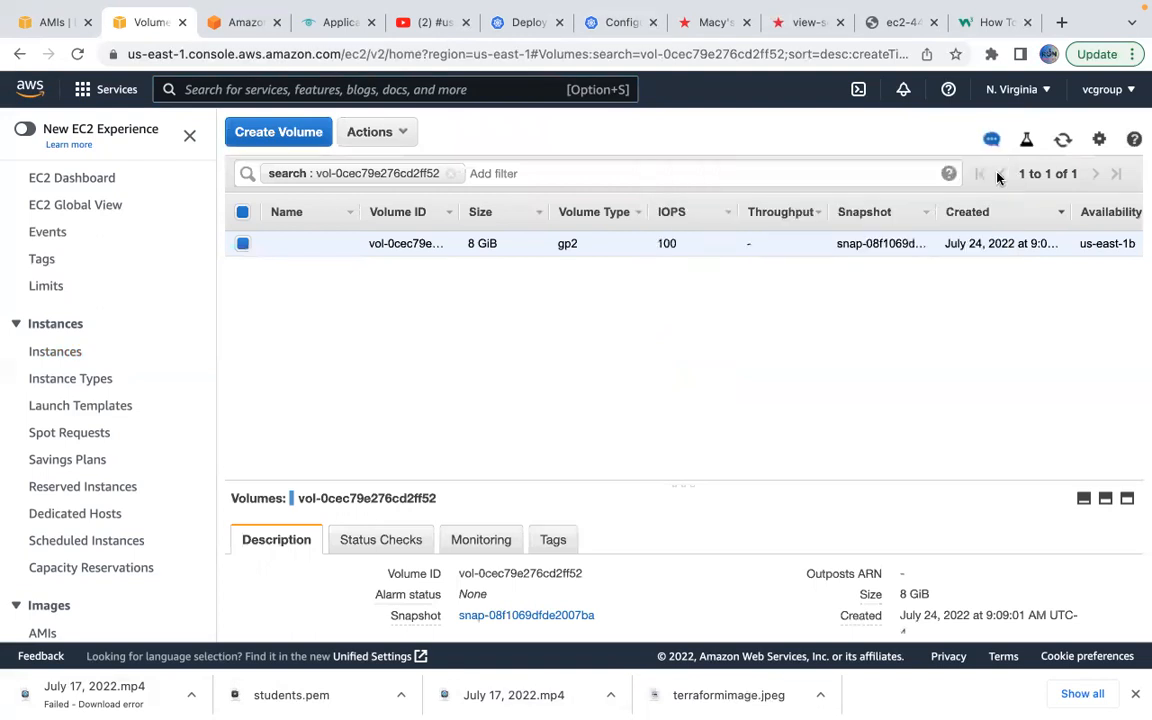
{"action": "left_click", "coordinate": [398, 131]}
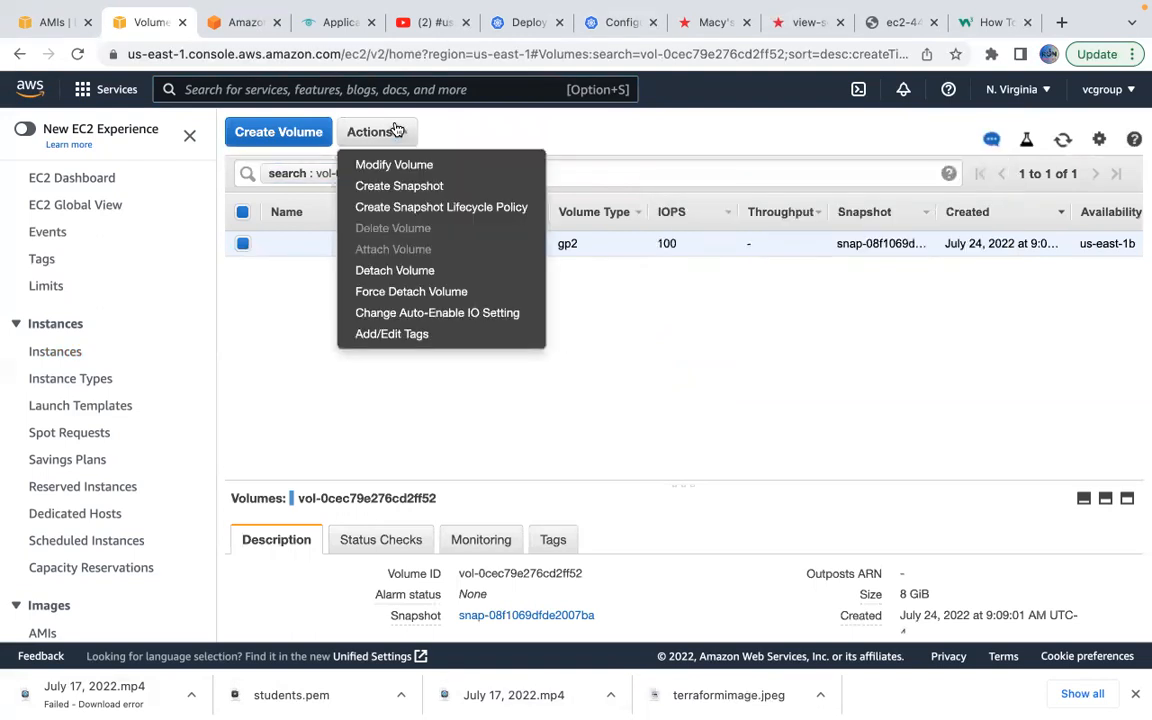
{"action": "left_click", "coordinate": [403, 186]}
{"action": "left_click", "coordinate": [353, 274]}
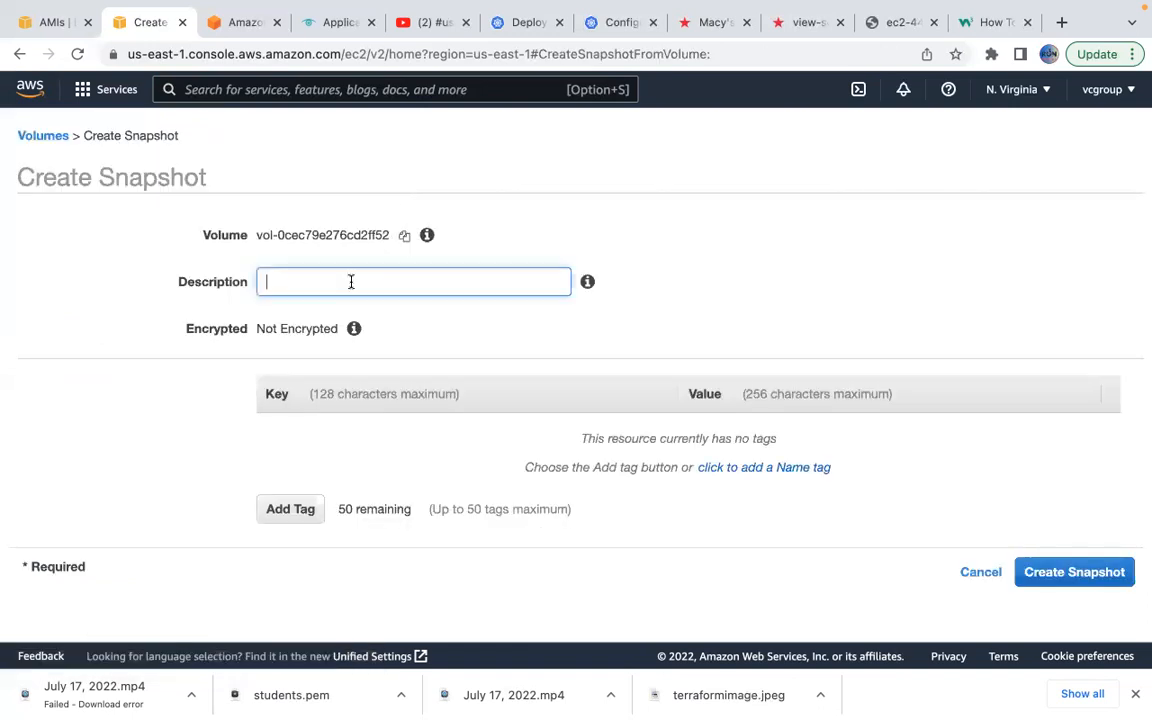
{"action": "type", "text": "apchem"}
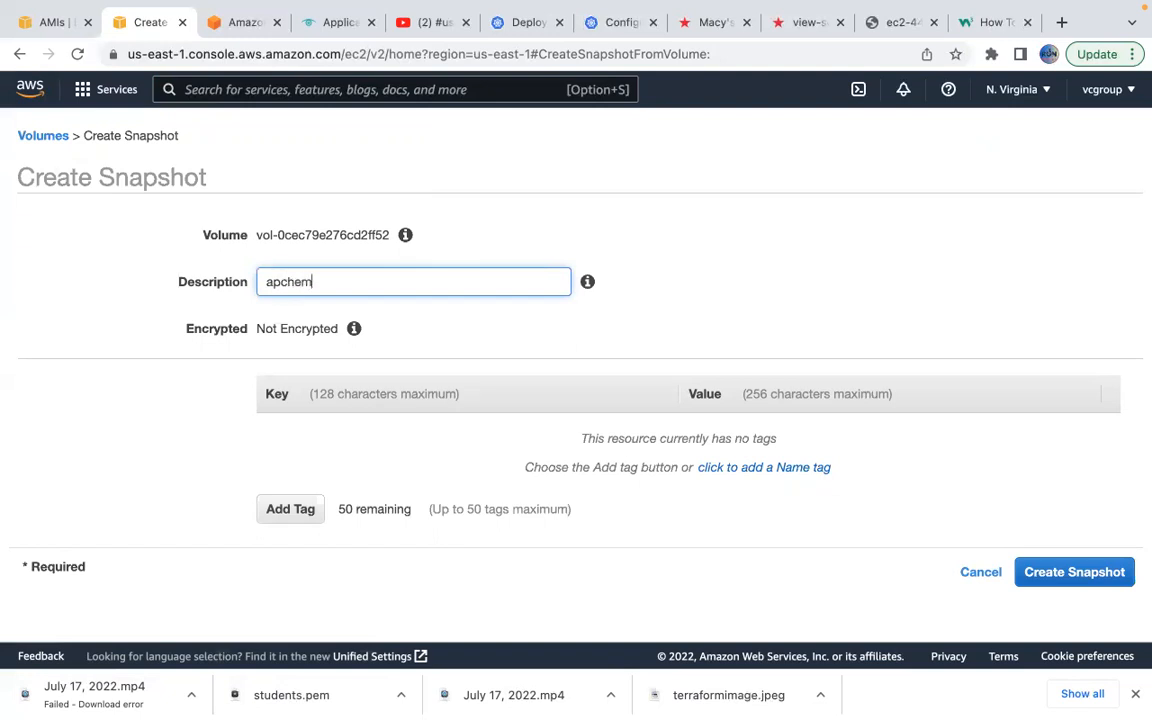
{"action": "type", "text": "ackup"}
{"action": "left_click", "coordinate": [1105, 575]}
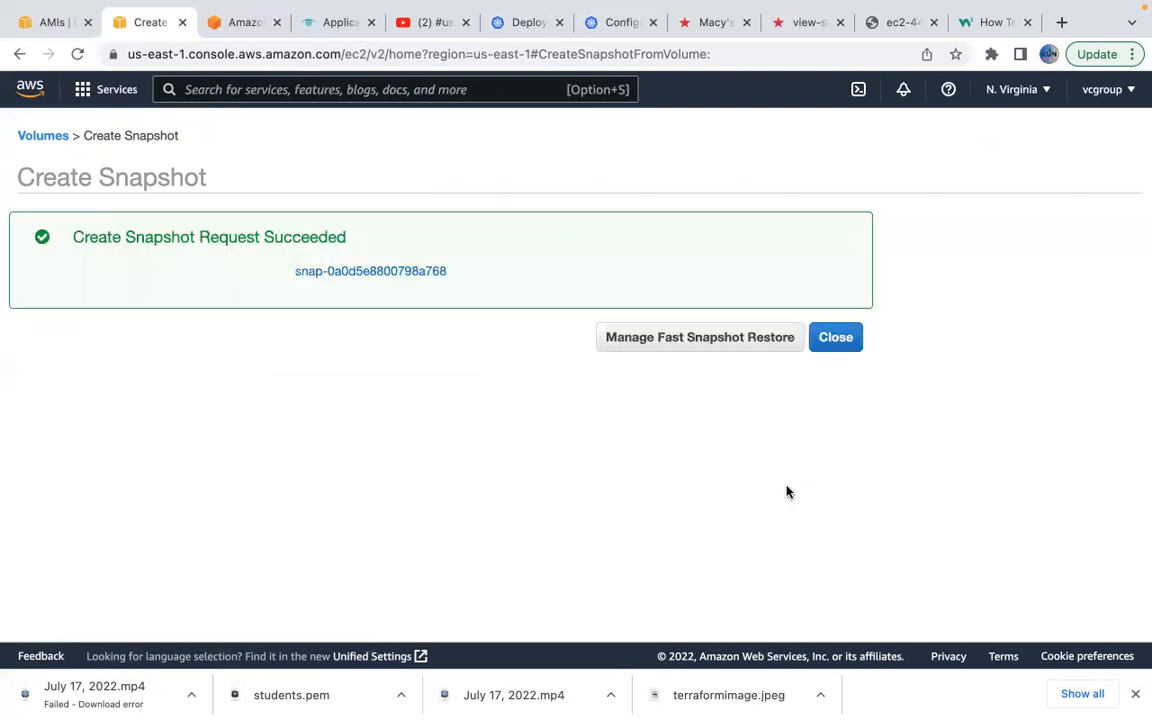
{"action": "left_click", "coordinate": [410, 272]}
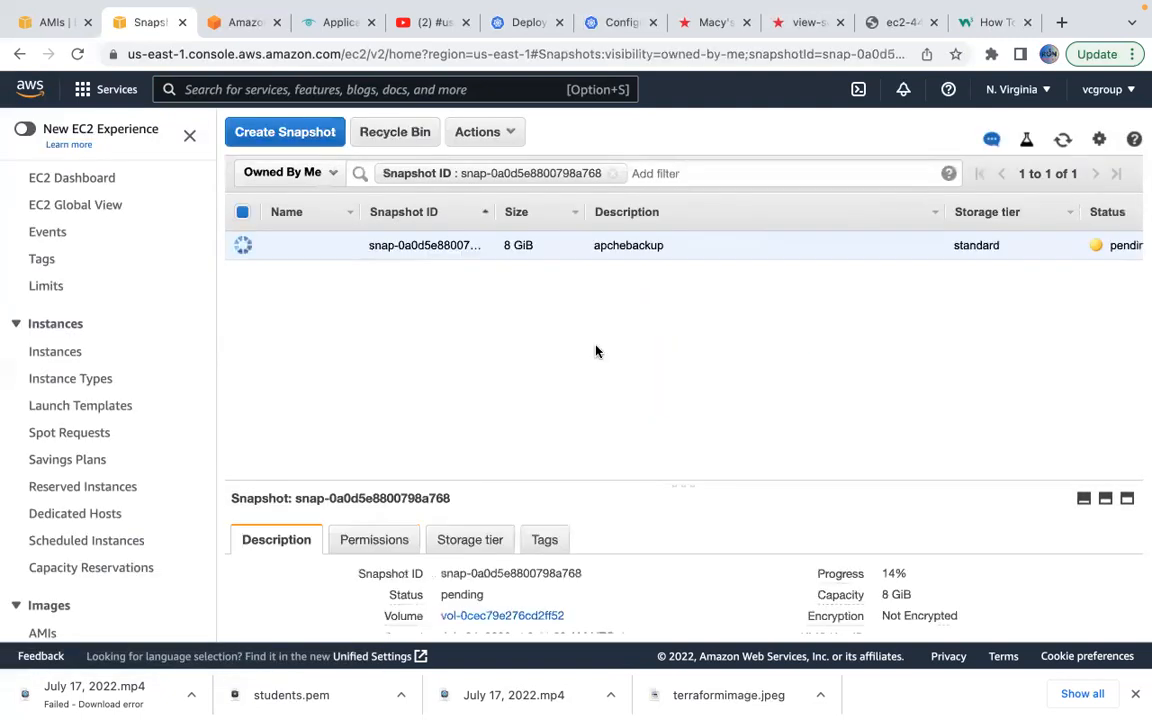
Refresh the Snapshots list to check the pending apchebackup snapshot's progress.
{"action": "scroll", "coordinate": [901, 392], "scroll_direction": "right", "scroll_amount": 3}
{"action": "scroll", "coordinate": [901, 392], "scroll_direction": "right", "scroll_amount": 3}
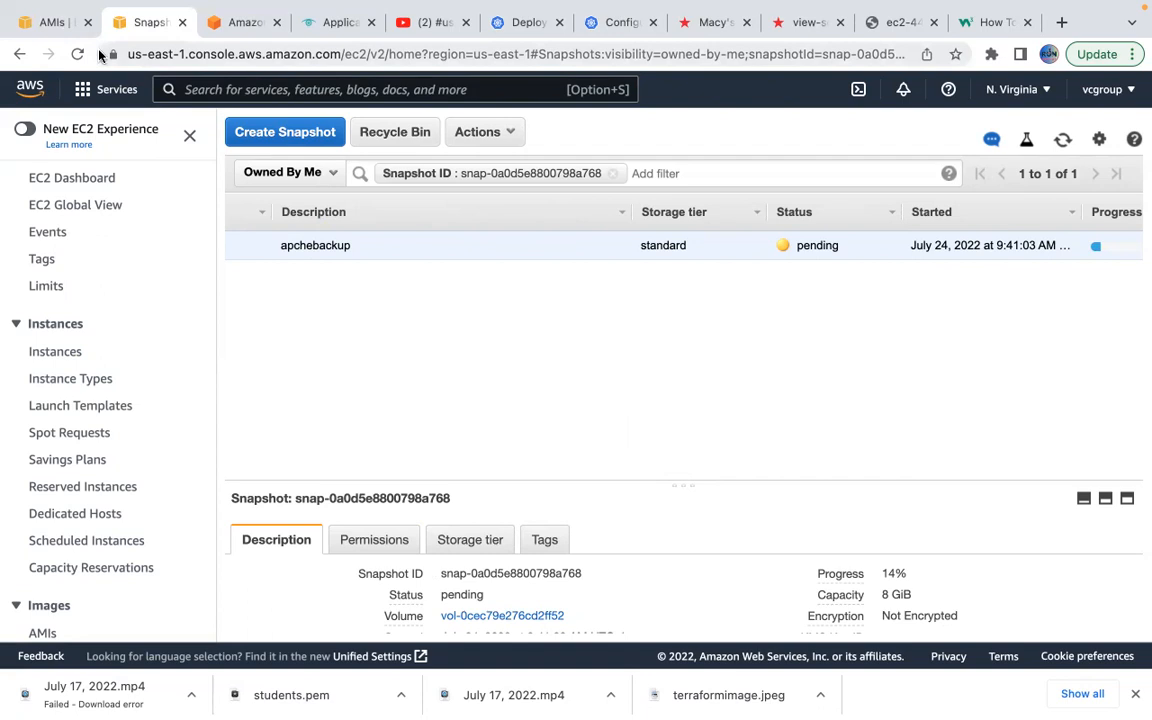
{"action": "left_click", "coordinate": [40, 27]}
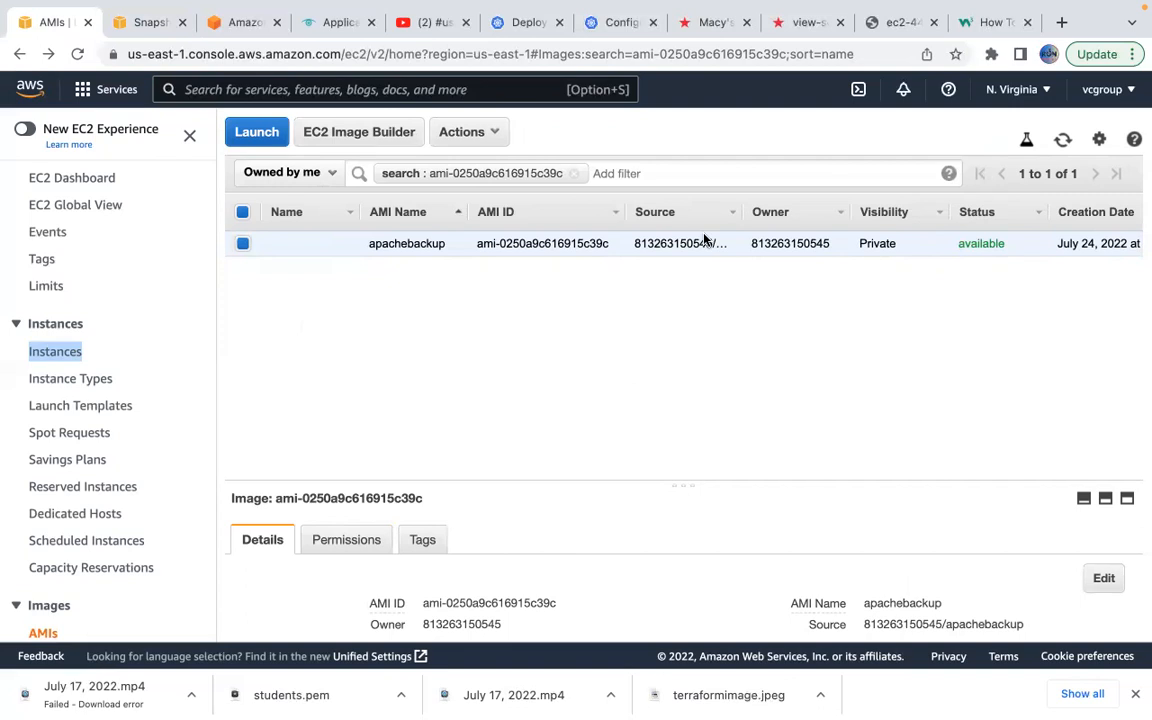
{"action": "left_click", "coordinate": [242, 22]}
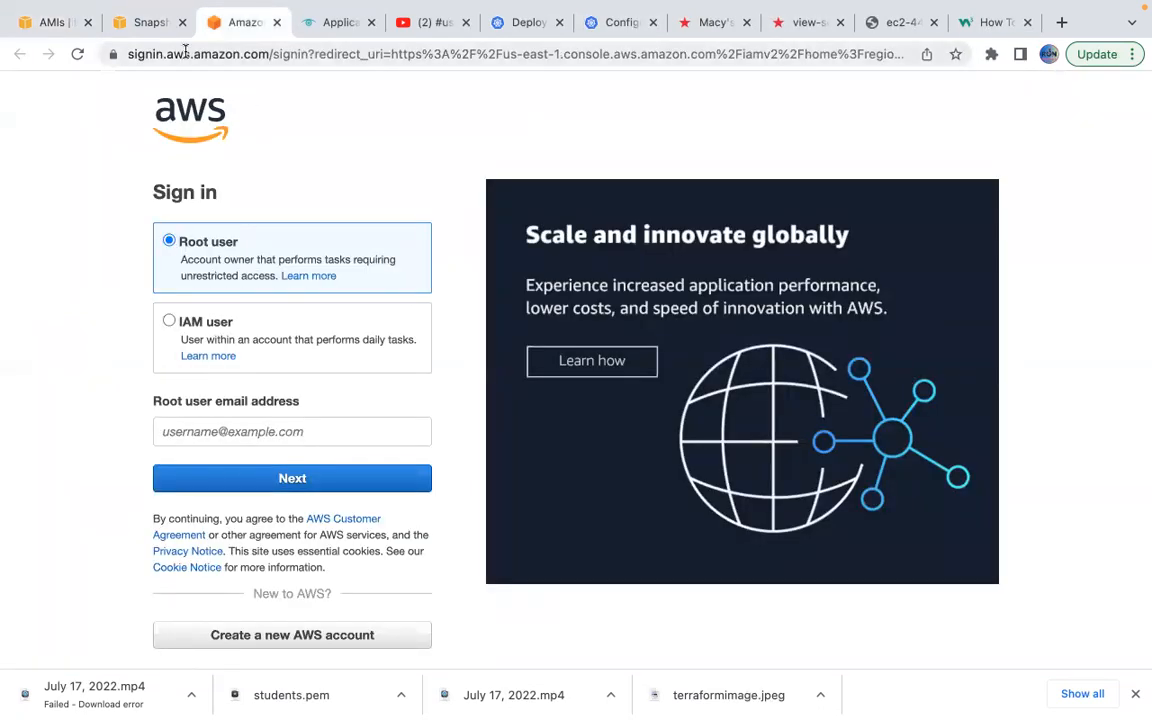
{"action": "left_click", "coordinate": [145, 22]}
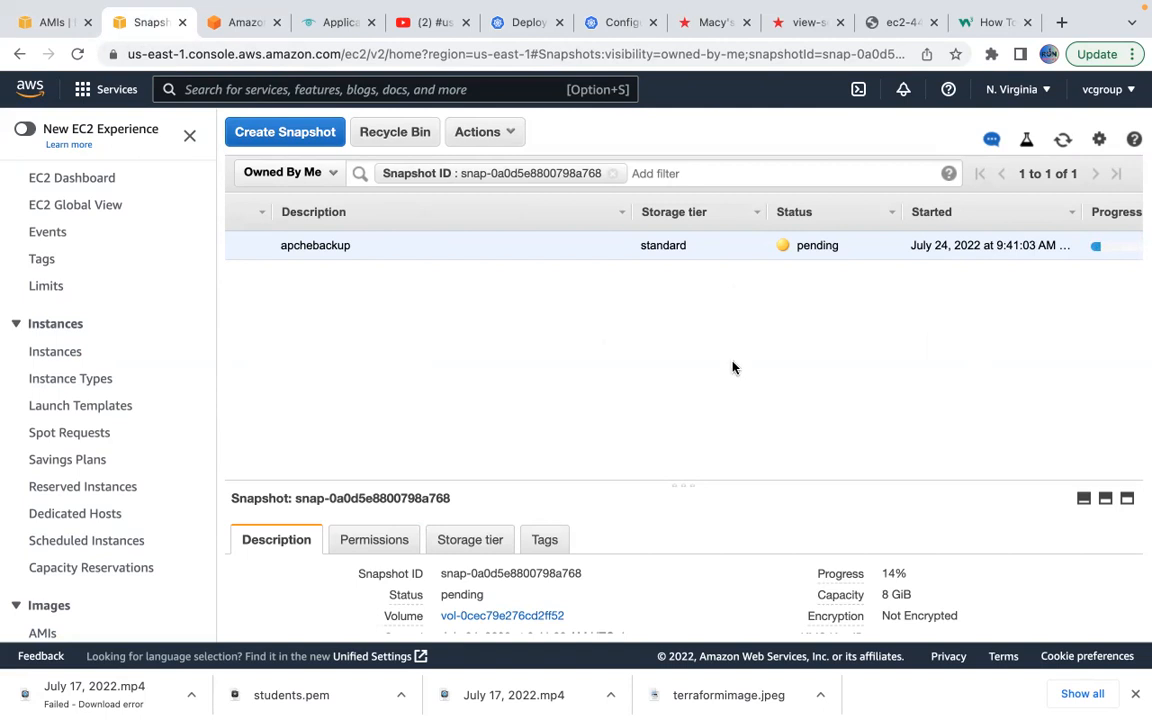
{"action": "left_click", "coordinate": [1060, 141]}
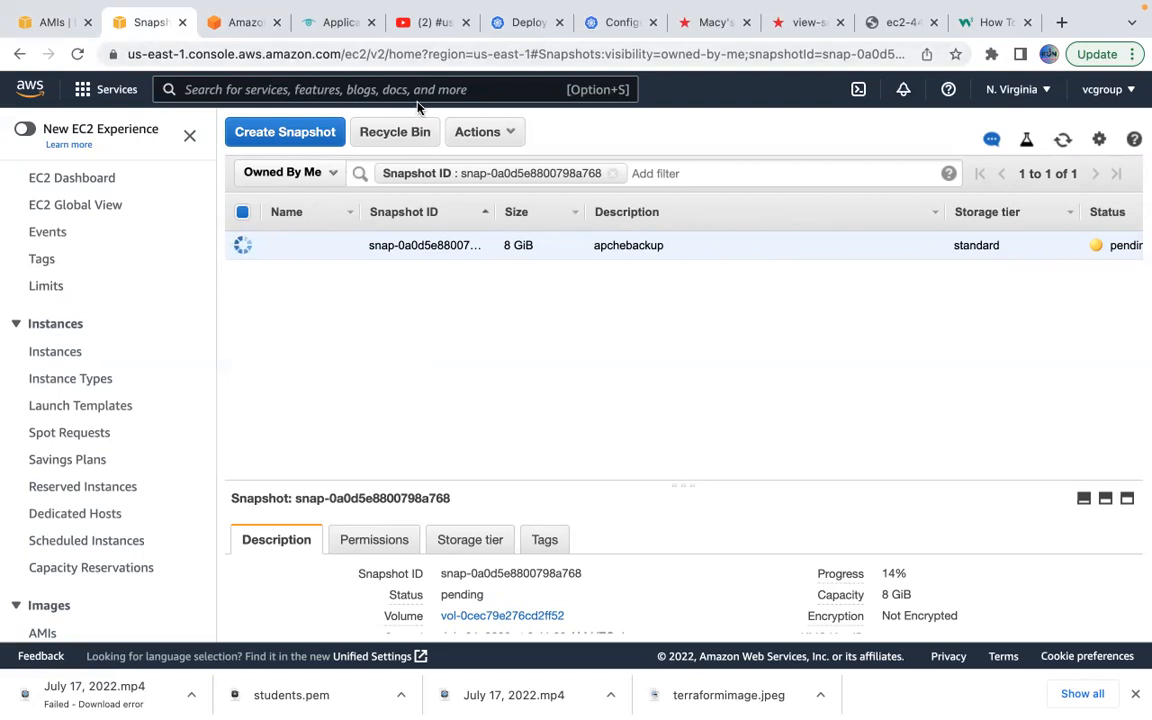
Return to the AMIs tab, where apachebackup now shows as available.
{"action": "left_click", "coordinate": [50, 22]}
{"action": "scroll", "coordinate": [949, 391], "scroll_direction": "right", "scroll_amount": 5}
{"action": "scroll", "coordinate": [949, 391], "scroll_direction": "left", "scroll_amount": 2}
{"action": "scroll", "coordinate": [949, 391], "scroll_direction": "left", "scroll_amount": 3}
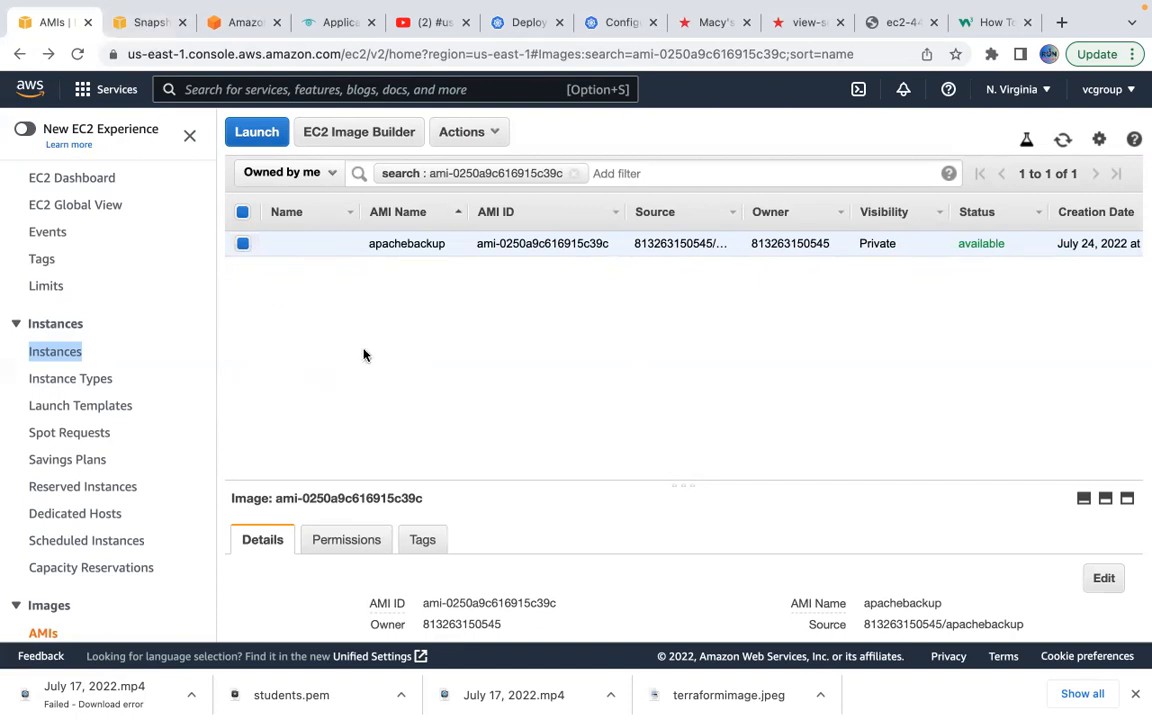
Launch a t2.micro from the apachebackup AMI with the existing key pair and open i-09111d423676594c5.
{"action": "left_click", "coordinate": [268, 137]}
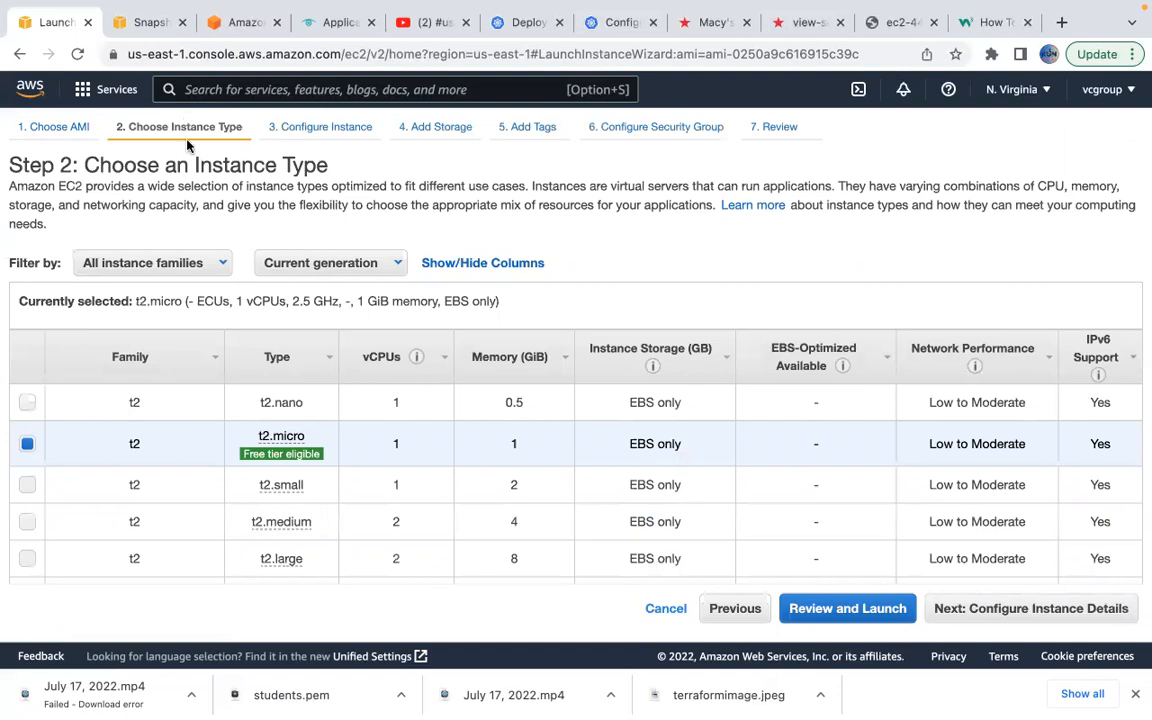
{"action": "left_click", "coordinate": [832, 608]}
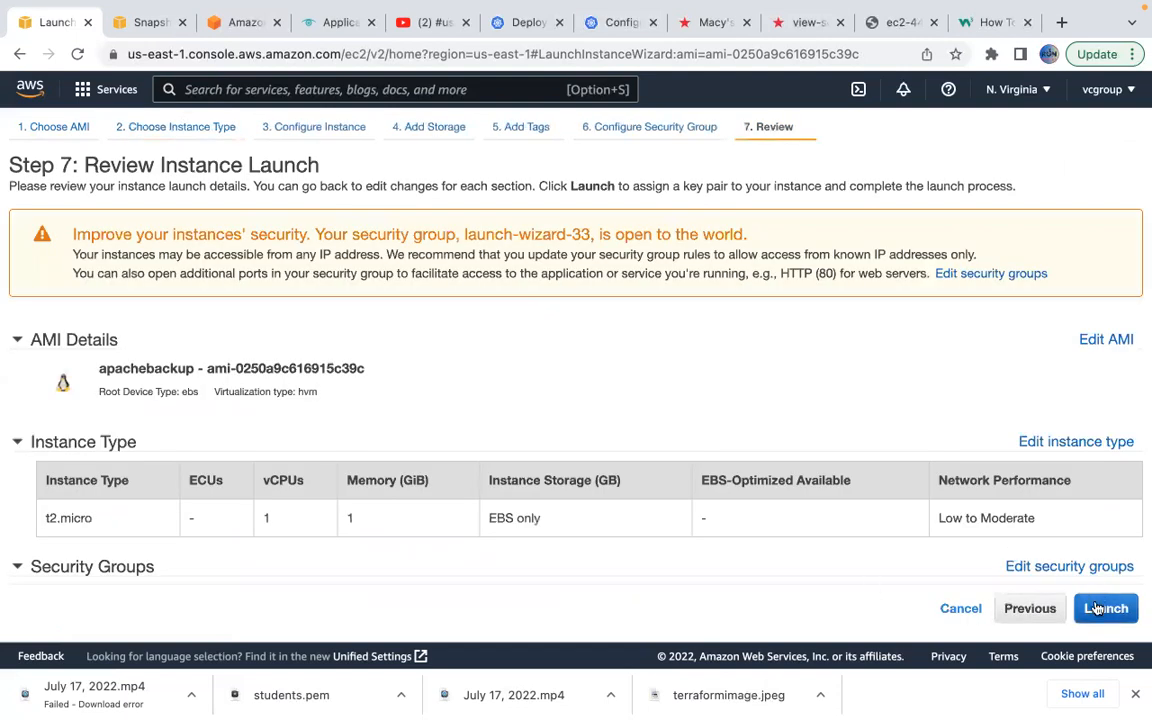
{"action": "left_click", "coordinate": [1095, 608]}
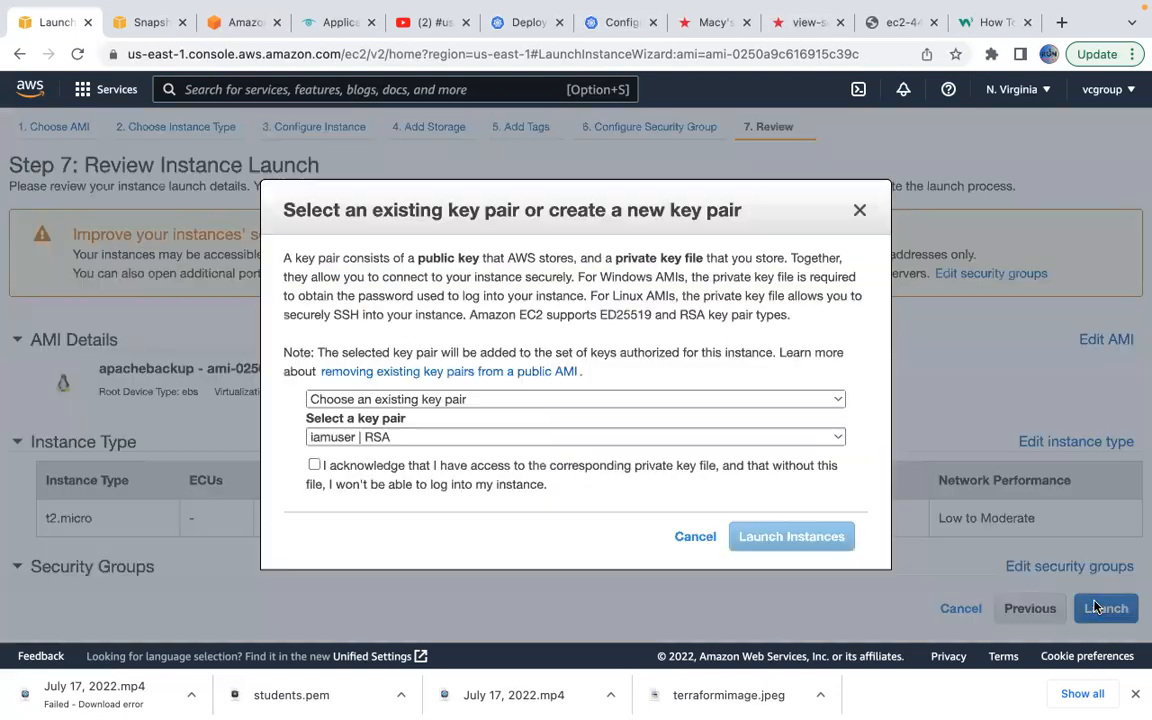
{"action": "left_click", "coordinate": [314, 465]}
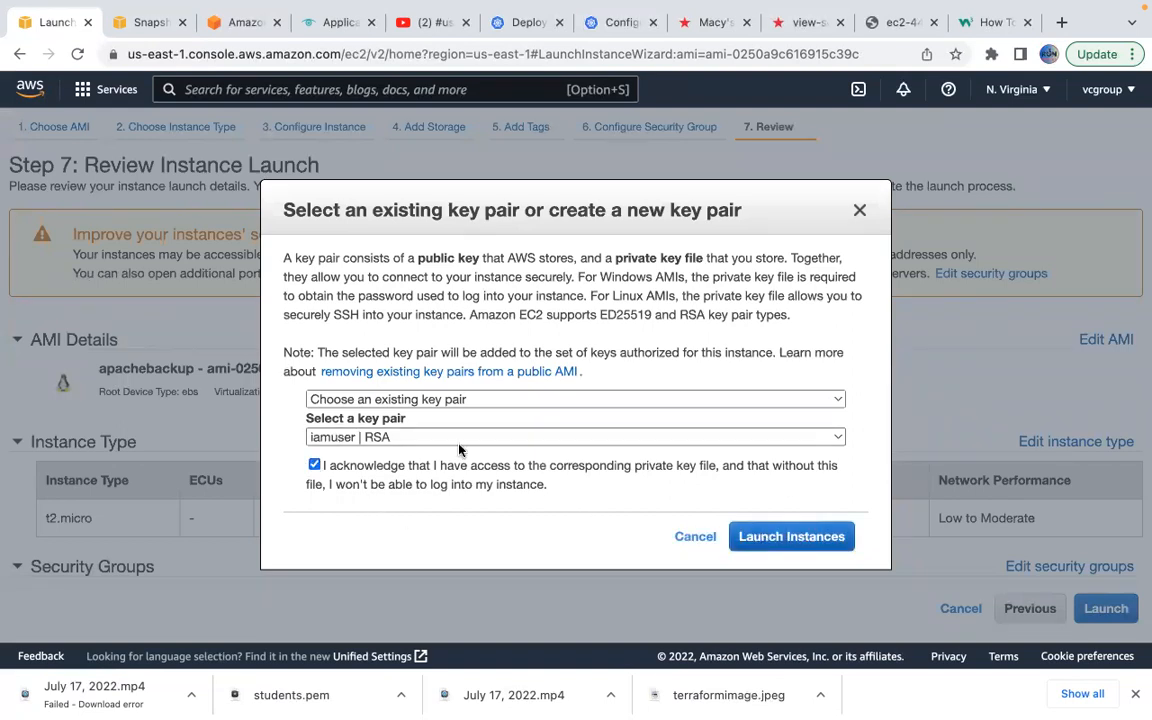
{"action": "left_click", "coordinate": [800, 545]}
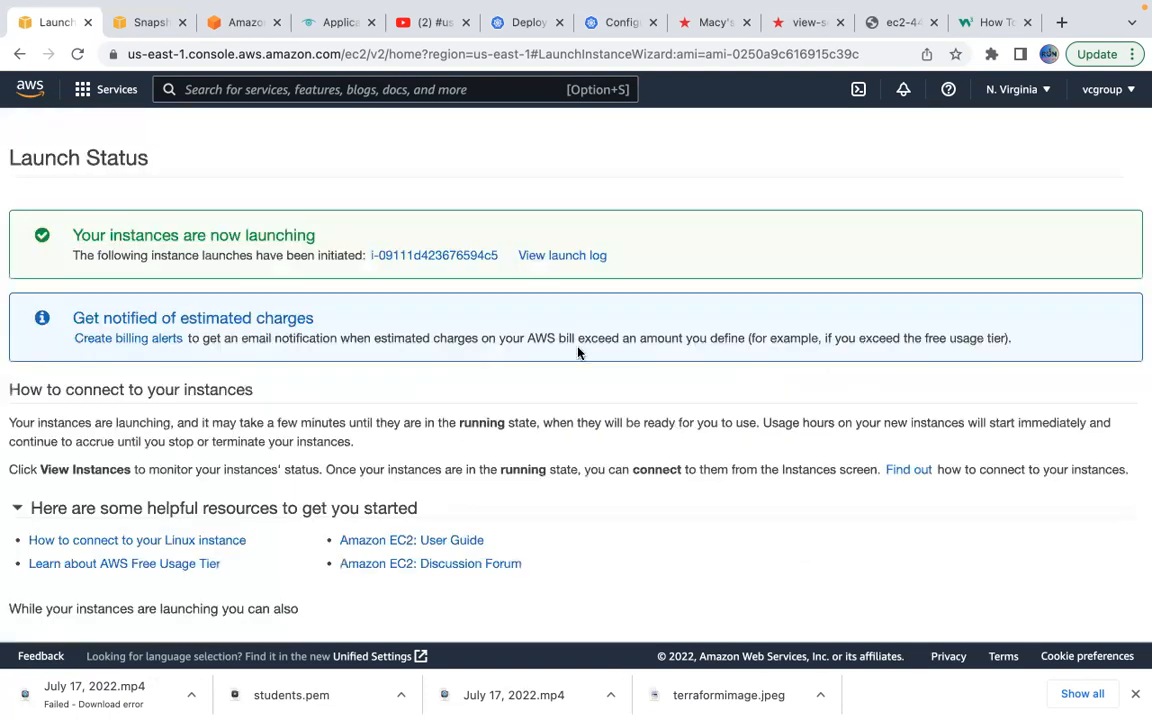
{"action": "left_click", "coordinate": [465, 258]}
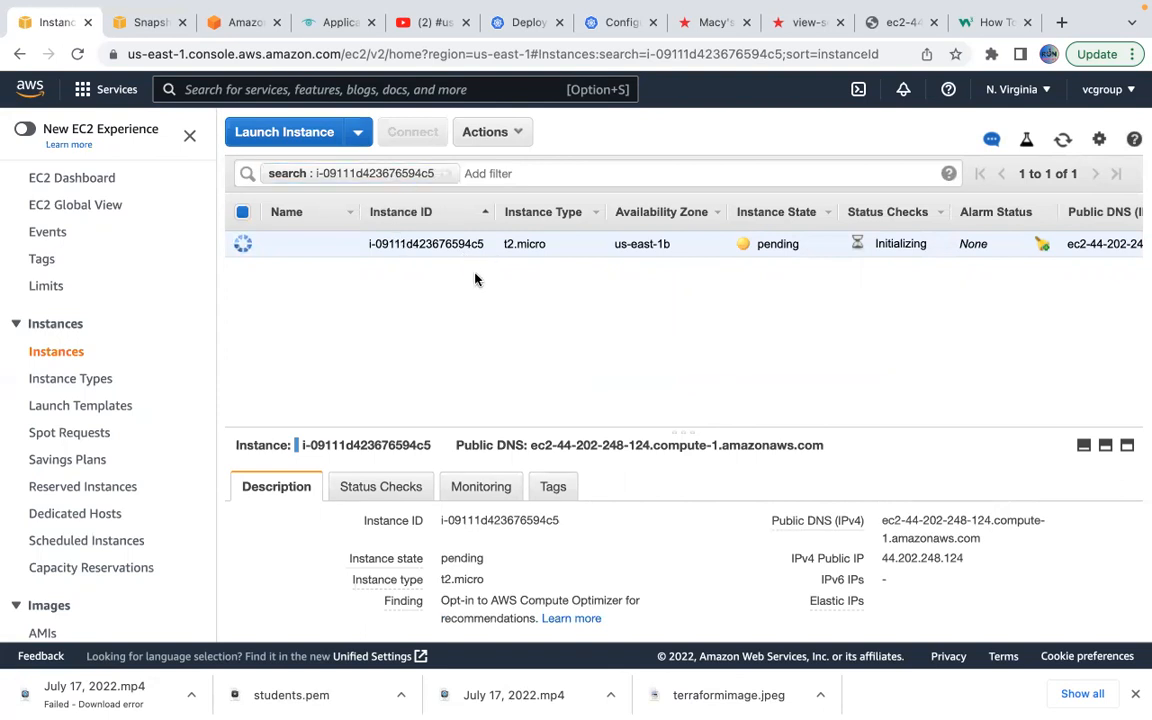
Once instance i-09111d423676594c5 is running, open its launch-wizard-33 security group.
{"action": "scroll", "coordinate": [659, 537], "scroll_direction": "down", "scroll_amount": 3}
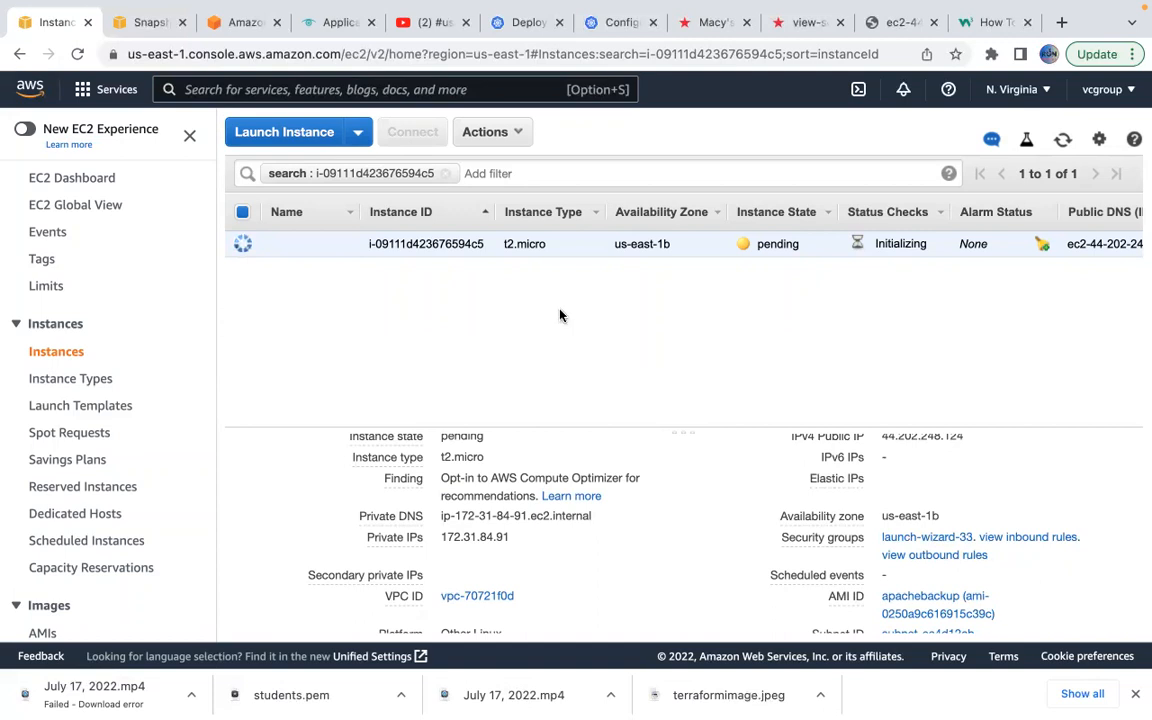
{"action": "left_click", "coordinate": [920, 538]}
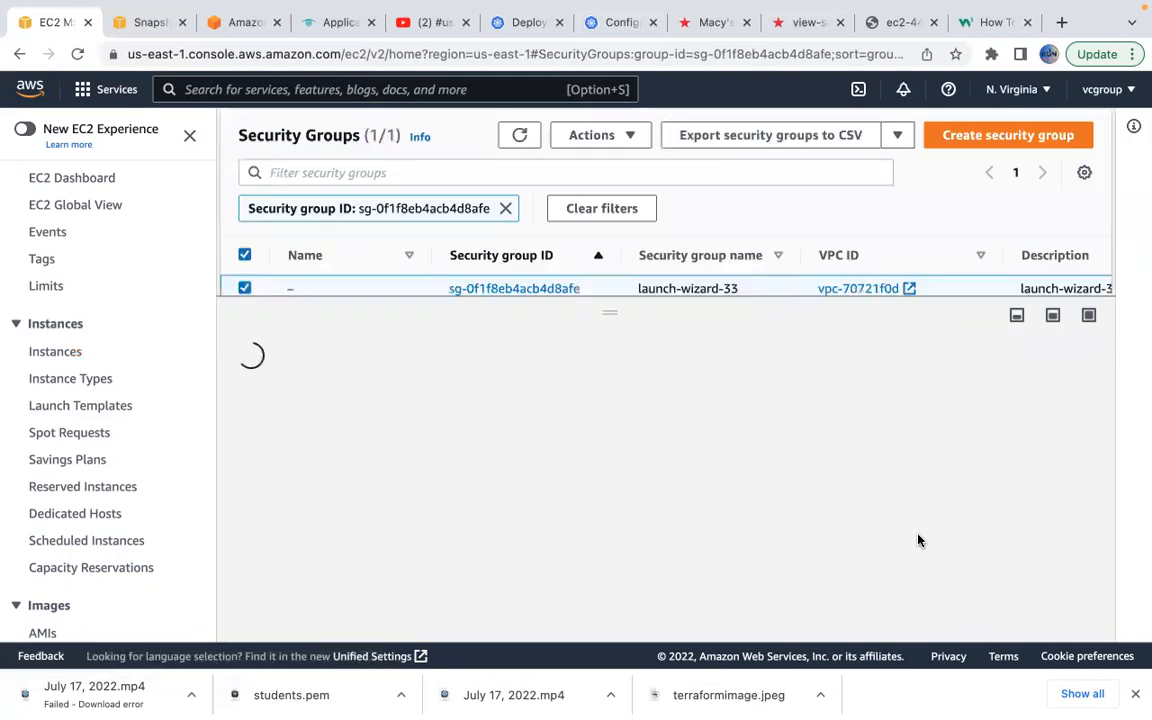
Add a second launch-wizard-33 inbound rule, HTTP port 80 from Anywhere 0.0.0.0/0, and save.
{"action": "scroll", "coordinate": [633, 555], "scroll_direction": "down", "scroll_amount": 1}
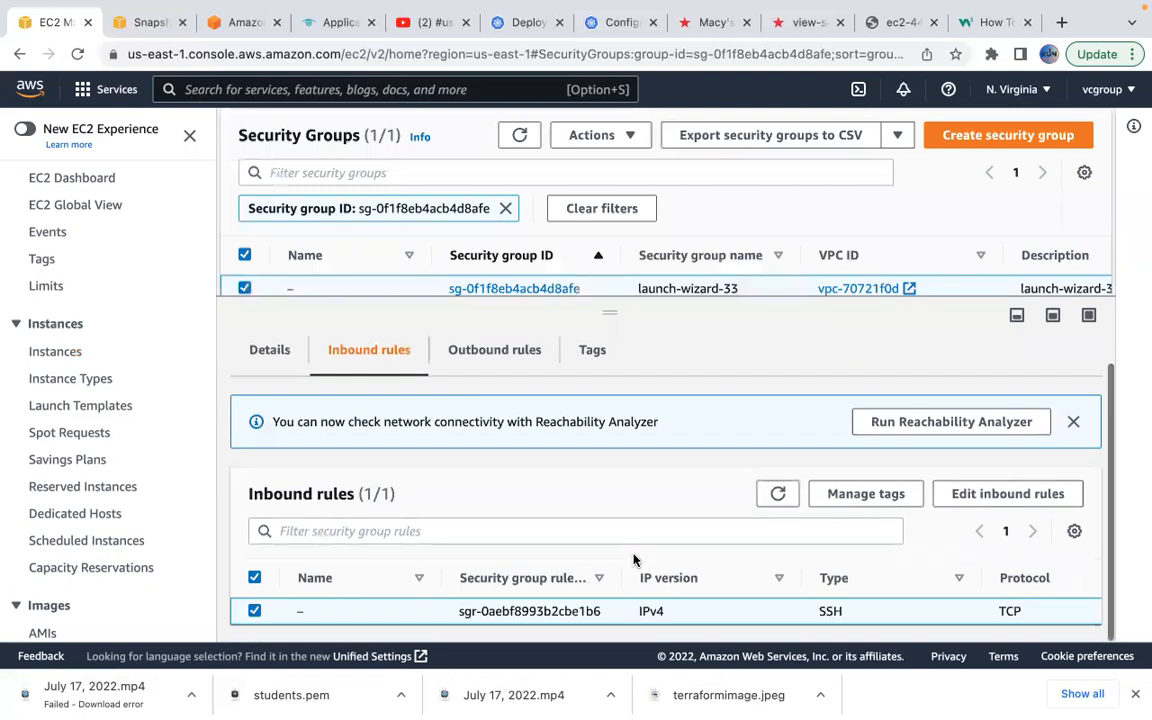
{"action": "left_click", "coordinate": [997, 494]}
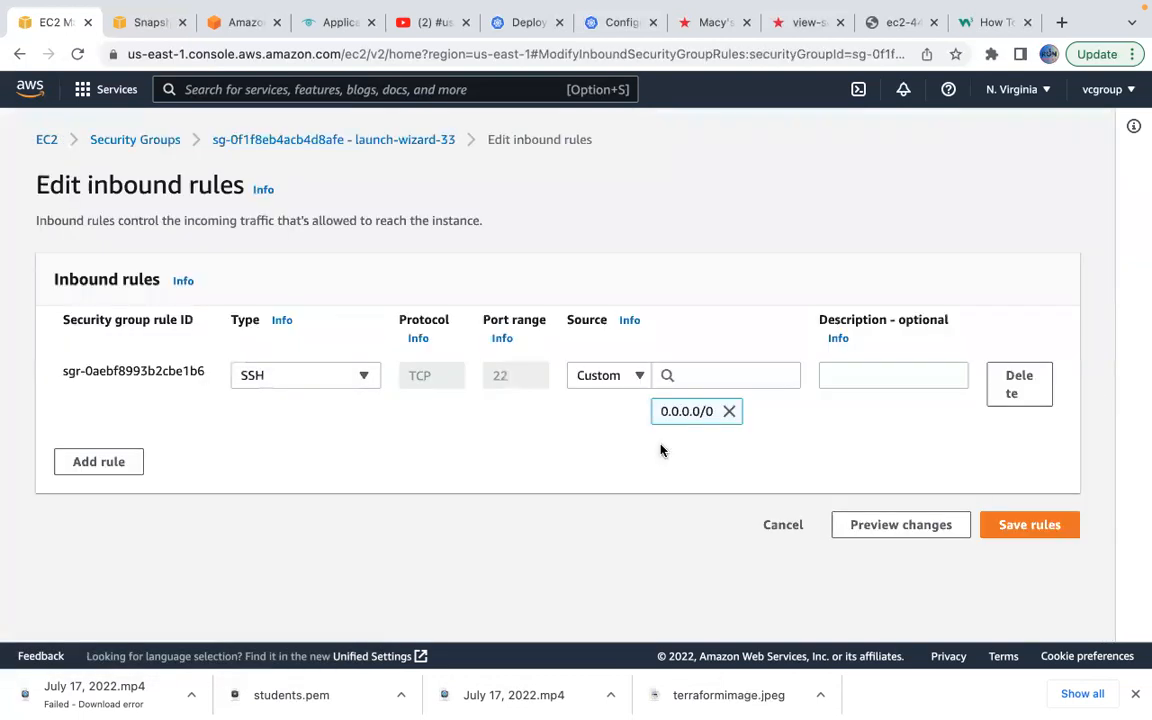
{"action": "left_click", "coordinate": [120, 462]}
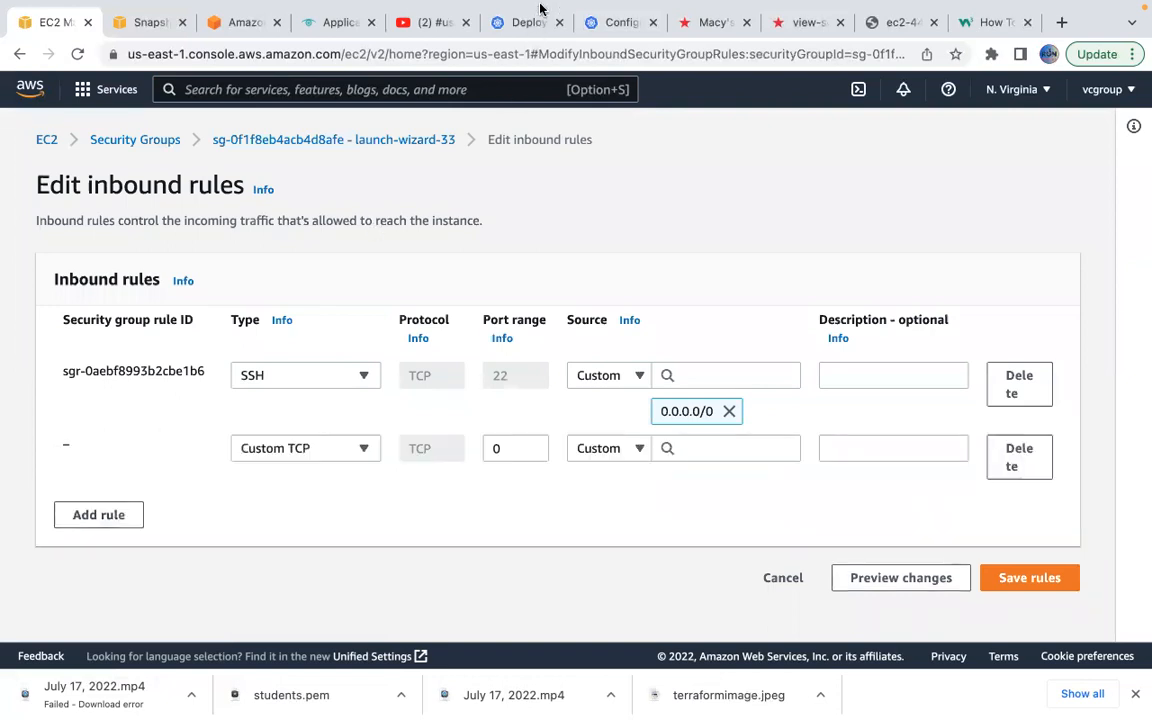
{"action": "mouse_move", "coordinate": [540, 9]}
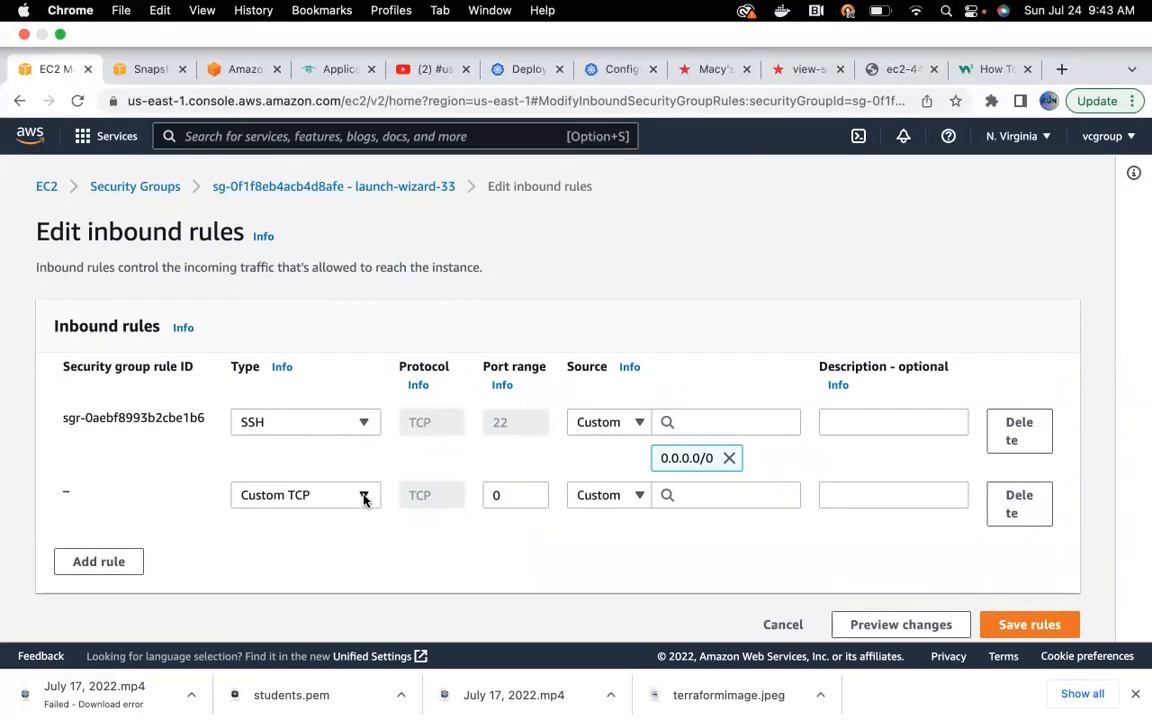
{"action": "left_click", "coordinate": [362, 449]}
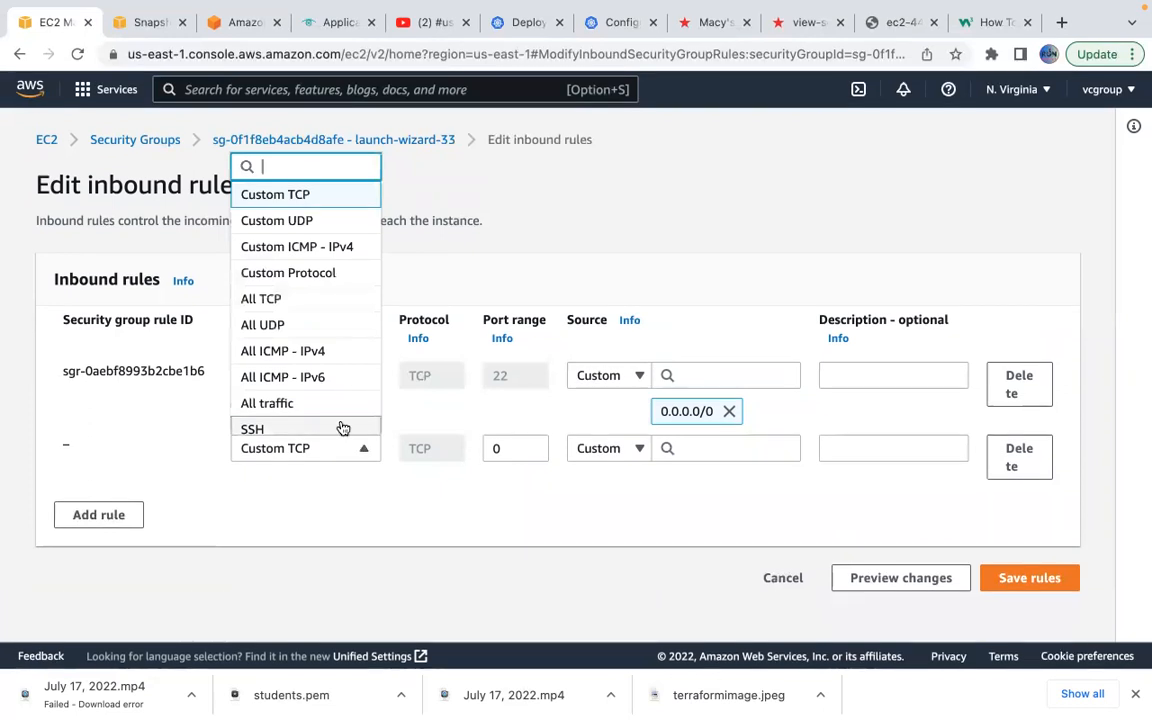
{"action": "scroll", "coordinate": [330, 378], "scroll_direction": "down", "scroll_amount": 2}
{"action": "scroll", "coordinate": [328, 377], "scroll_direction": "down", "scroll_amount": 1}
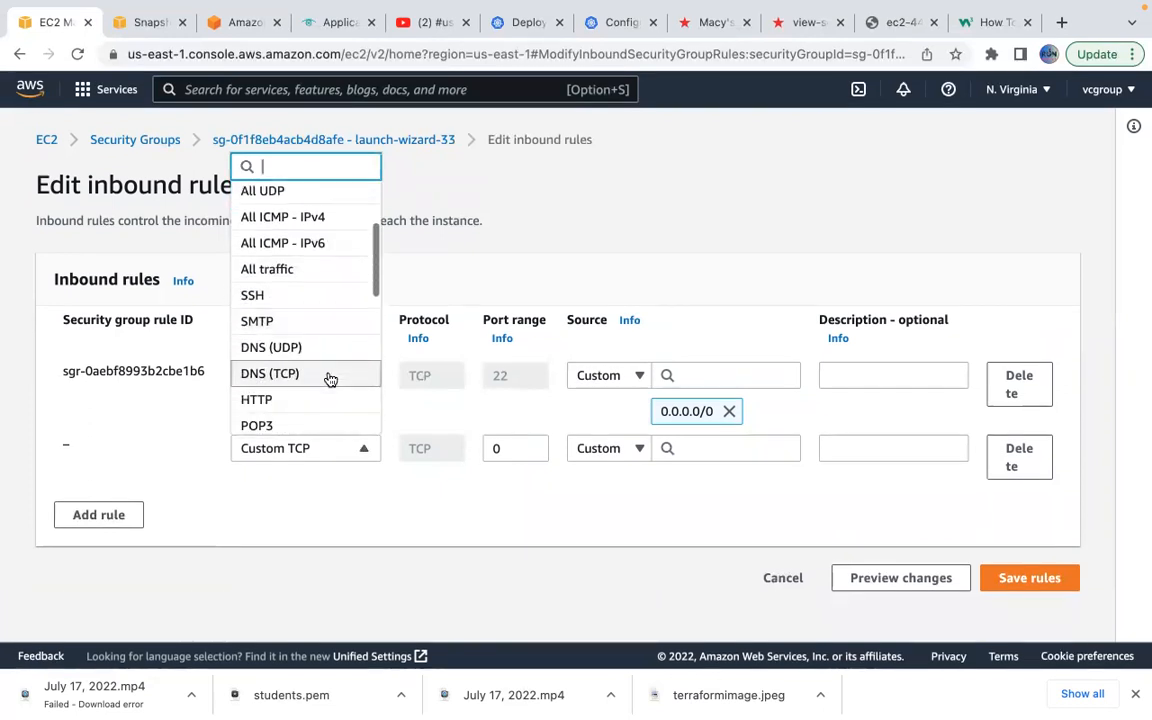
{"action": "left_click", "coordinate": [284, 405]}
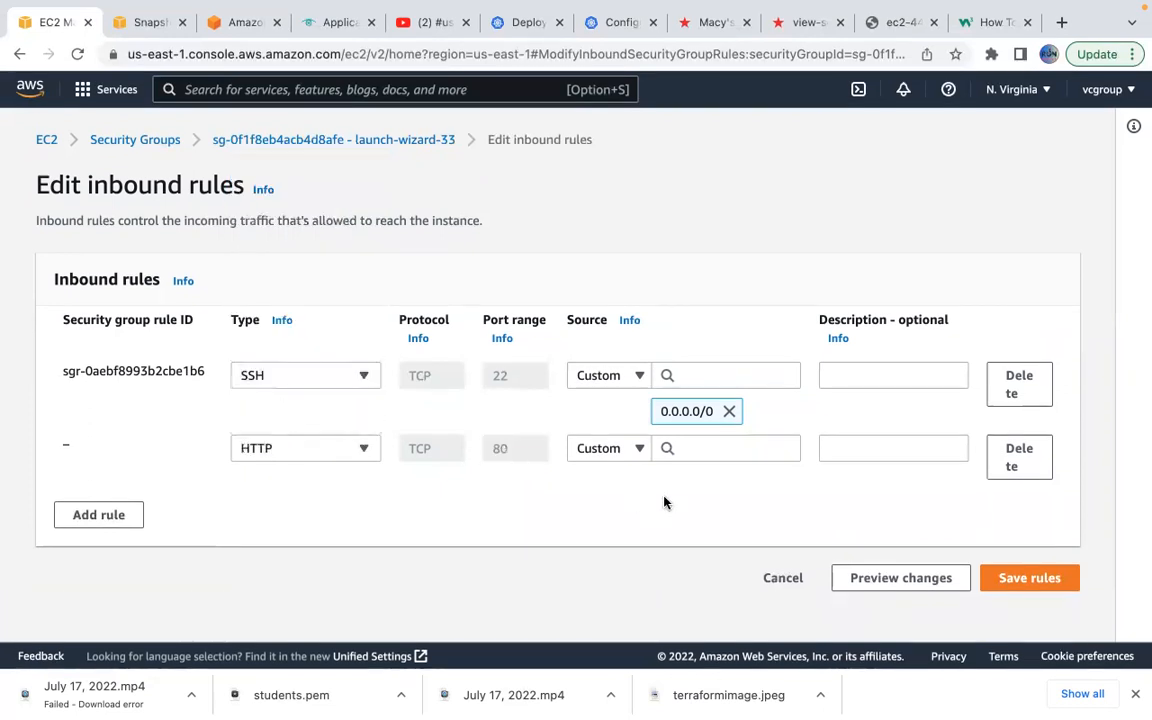
{"action": "left_click", "coordinate": [741, 456]}
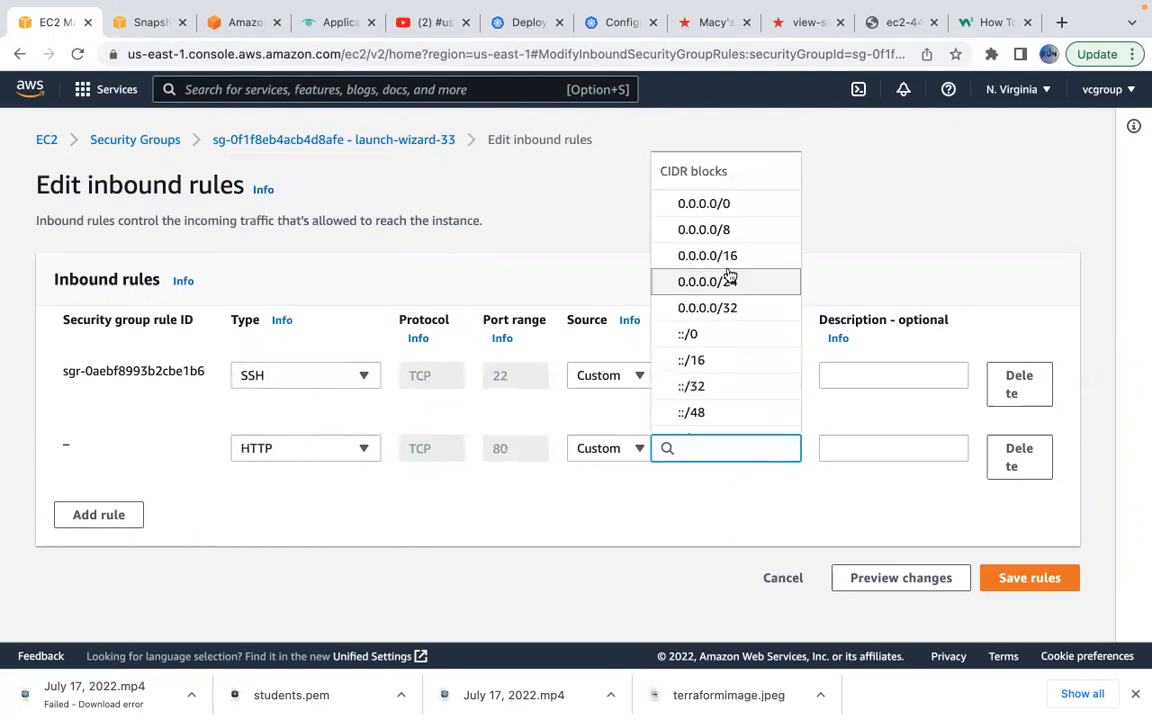
{"action": "left_click", "coordinate": [720, 207]}
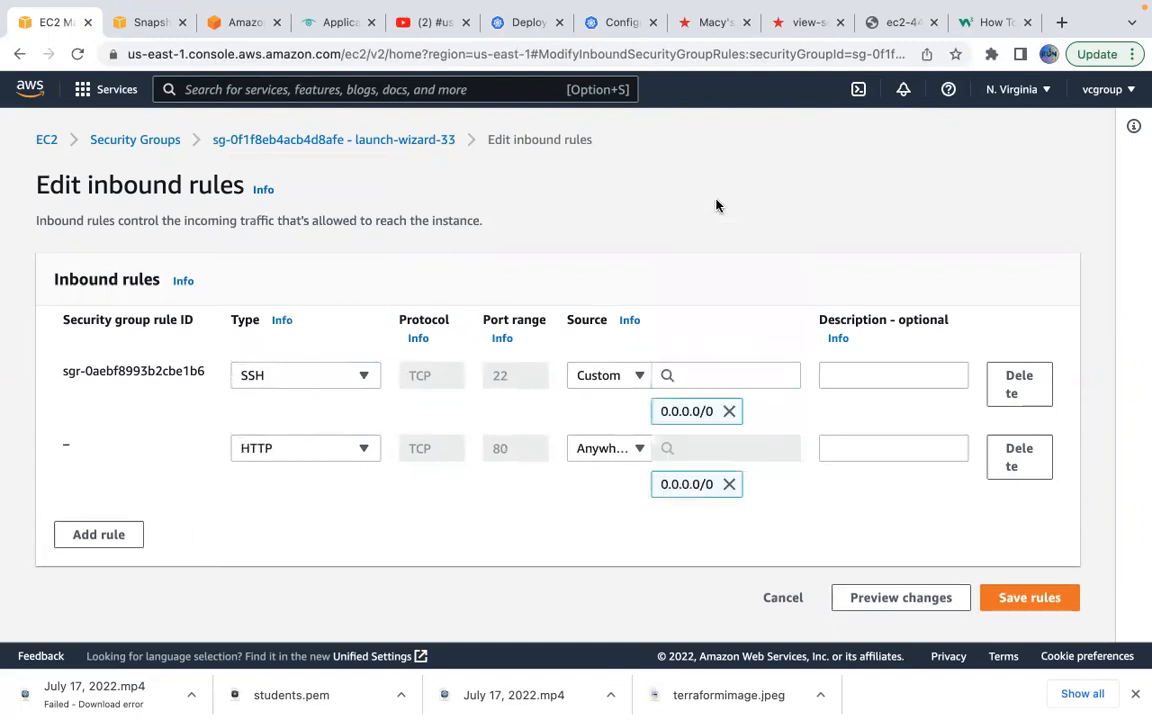
{"action": "left_click", "coordinate": [1015, 601]}
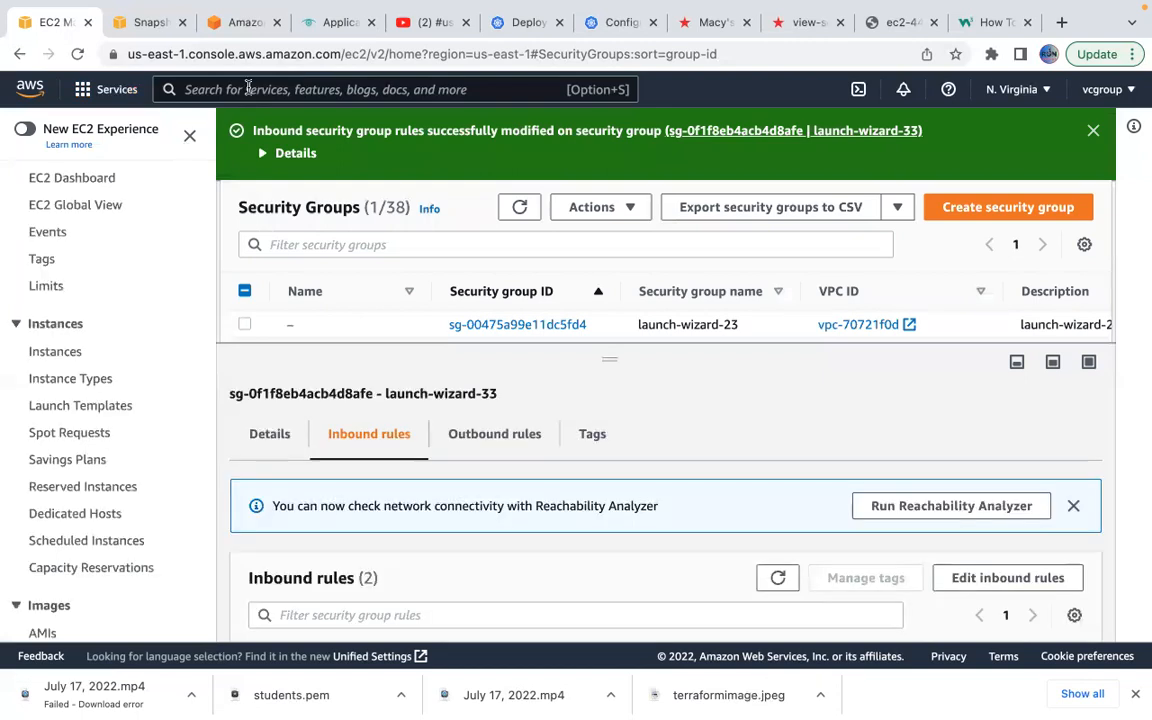
Select instance i-09111d423676594c5 in the Instances list and view its empty Tags tab.
{"action": "left_click", "coordinate": [52, 356]}
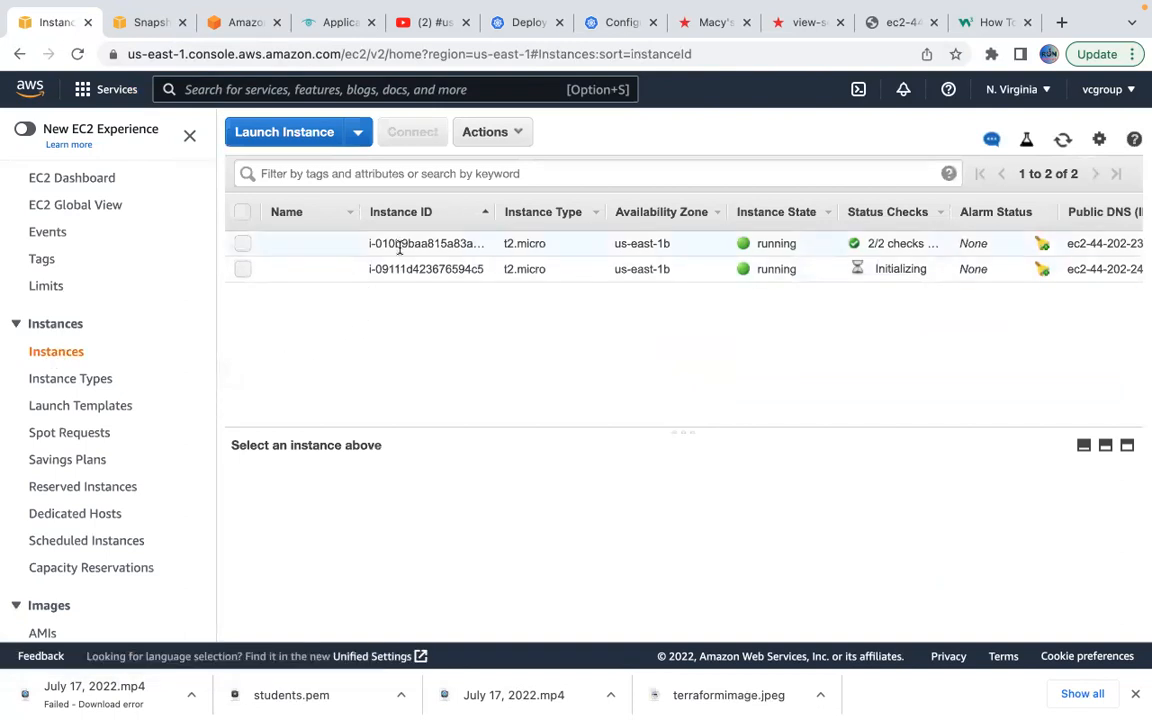
{"action": "left_click", "coordinate": [242, 269]}
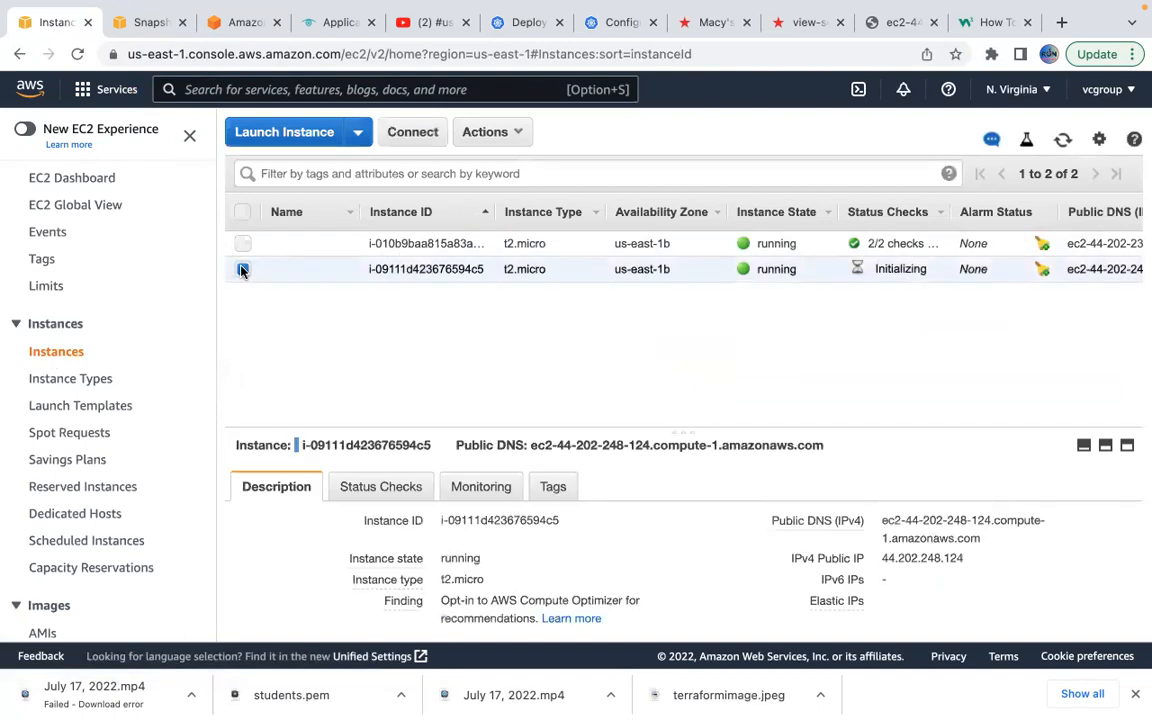
{"action": "left_click", "coordinate": [556, 487]}
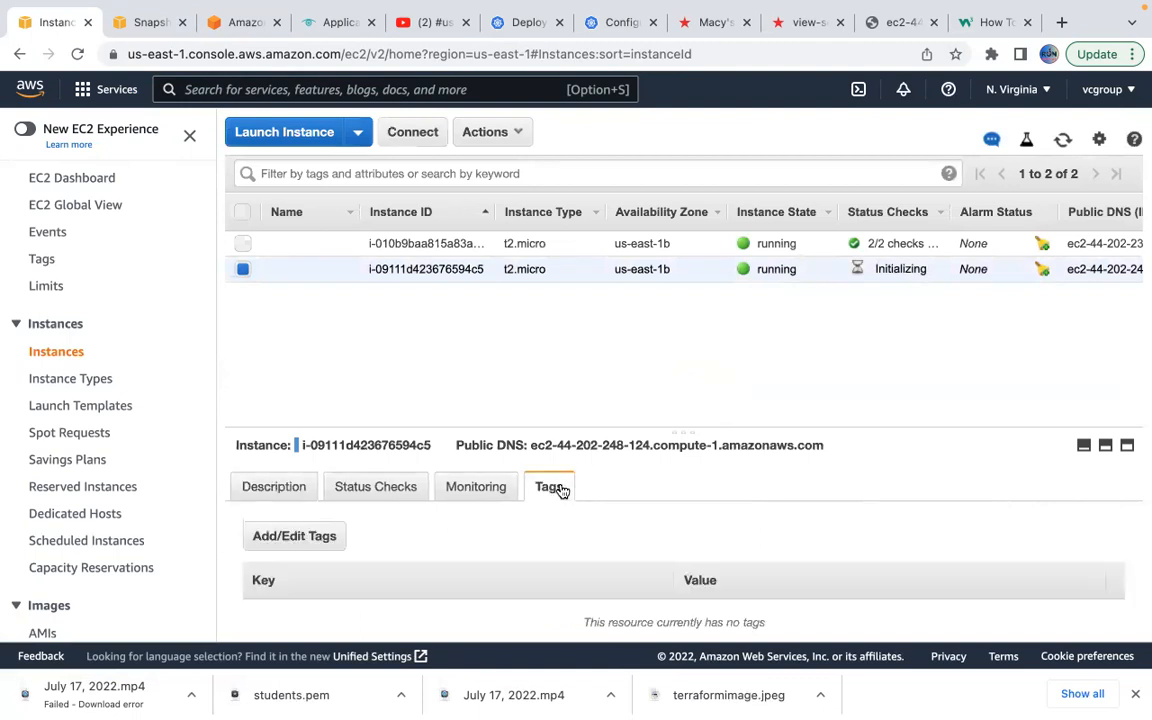
{"action": "scroll", "coordinate": [692, 599], "scroll_direction": "down", "scroll_amount": 1}
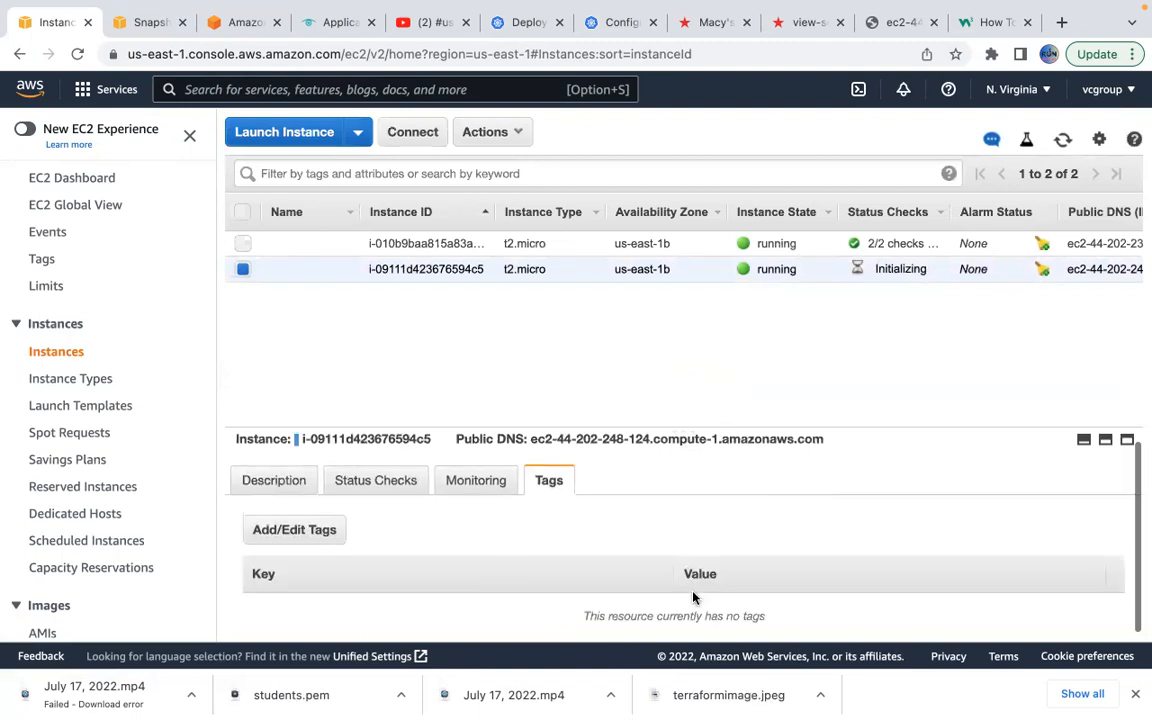
Add the tag name = apache to instance i-09111d423676594c5, then select instance i-010b9baa815a83a47.
{"action": "left_click", "coordinate": [320, 533]}
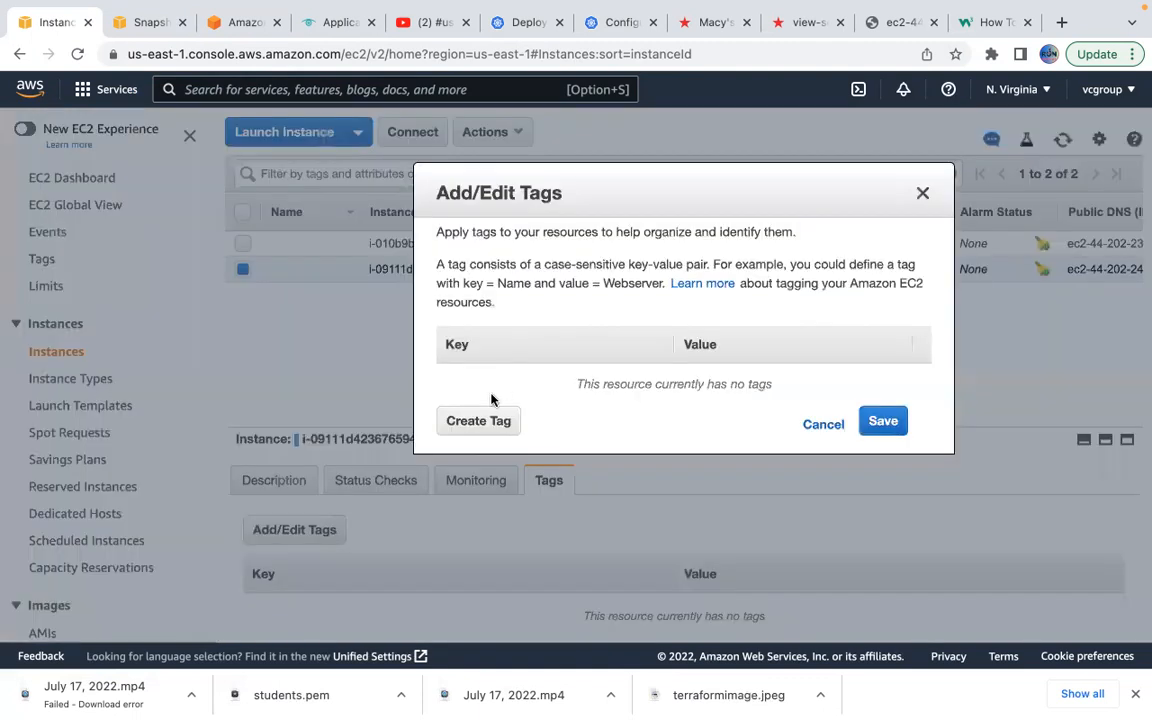
{"action": "left_click", "coordinate": [472, 420]}
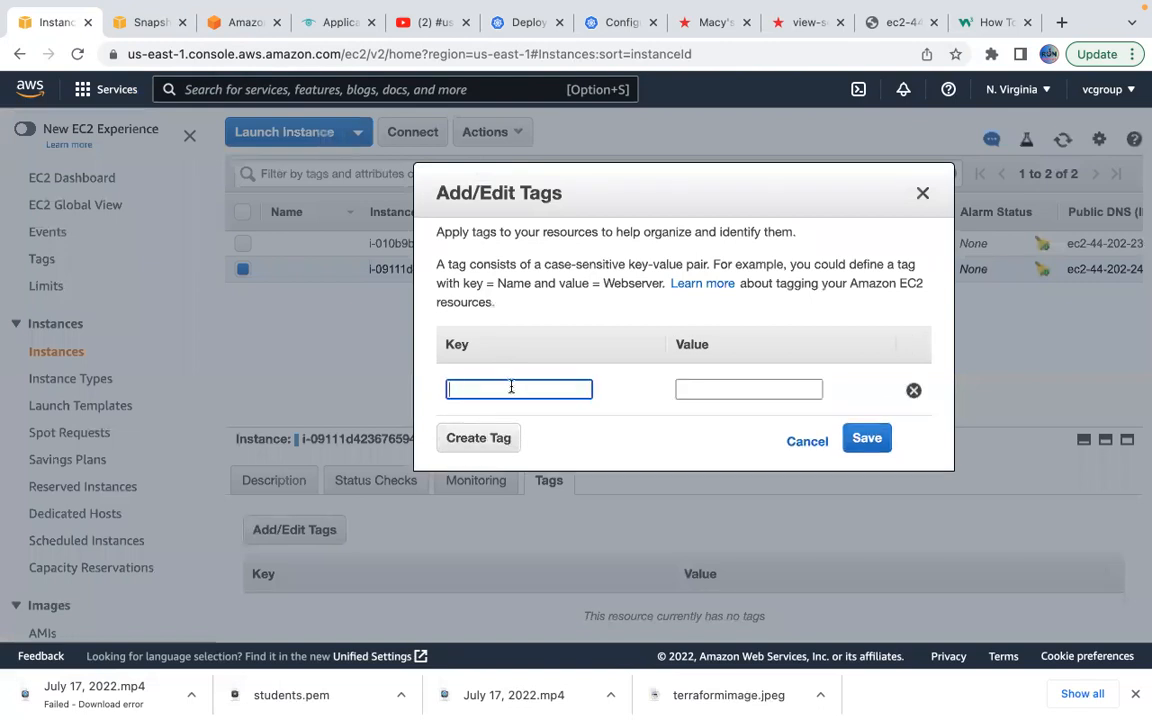
{"action": "type", "text": "name"}
{"action": "key", "text": "Tab"}
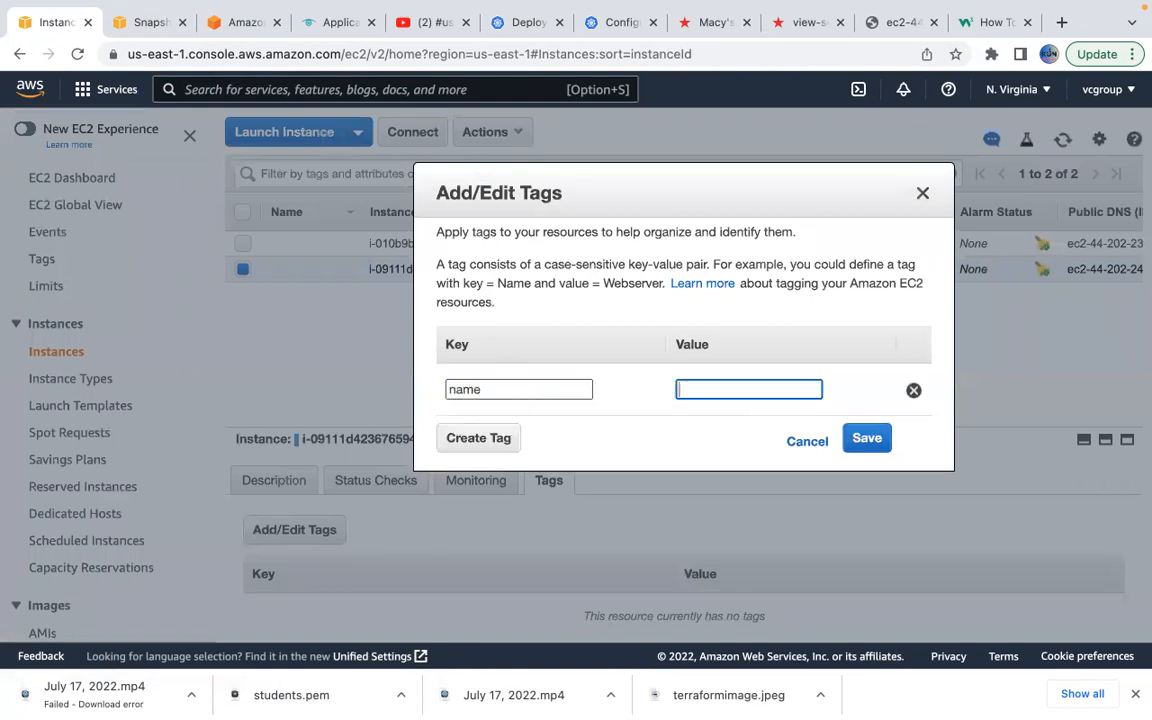
{"action": "type", "text": "apache"}
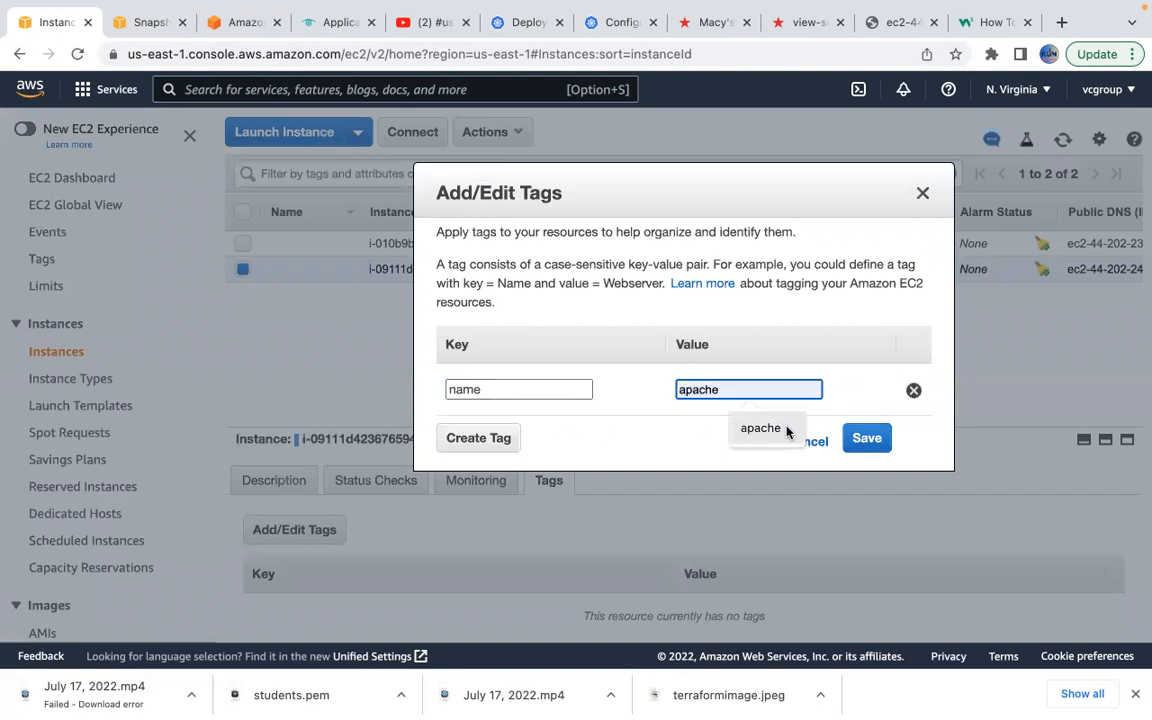
{"action": "left_click", "coordinate": [787, 432]}
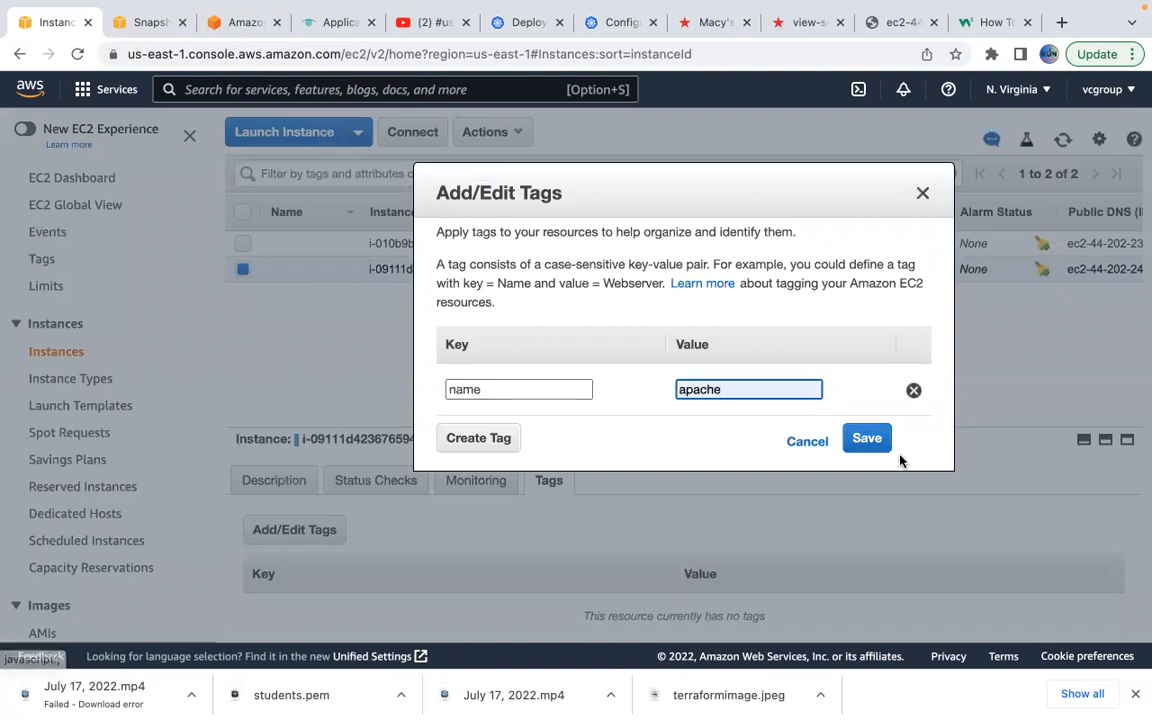
{"action": "left_click", "coordinate": [877, 441]}
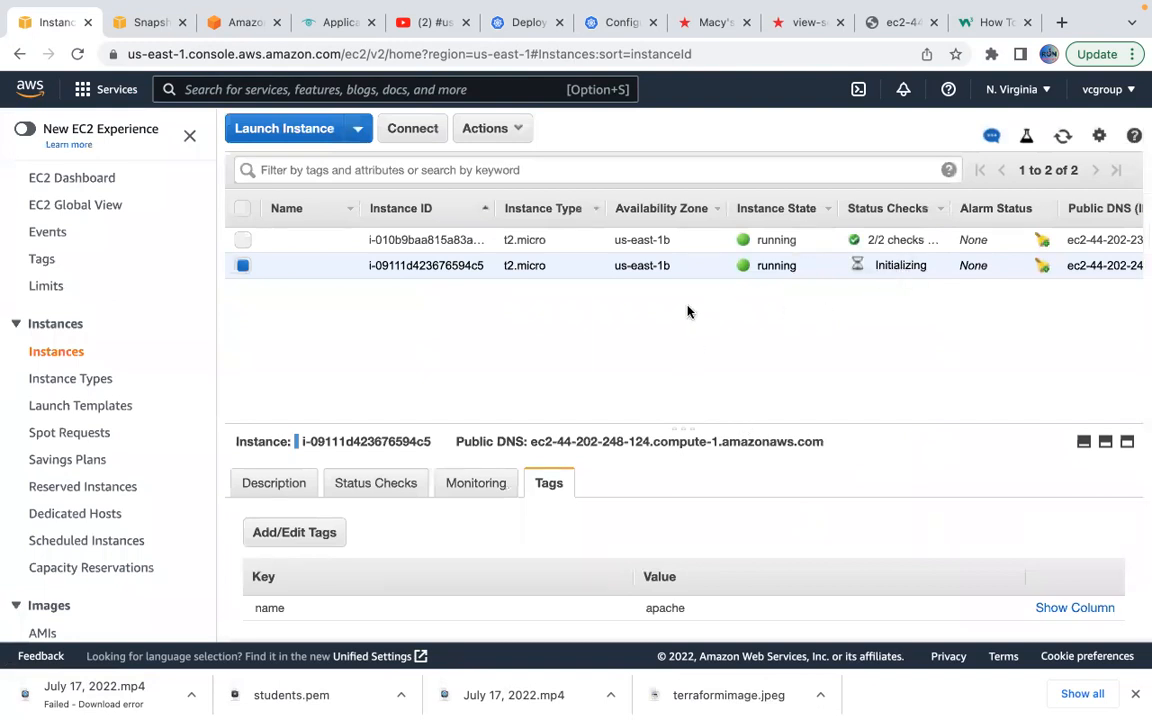
{"action": "left_click", "coordinate": [243, 264]}
{"action": "left_click", "coordinate": [243, 240]}
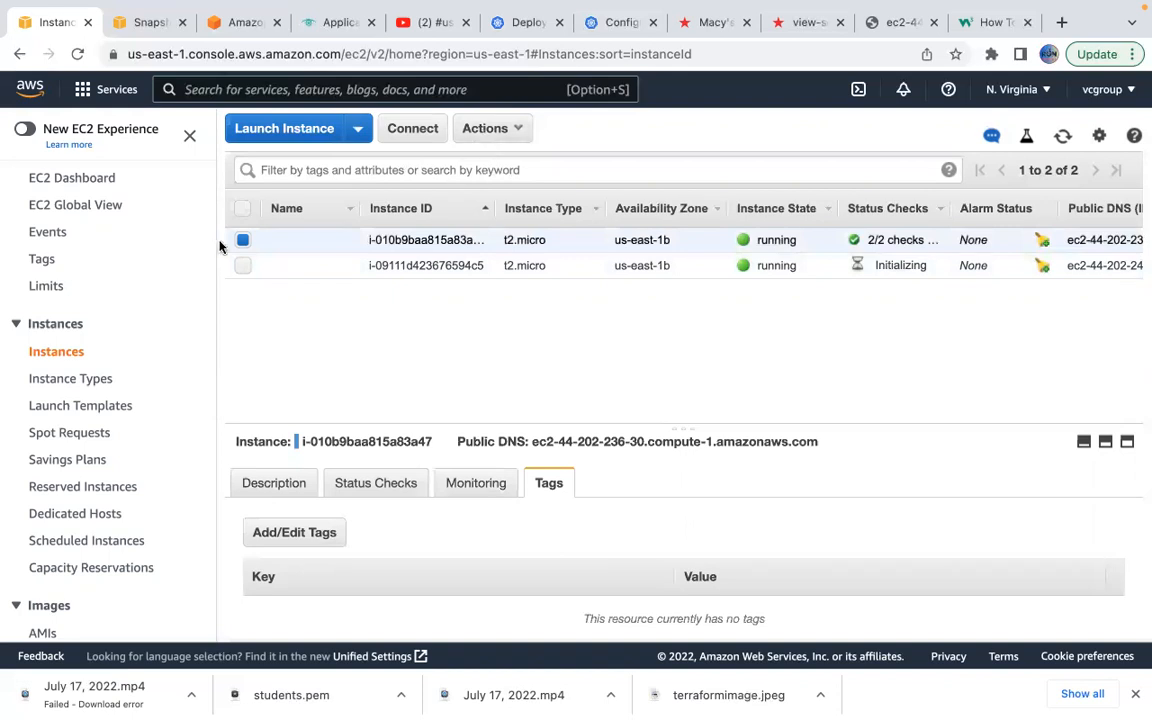
Terminate instance i-010b9baa815a83a47 and refresh the instance list.
{"action": "left_click", "coordinate": [499, 132]}
{"action": "mouse_move", "coordinate": [530, 266]}
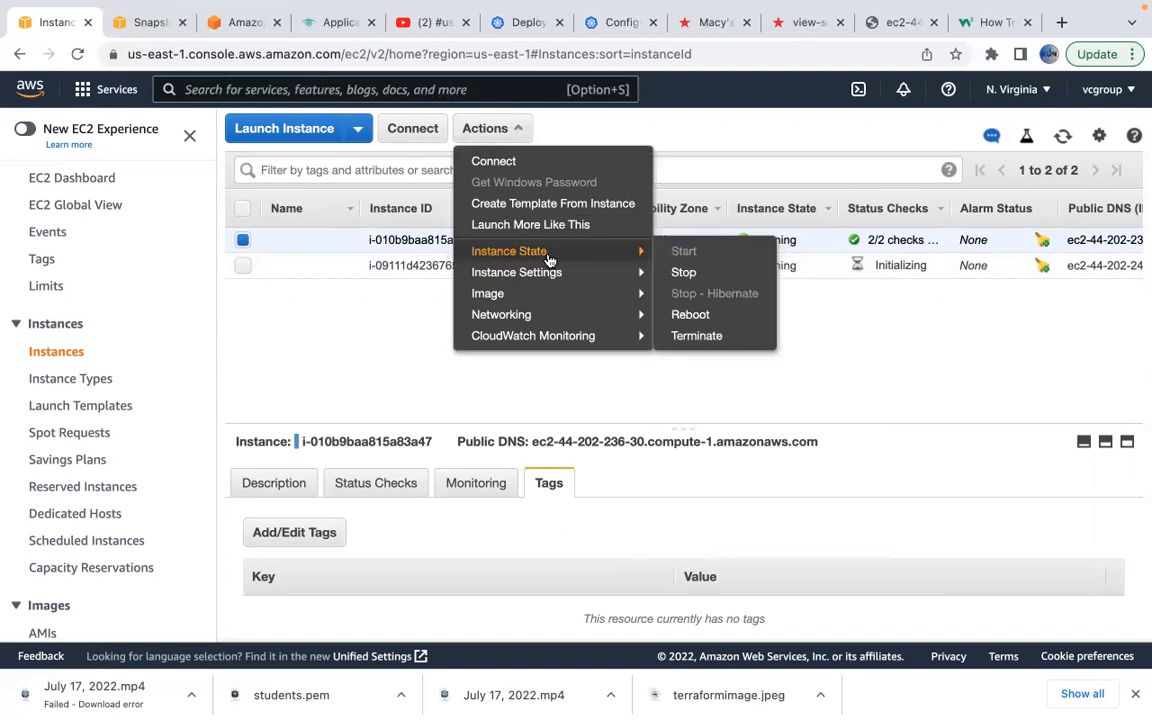
{"action": "left_click", "coordinate": [700, 336]}
{"action": "left_click", "coordinate": [911, 493]}
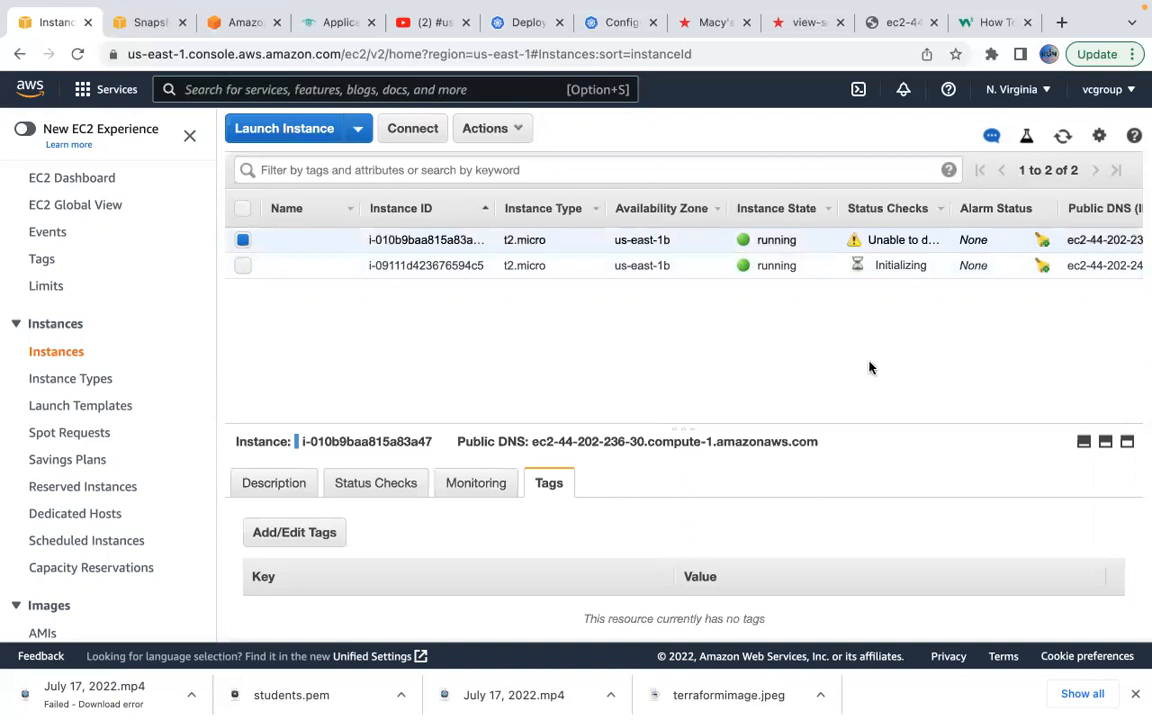
{"action": "left_click", "coordinate": [1061, 142]}
{"action": "left_click", "coordinate": [1061, 142]}
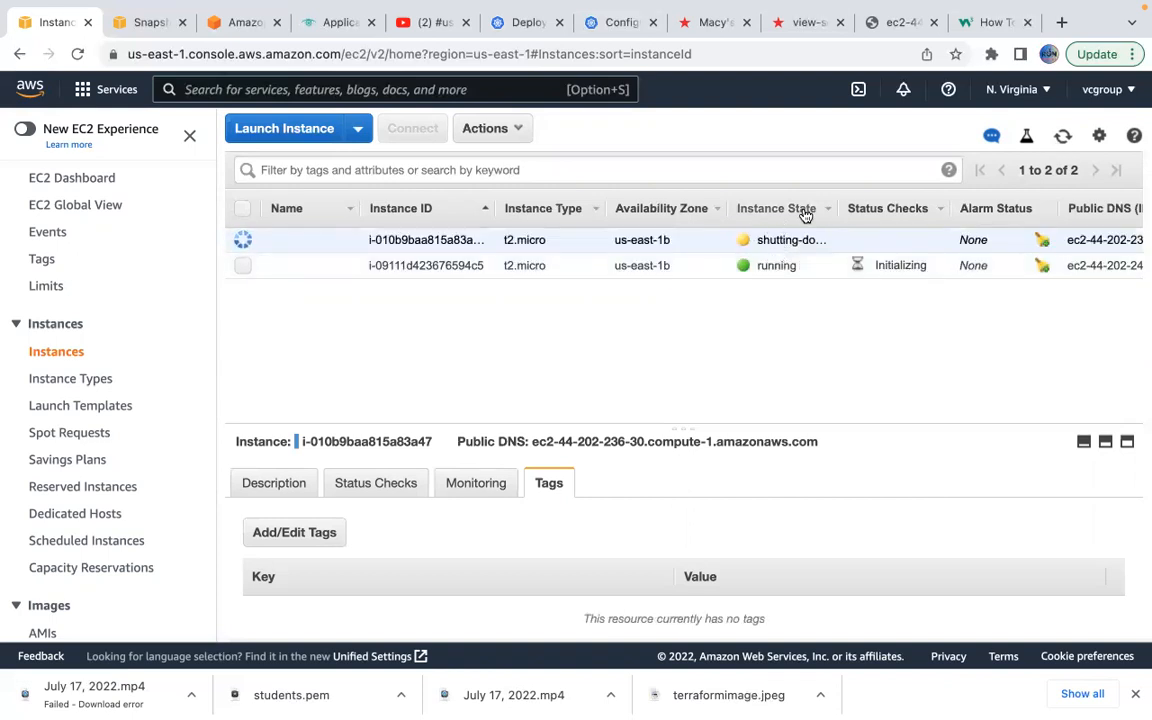
{"action": "left_click", "coordinate": [1063, 142]}
{"action": "left_click", "coordinate": [1063, 142]}
Select the apache-tagged instance and copy its Public DNS from the Description details.
{"action": "left_click", "coordinate": [243, 265]}
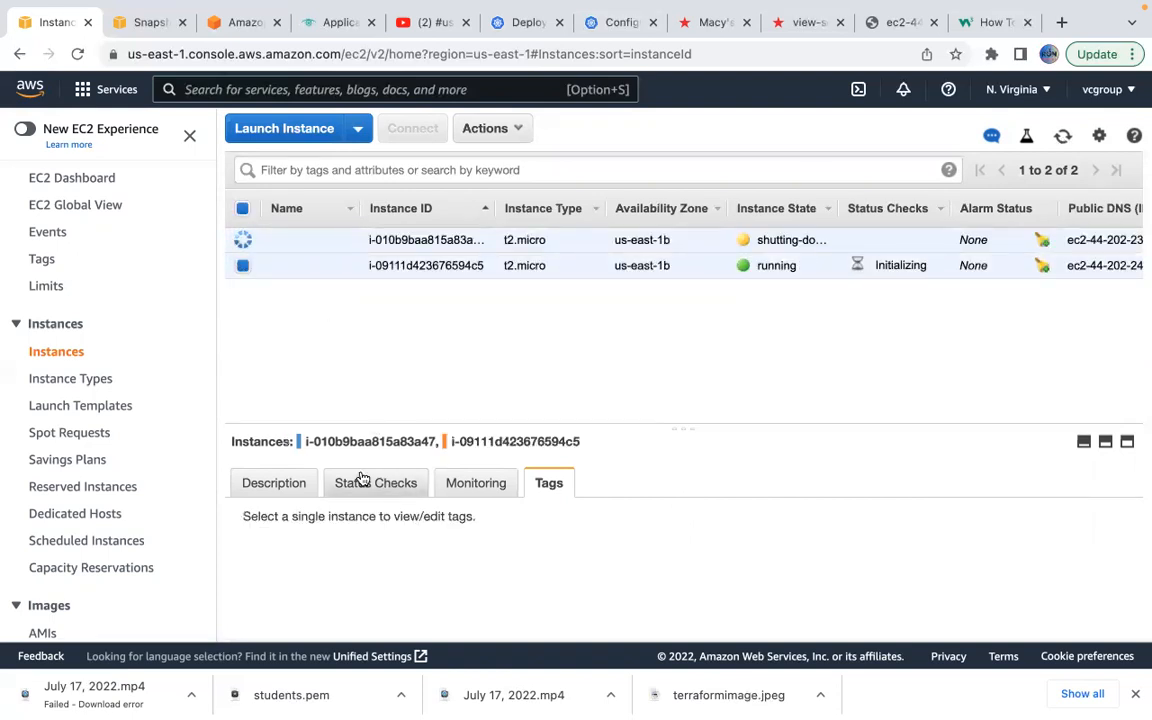
{"action": "left_click", "coordinate": [243, 240]}
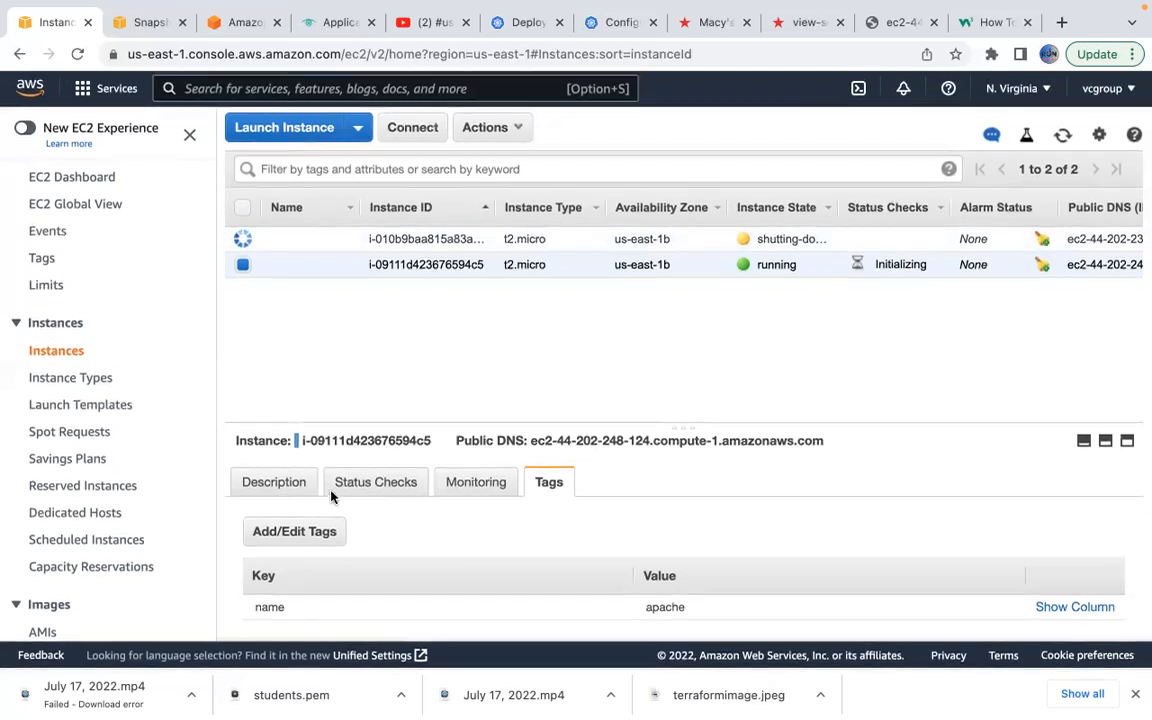
{"action": "left_click", "coordinate": [275, 488]}
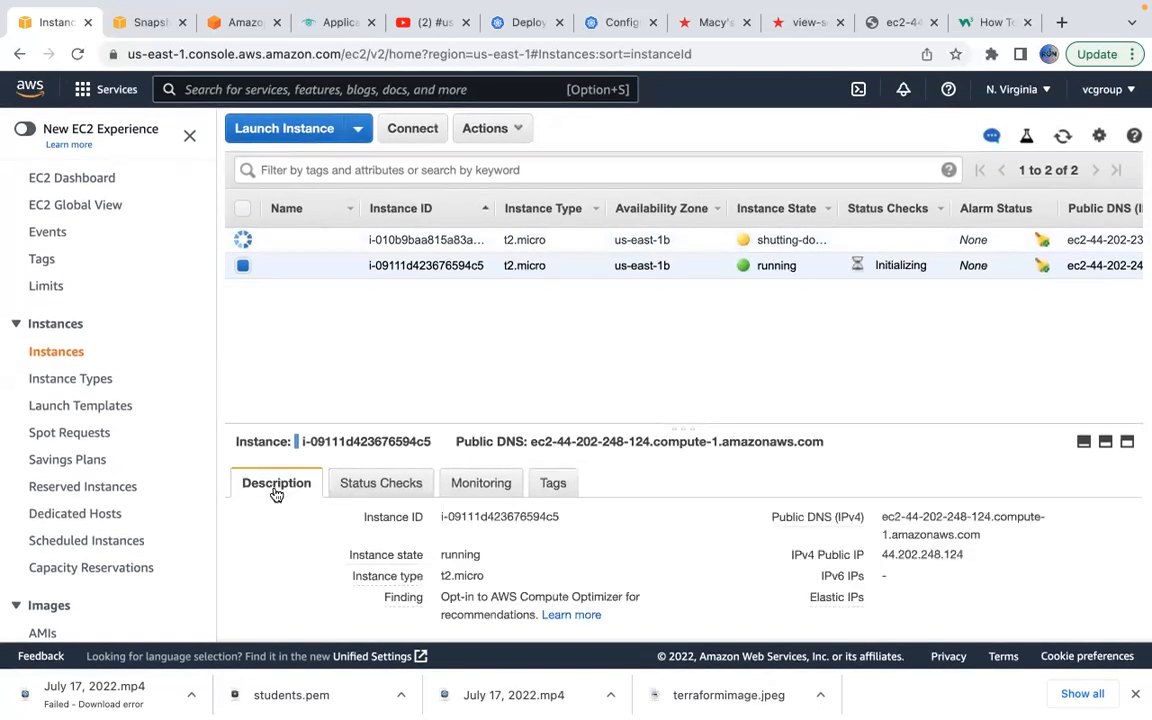
{"action": "left_click", "coordinate": [996, 535]}
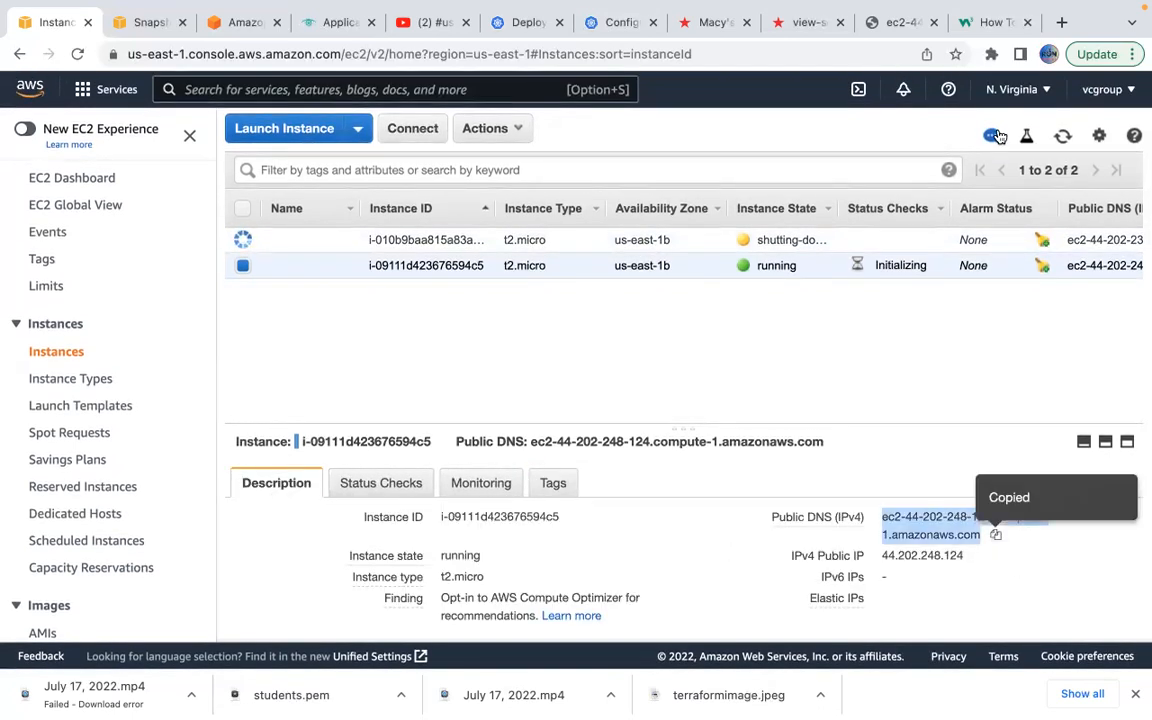
Reload the Register form page at ec2-44-202-236-30.compute-1.amazonaws.com until it responds.
{"action": "left_click", "coordinate": [895, 22]}
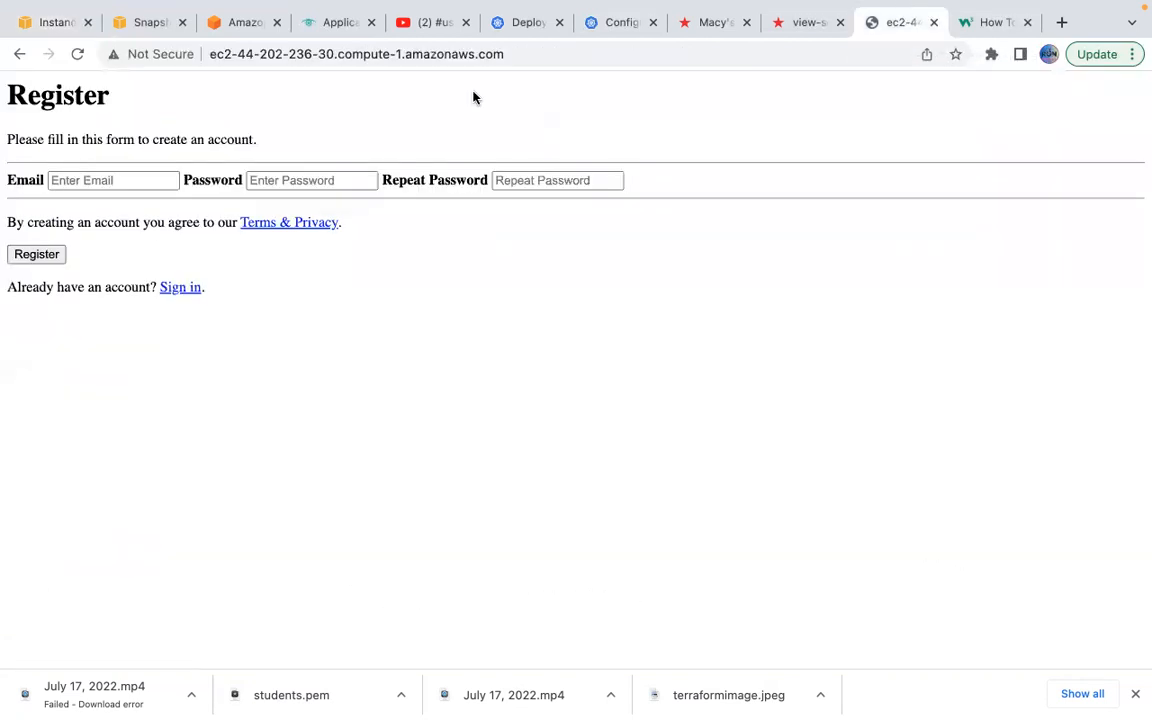
{"action": "left_click", "coordinate": [78, 55]}
{"action": "left_click", "coordinate": [79, 56]}
{"action": "left_click", "coordinate": [79, 56]}
{"action": "left_click", "coordinate": [1061, 22]}
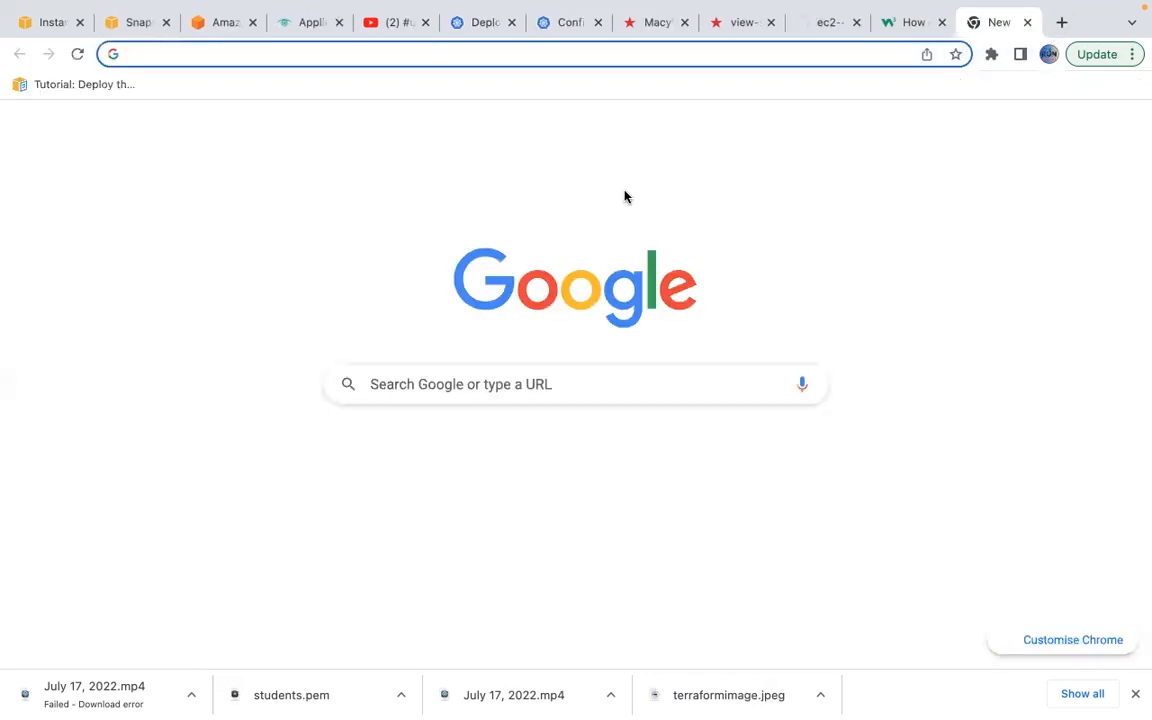
{"action": "type", "text": "http:"}
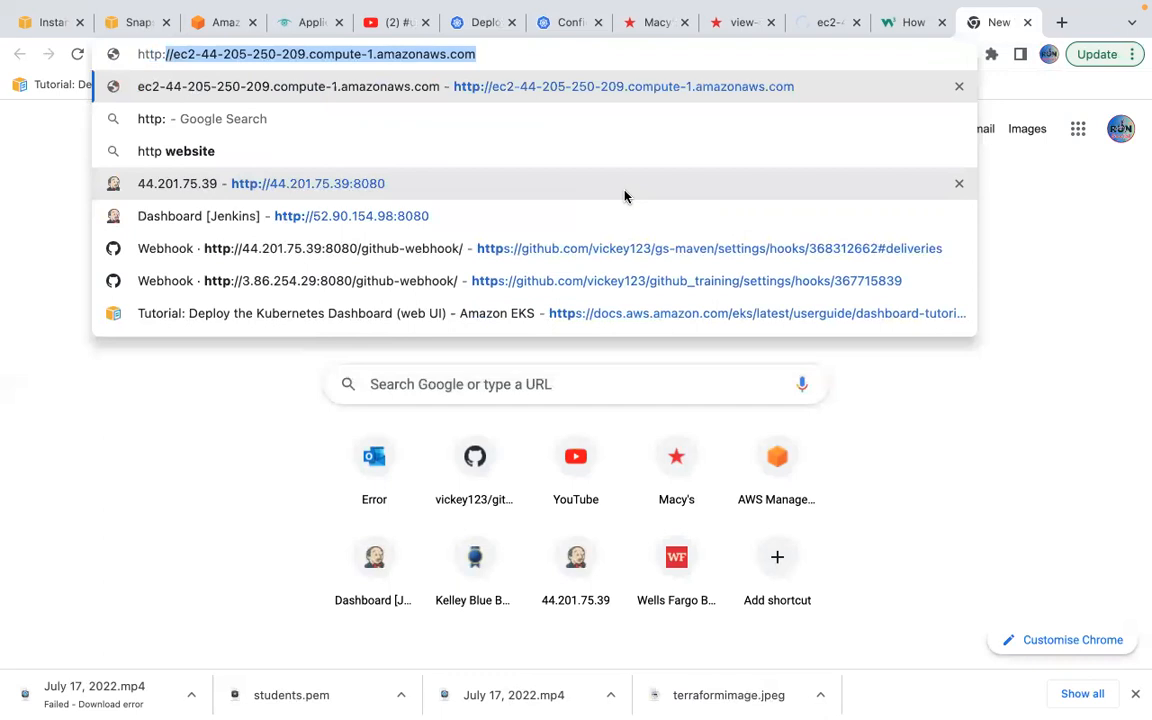
{"action": "type", "text": "//"}
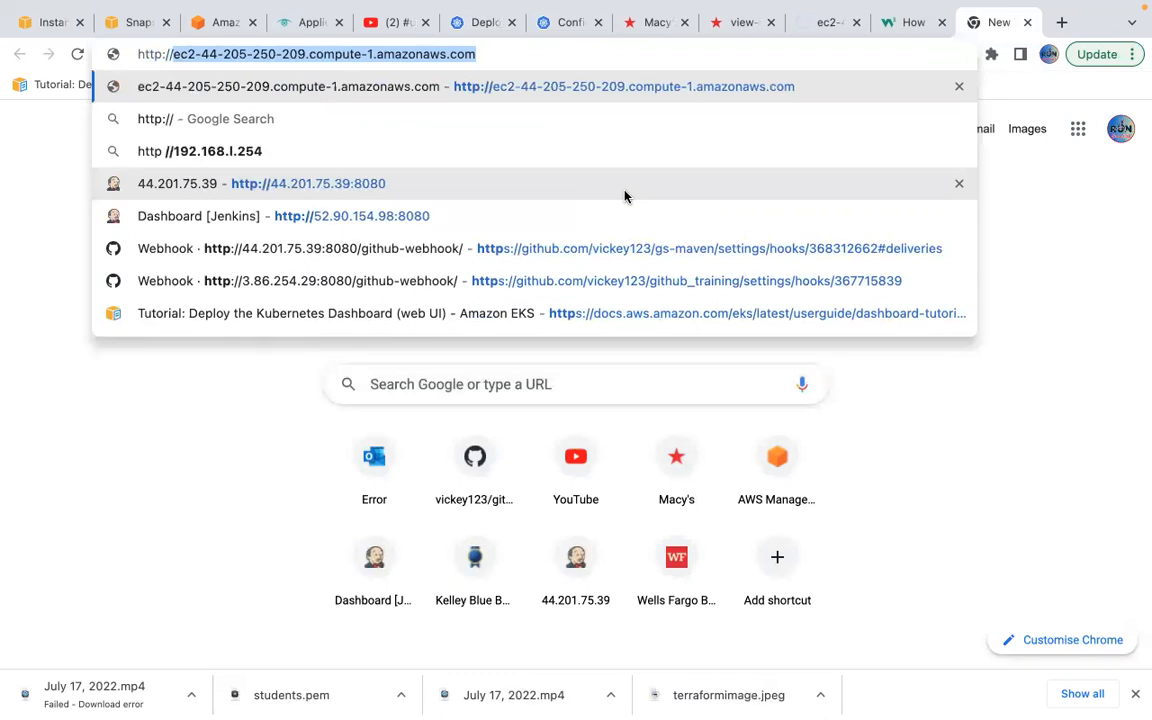
{"action": "key", "text": "super+v"}
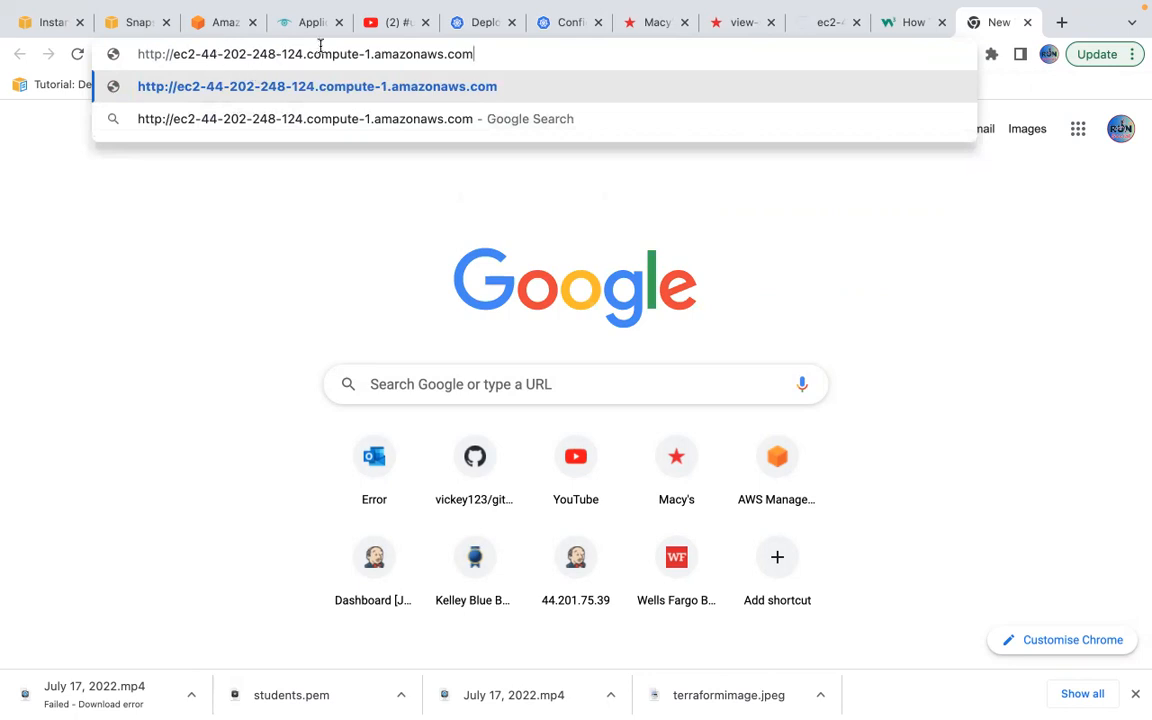
{"action": "left_click", "coordinate": [46, 22]}
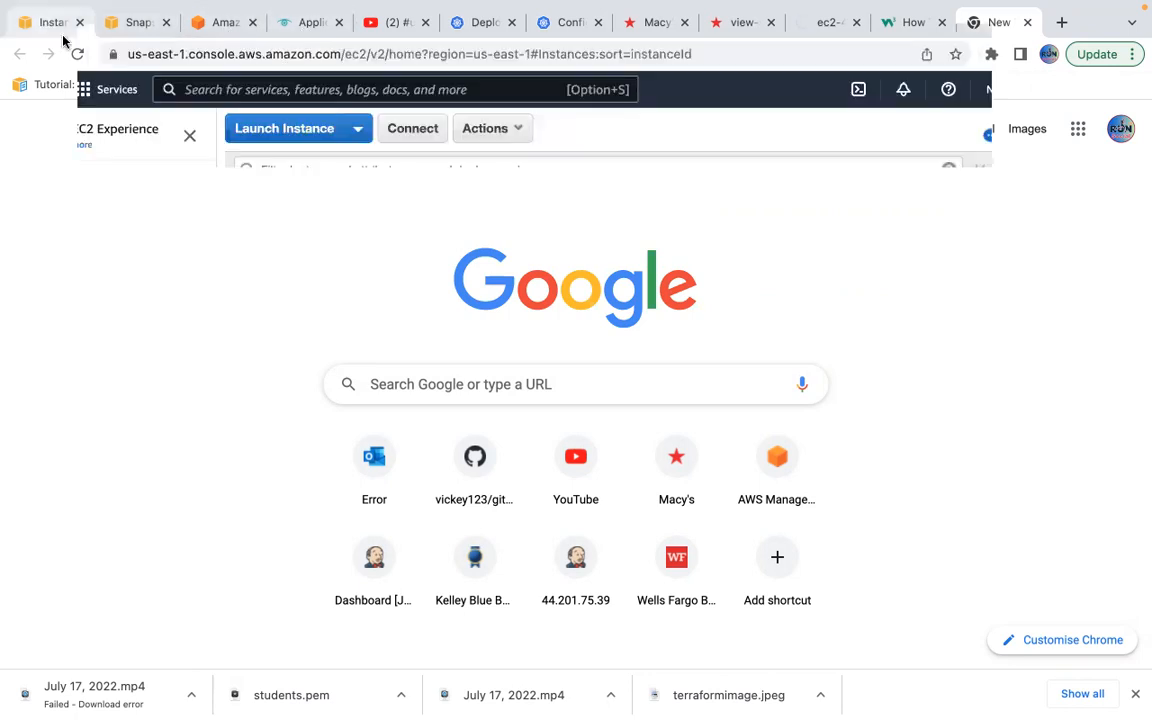
{"action": "mouse_move", "coordinate": [878, 557]}
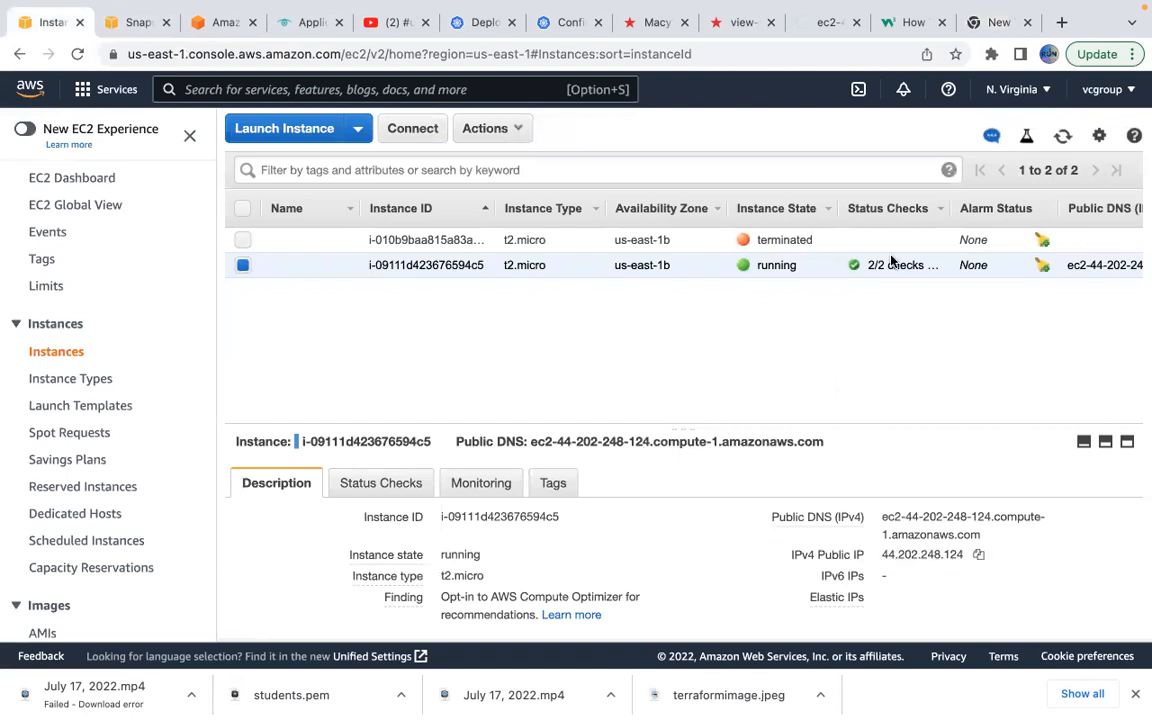
{"action": "left_click", "coordinate": [995, 22]}
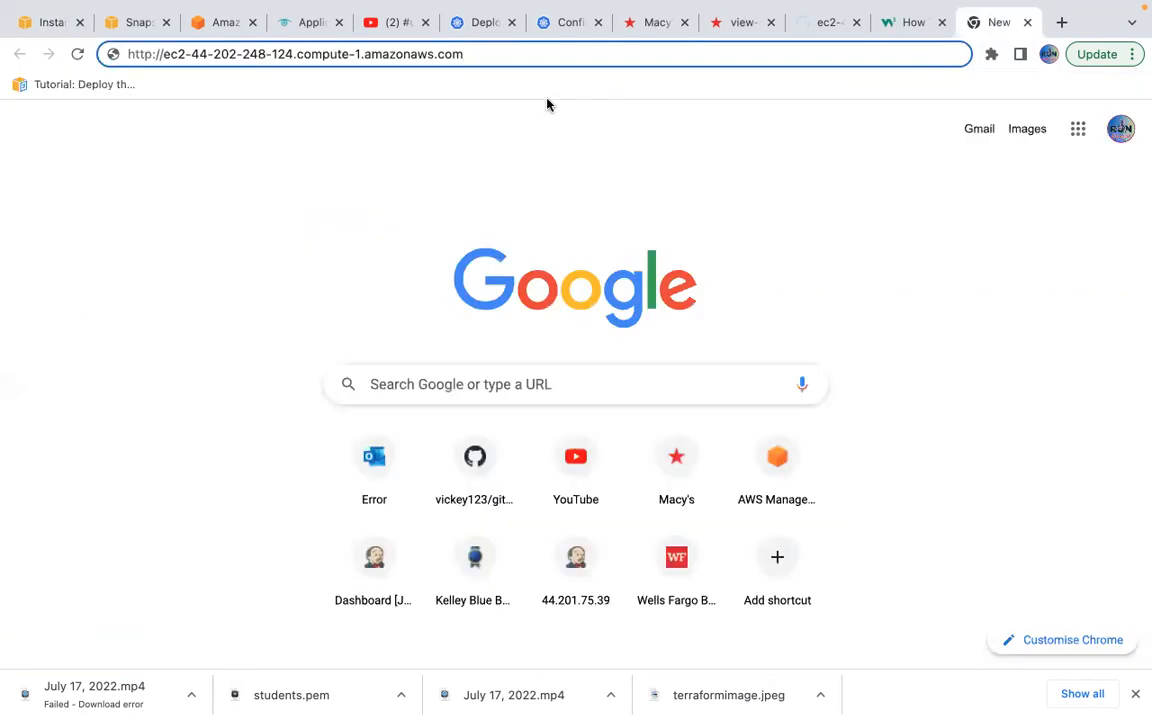
{"action": "key", "text": "Return"}
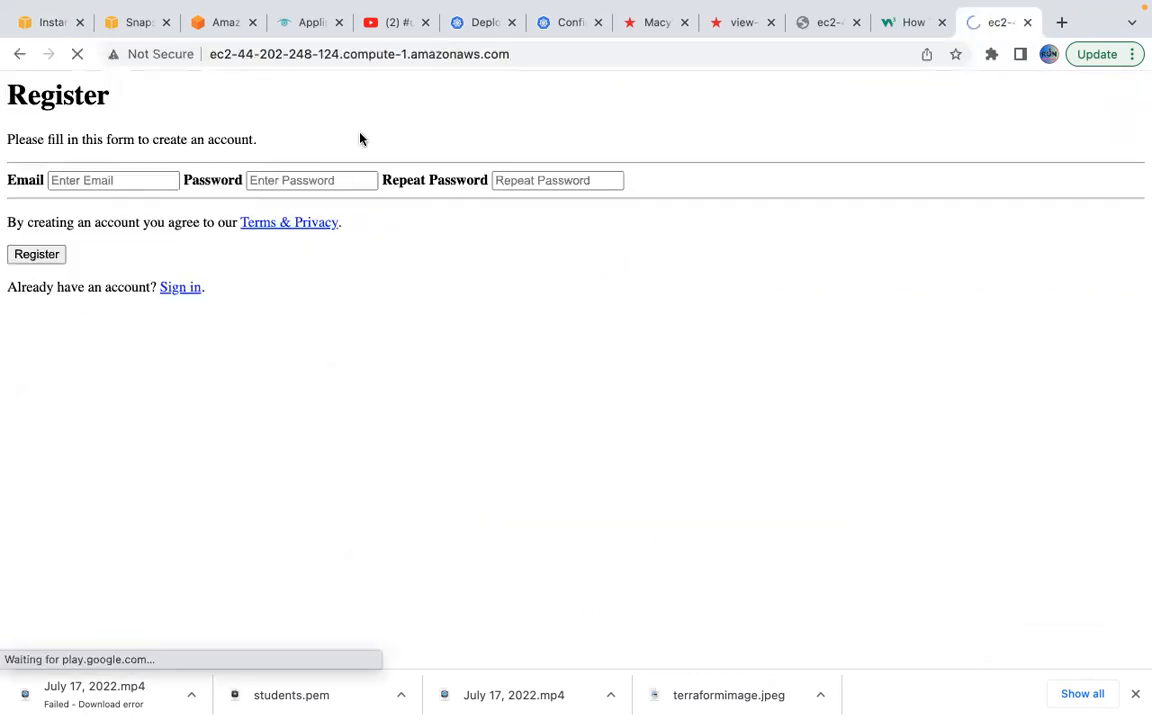
{"action": "left_click", "coordinate": [820, 18]}
{"action": "key", "text": "super+r"}
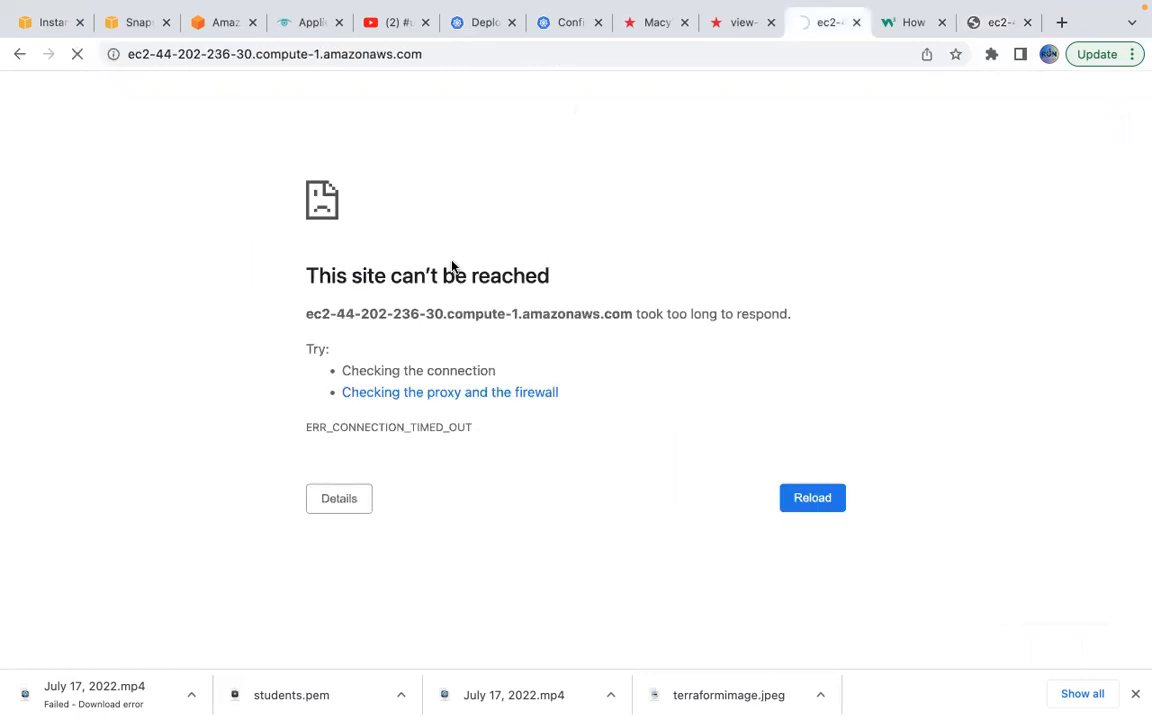
Close the timed-out ec2 tab, view the live Register page, and return to EC2 Instances.
{"action": "left_click", "coordinate": [856, 22]}
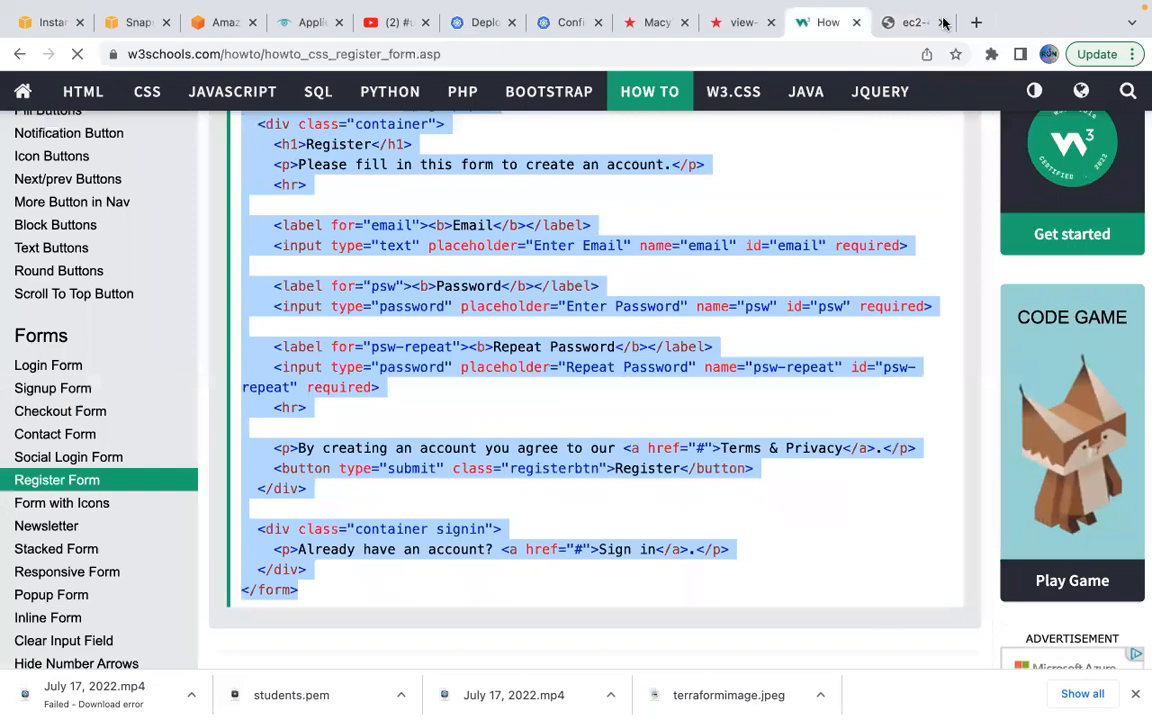
{"action": "left_click", "coordinate": [978, 22]}
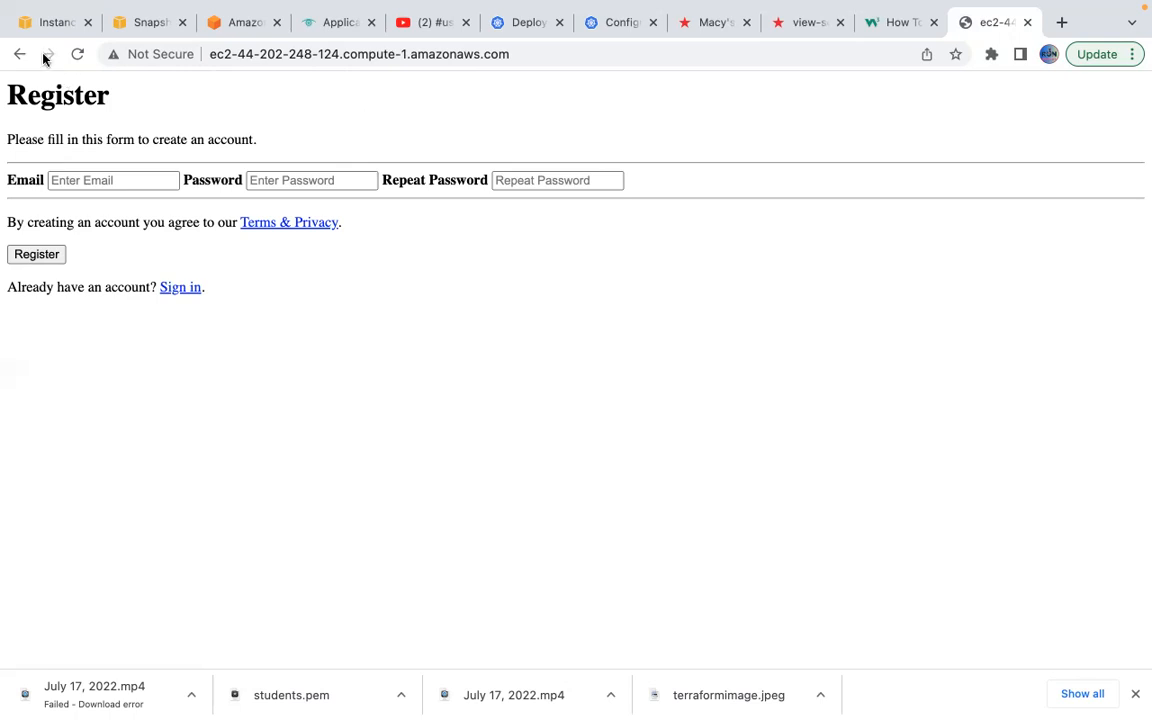
{"action": "left_click", "coordinate": [41, 22]}
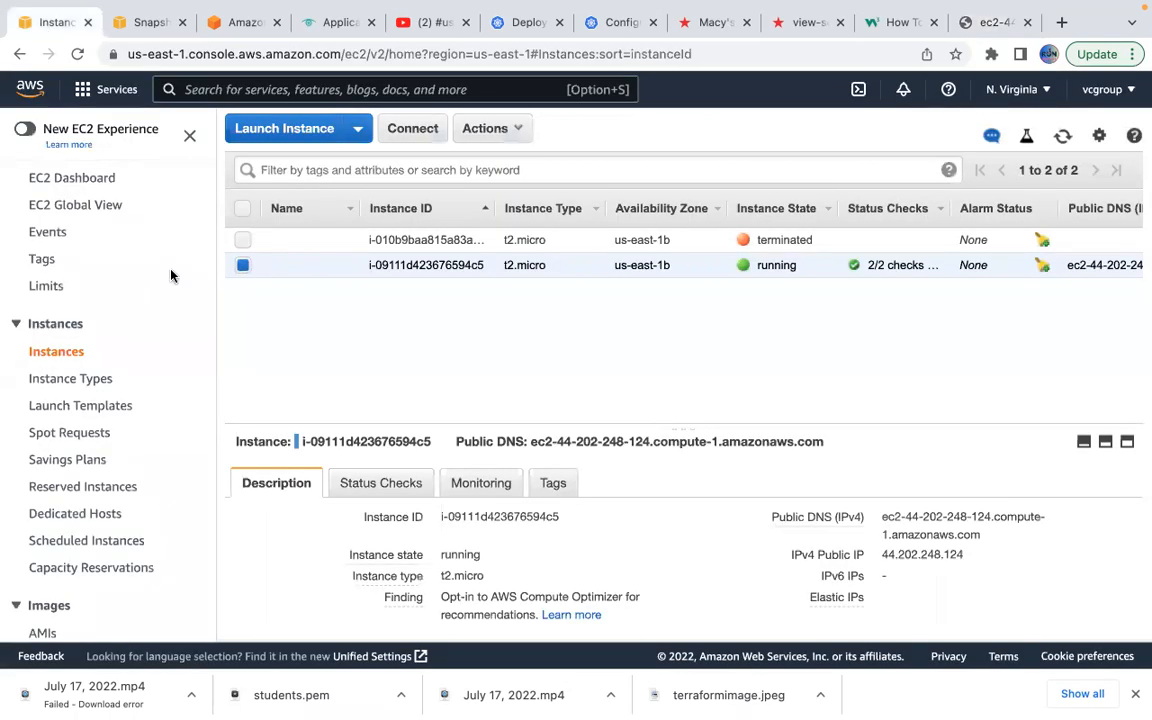
Close the AWS sign-in tab and open Actions for the apchebackup snapshot on the Snapshots page.
{"action": "left_click", "coordinate": [231, 28]}
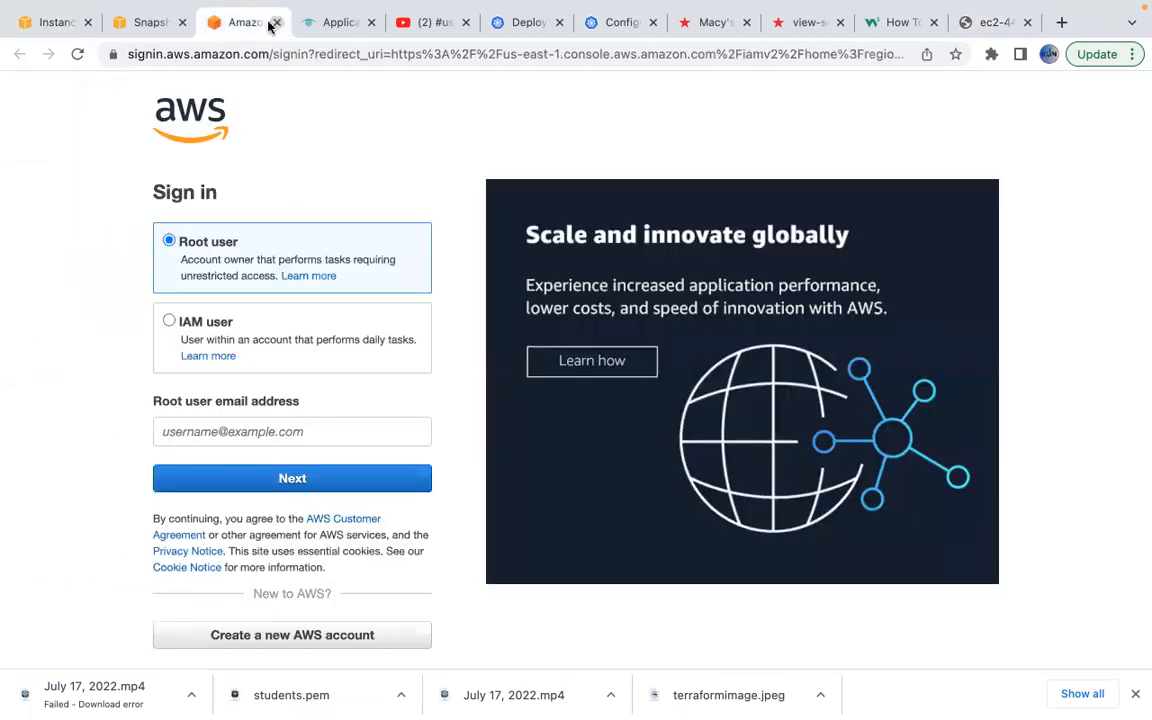
{"action": "left_click", "coordinate": [273, 23]}
{"action": "left_click", "coordinate": [141, 21]}
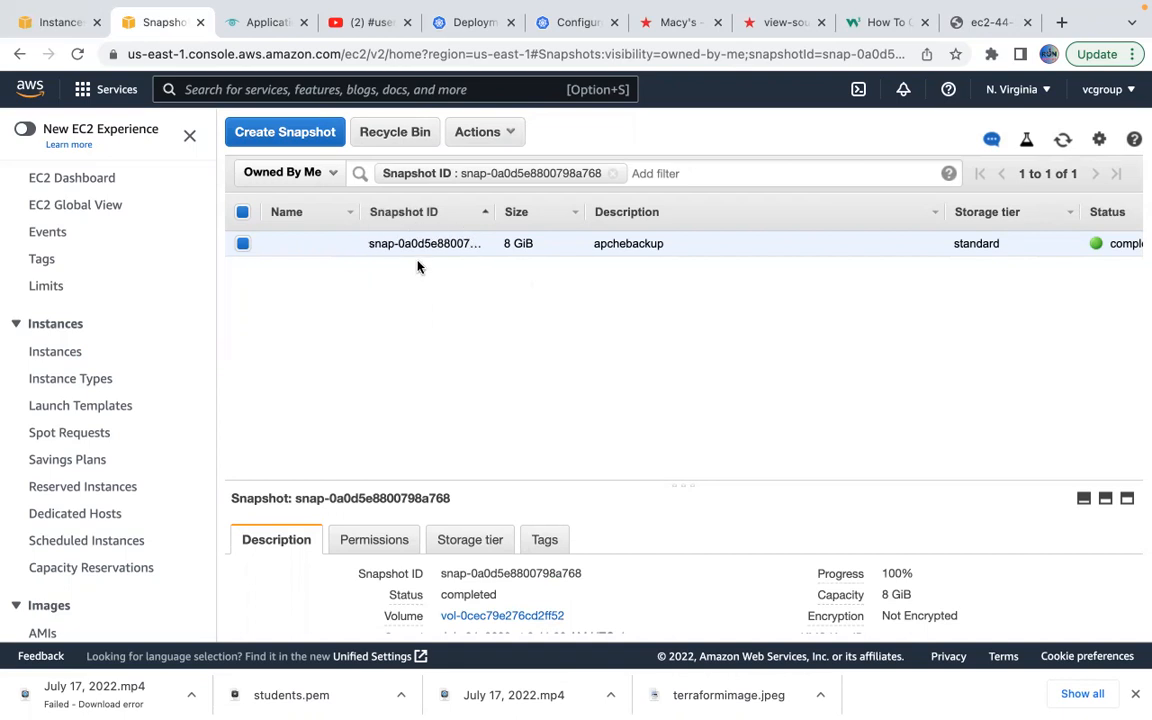
{"action": "left_click", "coordinate": [486, 133]}
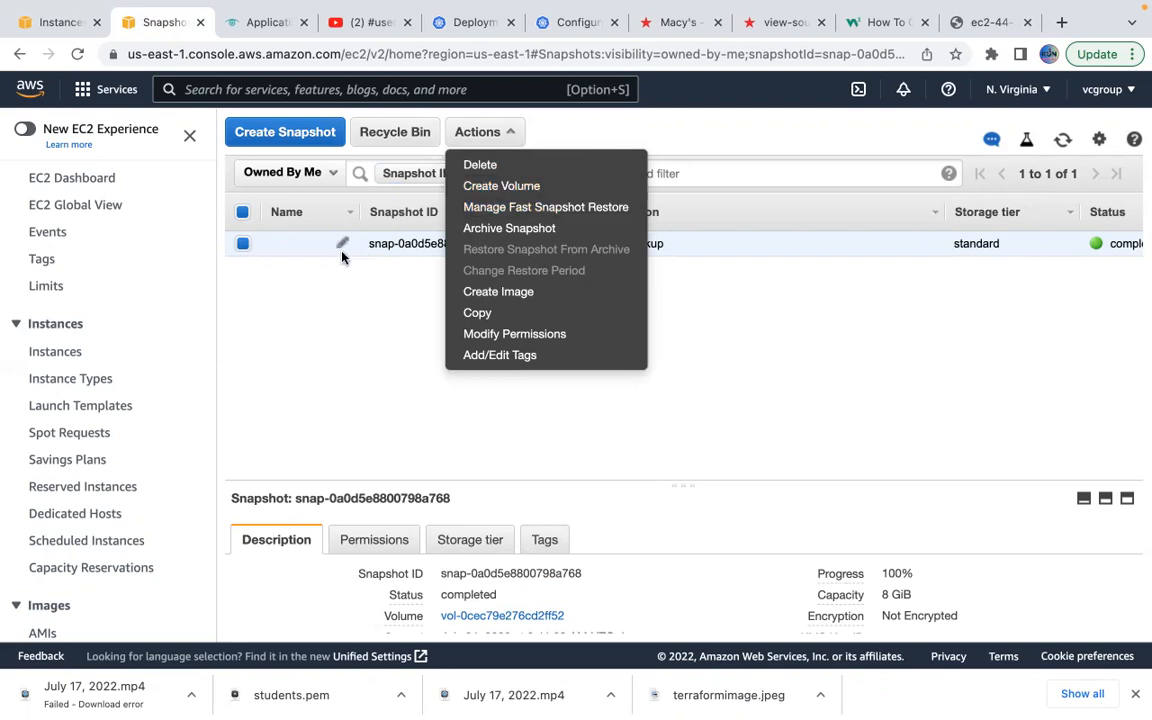
Cancel Create Image for snapshot snap-0a0d5e8800798a768 and scroll the navigation down to Lifecycle Manager.
{"action": "left_click", "coordinate": [489, 292]}
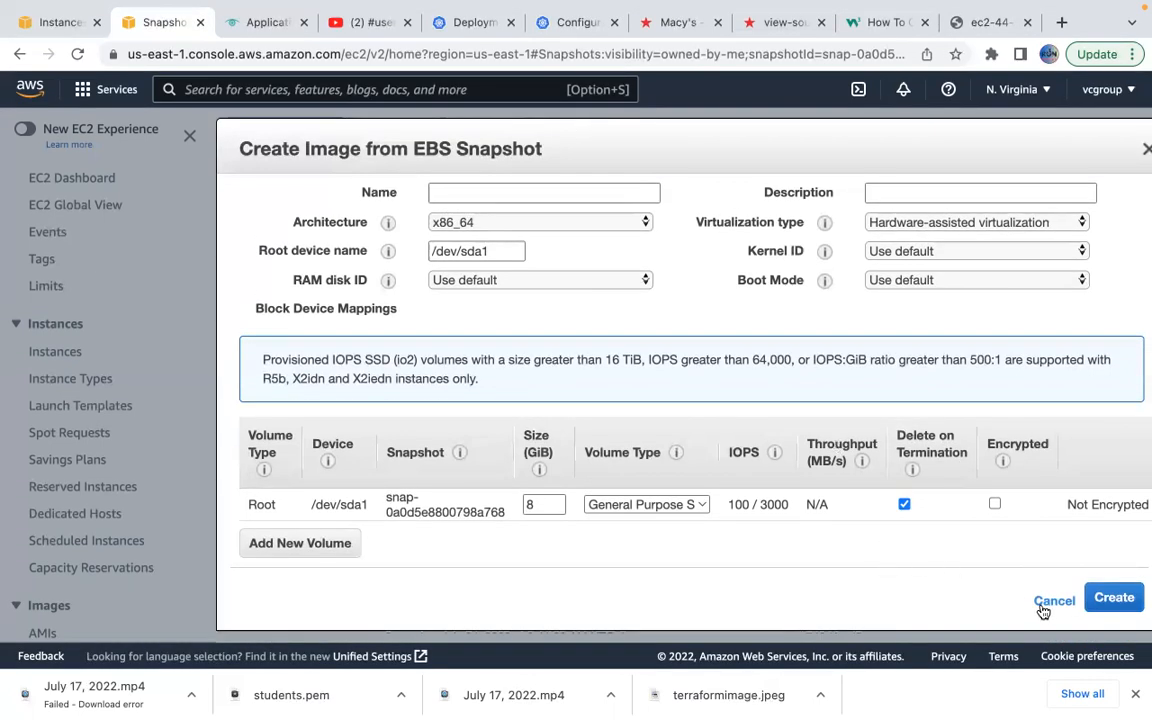
{"action": "left_click", "coordinate": [1045, 609]}
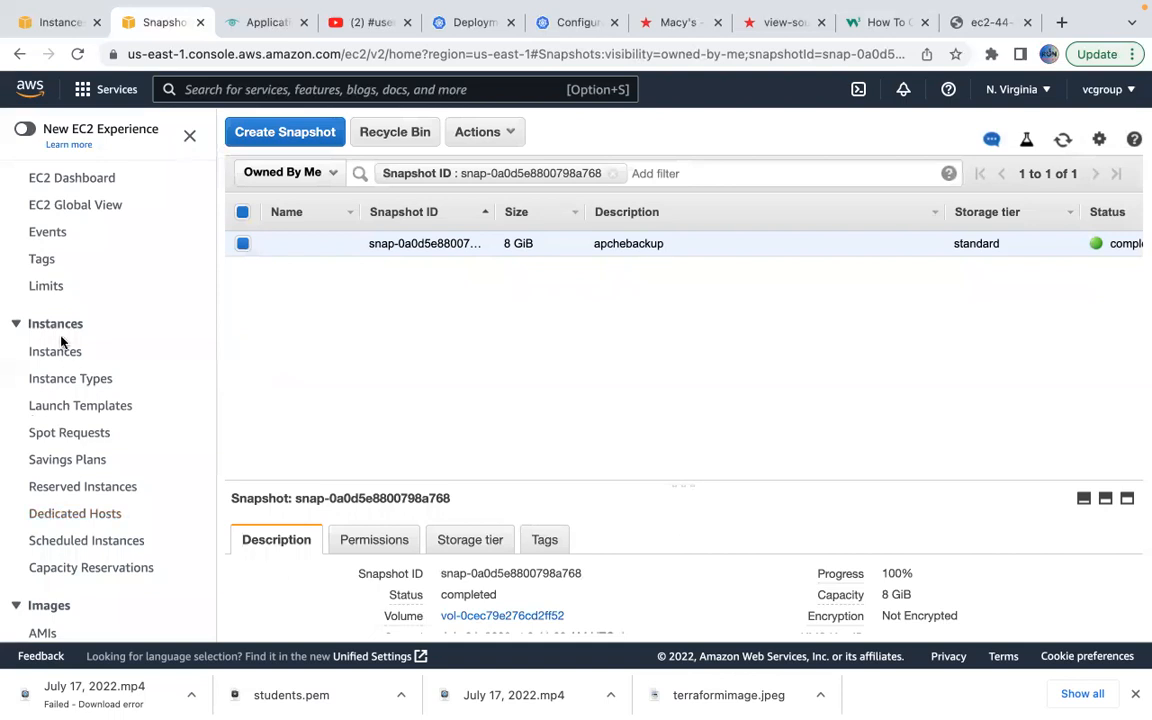
{"action": "scroll", "coordinate": [97, 488], "scroll_direction": "down", "scroll_amount": 3}
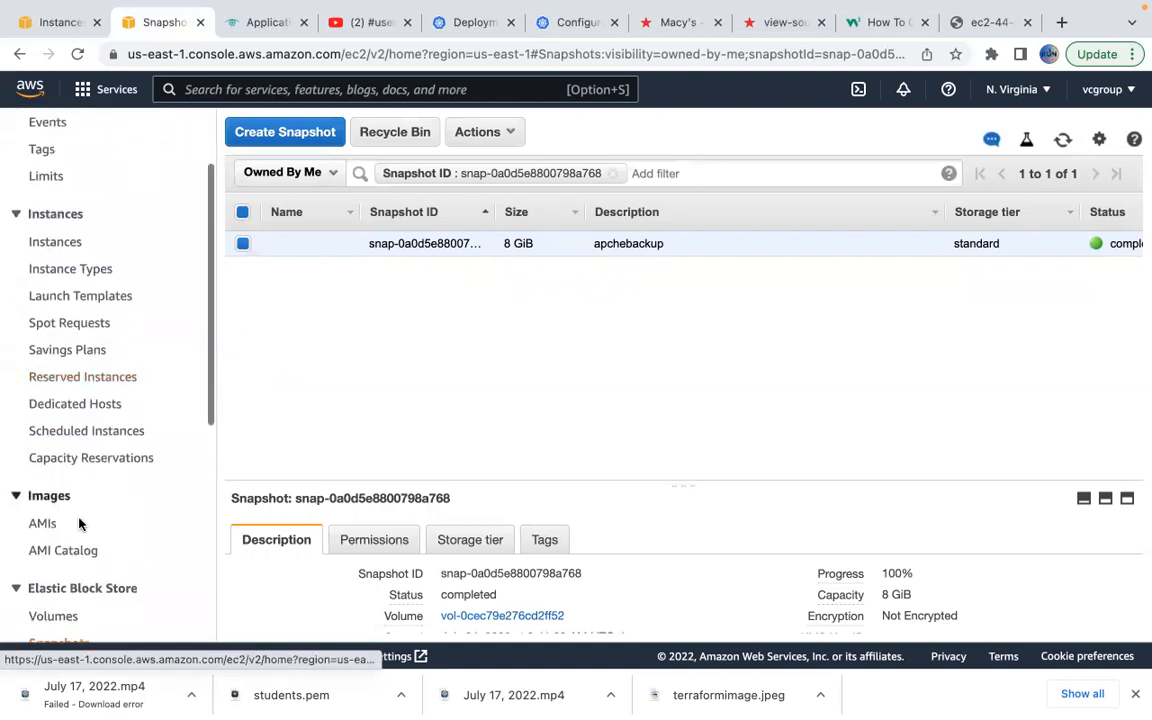
{"action": "scroll", "coordinate": [67, 535], "scroll_direction": "down", "scroll_amount": 3}
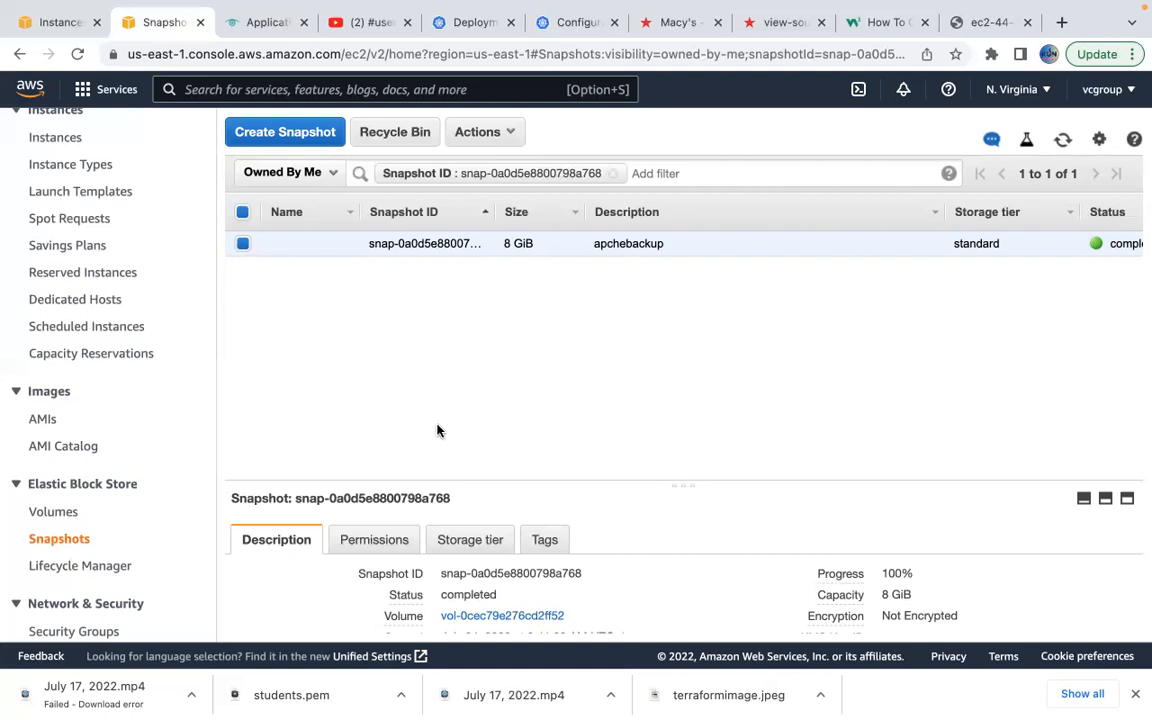
{"action": "mouse_move", "coordinate": [797, 705]}
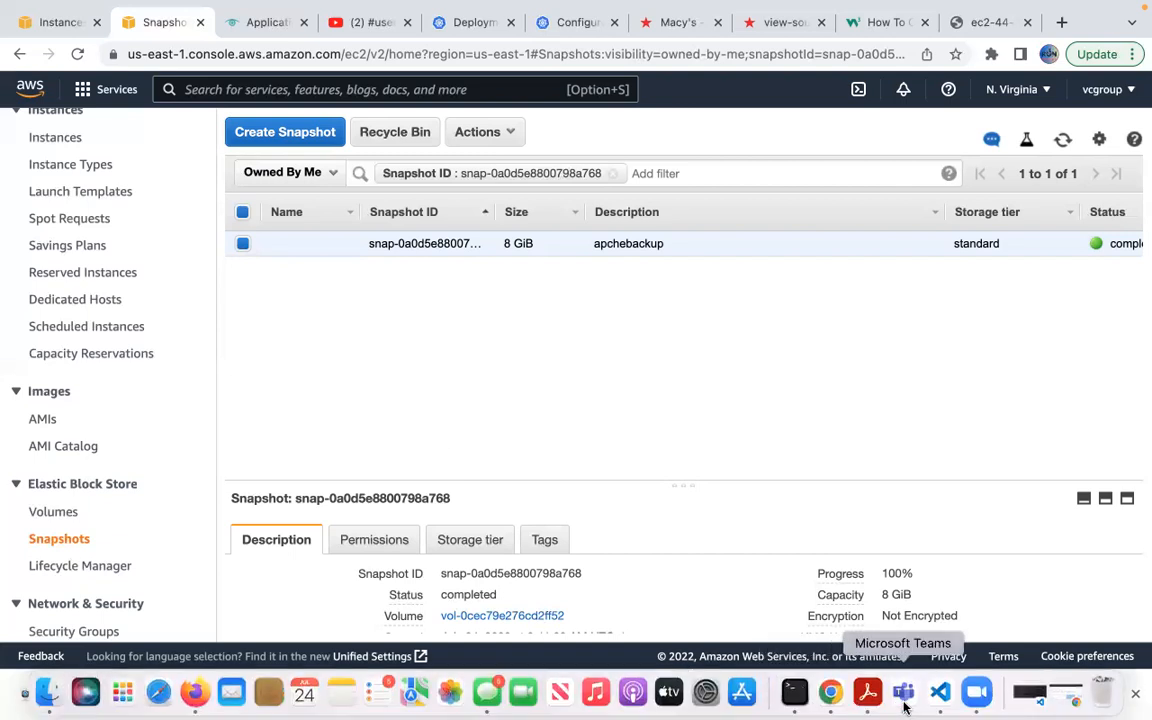
{"action": "mouse_move", "coordinate": [915, 28]}
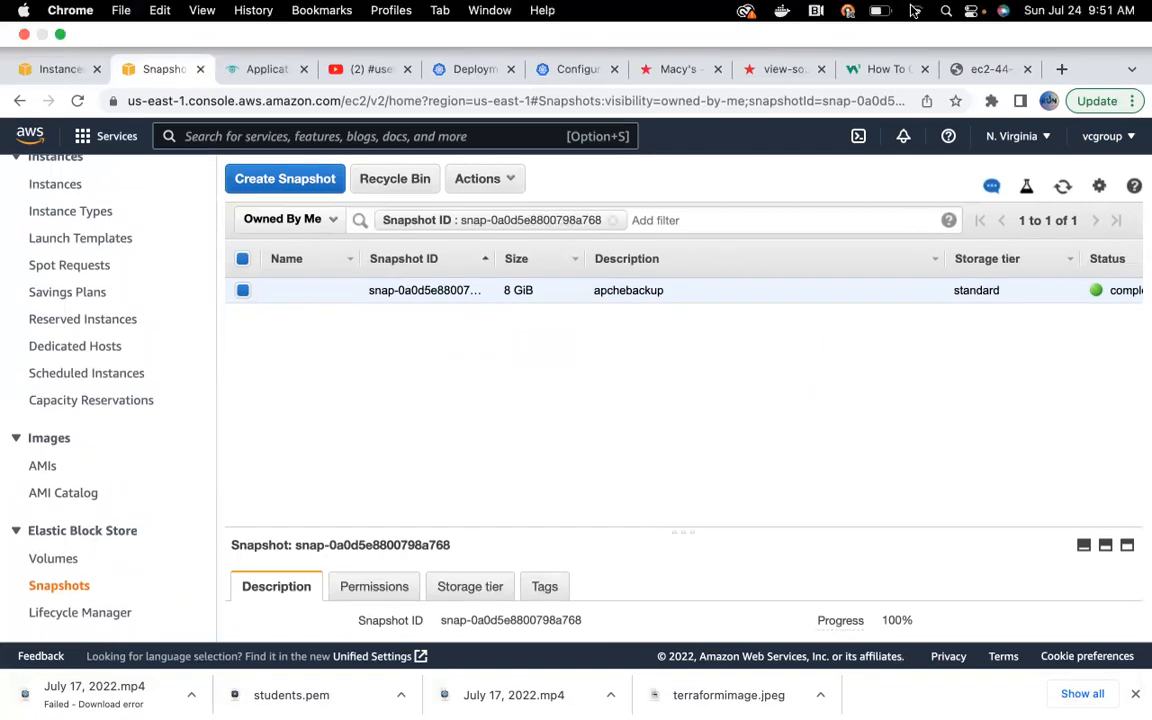
Launch Paint S via a Spotlight search for 'pai' and start a new image.
{"action": "left_click", "coordinate": [947, 10]}
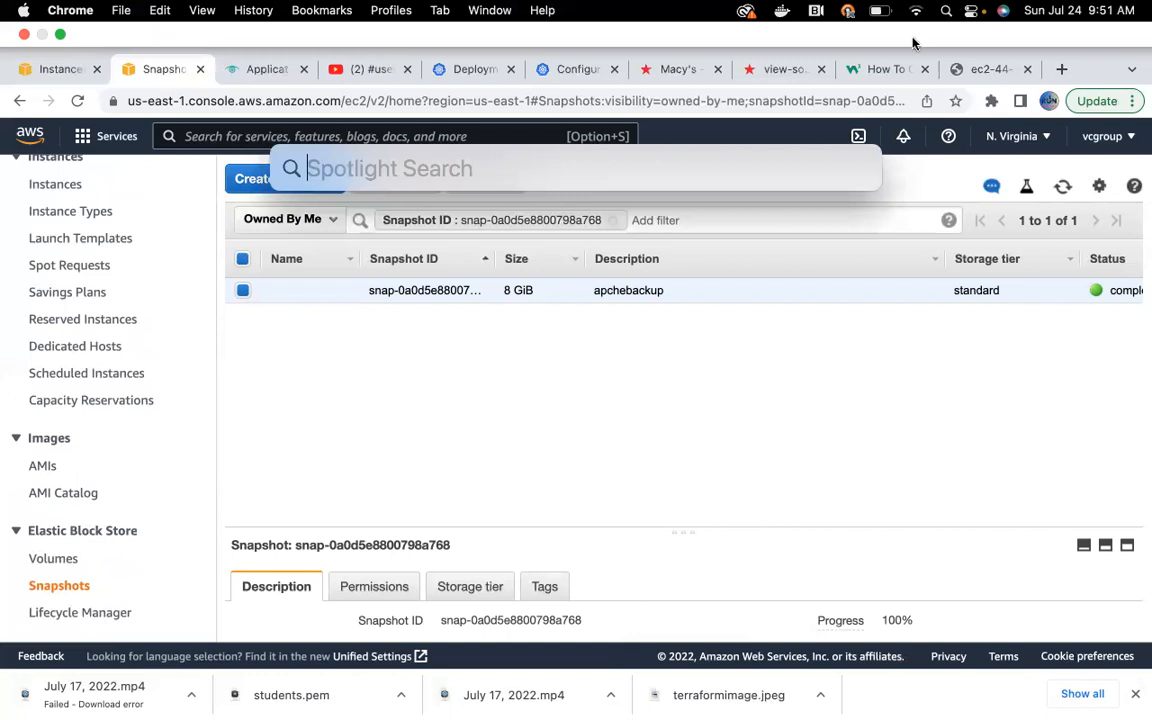
{"action": "type", "text": "pait"}
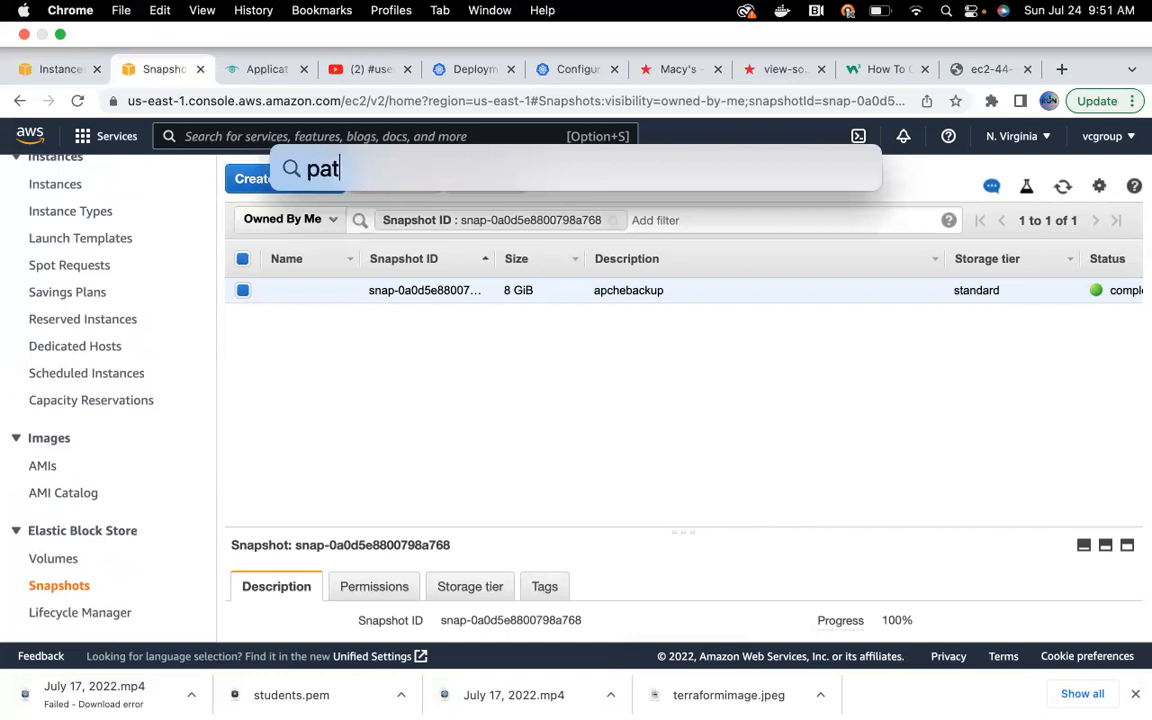
{"action": "key", "text": "BackSpace"}
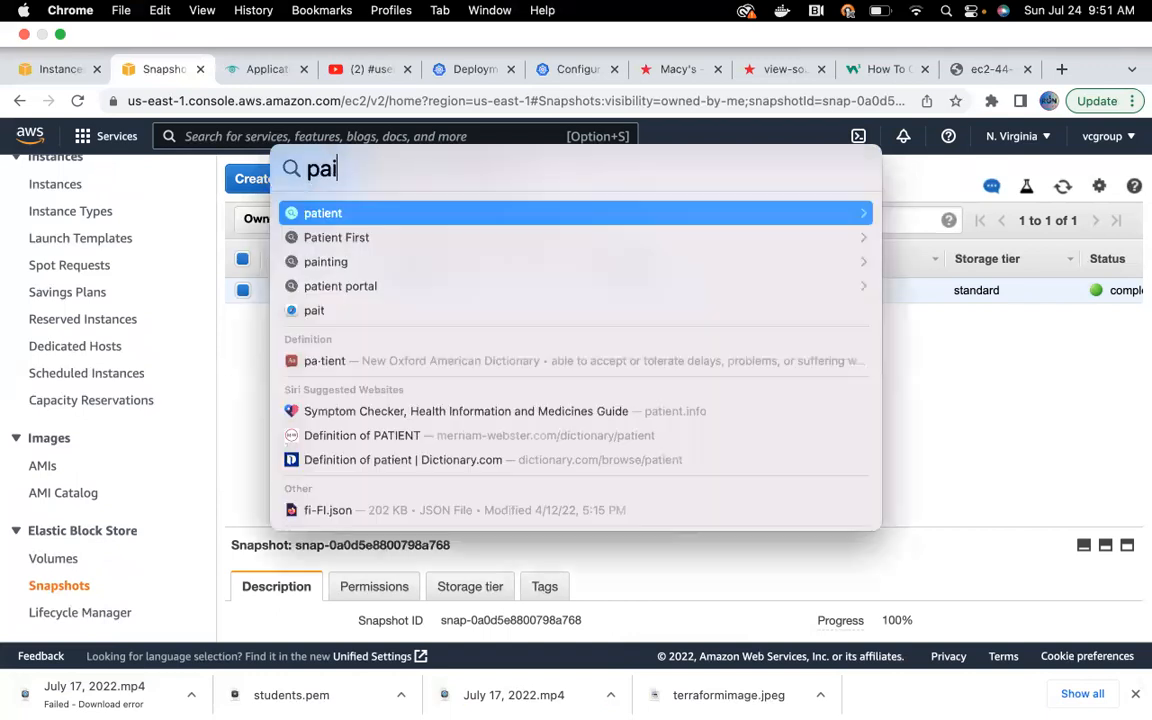
{"action": "key", "text": "Escape"}
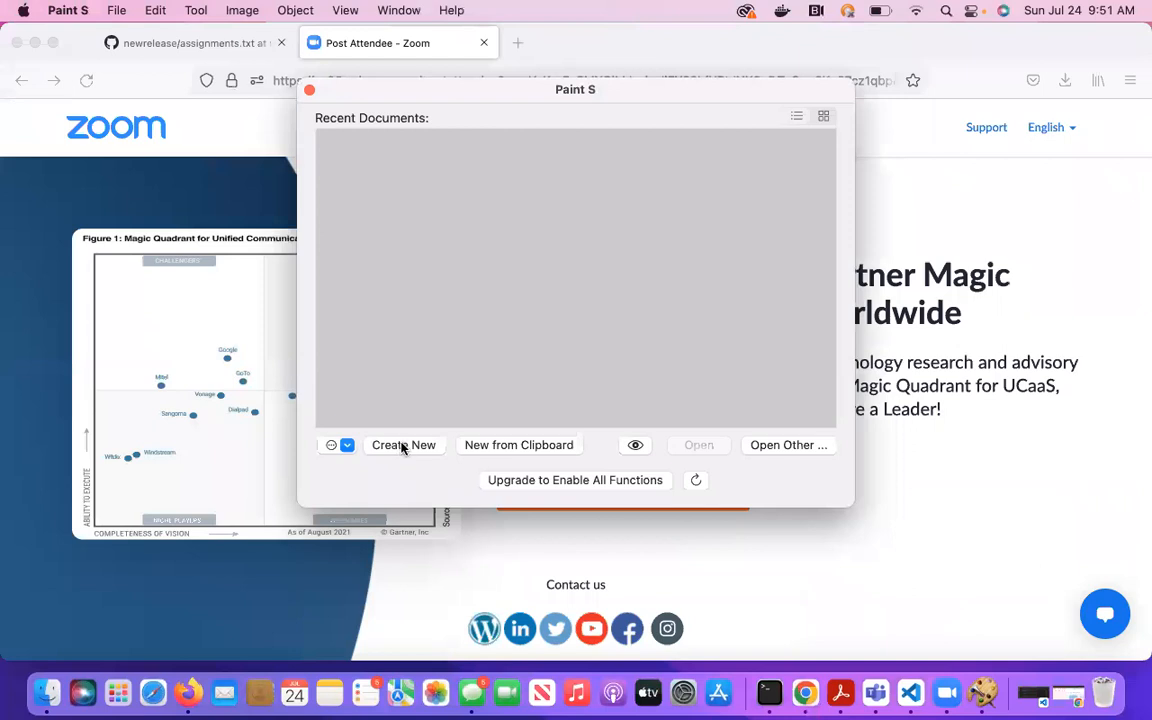
{"action": "left_click", "coordinate": [403, 447]}
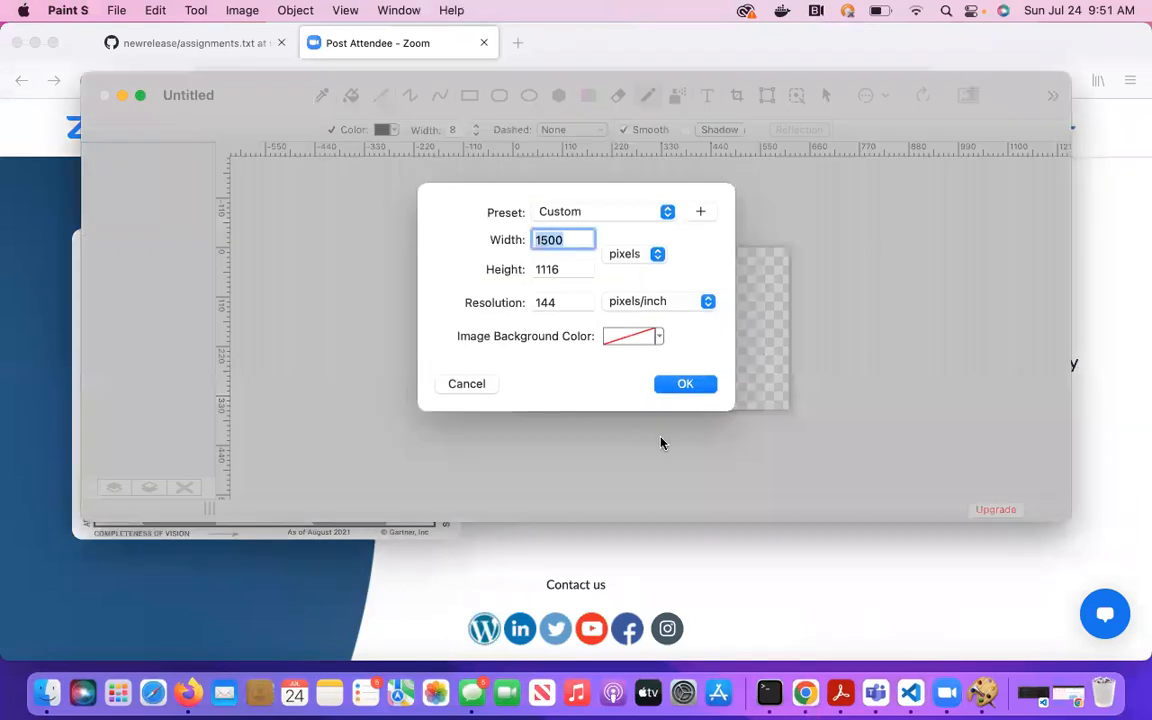
Accept the 1500 × 1116 canvas and draw four nested rectangles near its top-left corner.
{"action": "left_click", "coordinate": [676, 383]}
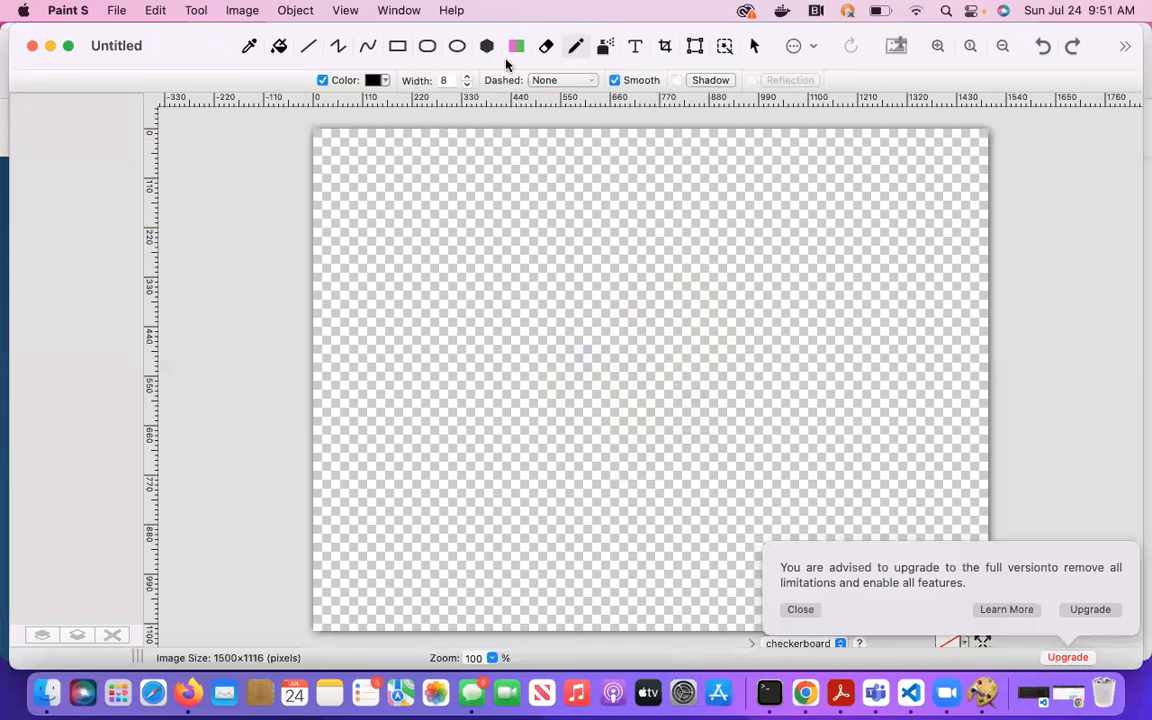
{"action": "left_click", "coordinate": [398, 47]}
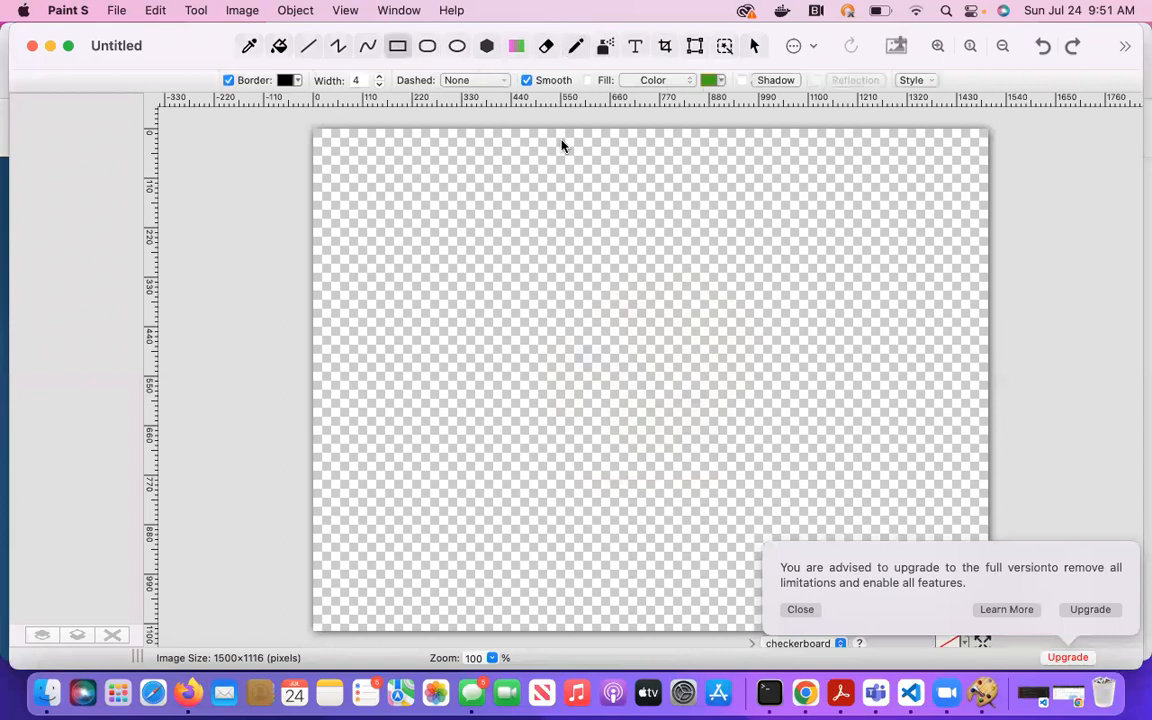
{"action": "left_click_drag", "start_coordinate": [427, 204], "coordinate": [490, 232]}
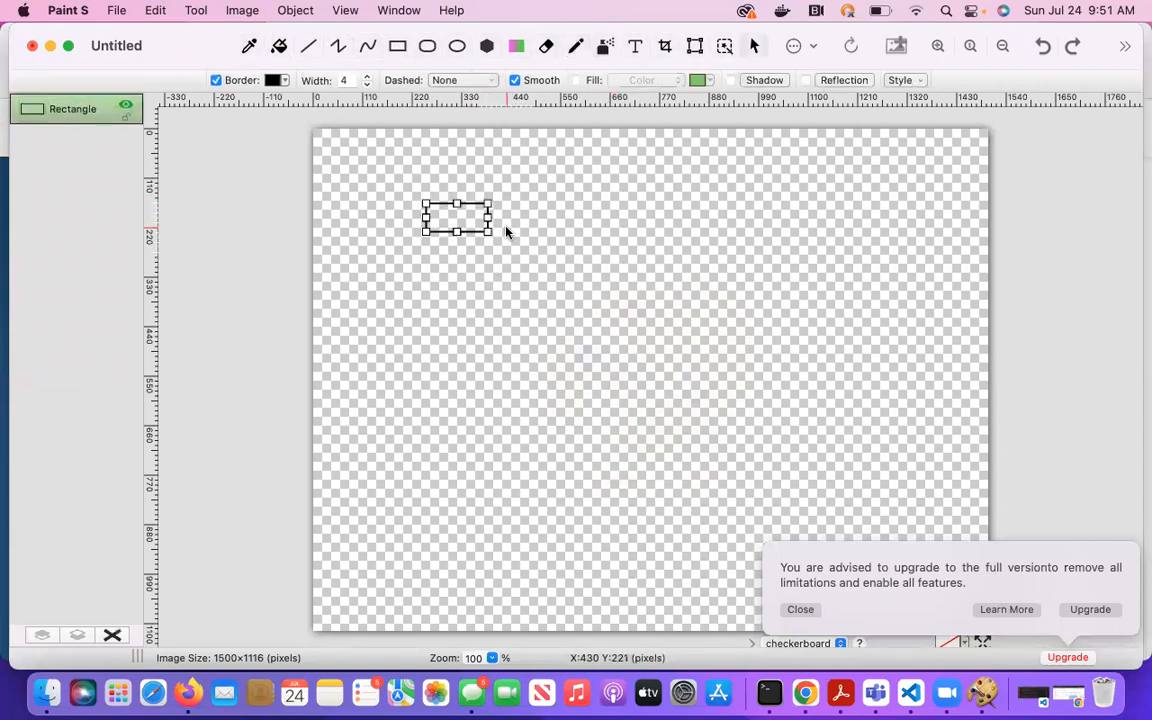
{"action": "left_click", "coordinate": [506, 232]}
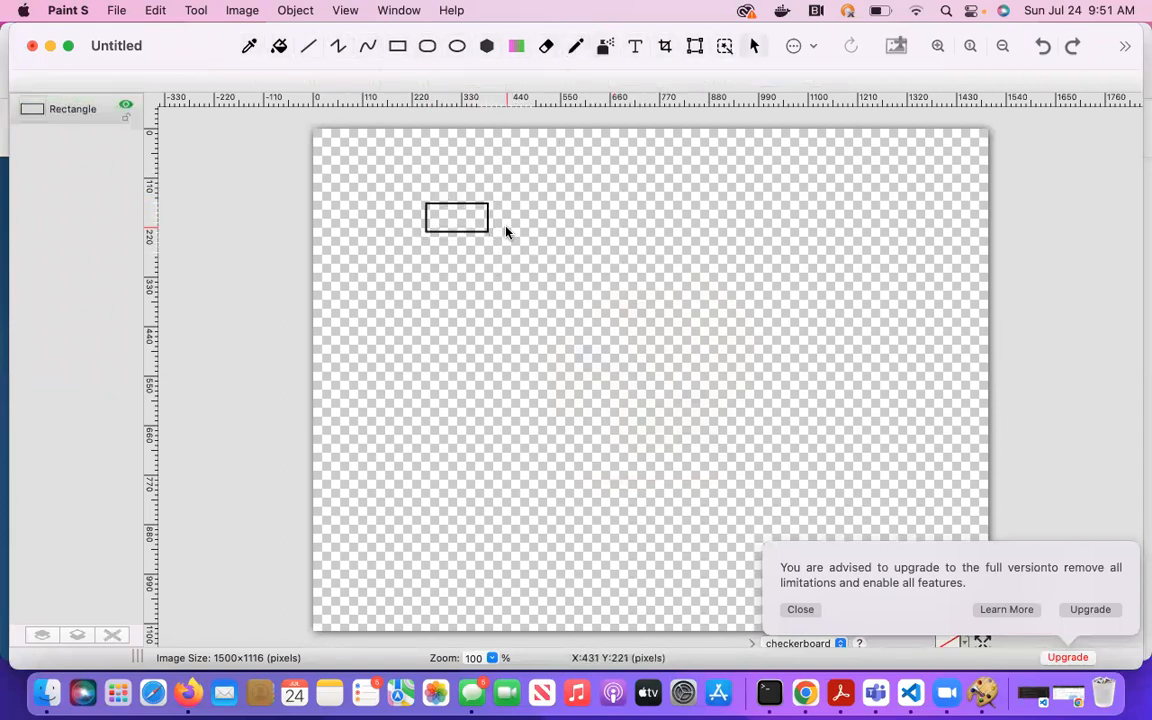
{"action": "left_click", "coordinate": [398, 51]}
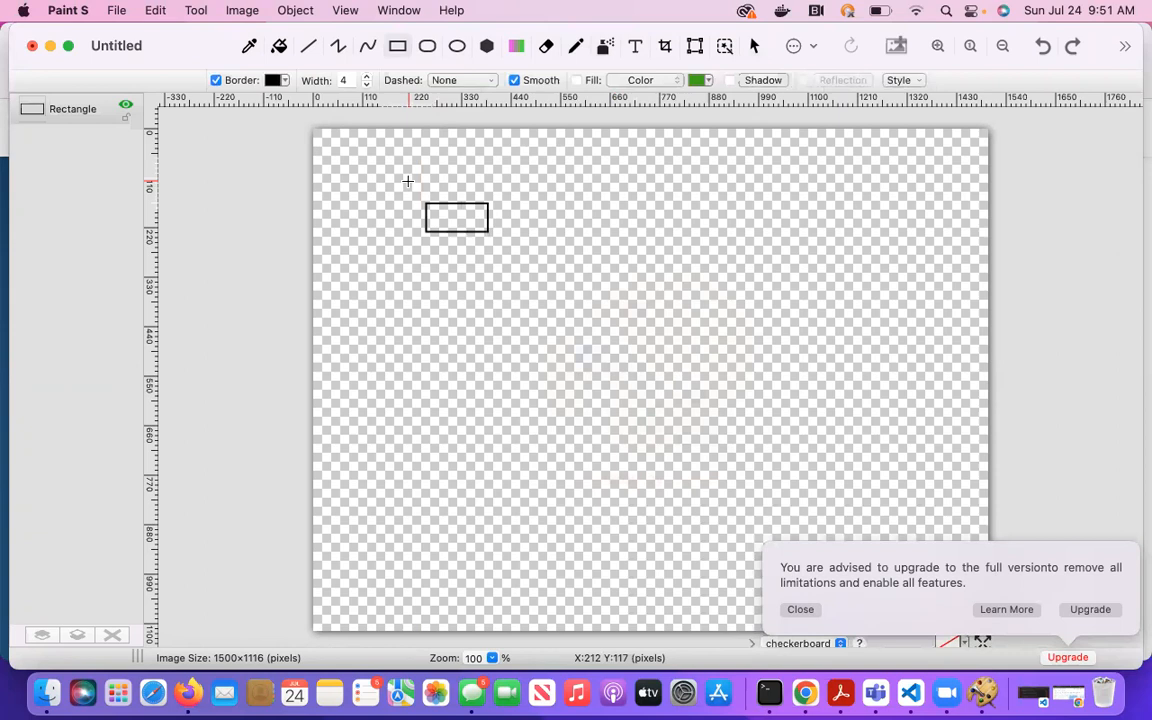
{"action": "left_click_drag", "start_coordinate": [407, 183], "coordinate": [527, 264]}
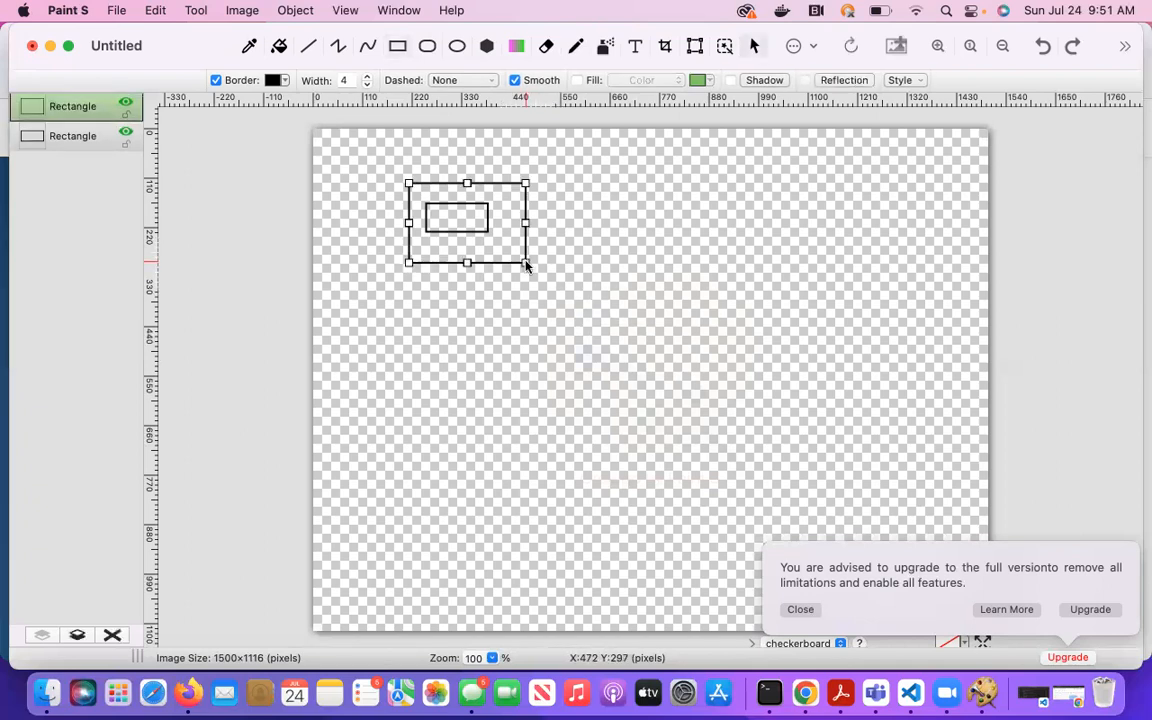
{"action": "left_click", "coordinate": [399, 48]}
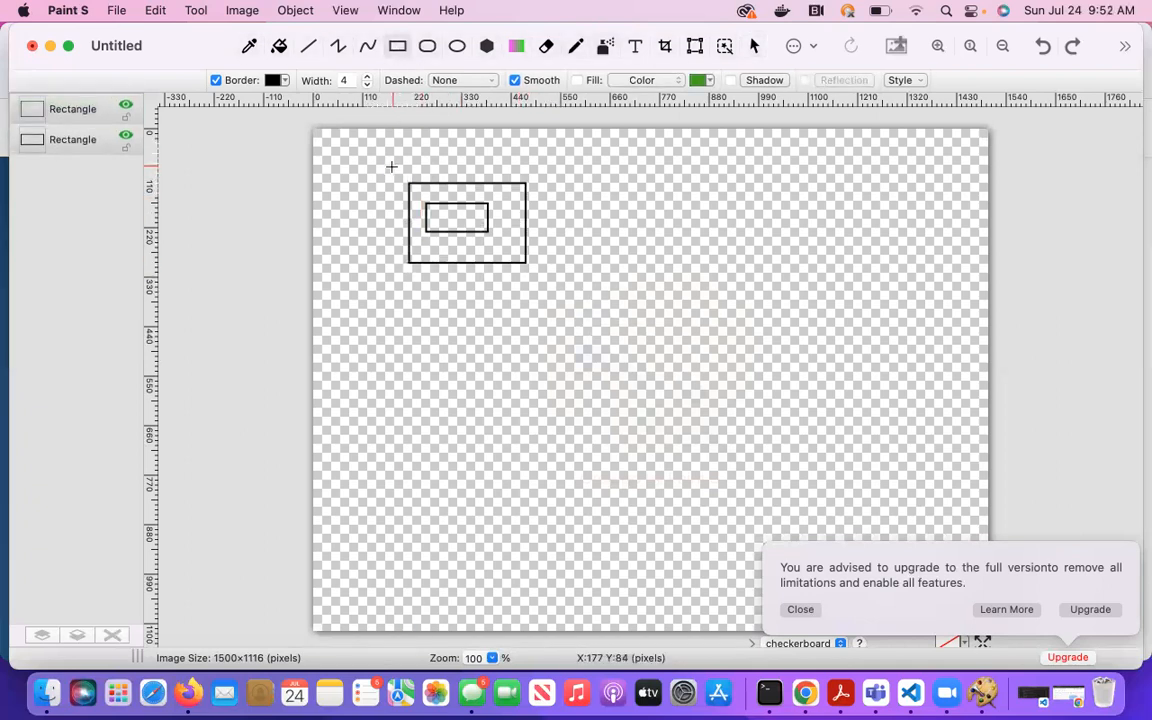
{"action": "left_click_drag", "start_coordinate": [392, 166], "coordinate": [557, 291]}
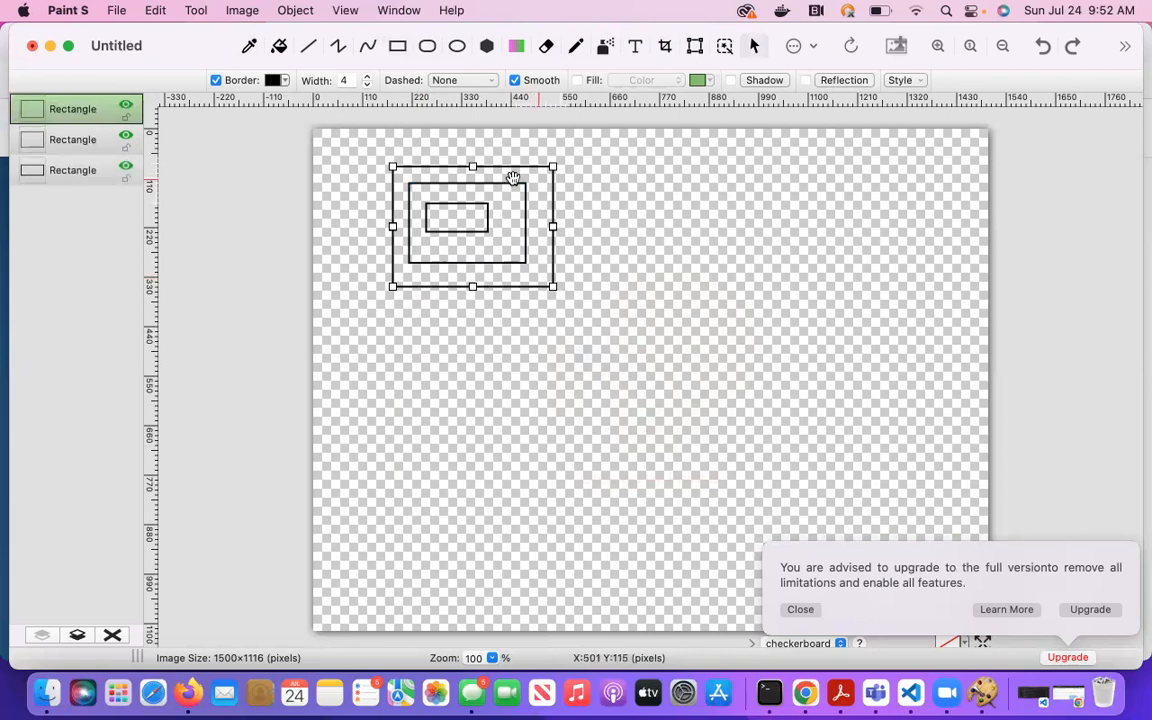
{"action": "left_click", "coordinate": [400, 47]}
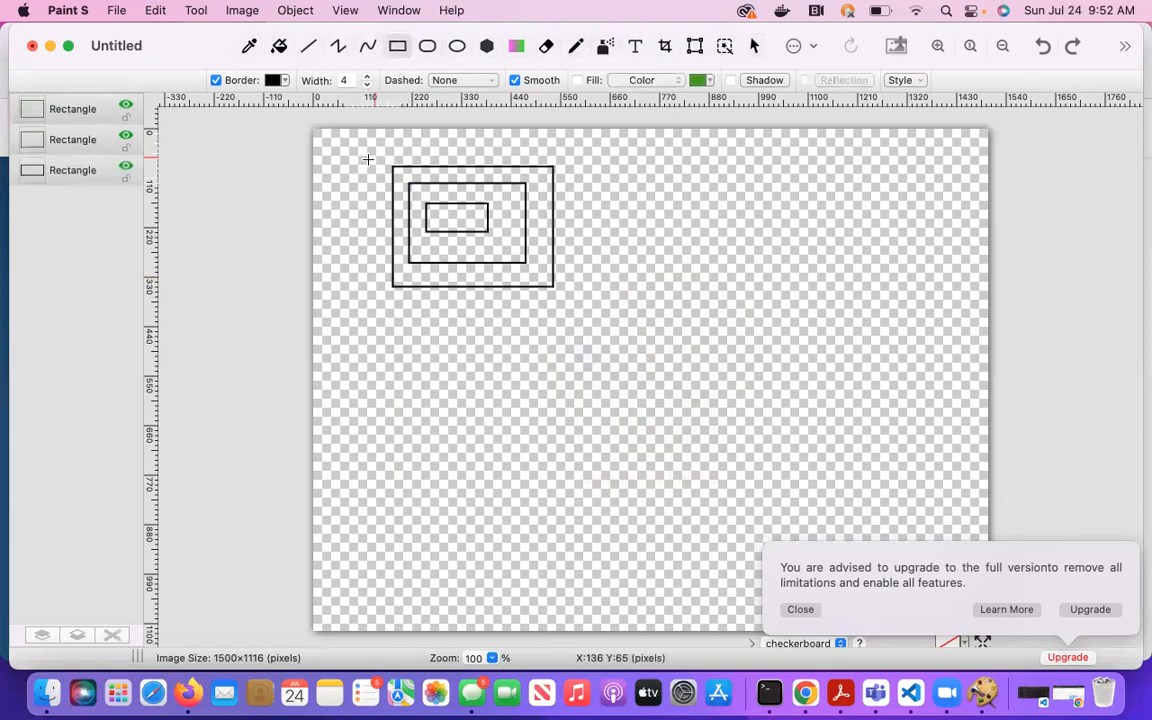
{"action": "left_click_drag", "start_coordinate": [376, 152], "coordinate": [583, 312]}
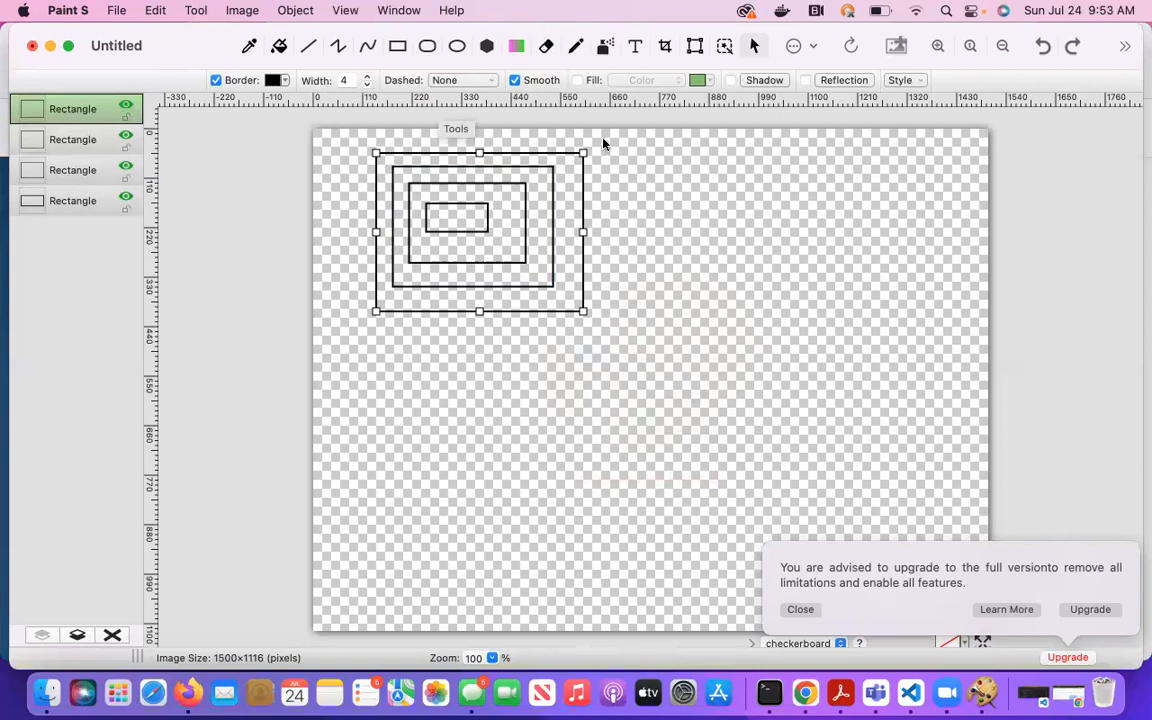
Deselect the fourth rectangle by clicking empty canvas.
{"action": "left_click", "coordinate": [676, 202]}
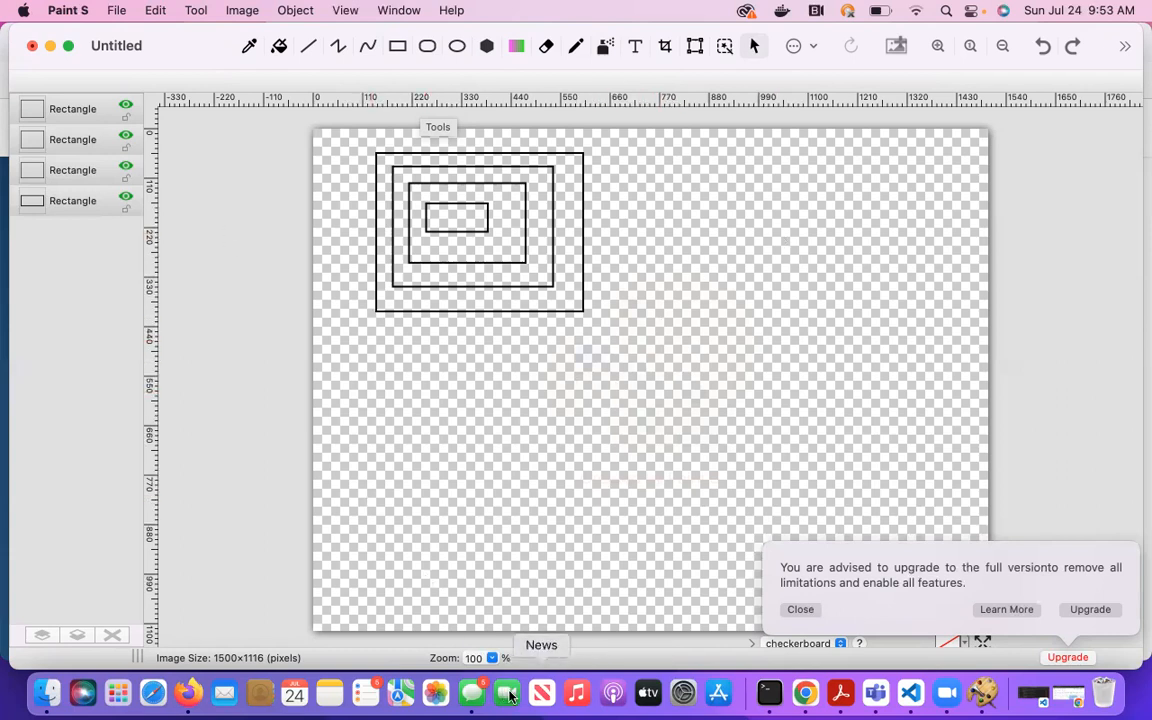
Bring Chrome back to the EC2 Snapshots page showing the completed 8 GiB apchebackup snapshot.
{"action": "left_click", "coordinate": [806, 695]}
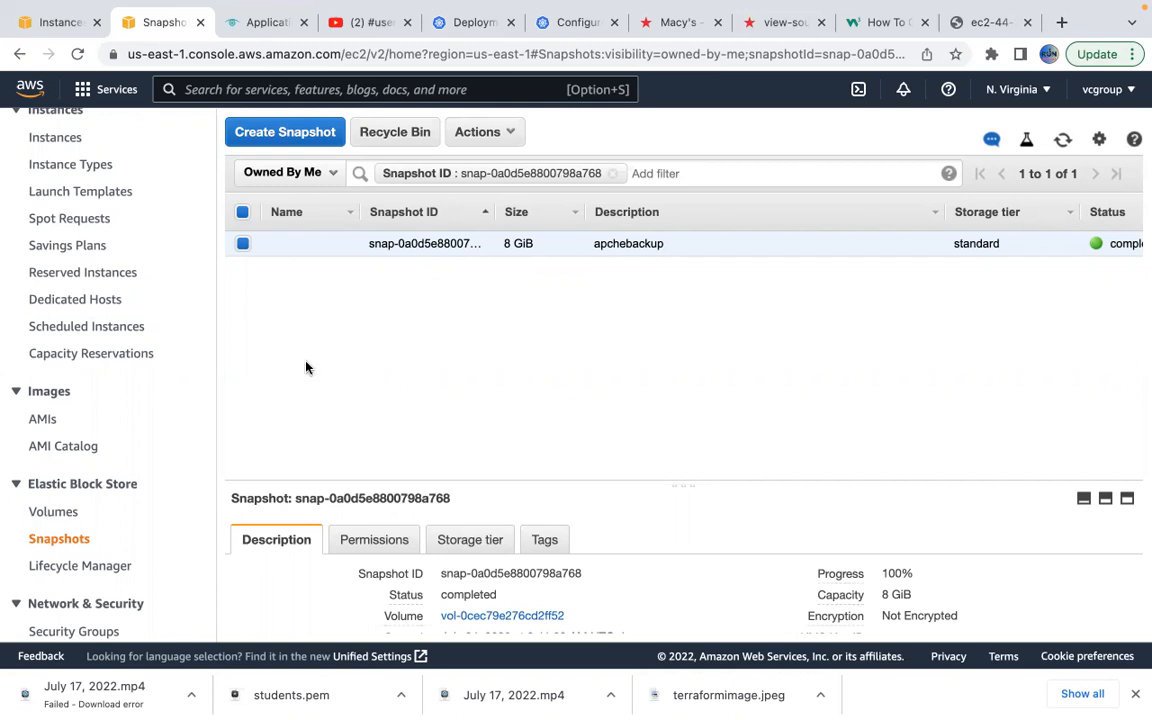
Start a new EBS snapshot lifecycle policy targeting volumes from Lifecycle Manager.
{"action": "left_click", "coordinate": [76, 566]}
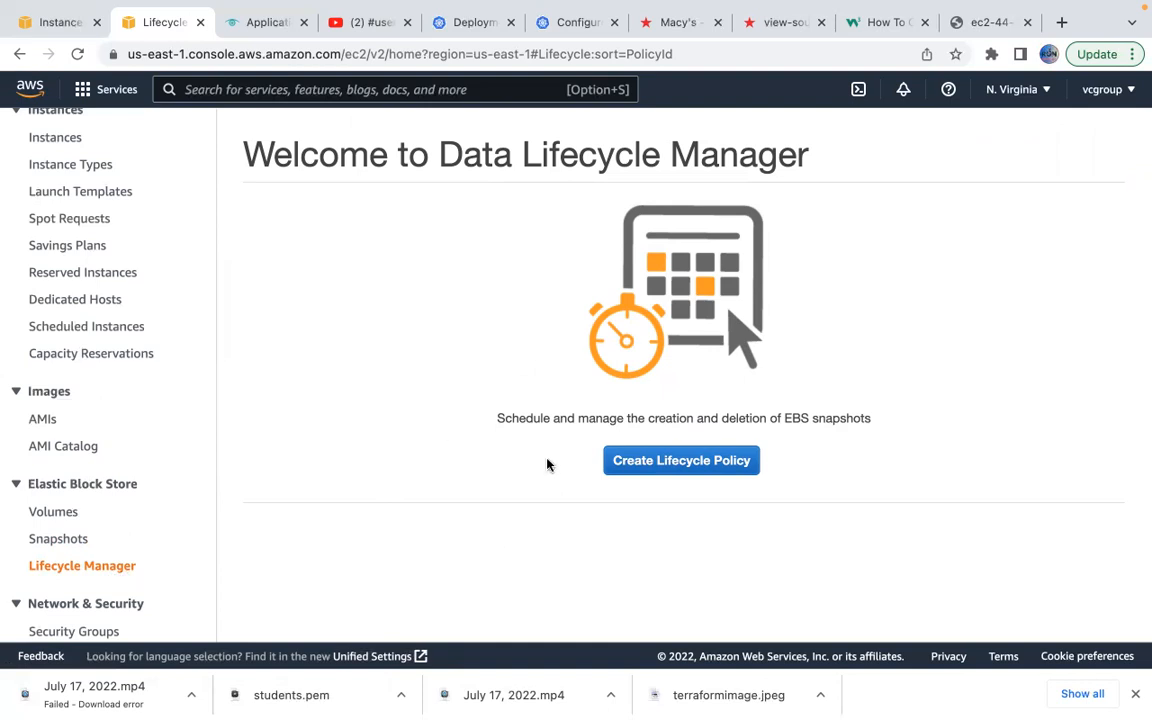
{"action": "left_click", "coordinate": [646, 462]}
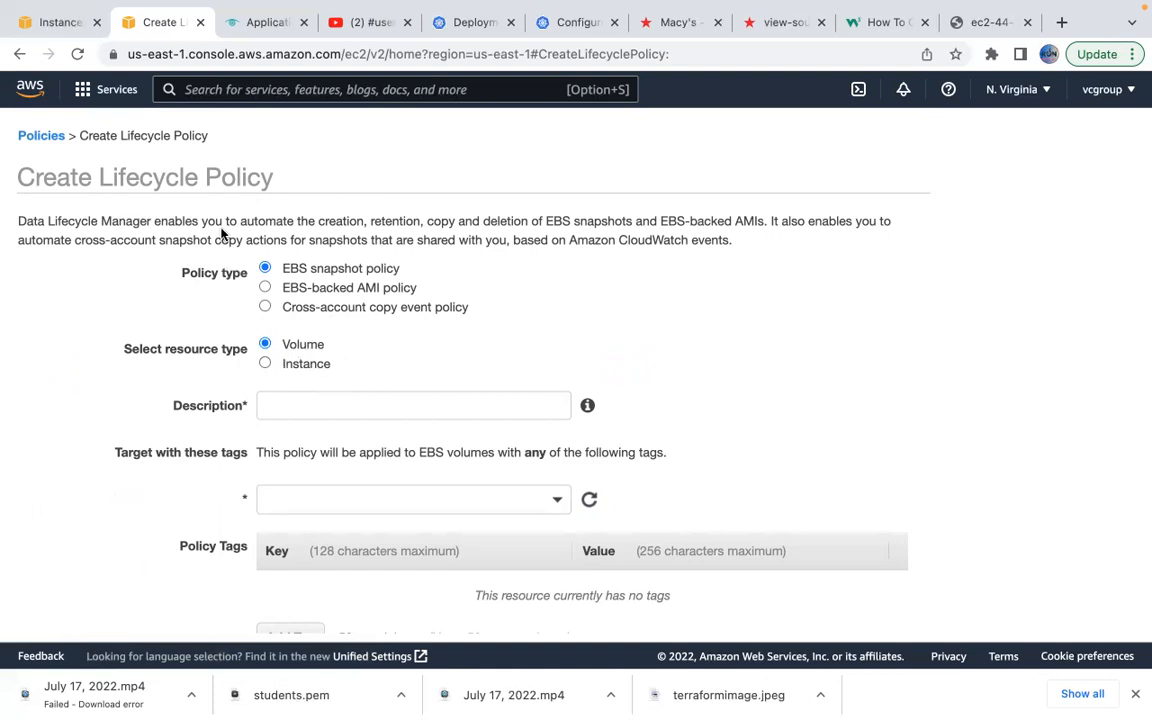
{"action": "left_click", "coordinate": [63, 24]}
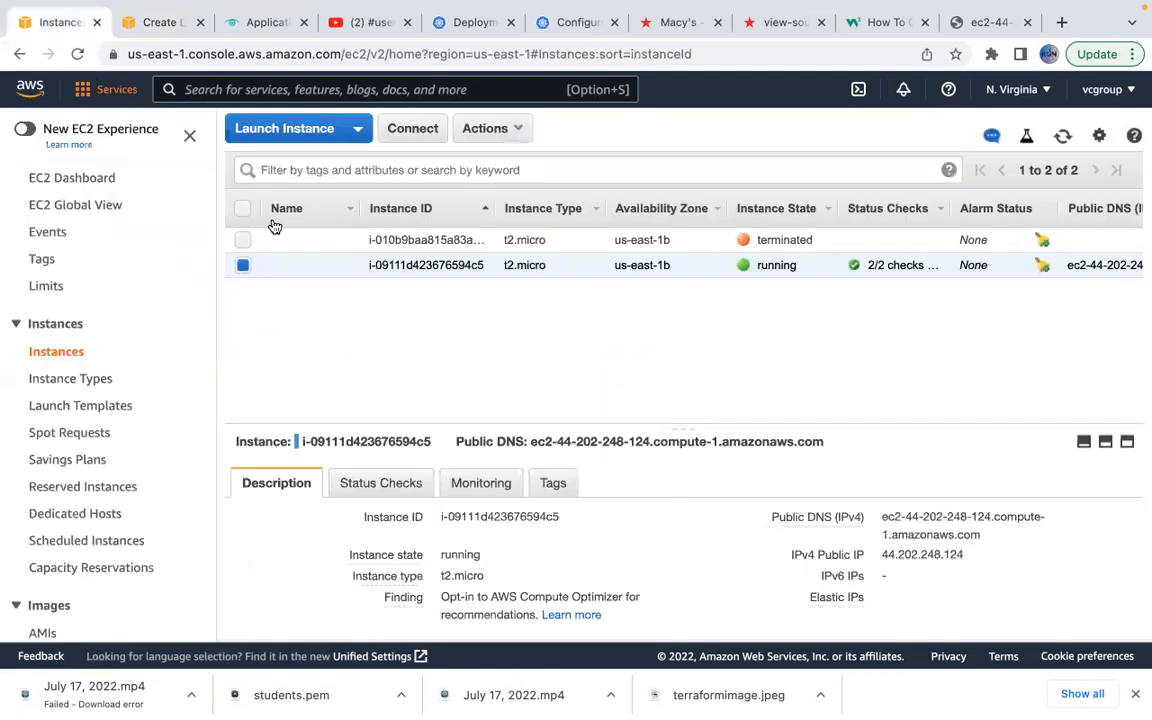
{"action": "scroll", "coordinate": [618, 541], "scroll_direction": "down", "scroll_amount": 2}
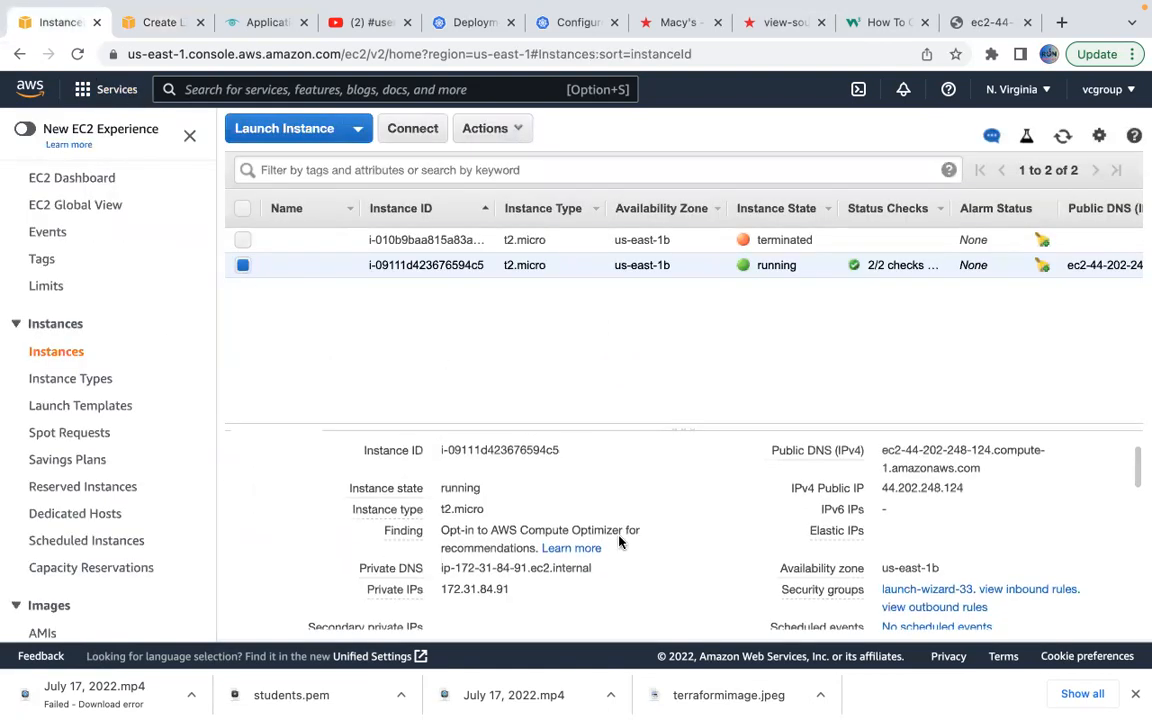
{"action": "scroll", "coordinate": [580, 480], "scroll_direction": "up", "scroll_amount": 3}
{"action": "left_click", "coordinate": [160, 24]}
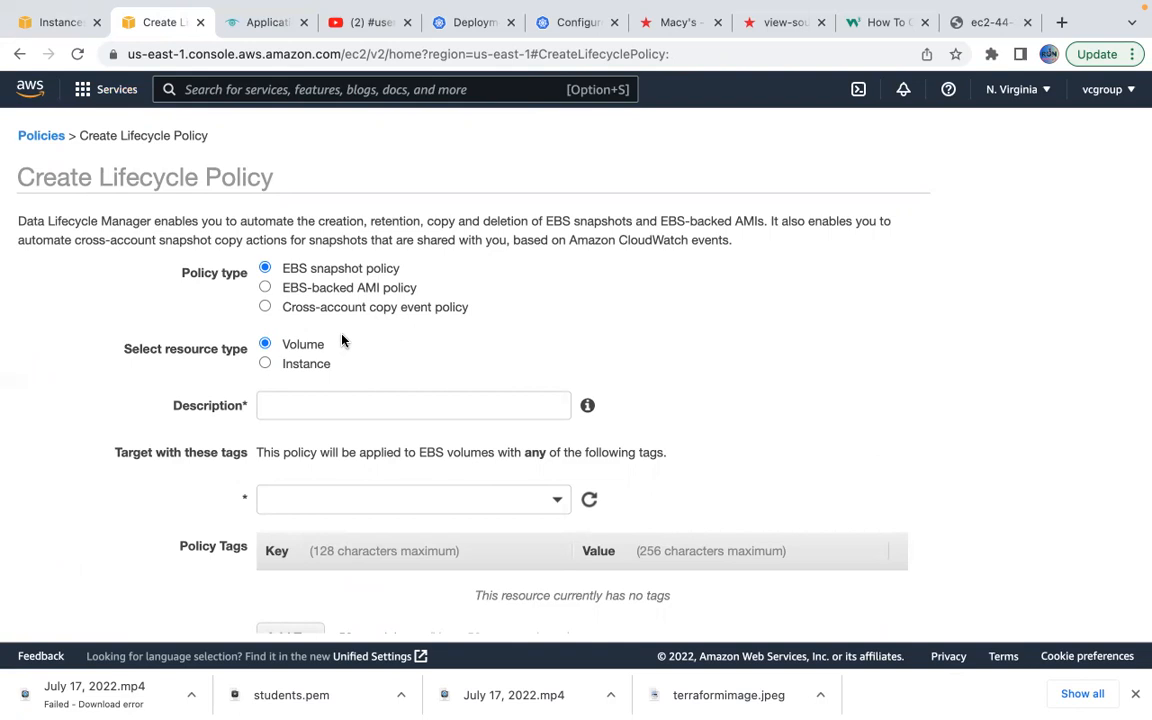
Enter 'dailybackup' as the lifecycle policy description.
{"action": "left_click", "coordinate": [311, 403]}
{"action": "type", "text": "dailybackup"}
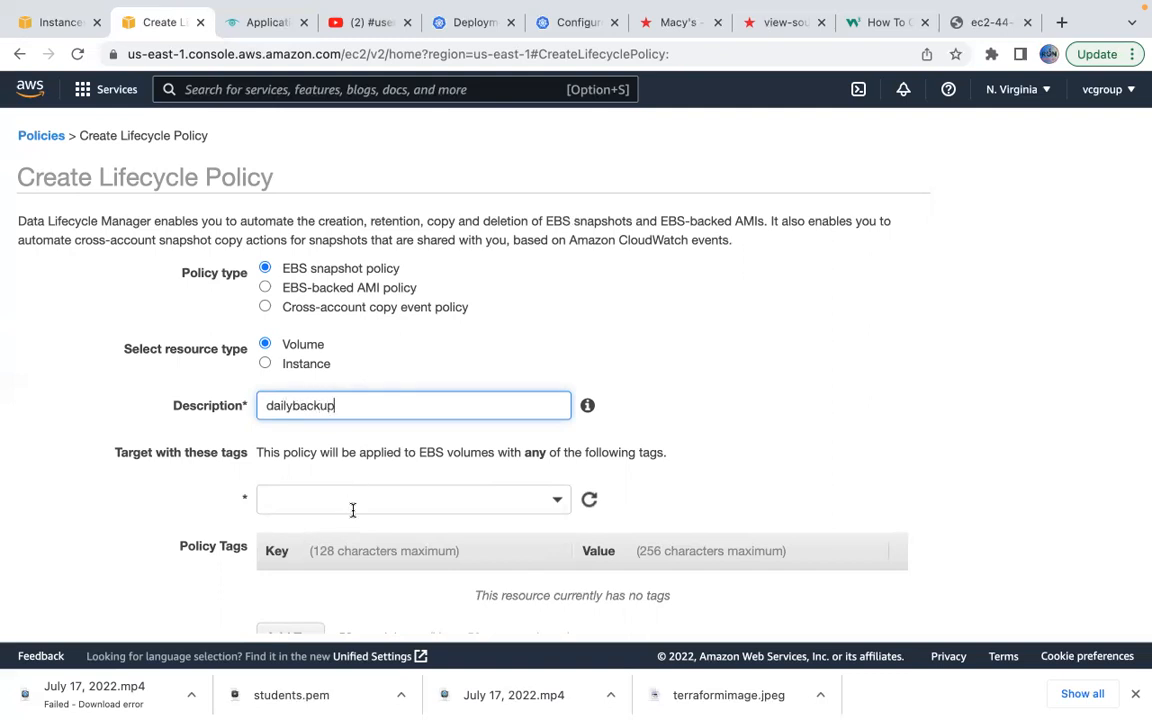
{"action": "left_click", "coordinate": [376, 506]}
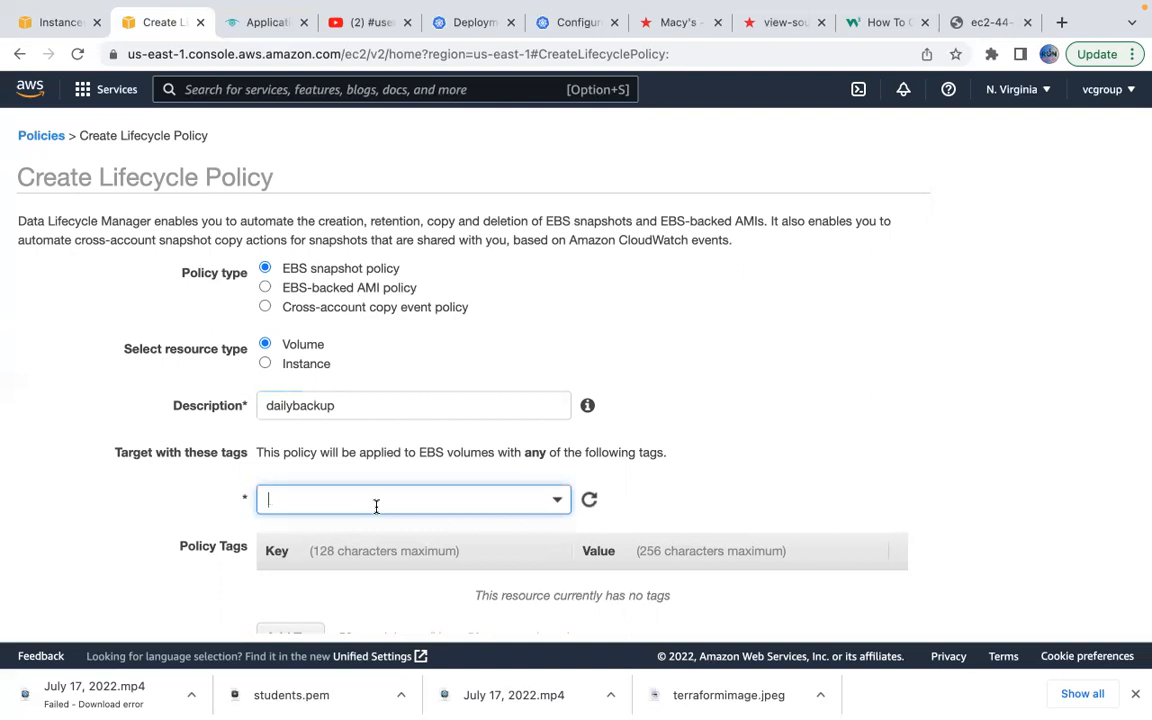
{"action": "scroll", "coordinate": [540, 505], "scroll_direction": "down", "scroll_amount": 3}
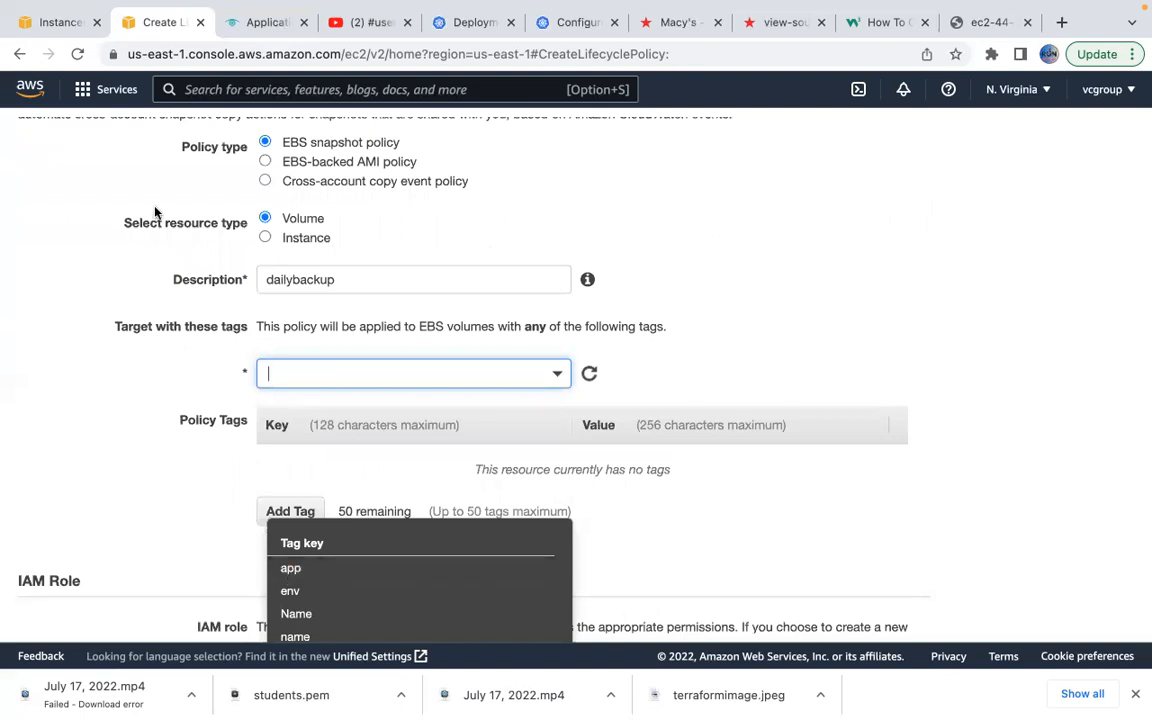
Open the instance's root /dev/xvda EBS volume and view its Tags.
{"action": "left_click", "coordinate": [52, 22]}
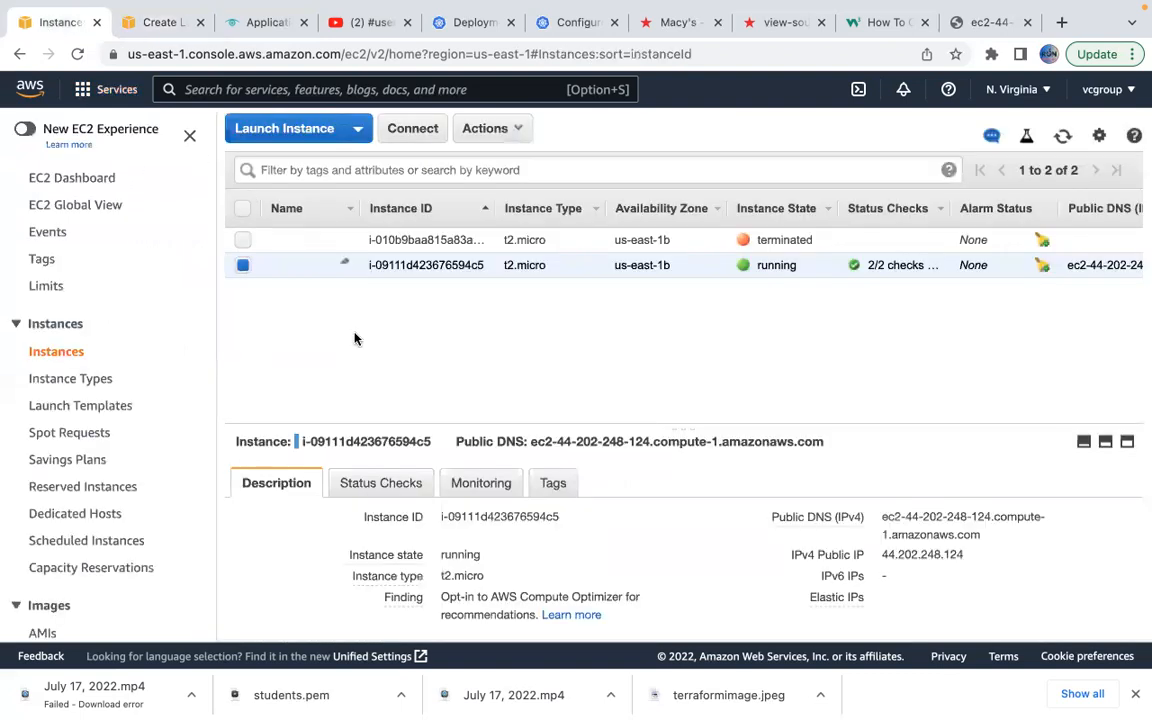
{"action": "scroll", "coordinate": [503, 480], "scroll_direction": "down", "scroll_amount": 3}
{"action": "scroll", "coordinate": [600, 555], "scroll_direction": "down", "scroll_amount": 10}
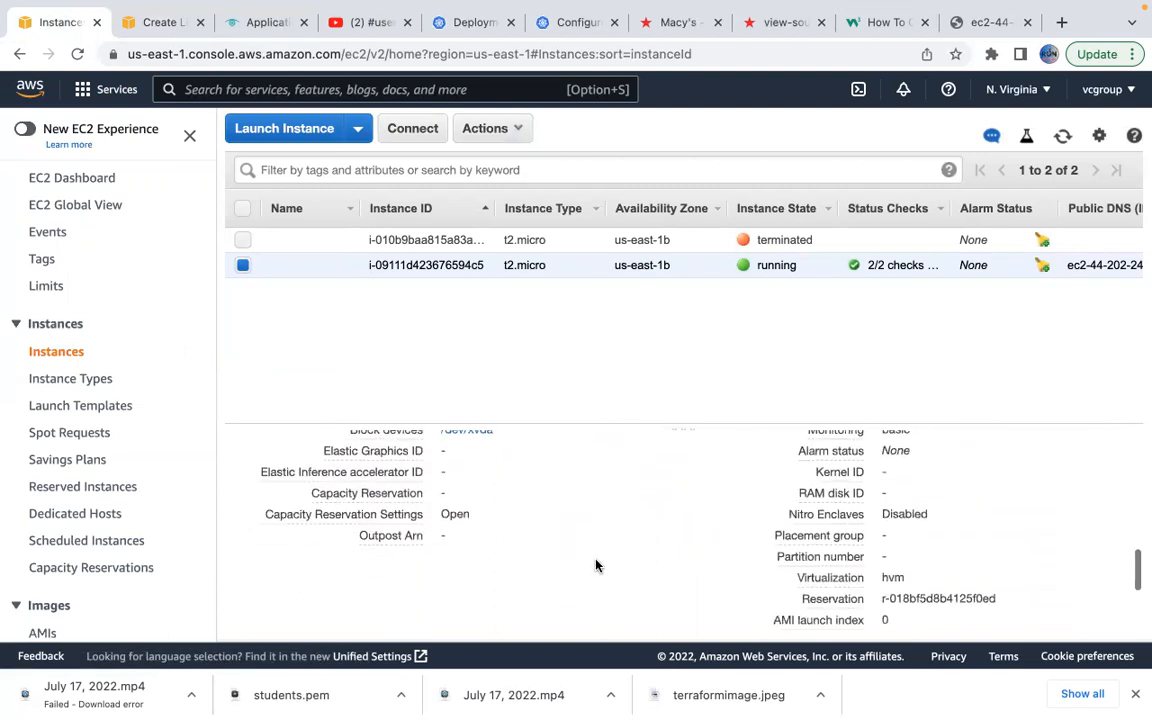
{"action": "scroll", "coordinate": [596, 566], "scroll_direction": "up", "scroll_amount": 3}
{"action": "left_click", "coordinate": [463, 478]}
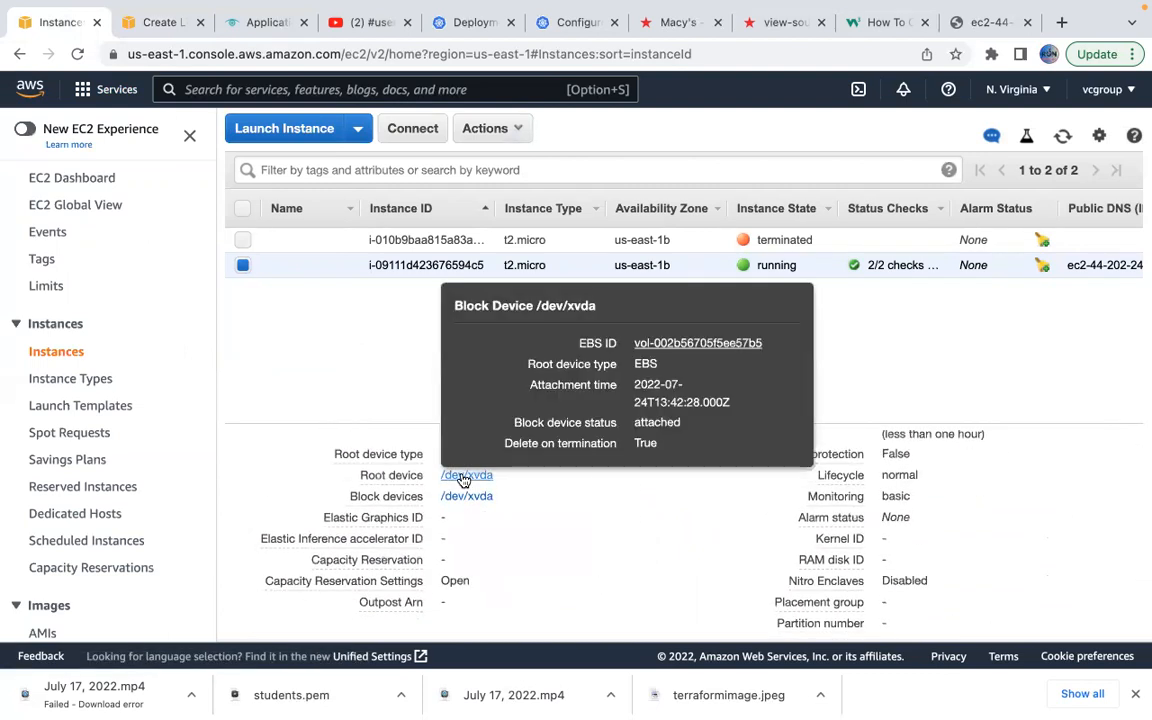
{"action": "left_click", "coordinate": [690, 345]}
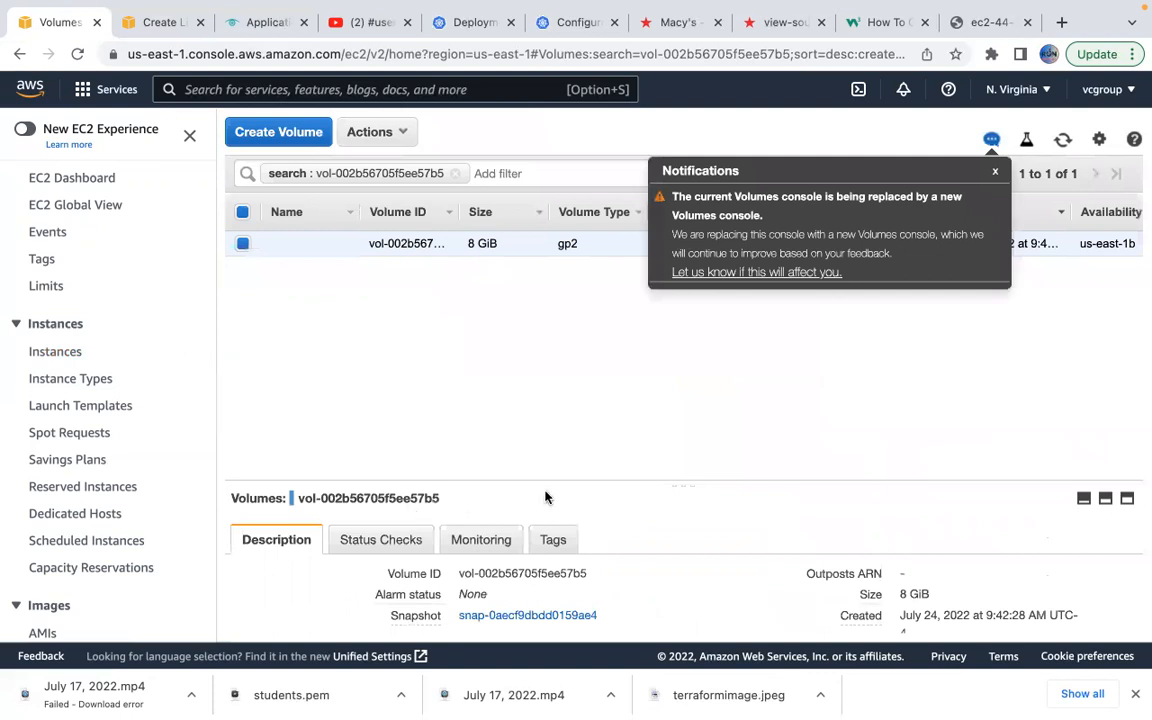
{"action": "left_click", "coordinate": [551, 540]}
{"action": "scroll", "coordinate": [614, 550], "scroll_direction": "down", "scroll_amount": 1}
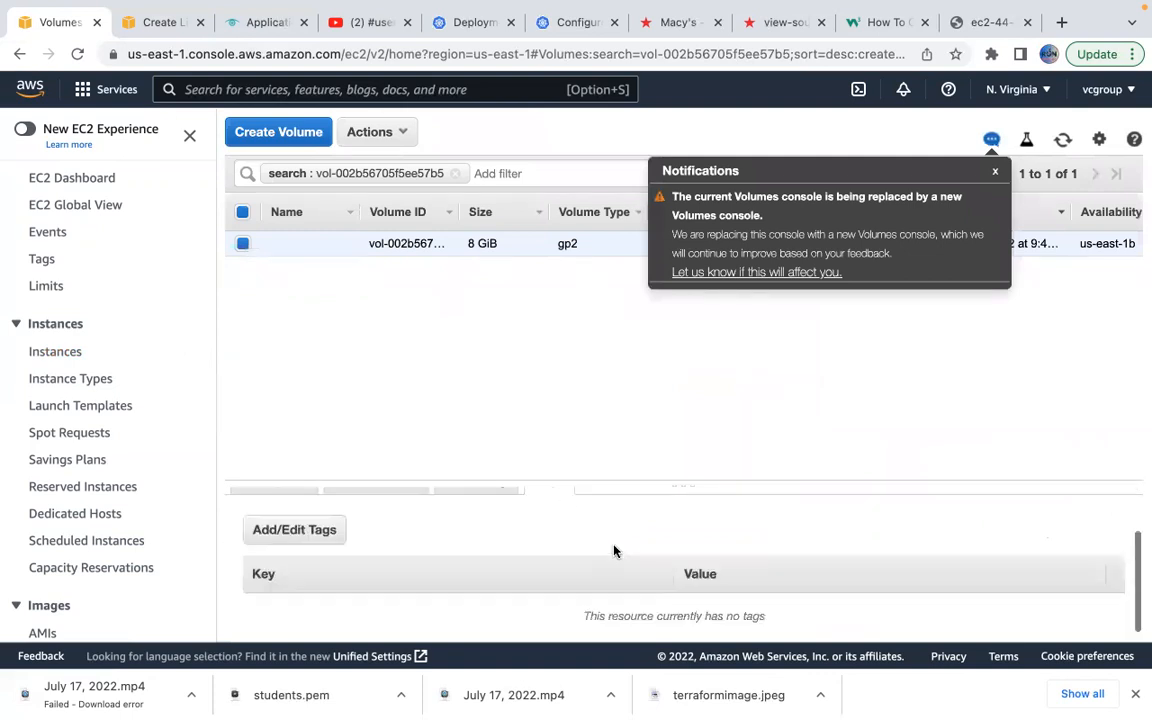
Add the tag name = macy to volume vol-002b56705f5ee57b5 and save it.
{"action": "left_click", "coordinate": [283, 531]}
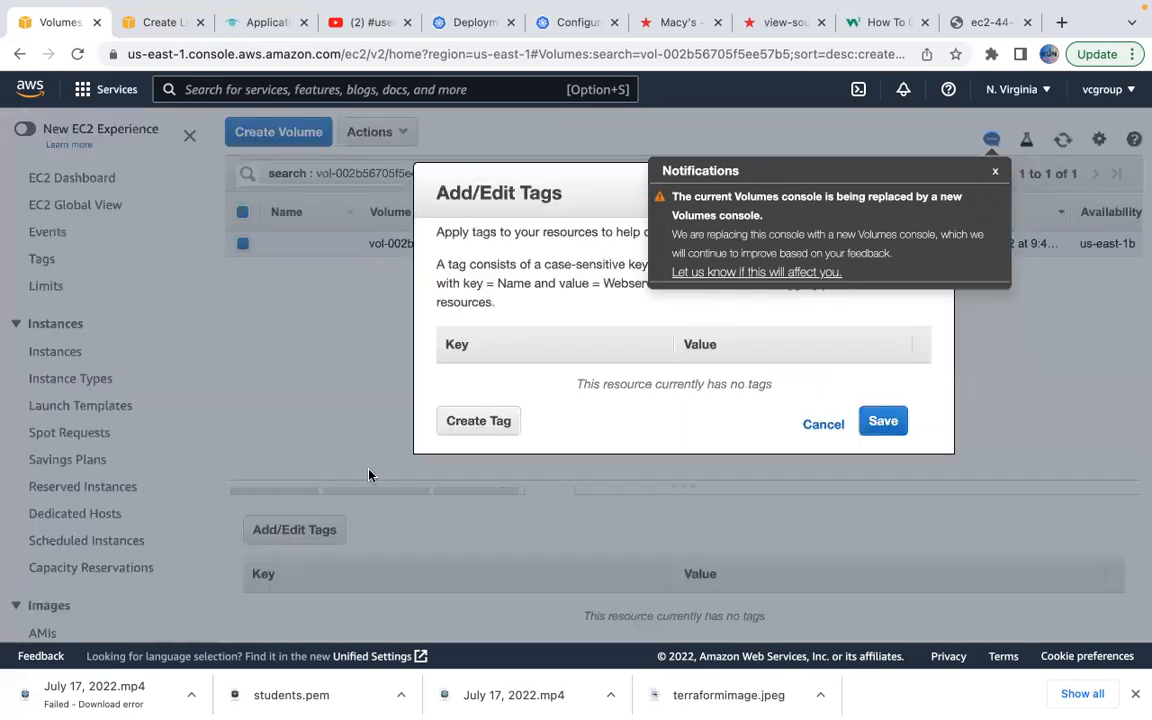
{"action": "left_click", "coordinate": [472, 422]}
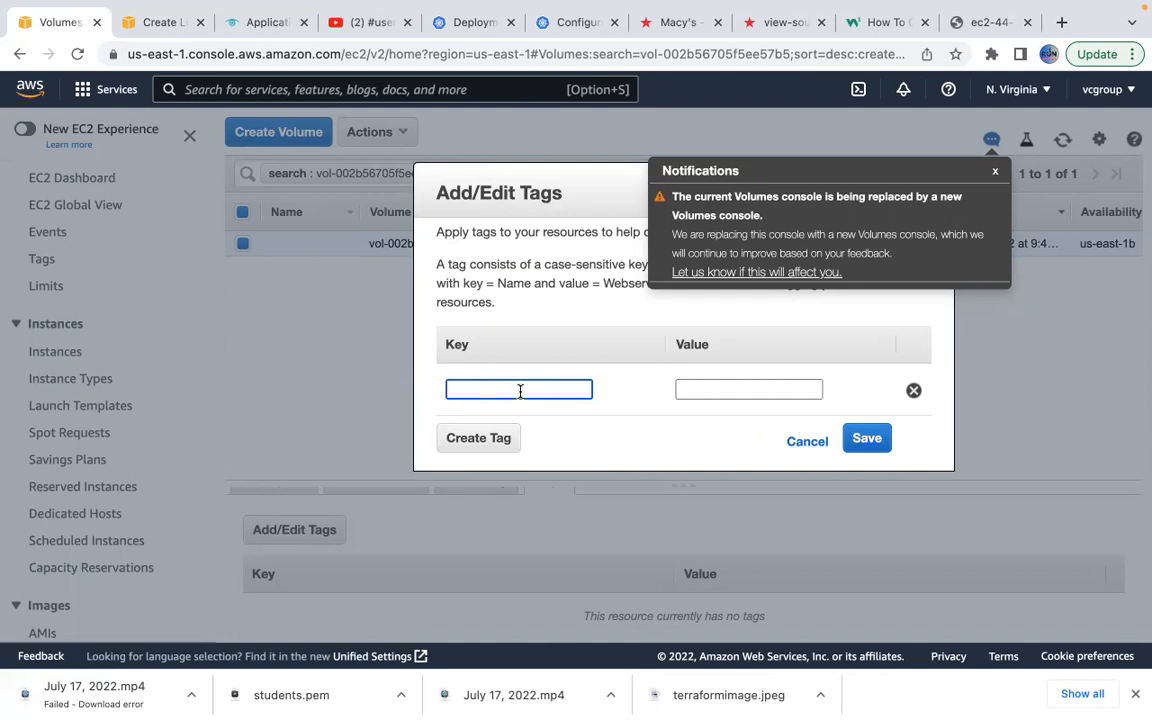
{"action": "type", "text": "name"}
{"action": "key", "text": "Tab"}
{"action": "type", "text": "macy"}
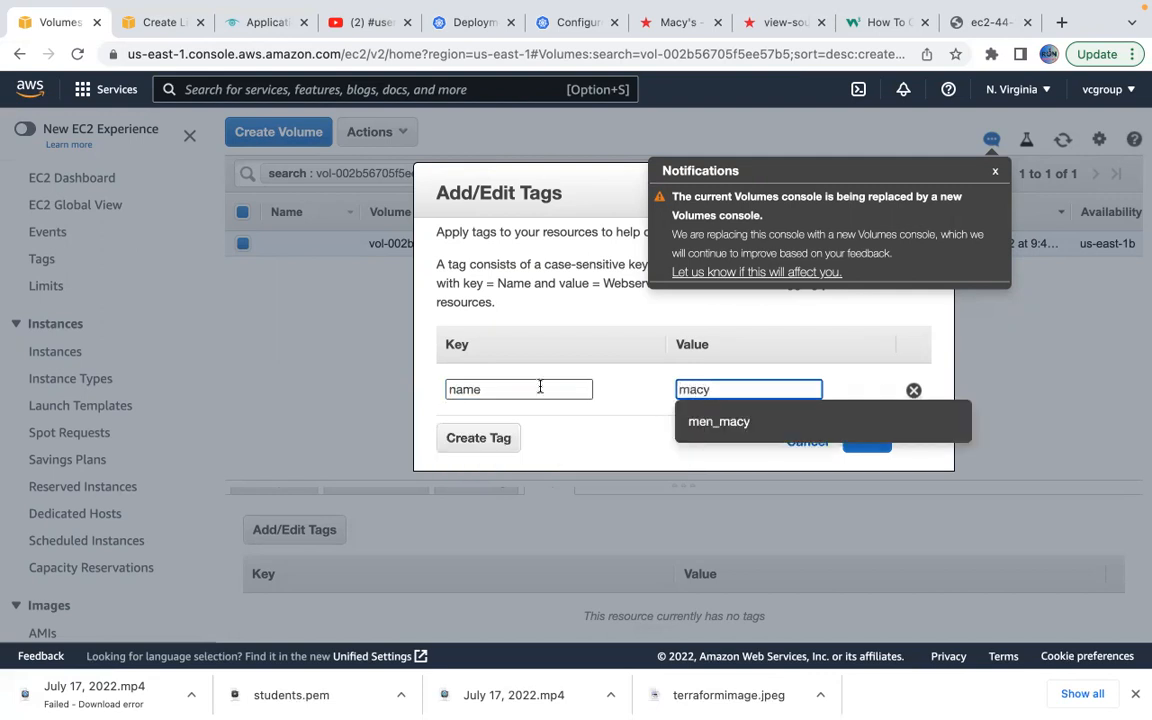
{"action": "left_click", "coordinate": [633, 390]}
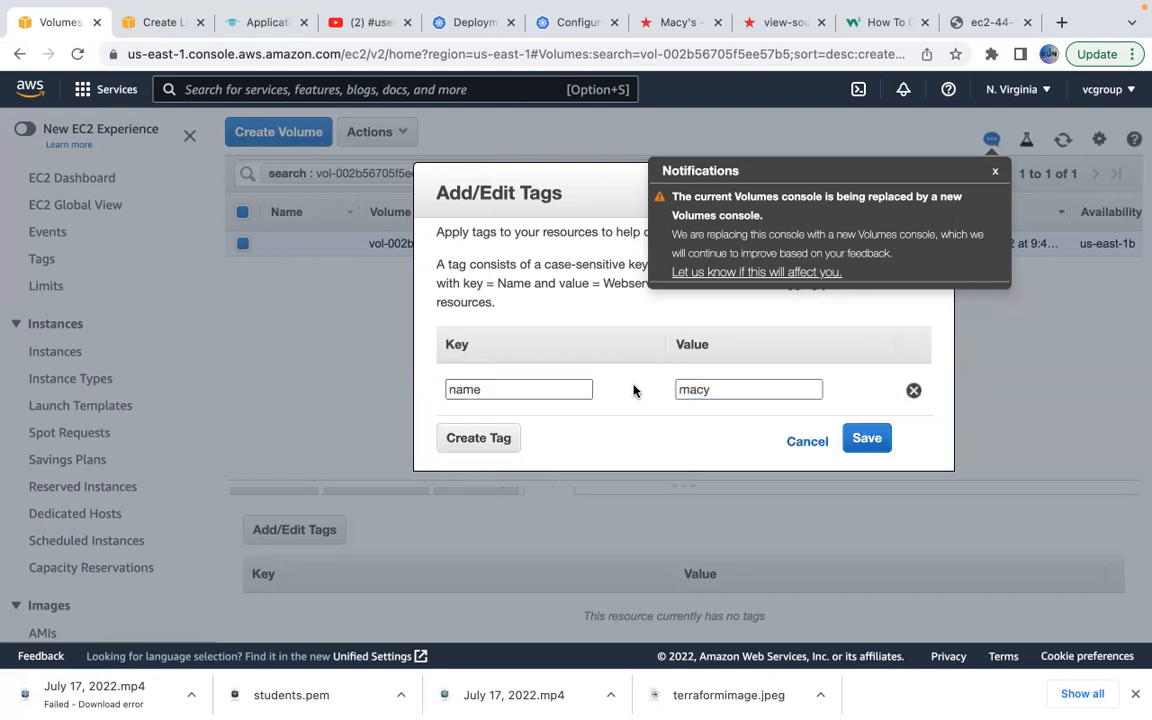
{"action": "left_click", "coordinate": [867, 442]}
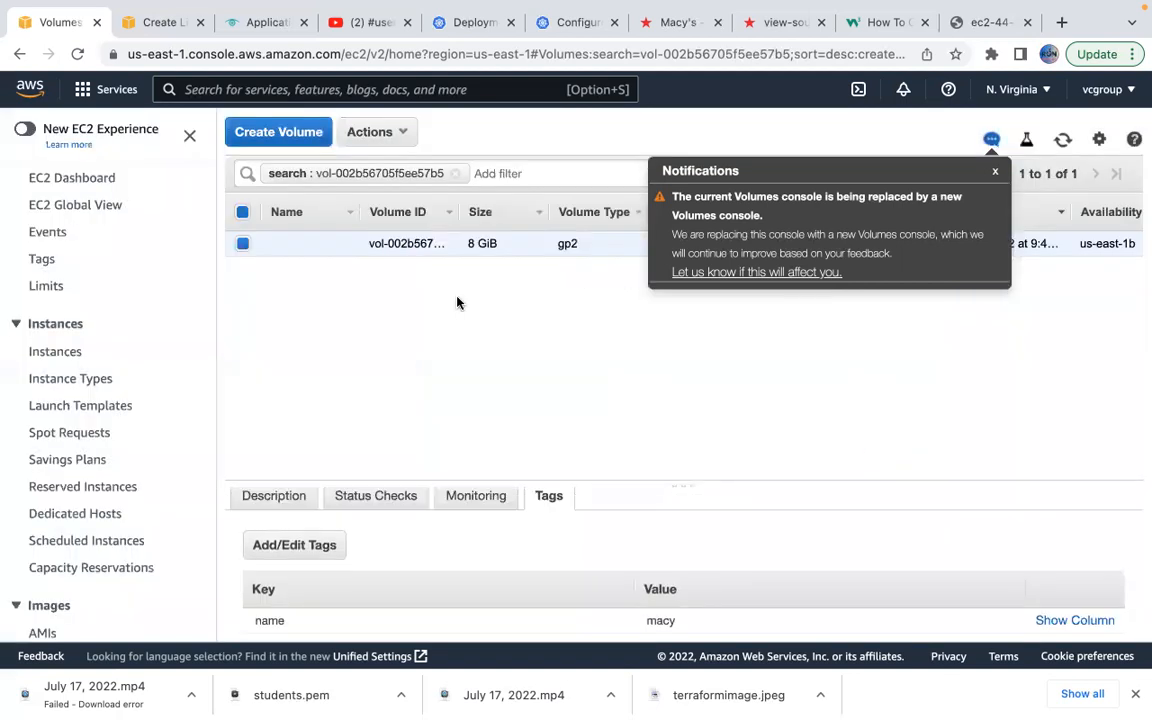
Set the dailybackup policy's target tag to name : macy on the Create Lifecycle Policy form.
{"action": "left_click", "coordinate": [148, 22]}
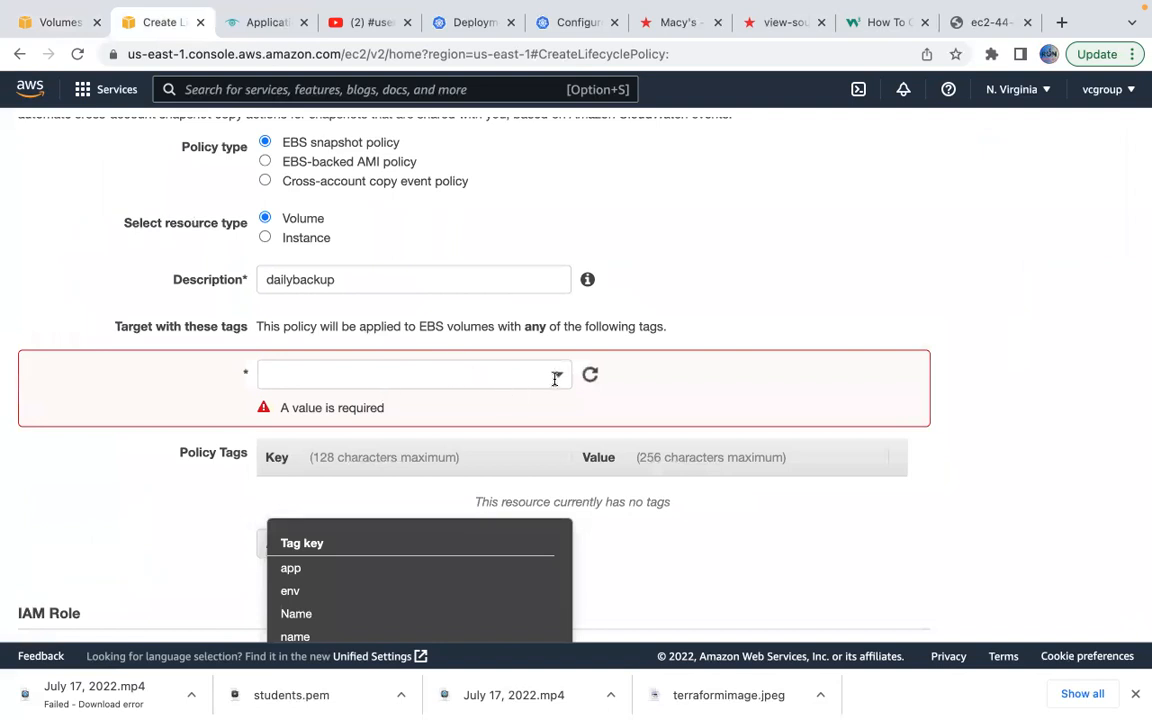
{"action": "left_click", "coordinate": [555, 379]}
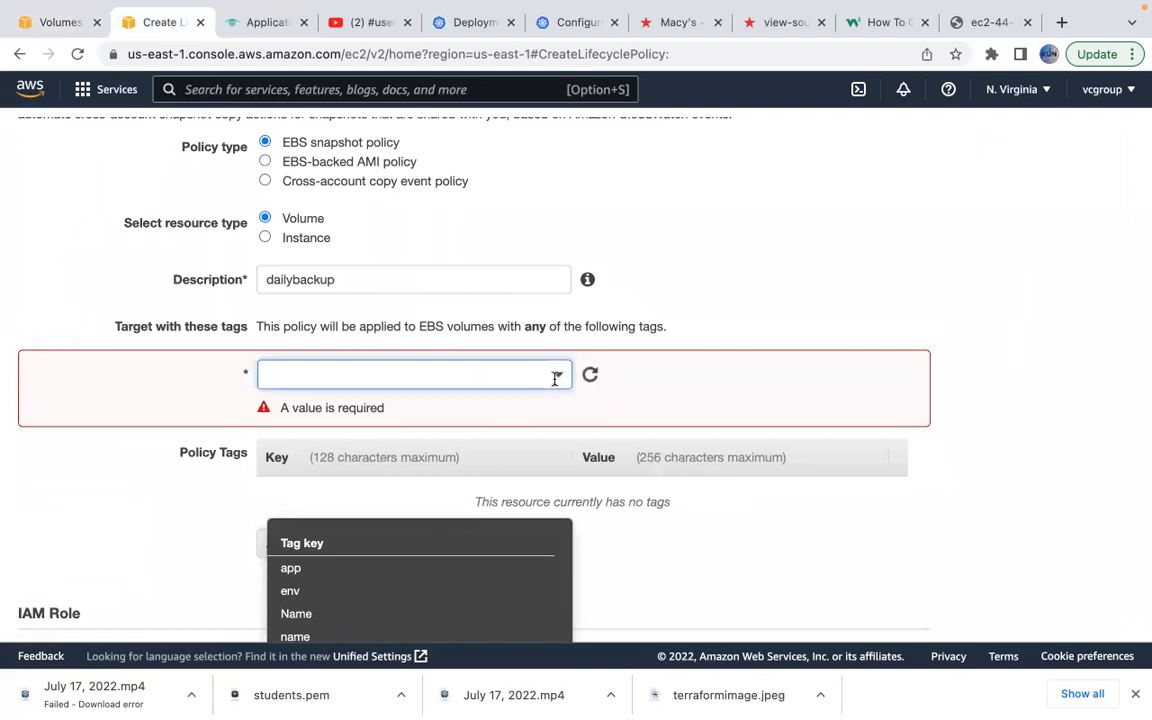
{"action": "type", "text": "name"}
{"action": "left_click", "coordinate": [350, 443]}
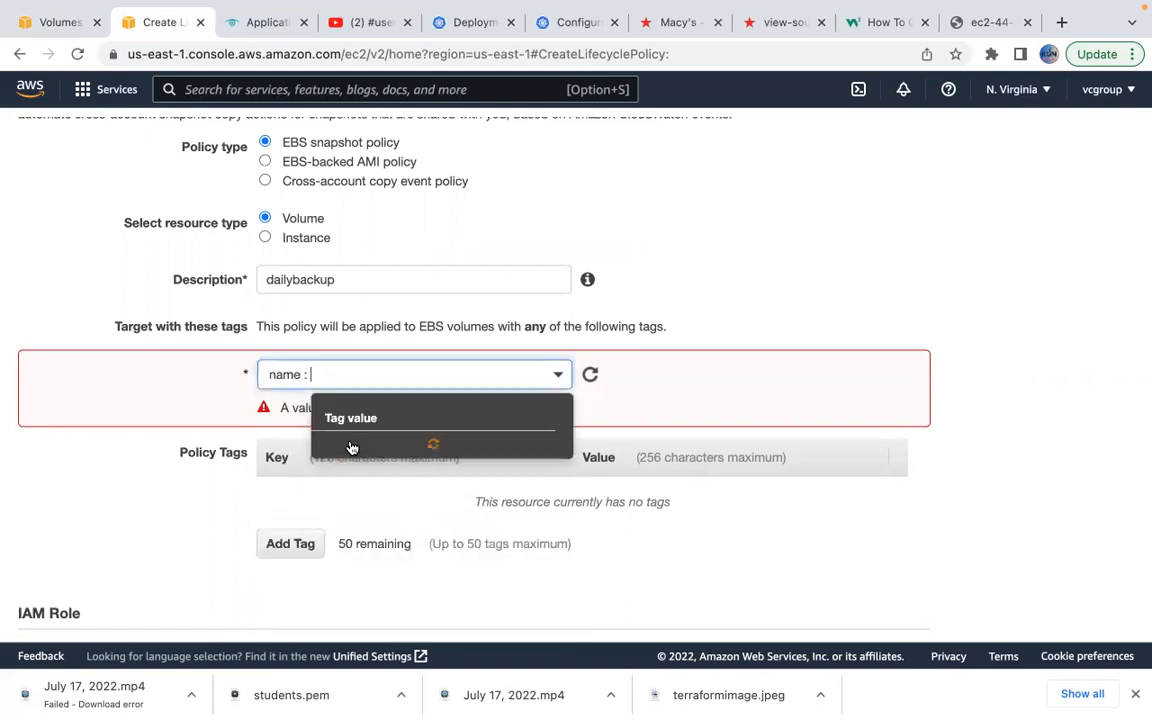
{"action": "left_click", "coordinate": [352, 489]}
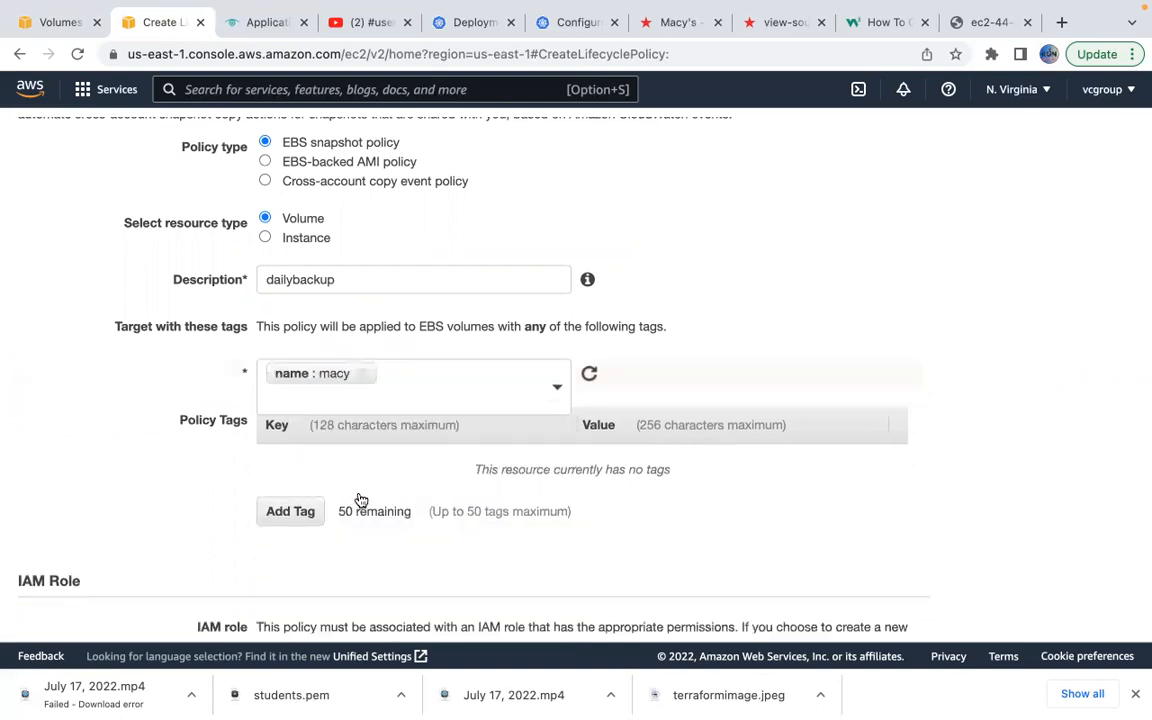
{"action": "left_click", "coordinate": [385, 368]}
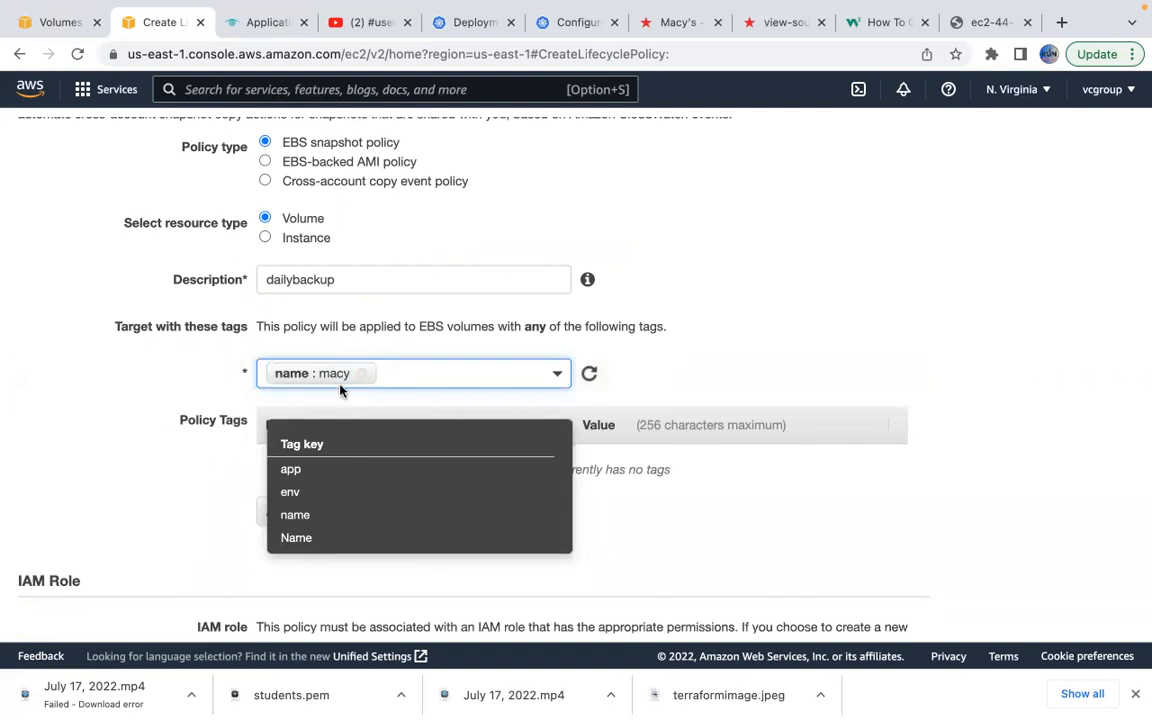
{"action": "left_click", "coordinate": [662, 357]}
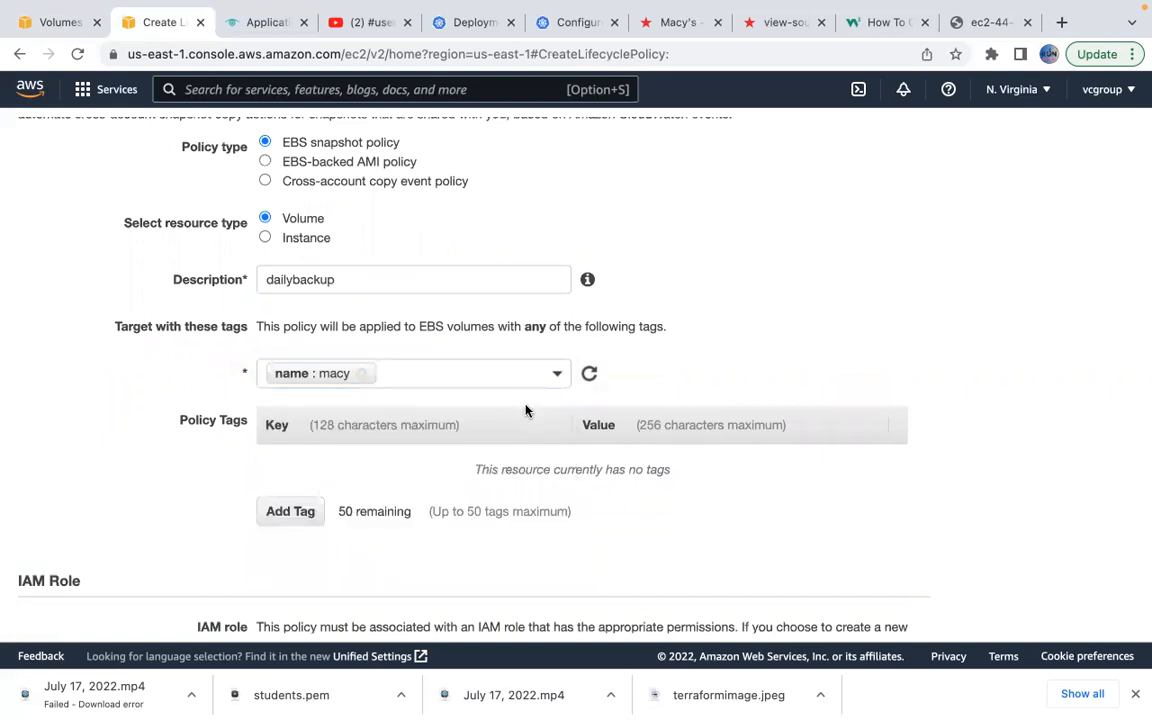
{"action": "mouse_move", "coordinate": [537, 18]}
{"action": "scroll", "coordinate": [625, 422], "scroll_direction": "down", "scroll_amount": 5}
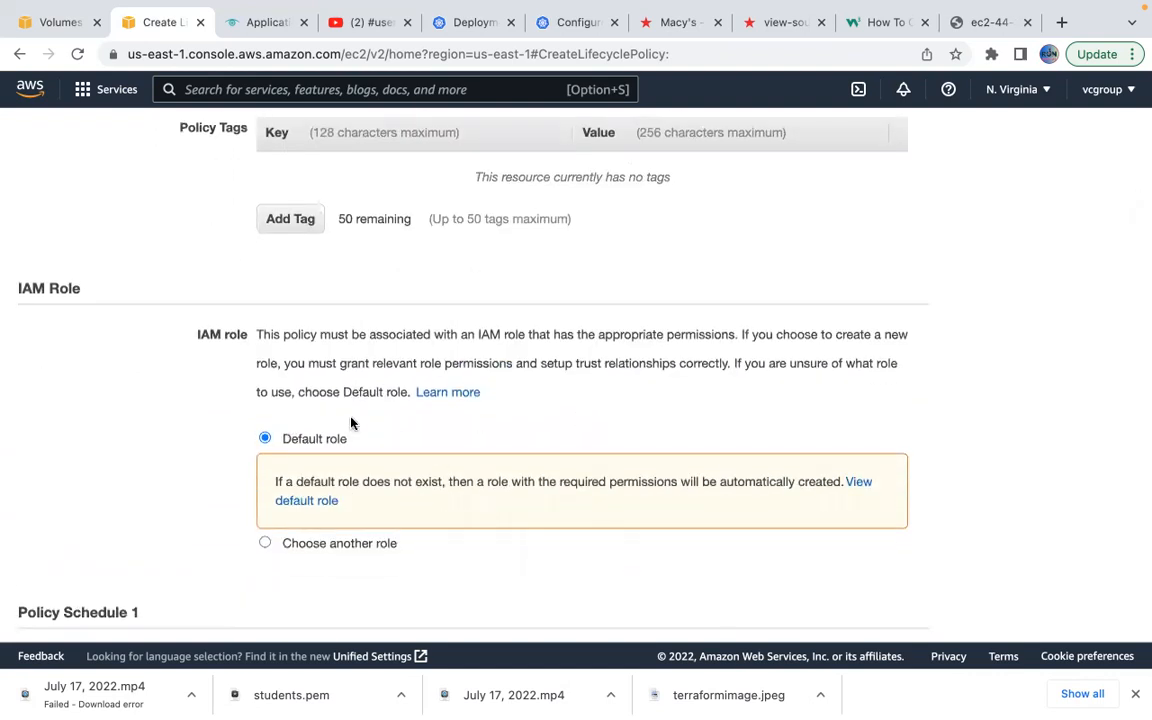
{"action": "scroll", "coordinate": [330, 305], "scroll_direction": "up", "scroll_amount": 1}
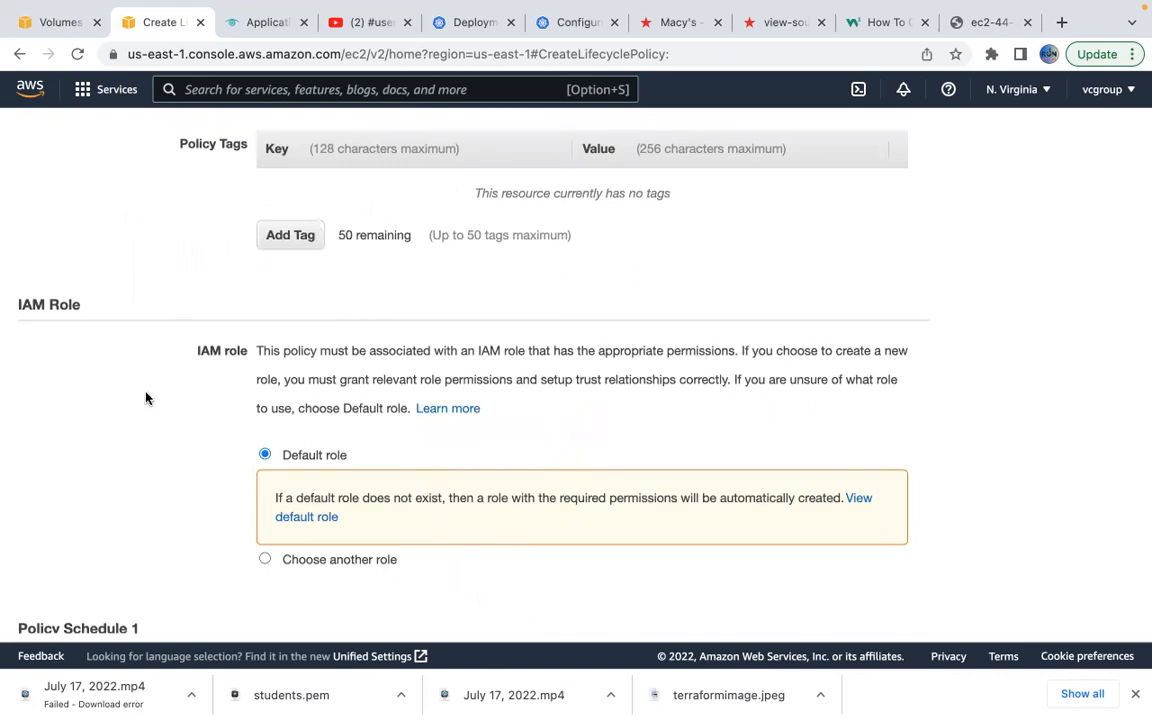
{"action": "scroll", "coordinate": [360, 406], "scroll_direction": "down", "scroll_amount": 5}
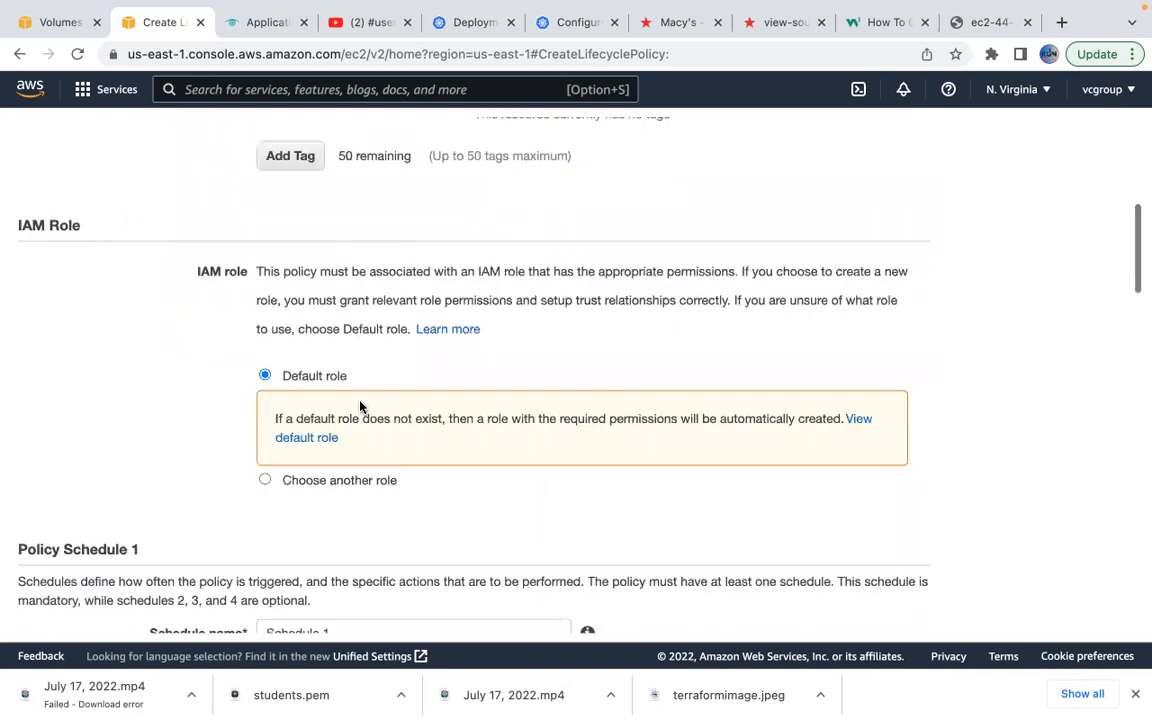
{"action": "scroll", "coordinate": [518, 428], "scroll_direction": "down", "scroll_amount": 3}
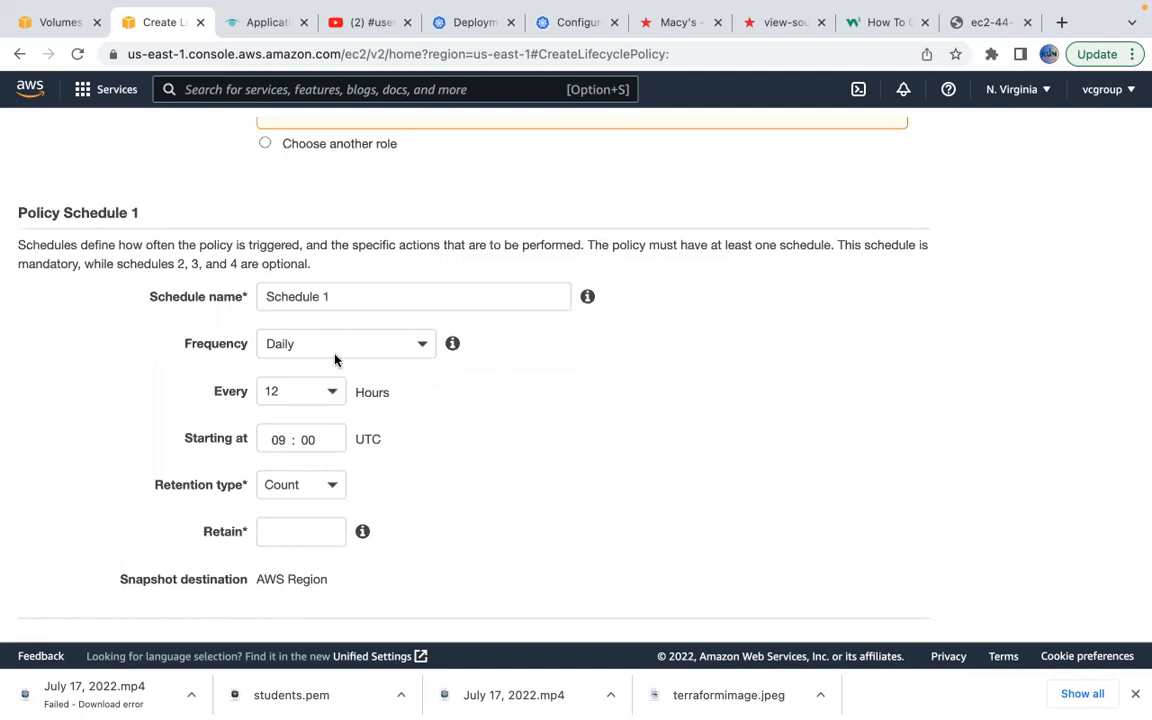
Rename Schedule 1 to 'macybackup', keeping the Daily frequency.
{"action": "left_click", "coordinate": [376, 343]}
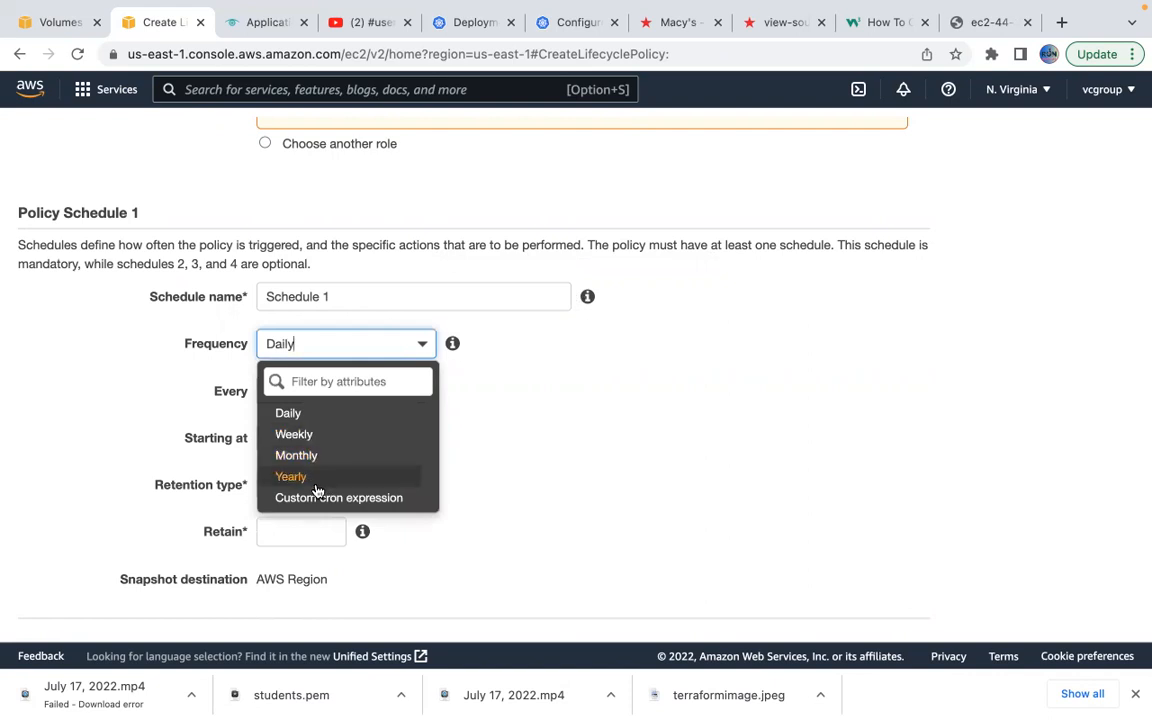
{"action": "left_click", "coordinate": [471, 381]}
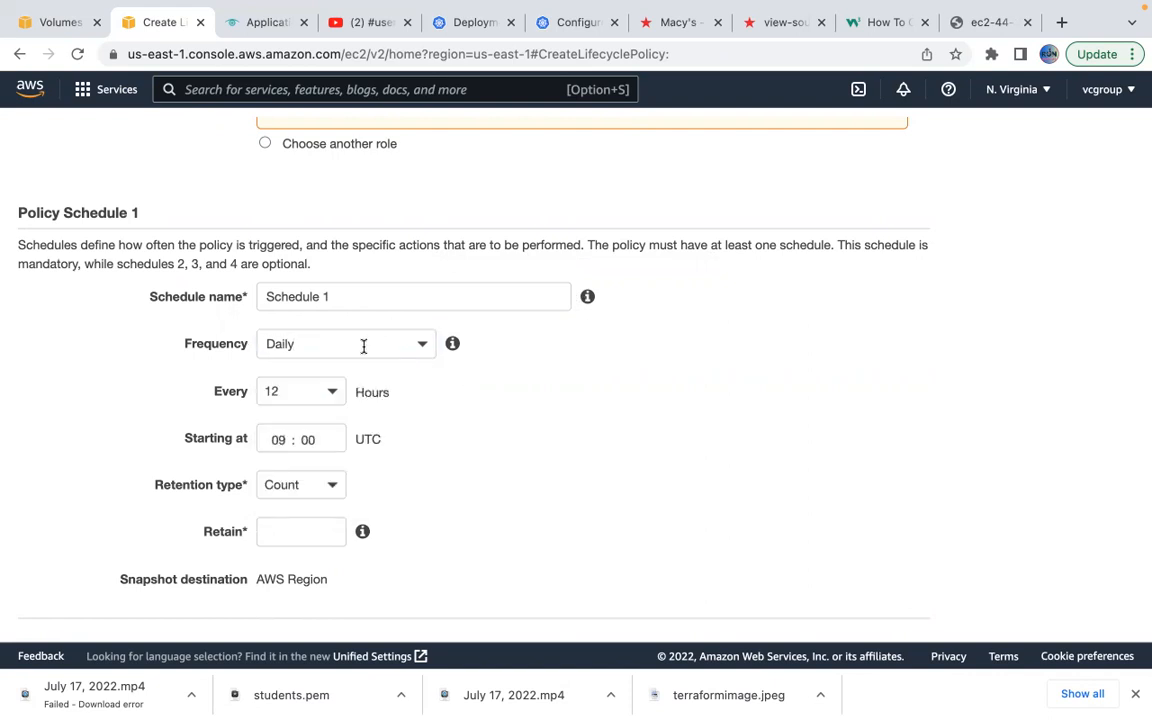
{"action": "left_click", "coordinate": [408, 296]}
{"action": "key", "text": "BackSpace"}
{"action": "key", "text": "BackSpace"}
{"action": "key", "text": "BackSpace"}
{"action": "key", "text": "BackSpace"}
{"action": "key", "text": "BackSpace"}
{"action": "key", "text": "BackSpace"}
{"action": "key", "text": "BackSpace"}
{"action": "key", "text": "BackSpace"}
{"action": "key", "text": "BackSpace"}
{"action": "key", "text": "BackSpace"}
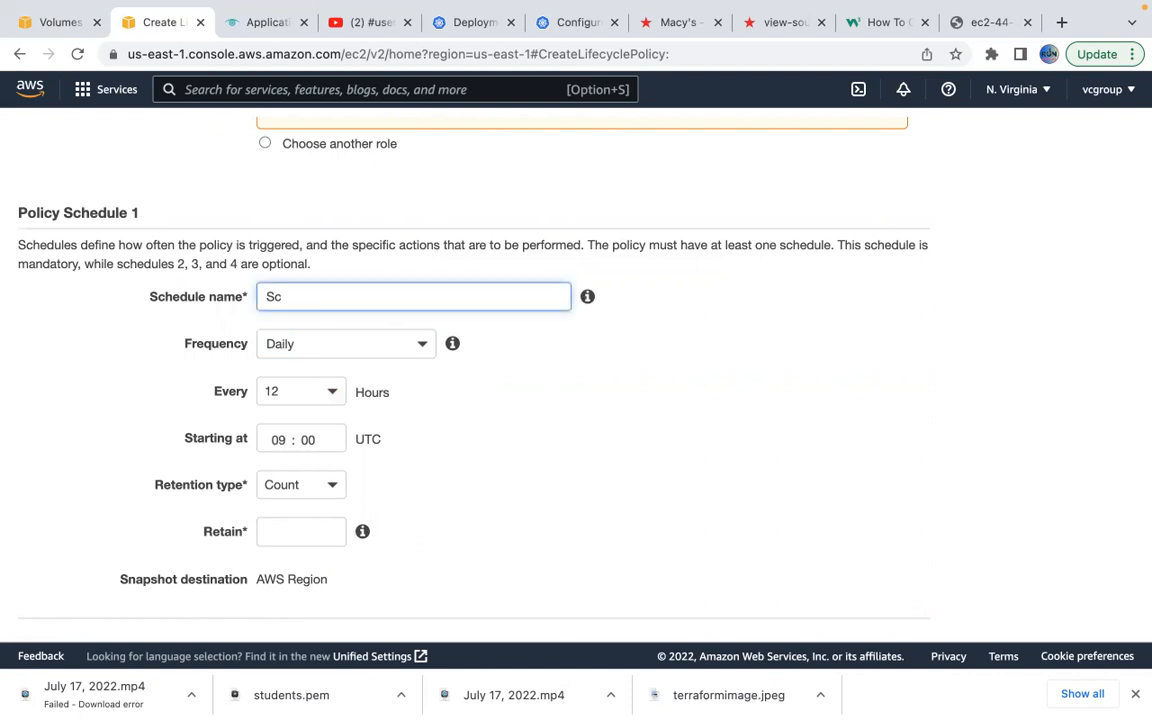
{"action": "type", "text": "macybackup"}
{"action": "left_click", "coordinate": [675, 290]}
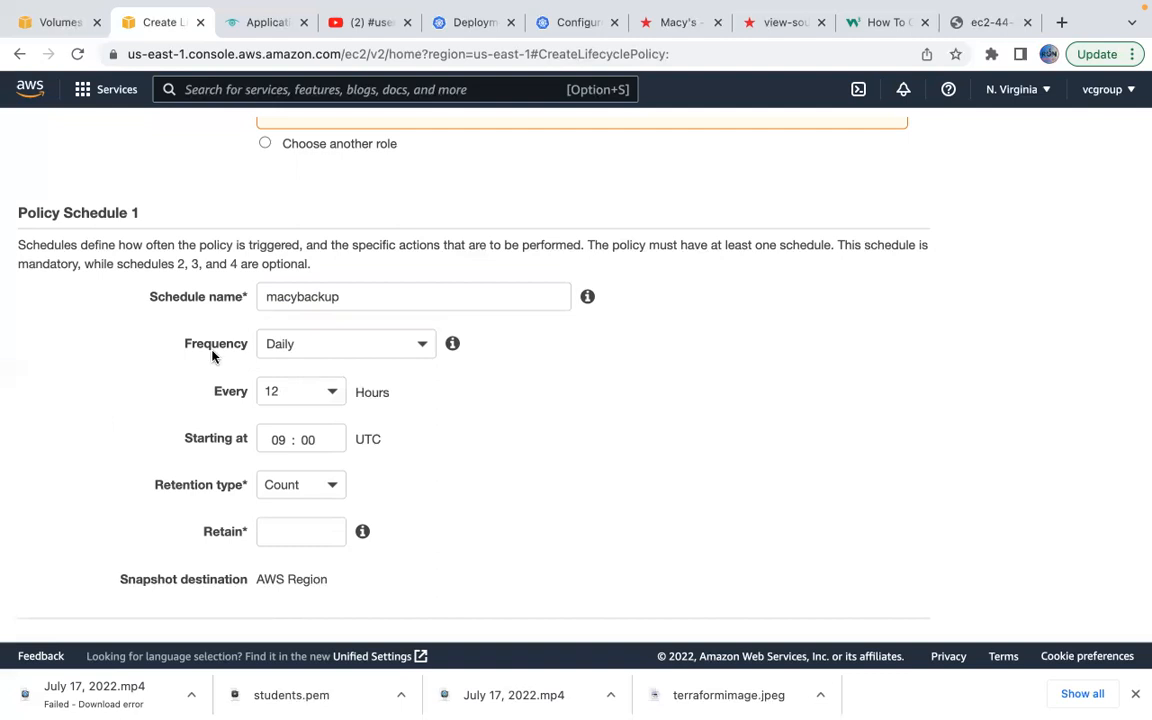
Set snapshots every 1 hour, retained by Age for 7 days.
{"action": "left_click", "coordinate": [333, 400]}
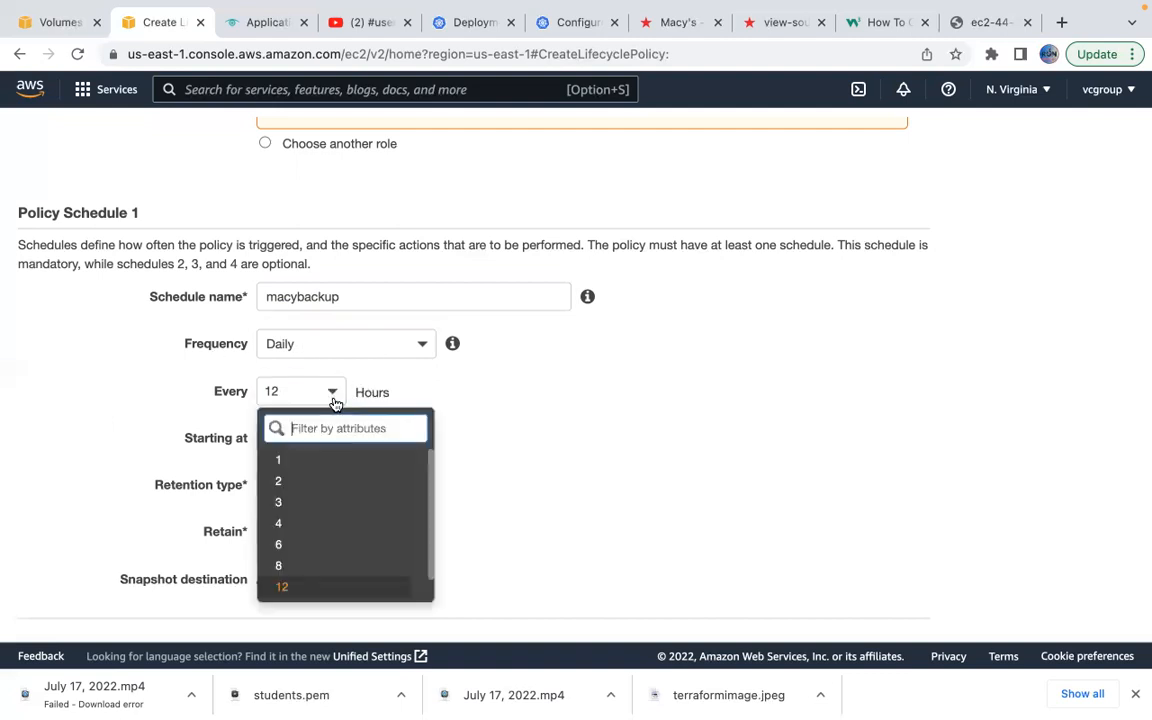
{"action": "left_click", "coordinate": [297, 460]}
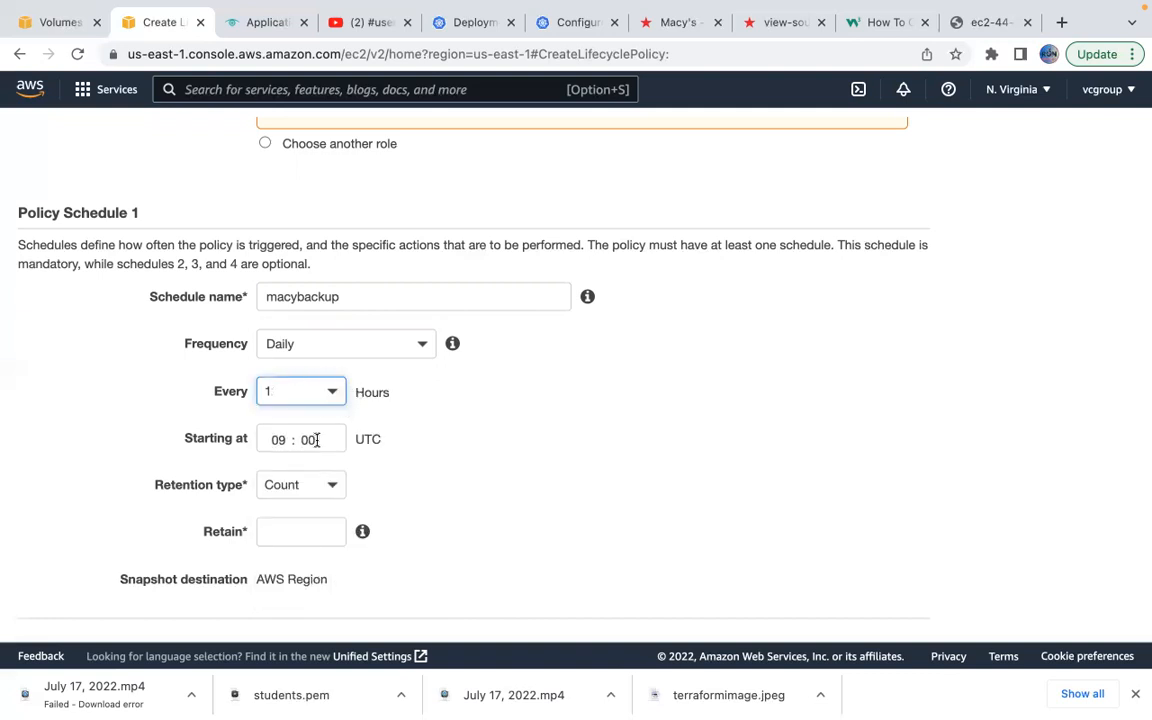
{"action": "scroll", "coordinate": [468, 491], "scroll_direction": "down", "scroll_amount": 1}
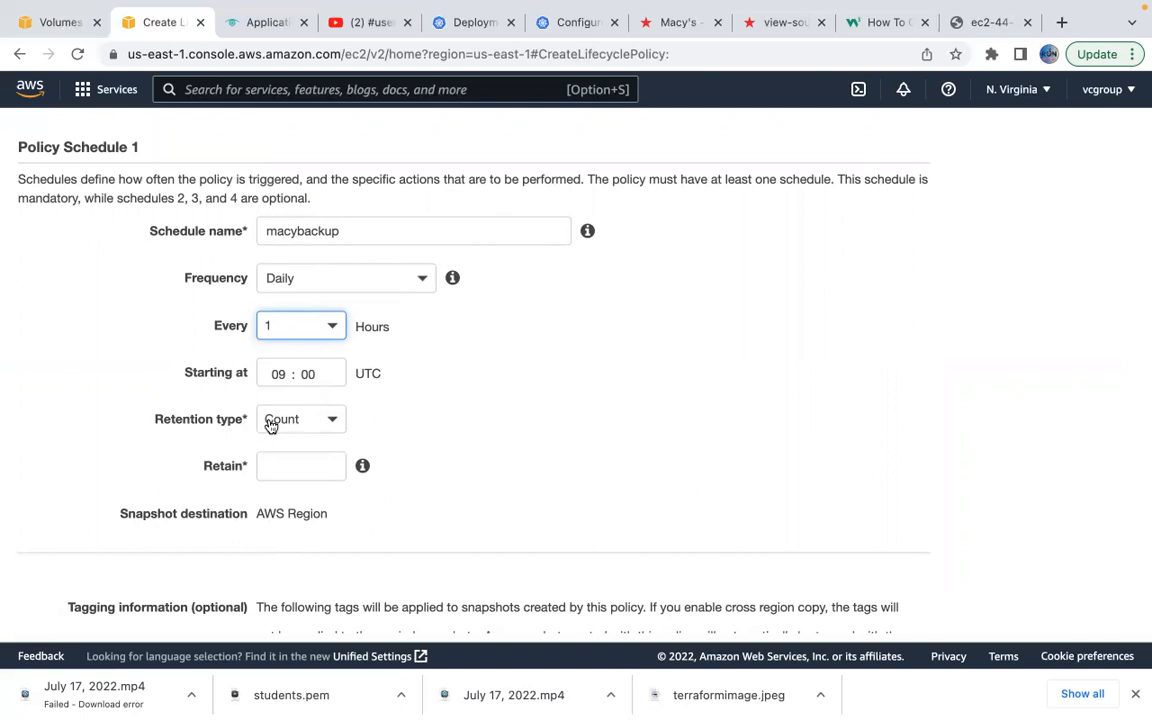
{"action": "left_click", "coordinate": [341, 428]}
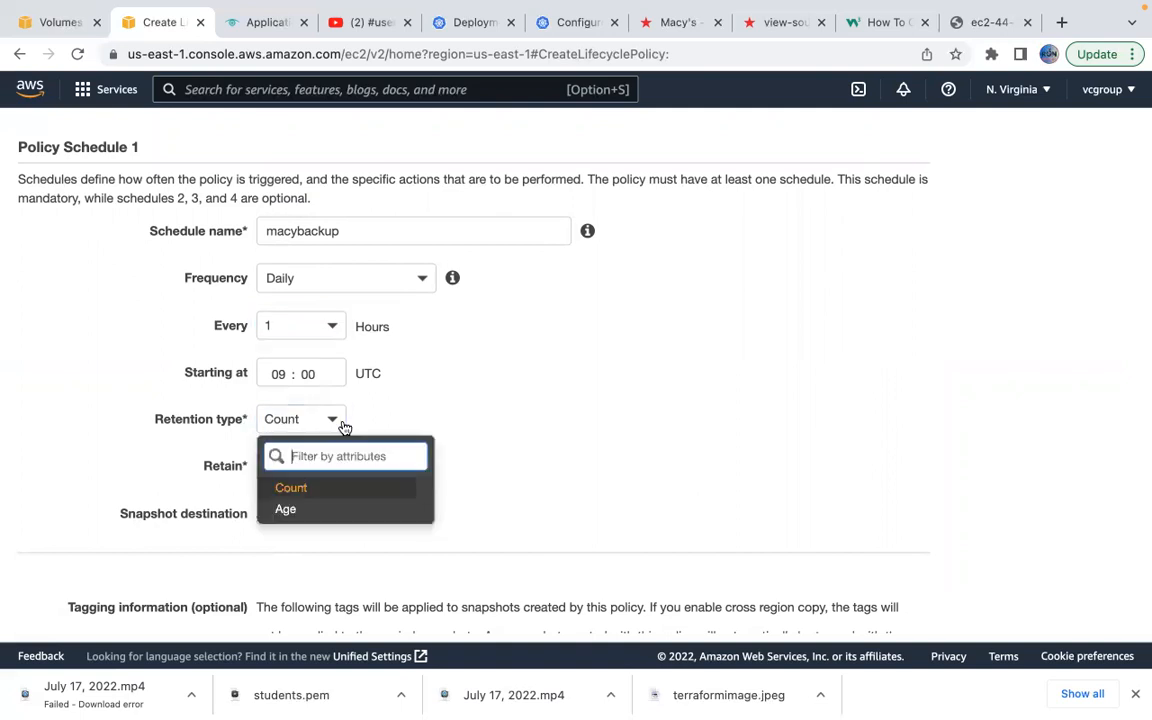
{"action": "left_click", "coordinate": [300, 510]}
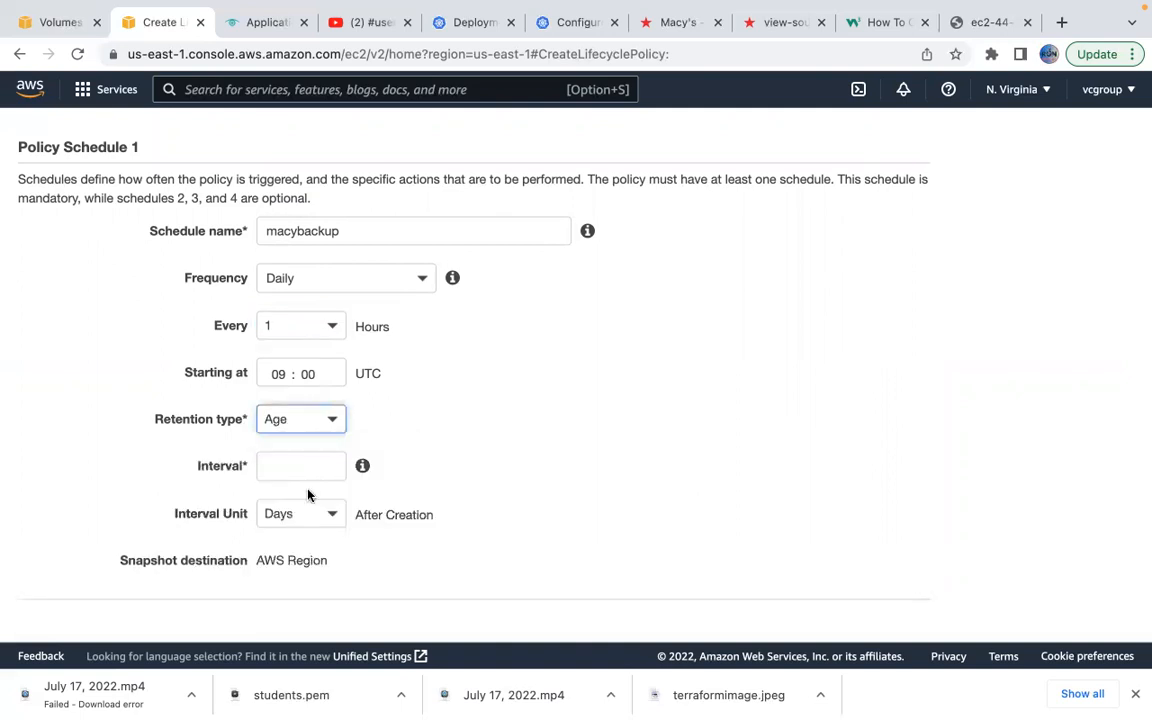
{"action": "left_click", "coordinate": [298, 464]}
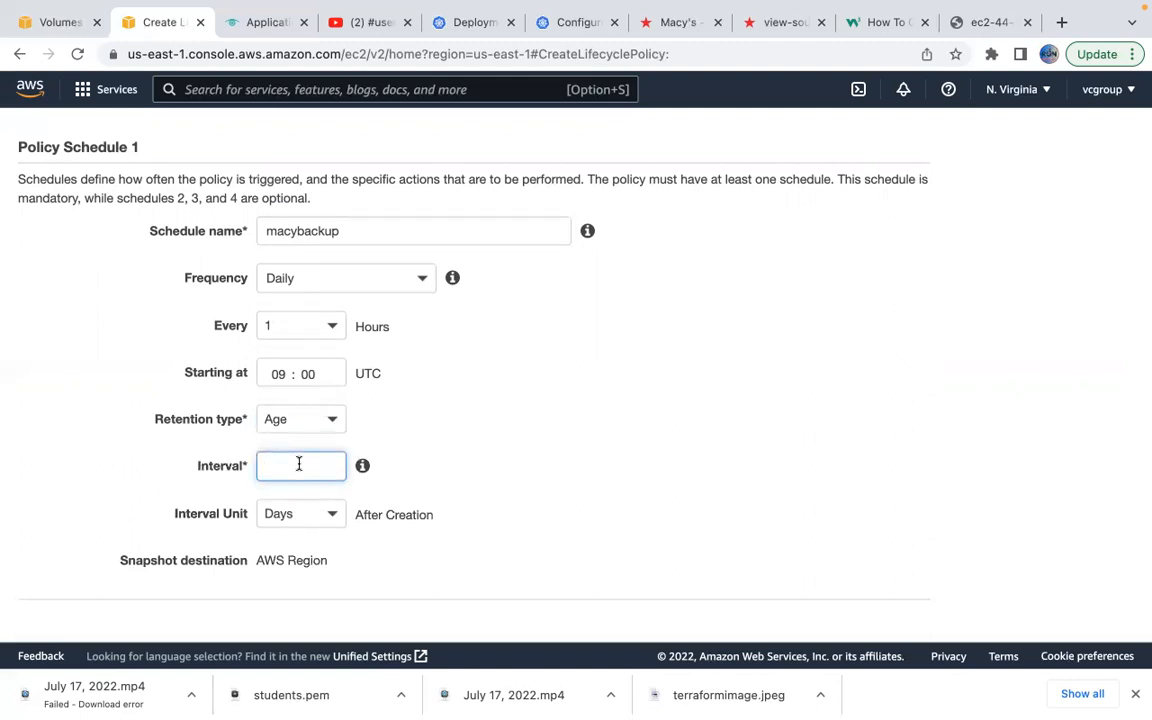
{"action": "type", "text": "2"}
{"action": "key", "text": "BackSpace"}
{"action": "type", "text": "7"}
{"action": "left_click", "coordinate": [463, 470]}
Enable 'Copy tags from source' for the snapshots, adding no other tags.
{"action": "scroll", "coordinate": [463, 470], "scroll_direction": "down", "scroll_amount": 5}
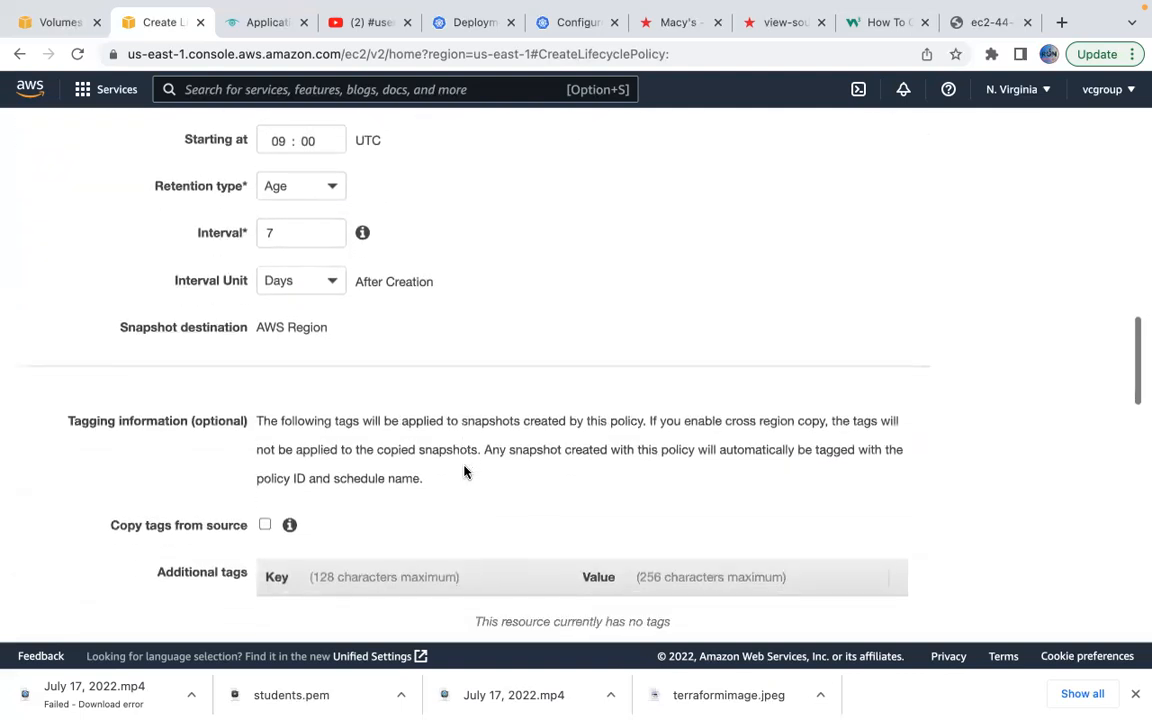
{"action": "scroll", "coordinate": [463, 470], "scroll_direction": "down", "scroll_amount": 2}
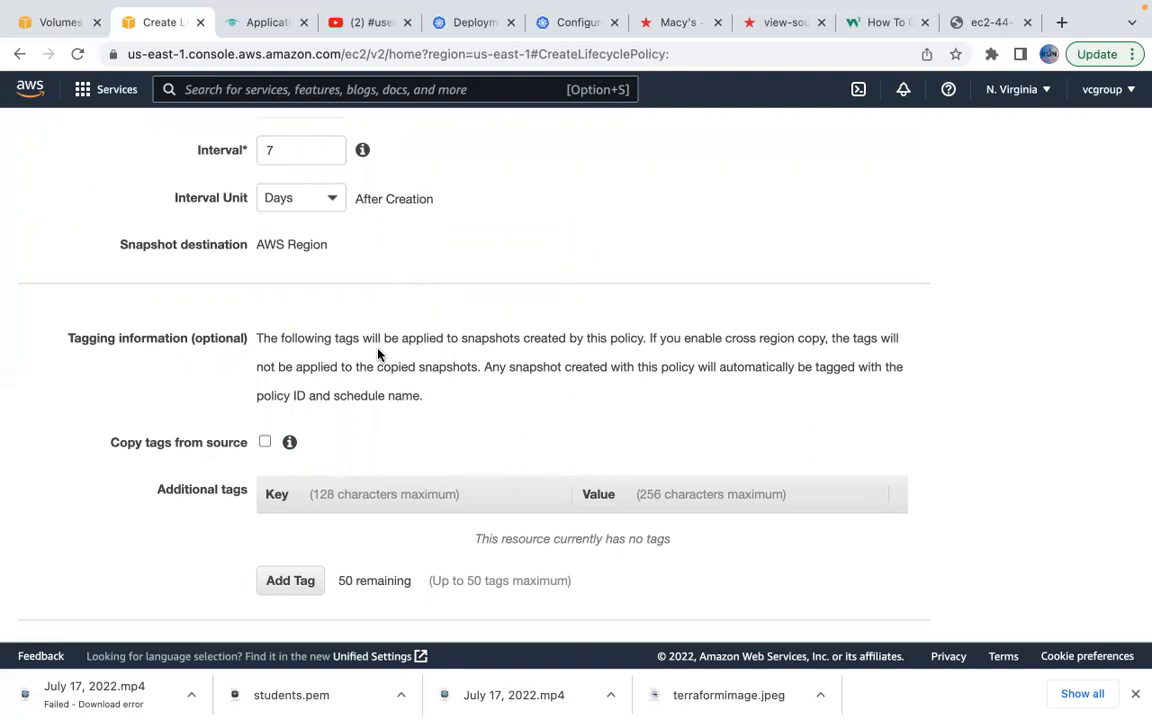
{"action": "left_click", "coordinate": [265, 442]}
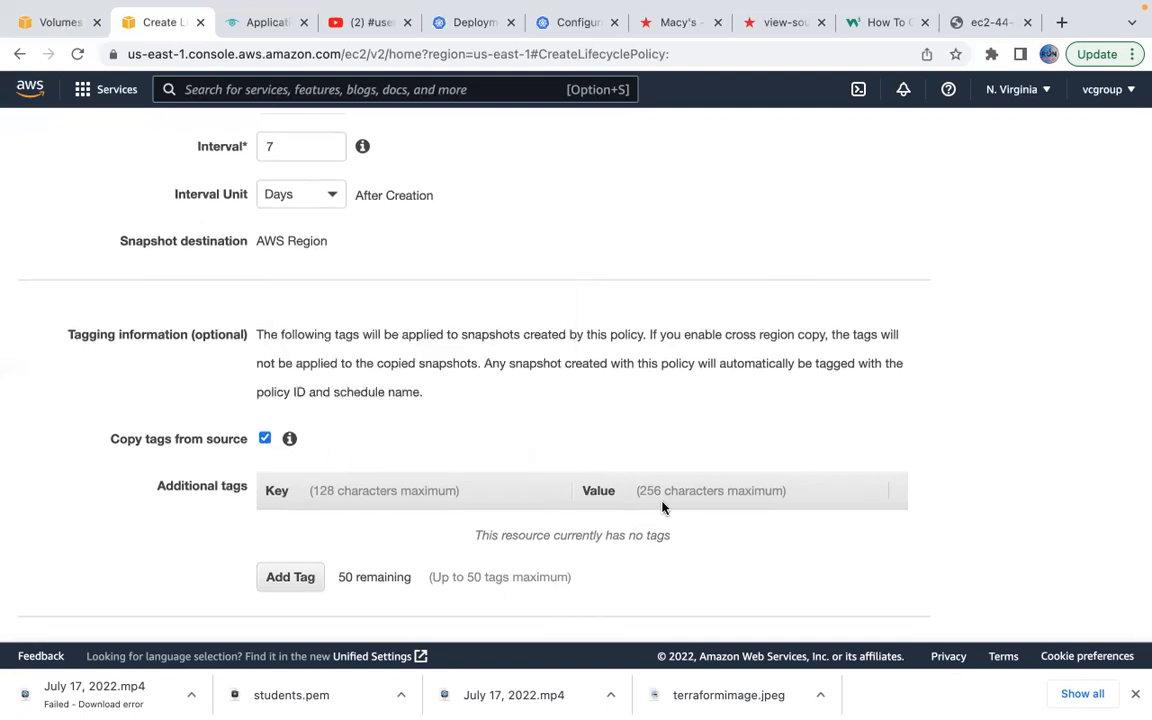
{"action": "scroll", "coordinate": [663, 506], "scroll_direction": "down", "scroll_amount": 3}
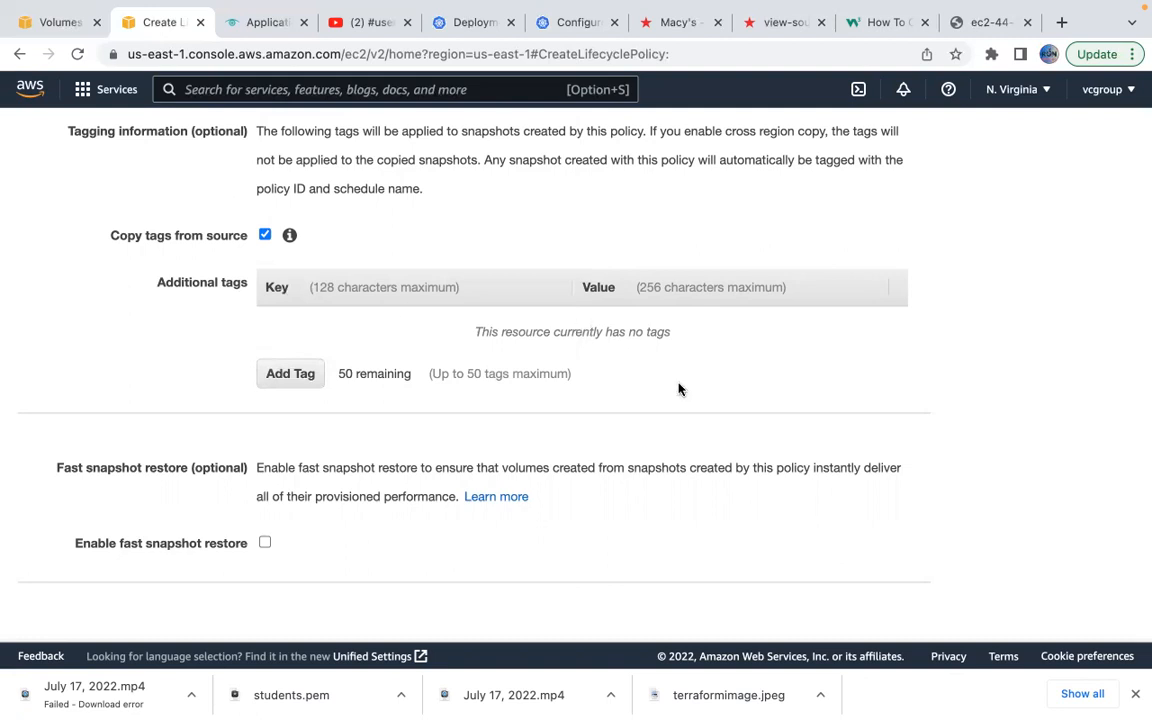
{"action": "scroll", "coordinate": [678, 389], "scroll_direction": "down", "scroll_amount": 5}
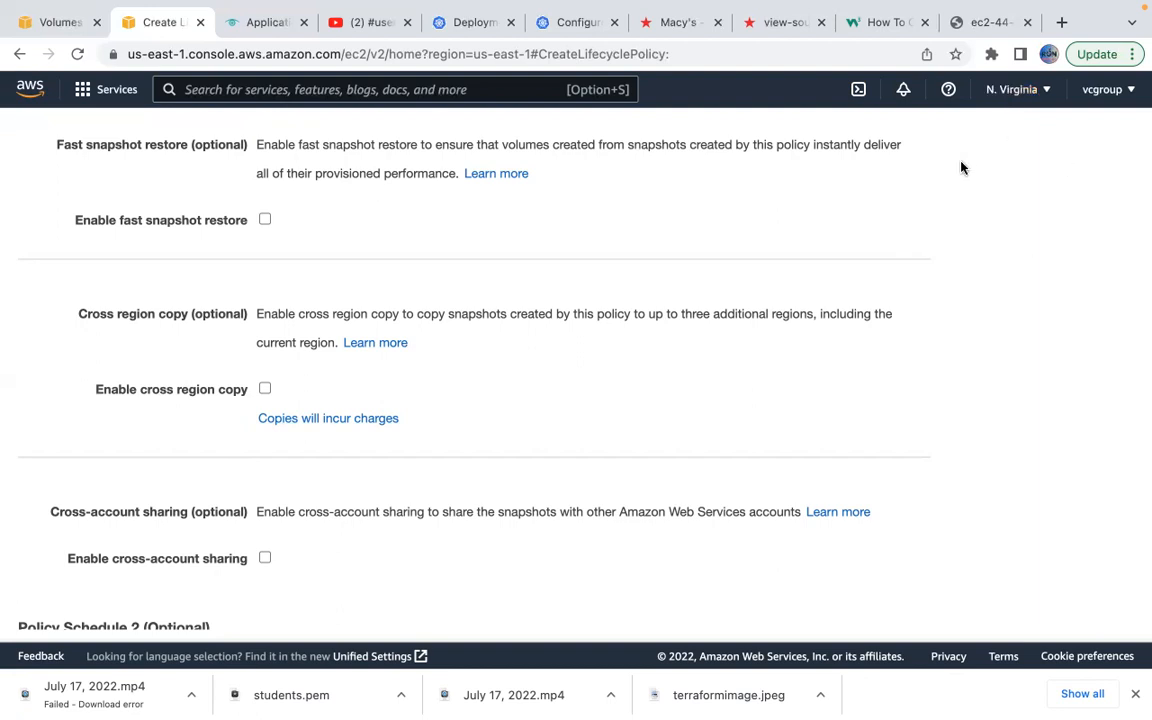
Create the policy and view policy-03dfcaa7d8a84fd84 listed as ENABLED in Lifecycle Manager.
{"action": "scroll", "coordinate": [722, 439], "scroll_direction": "down", "scroll_amount": 10}
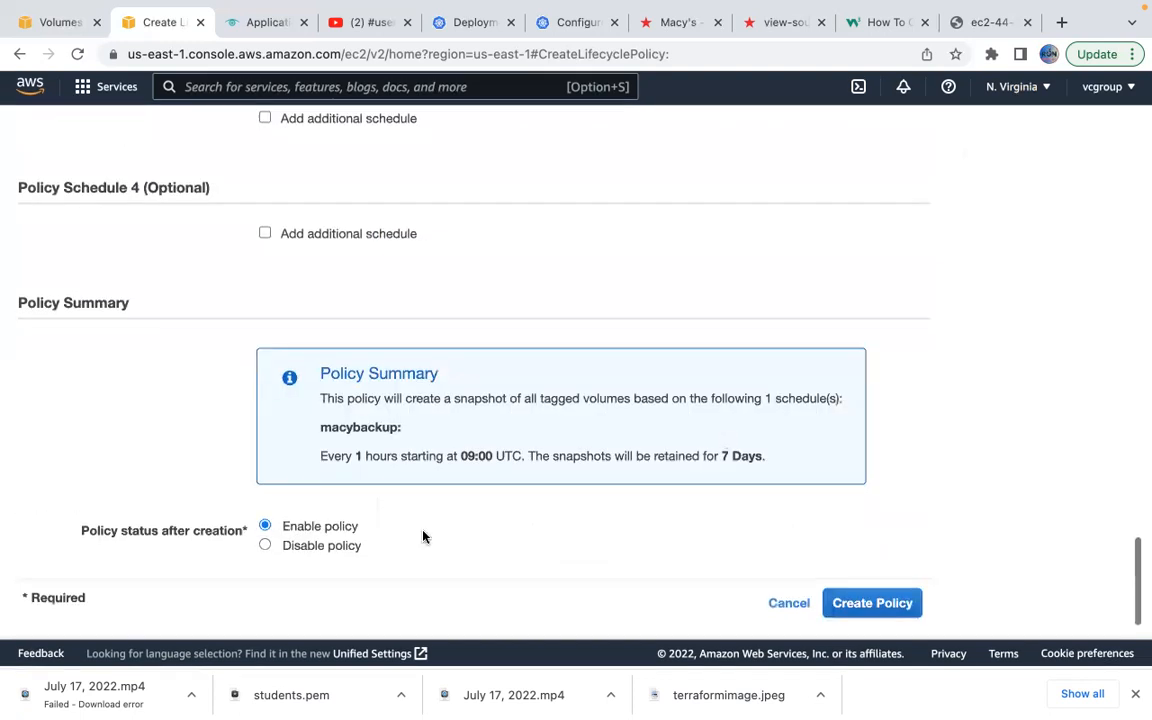
{"action": "left_click", "coordinate": [866, 608]}
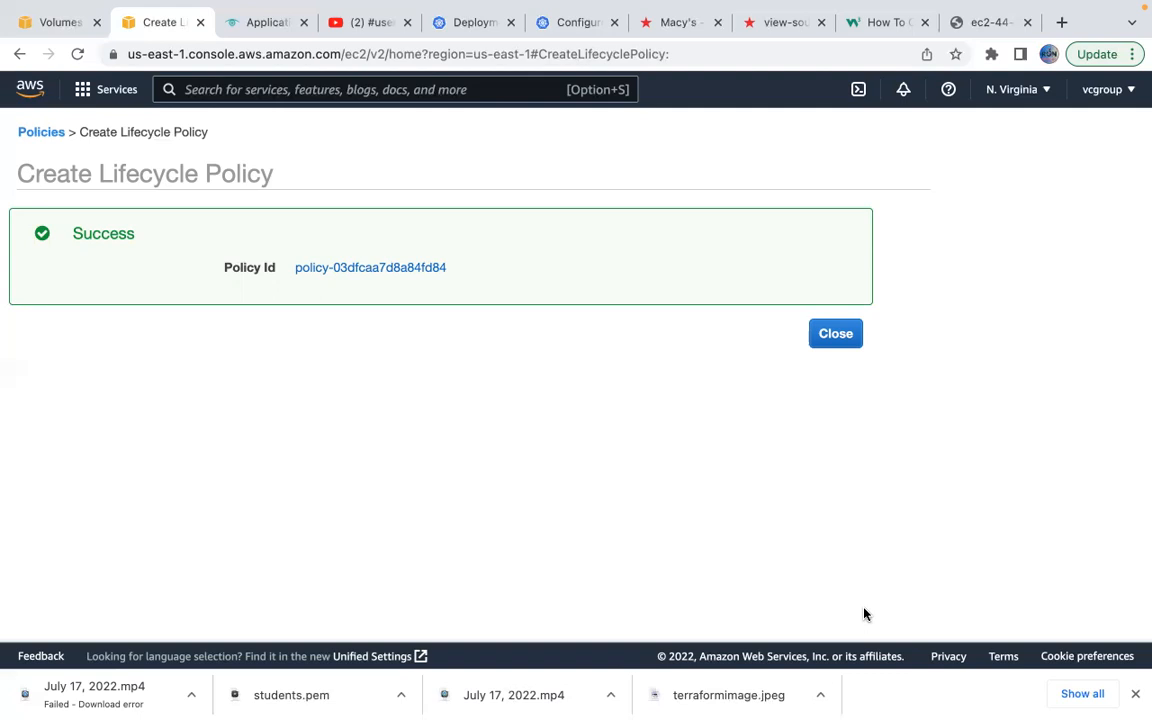
{"action": "left_click", "coordinate": [392, 268]}
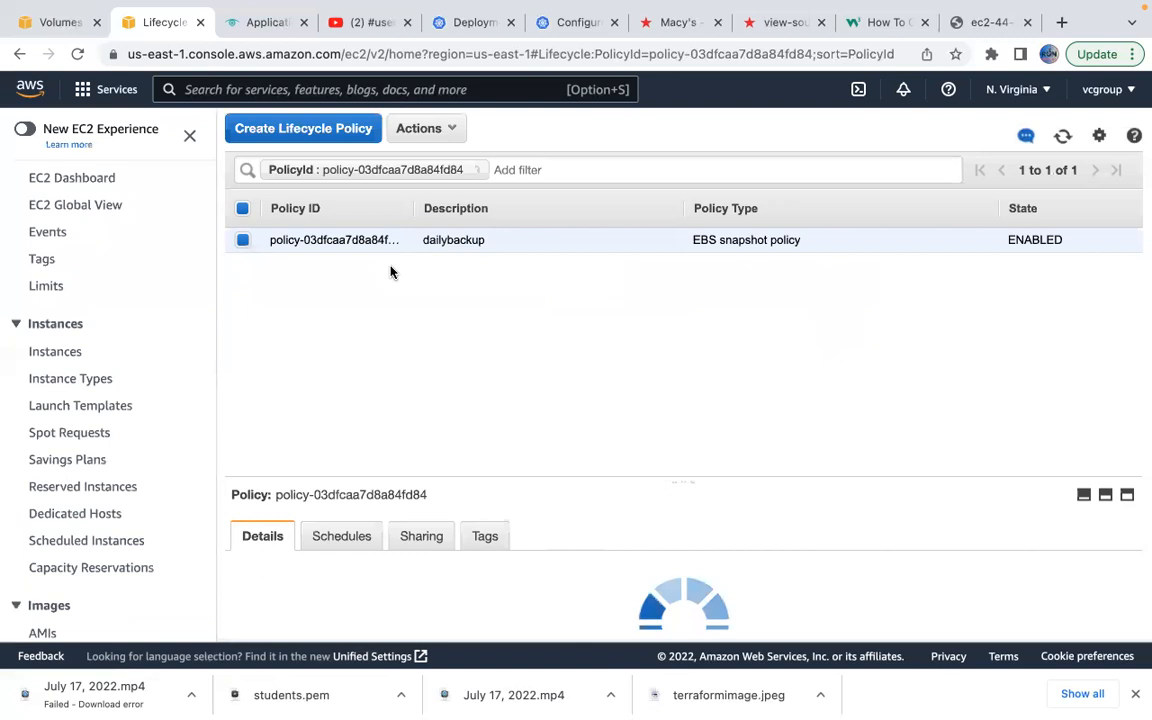